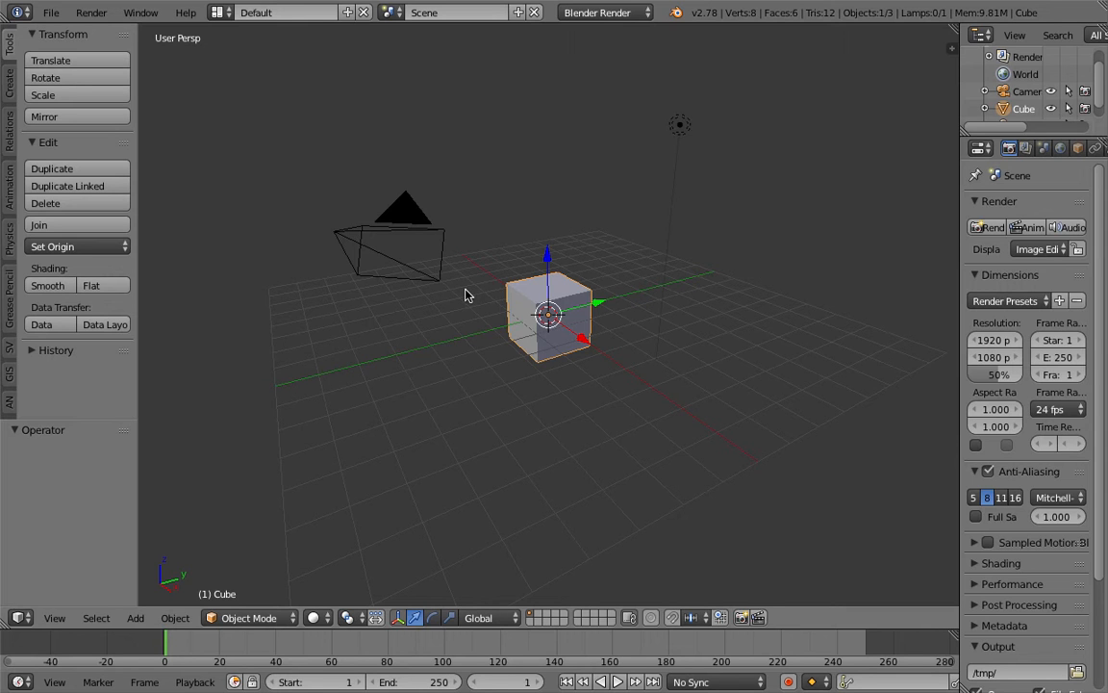
Switch to the Compositing screen layout and enlarge its lower 3D view by raising the border below the node editor
middle_click_drag(485, 285, 506, 308)
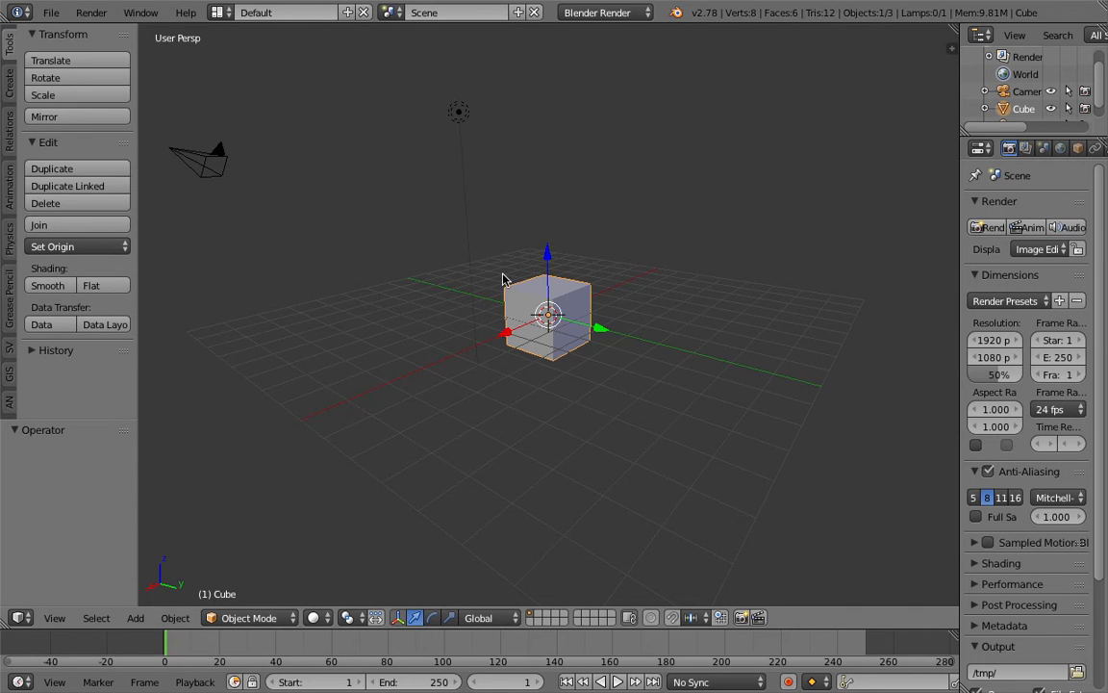
middle_click_drag(562, 306, 492, 262)
left_click(218, 12)
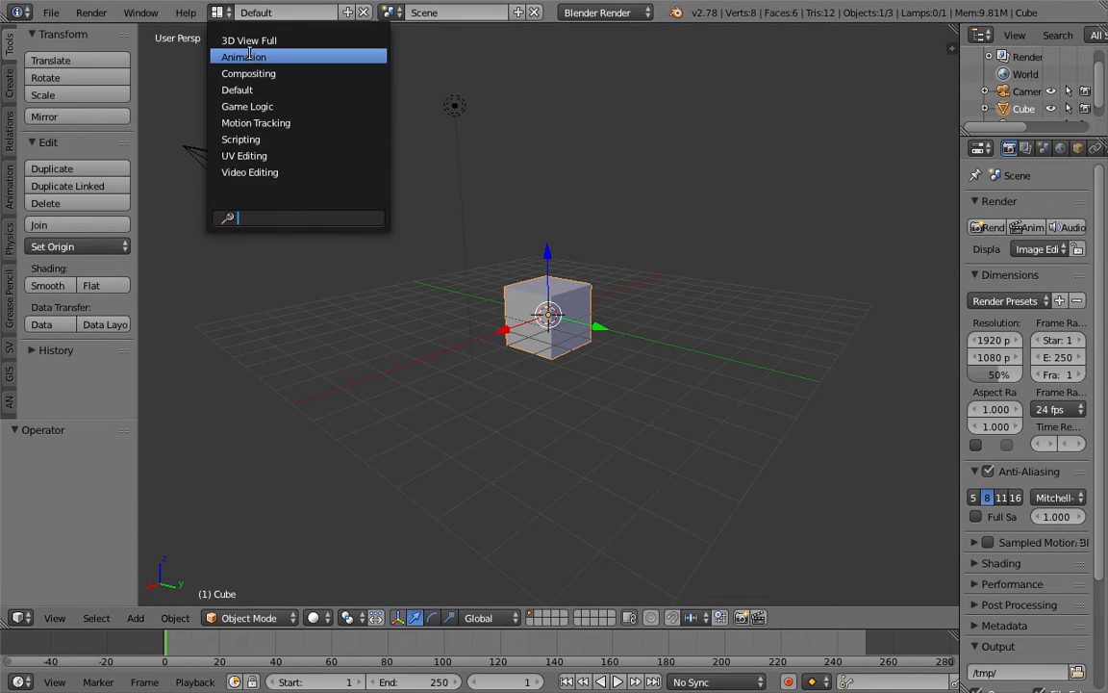
left_click(240, 72)
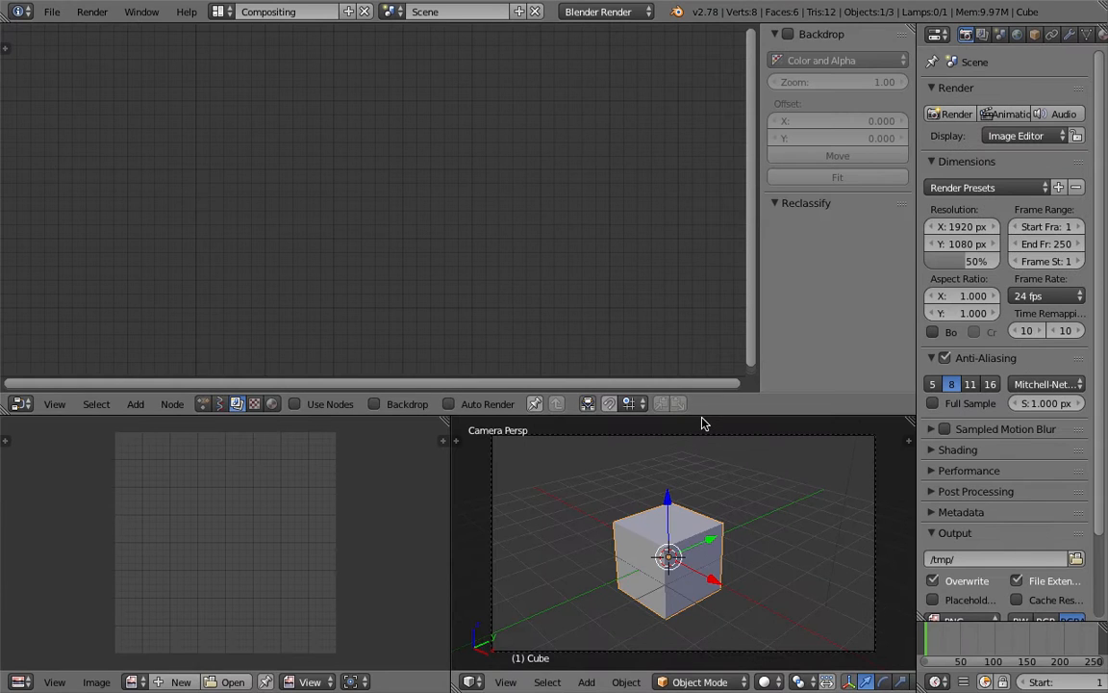
left_click_drag(702, 413, 710, 350)
middle_click_drag(712, 369, 746, 512)
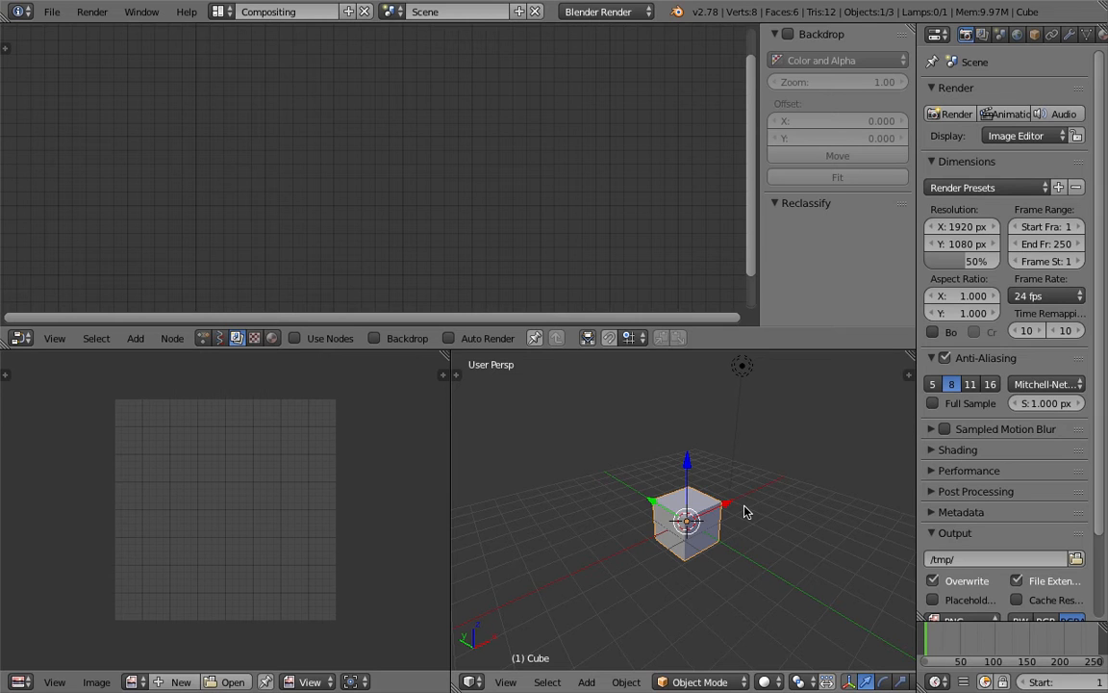
Move the camera and lamp to layer 2 and place the 3D cursor in empty space above the cube
middle_click_drag(774, 514, 641, 467)
right_click(663, 412)
right_click(762, 420, "shift")
key("m")
key("2")
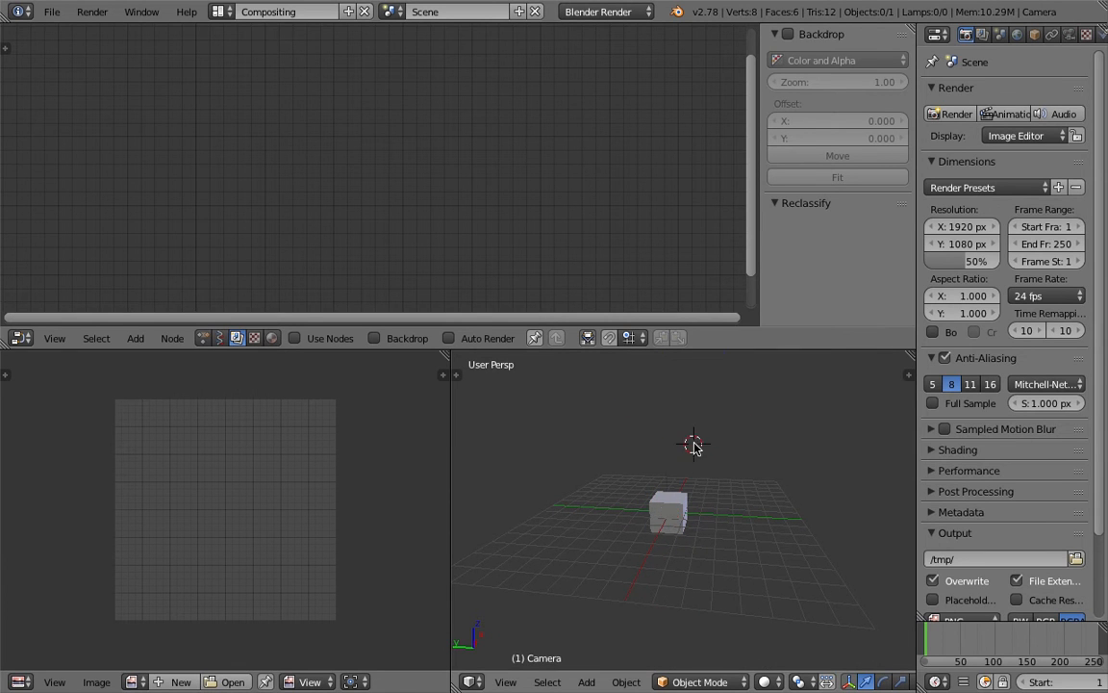
left_click(700, 444)
Create a new Animation Nodes tree, then split the node editor into two side-by-side editors and widen the second one
left_click(203, 338)
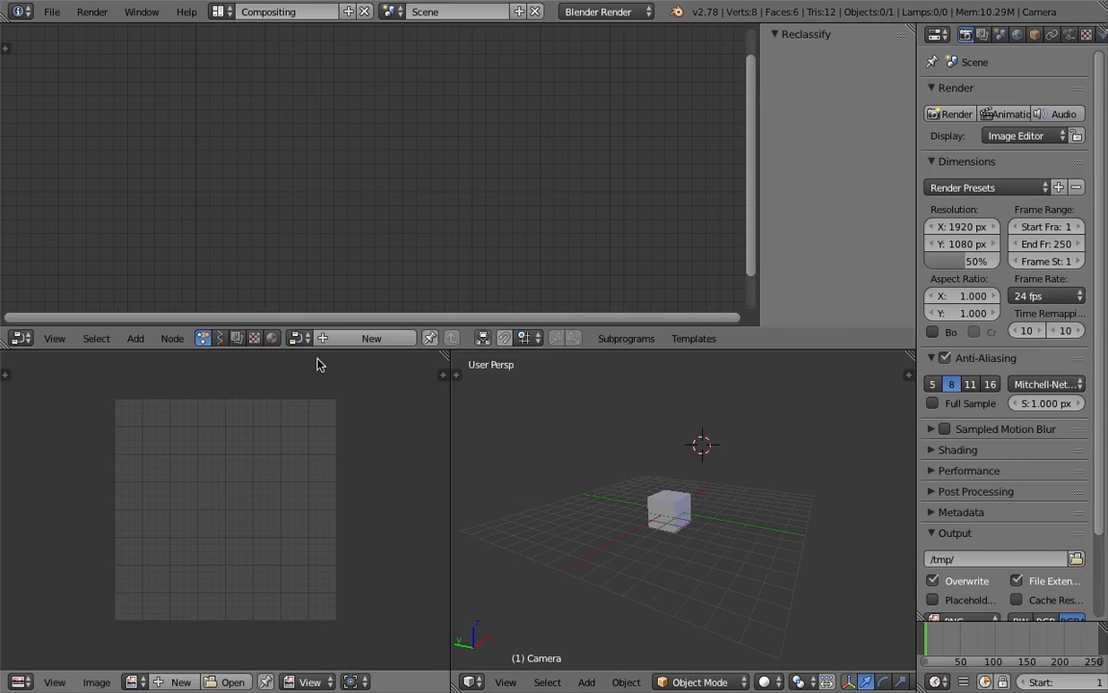
left_click(344, 342)
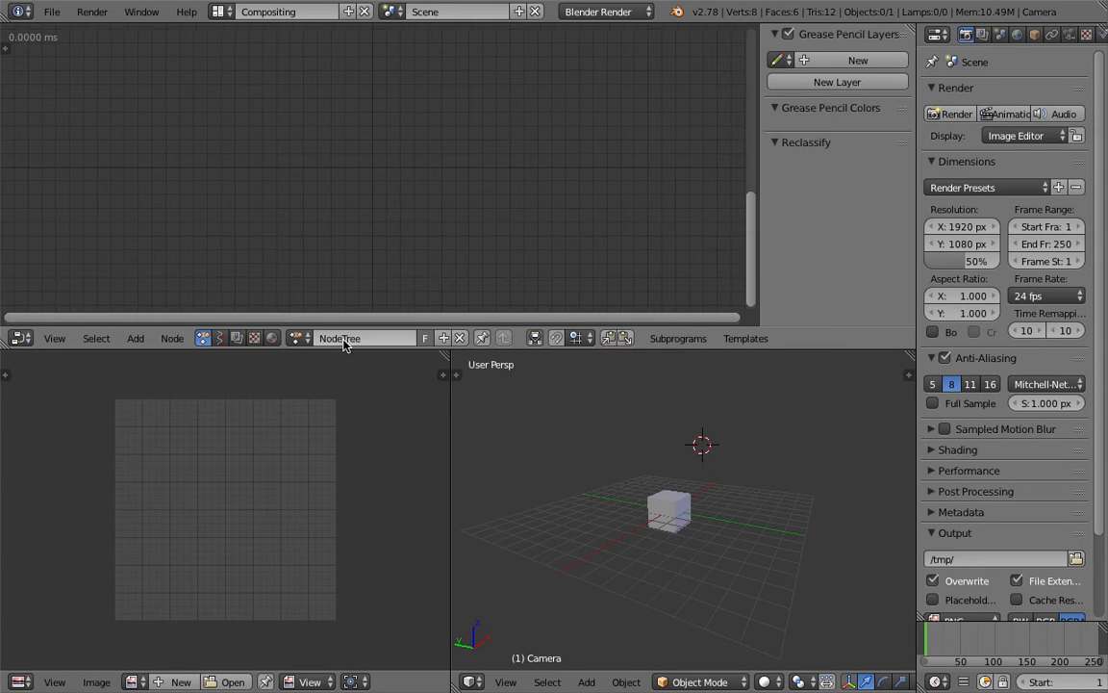
left_click_drag(906, 31, 568, 115)
left_click_drag(916, 151, 1092, 154)
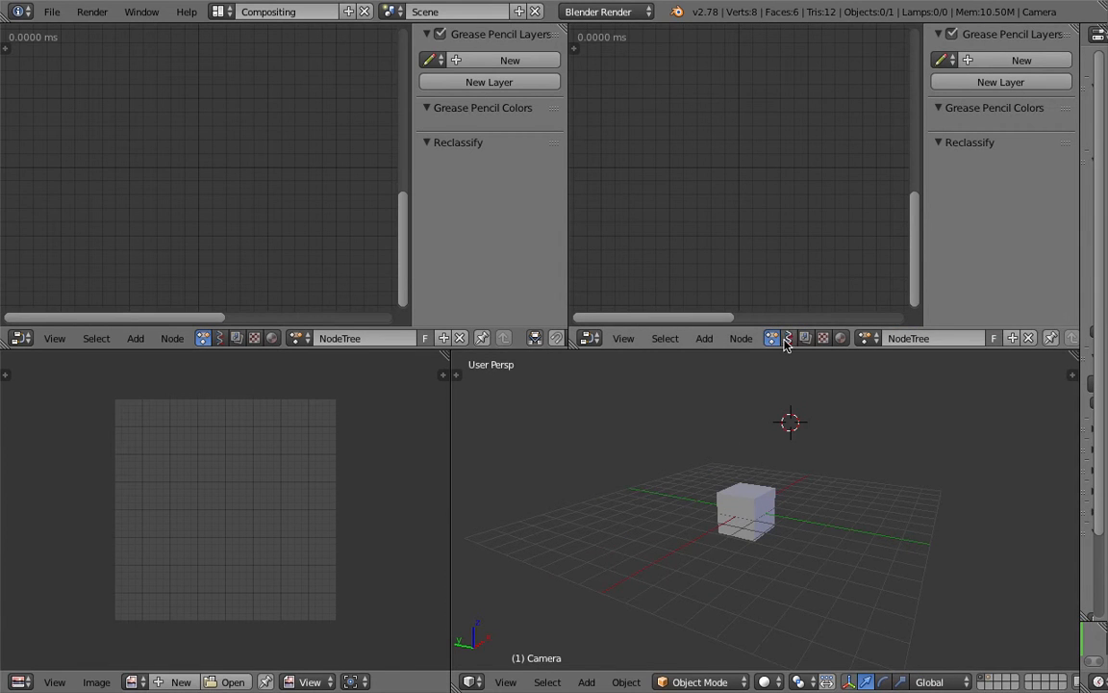
Create a new Sverchok node tree in the second node editor and hide the sidebars of both node editors
left_click(787, 338)
left_click(900, 339)
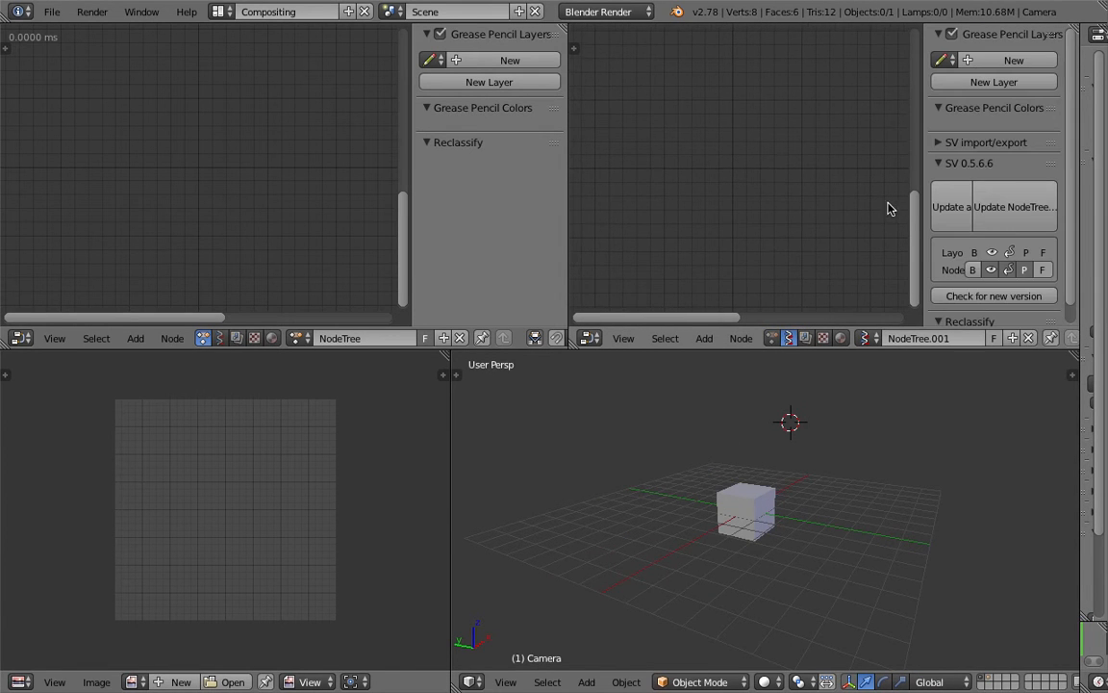
key("n")
key("n")
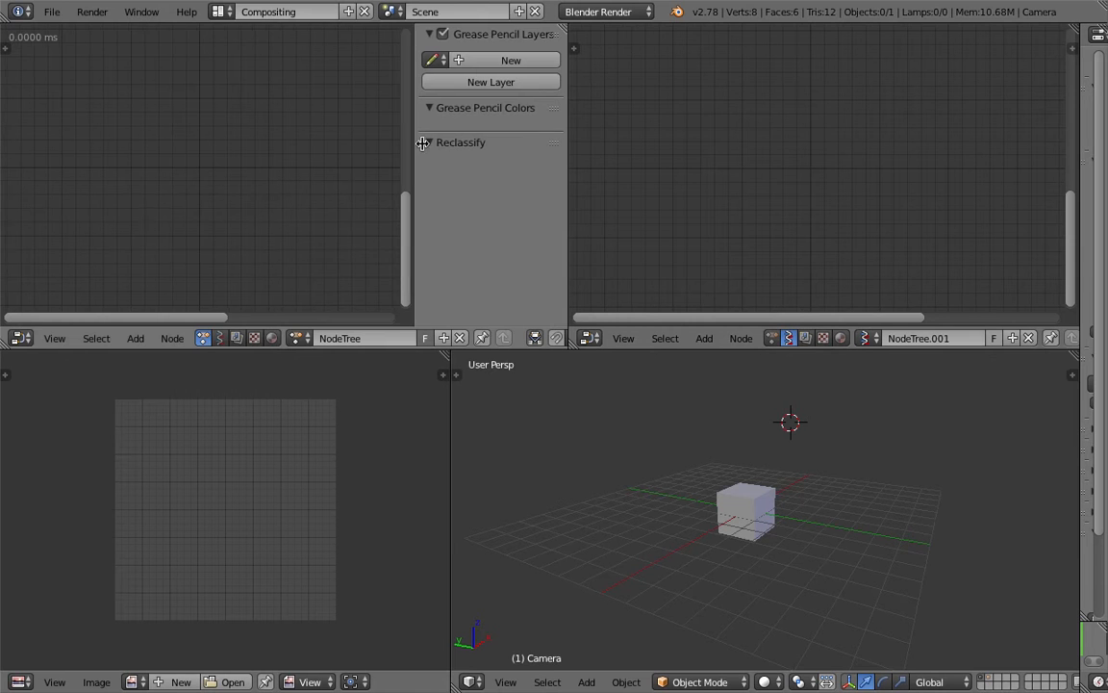
Save the file to the Desktop as ANSV_Point_Replicator_Combo_001.blend
left_click(52, 11)
left_click(89, 140)
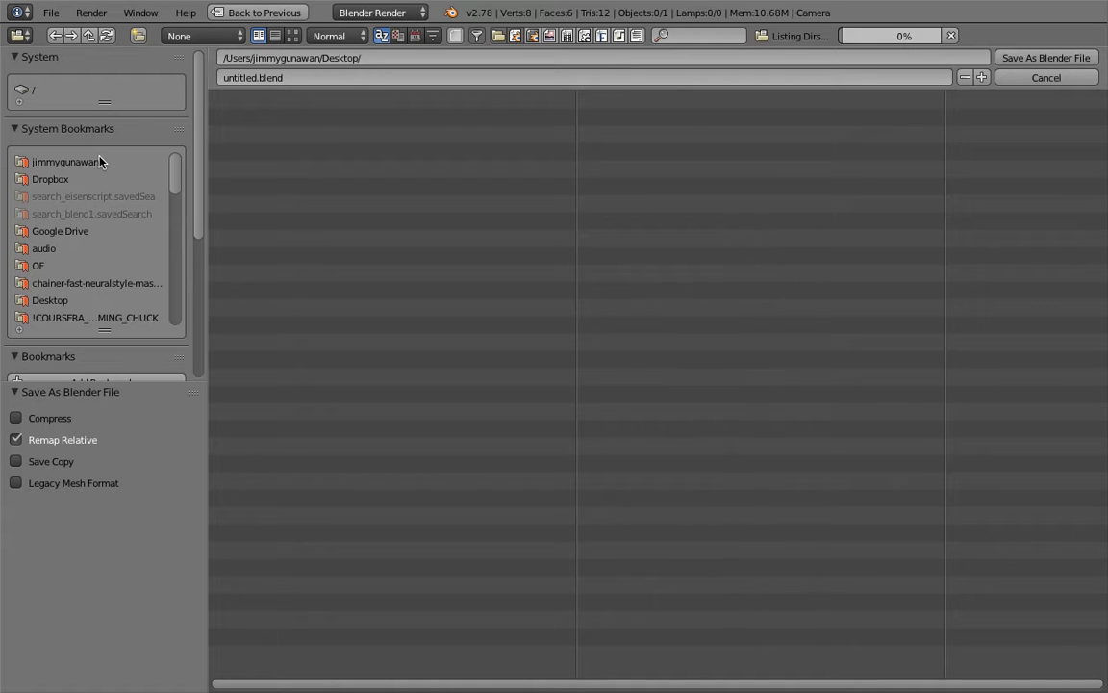
left_click(267, 80)
type("ANSV")
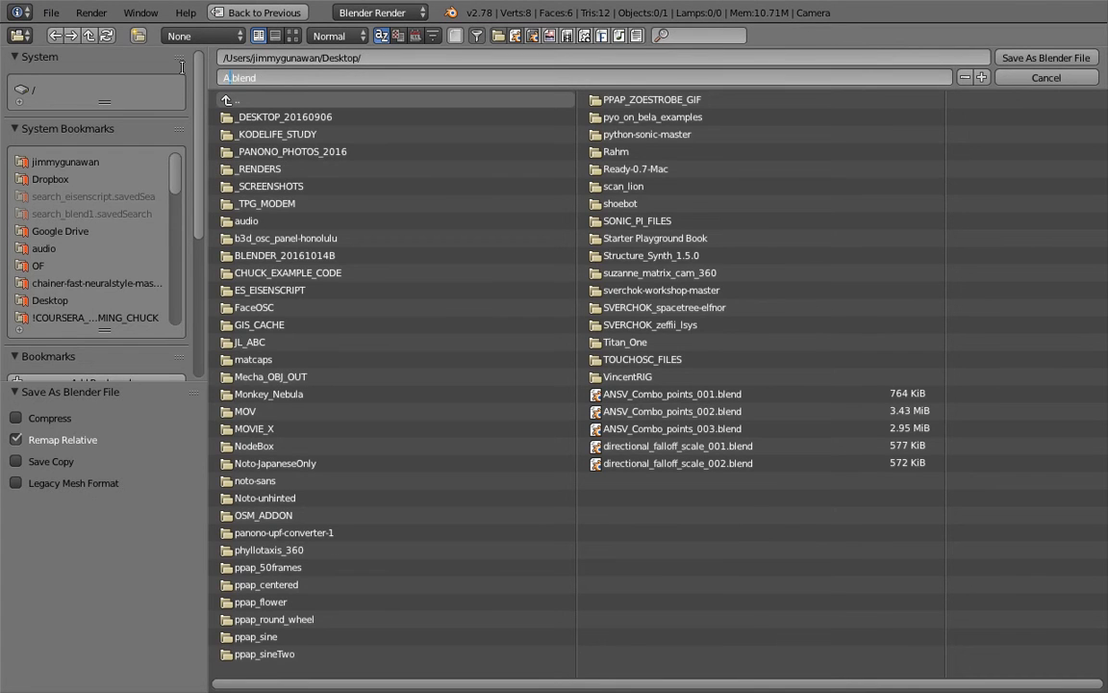
type("_Point_")
type("Replicator_")
type("Combo_001")
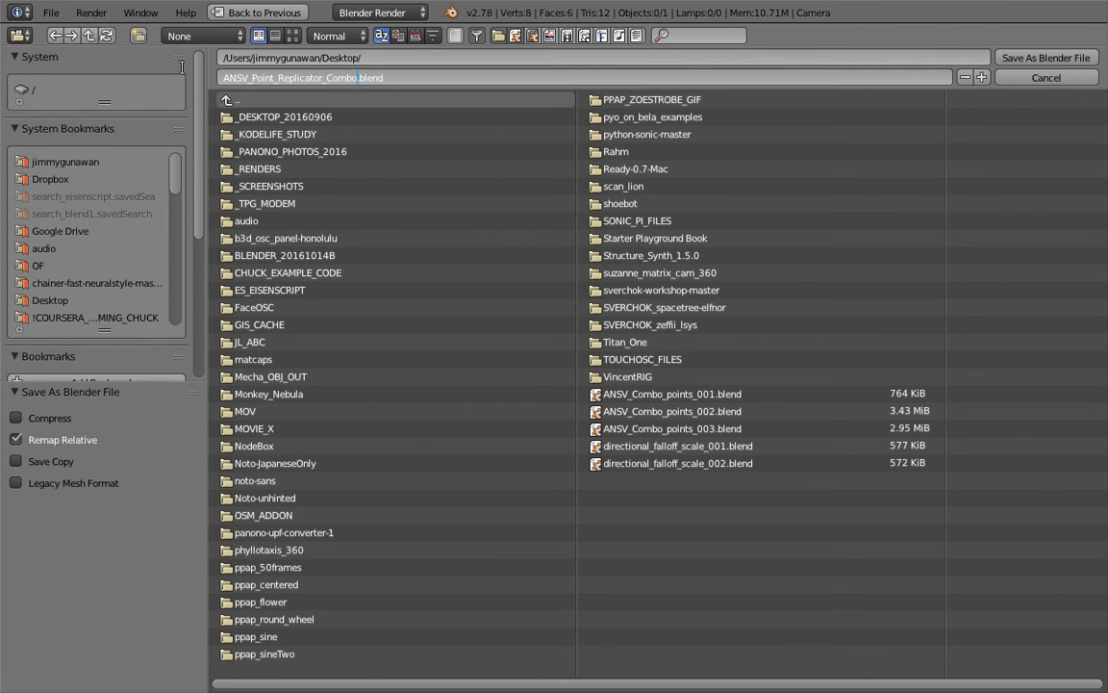
key("Return")
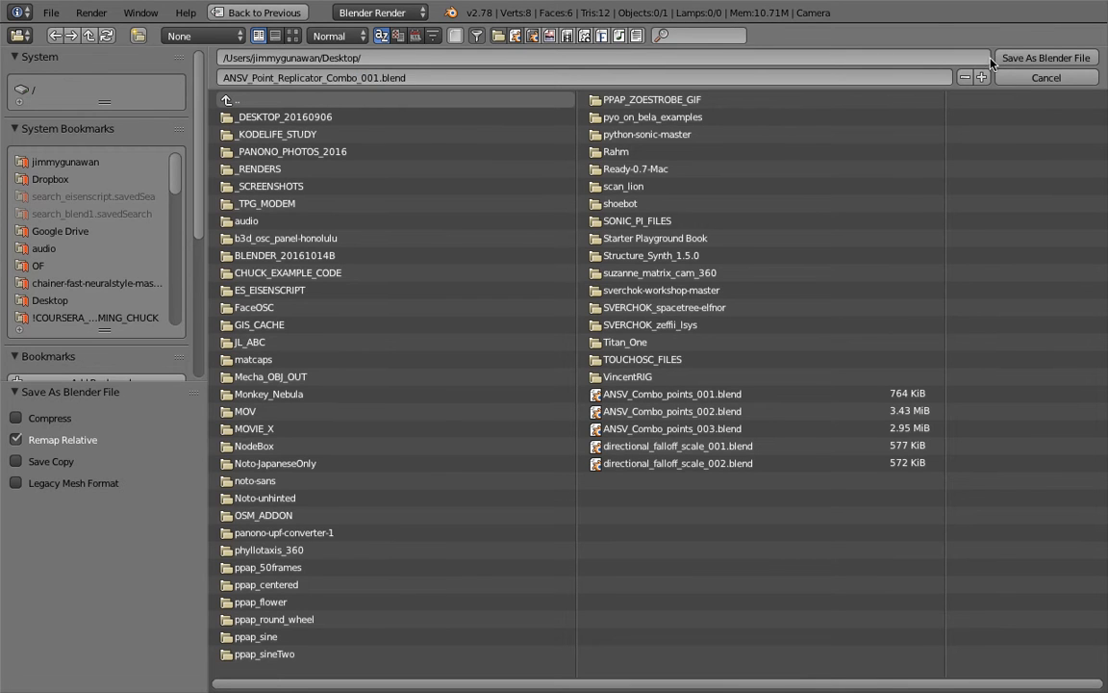
left_click(1004, 56)
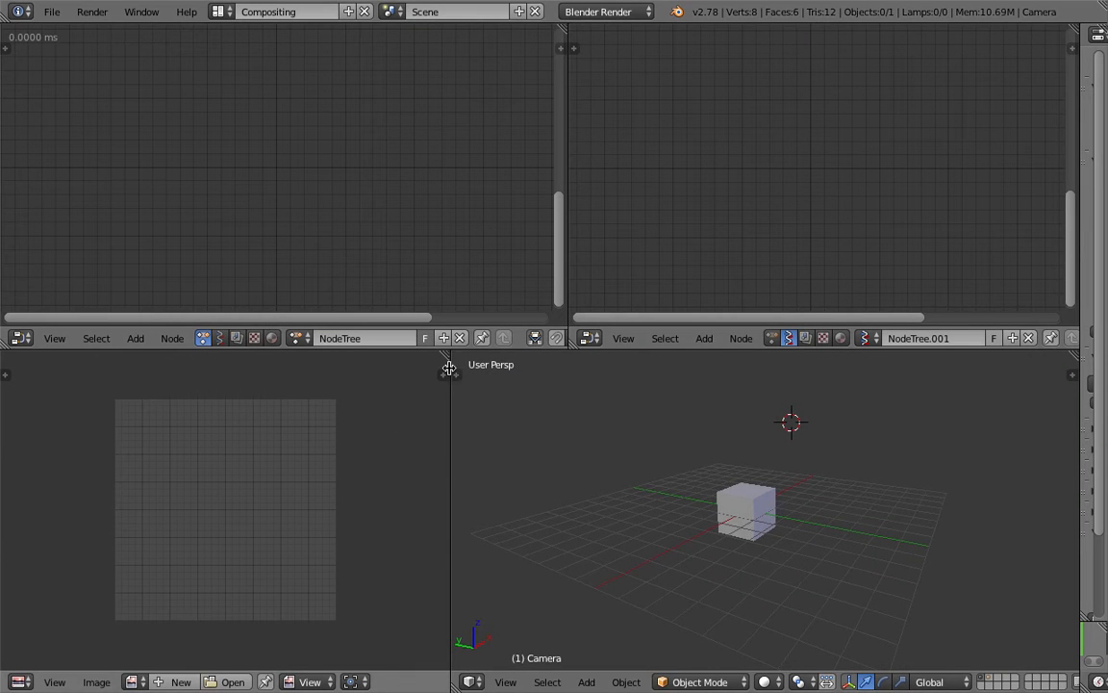
Expand the 3D view over the image editor area and move the cube along negative Y, clear of the grid
left_click_drag(453, 355, 210, 355)
scroll(553, 515, "down", 4)
right_click(522, 508)
left_click_drag(541, 508, 765, 508)
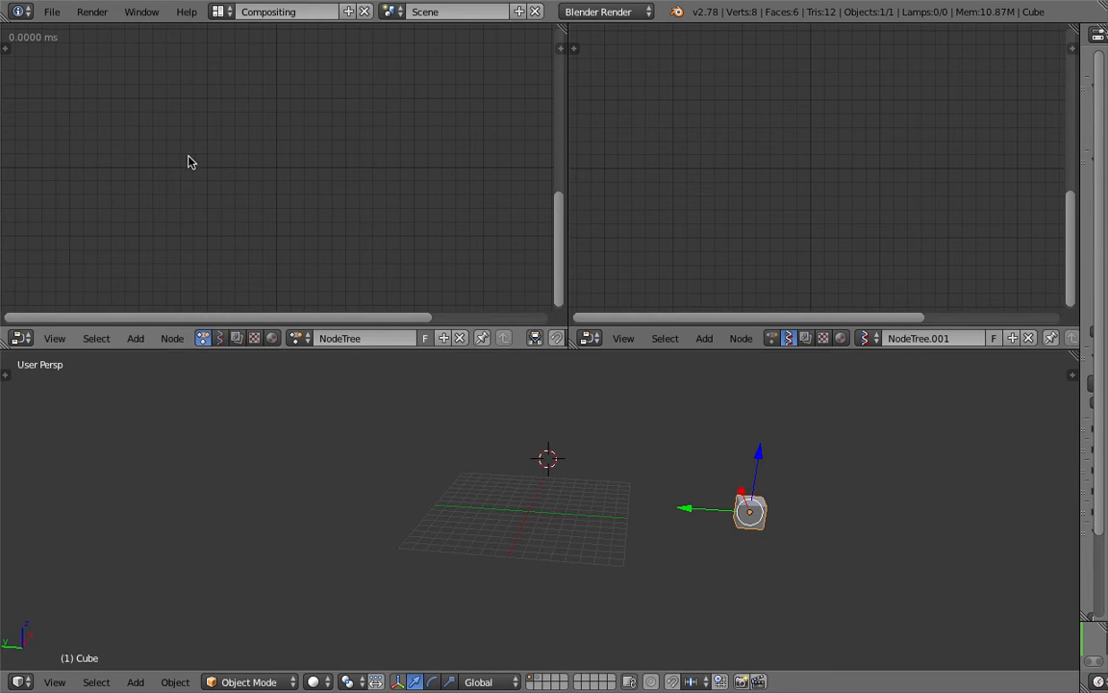
Save the scene, overwriting the existing blend file
key("ctrl+s")
left_click(425, 400)
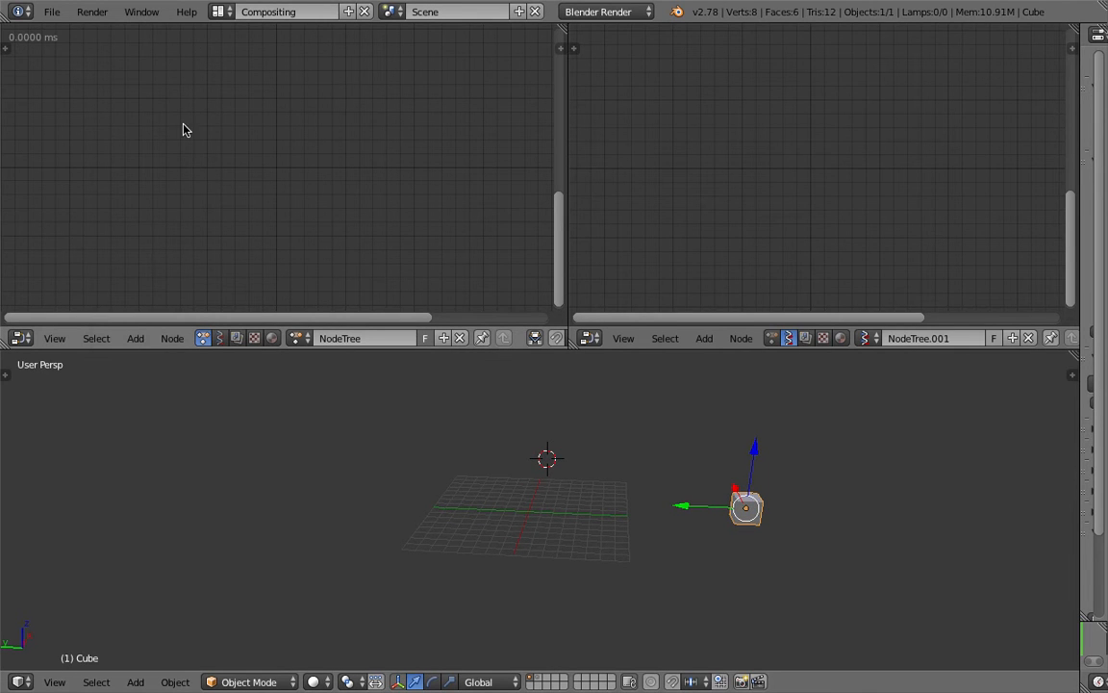
key("space")
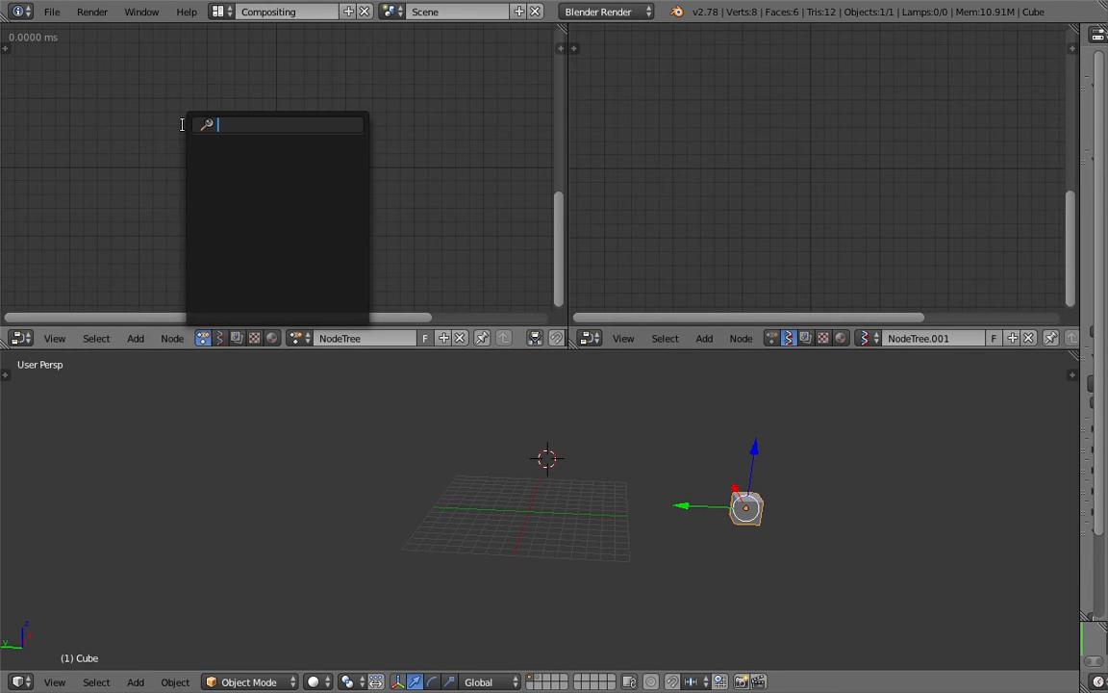
type("repl")
key("Escape")
Add a Replicate Mesh Data node to the Animation Nodes tree by searching for "repli"
key("shift+a")
left_click(186, 142)
type("repli")
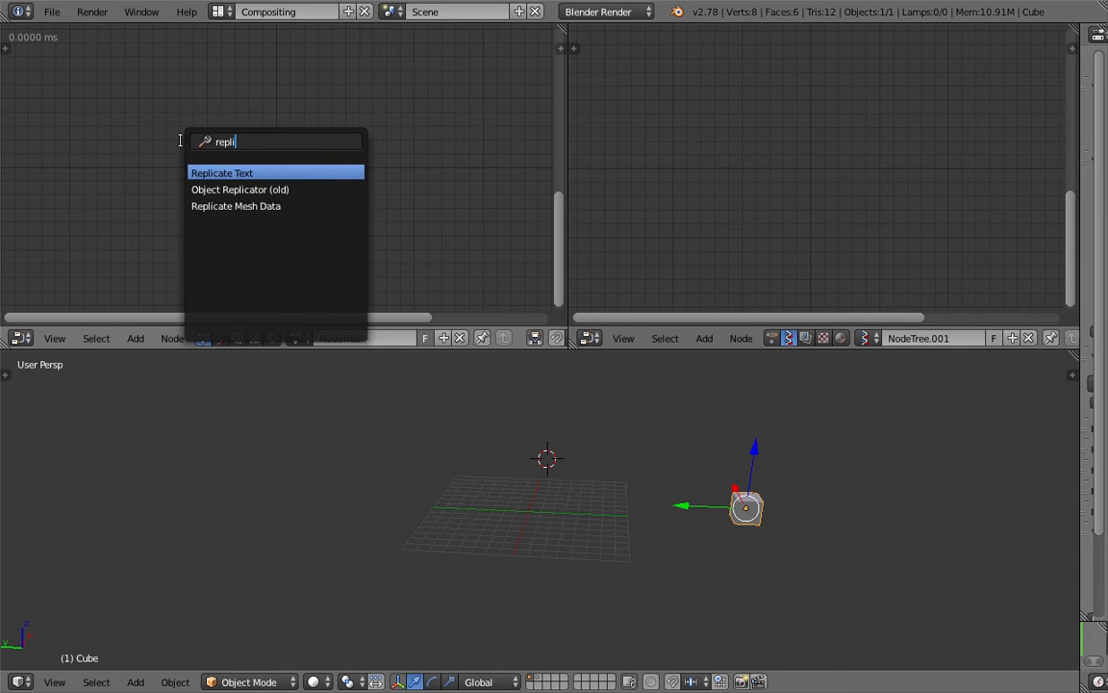
left_click(256, 206)
left_click(262, 115)
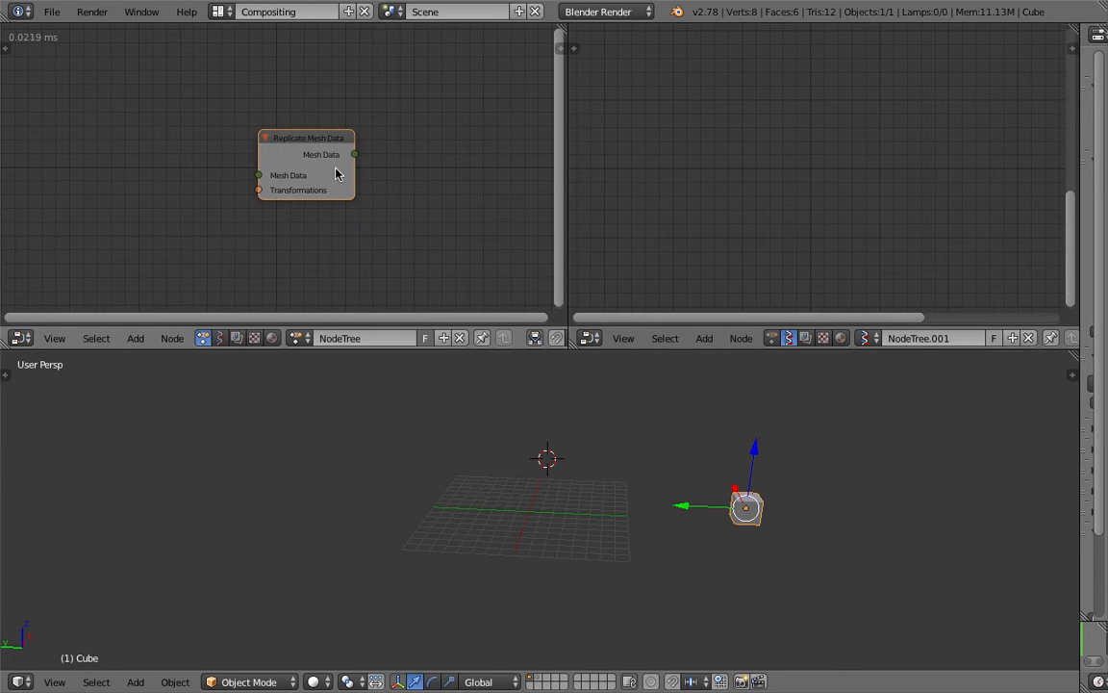
scroll(318, 144, "down", 3)
middle_click_drag(227, 160, 252, 153)
middle_click_drag(798, 552, 824, 556)
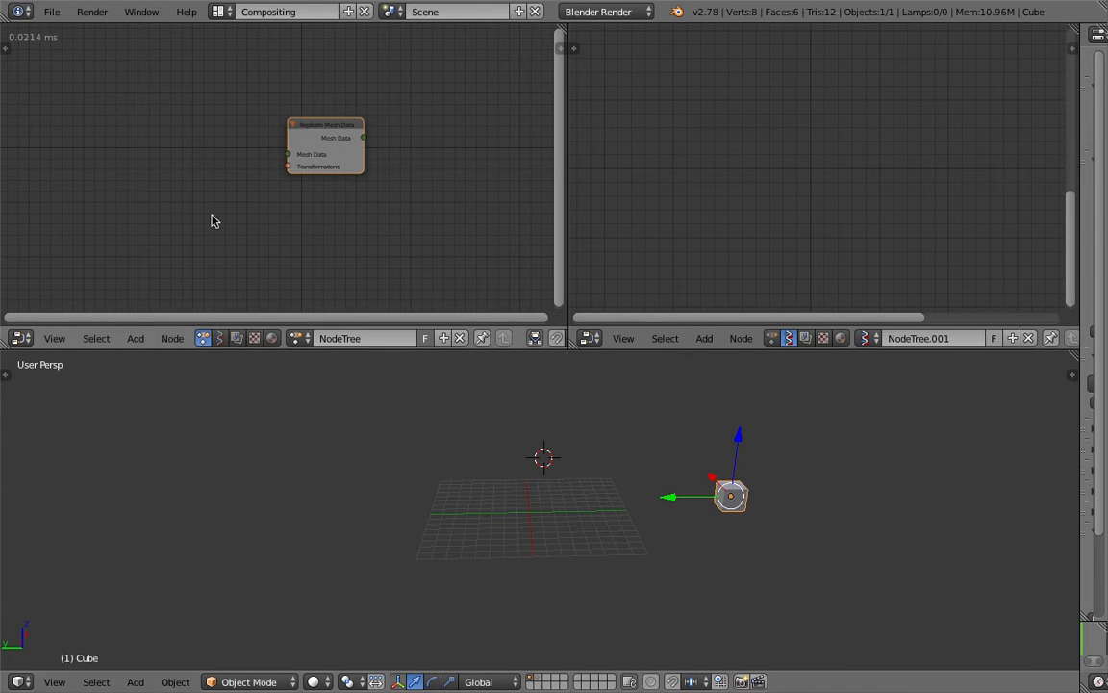
middle_click_drag(670, 503, 661, 497)
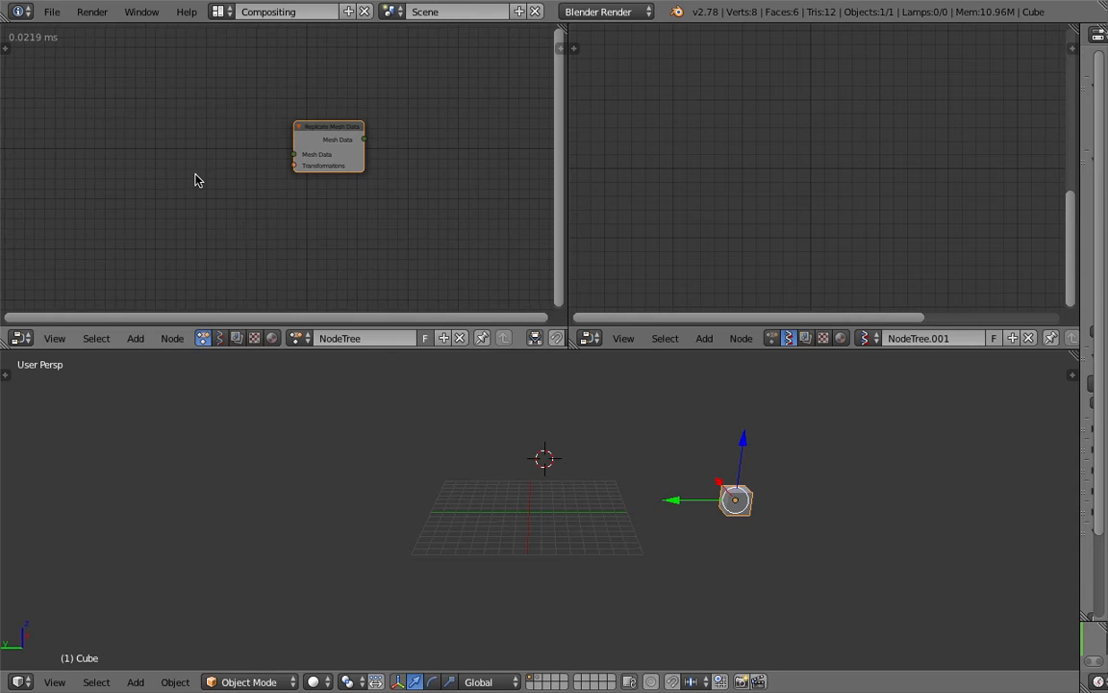
middle_click_drag(165, 176, 212, 168)
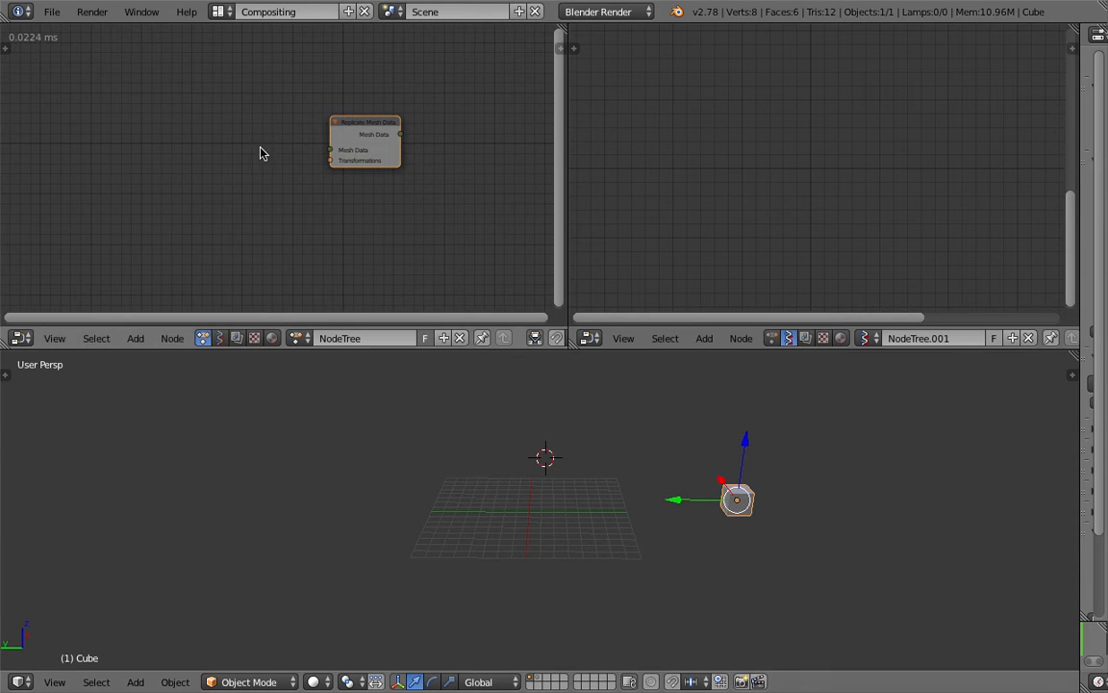
key("shift+a")
left_click(170, 132)
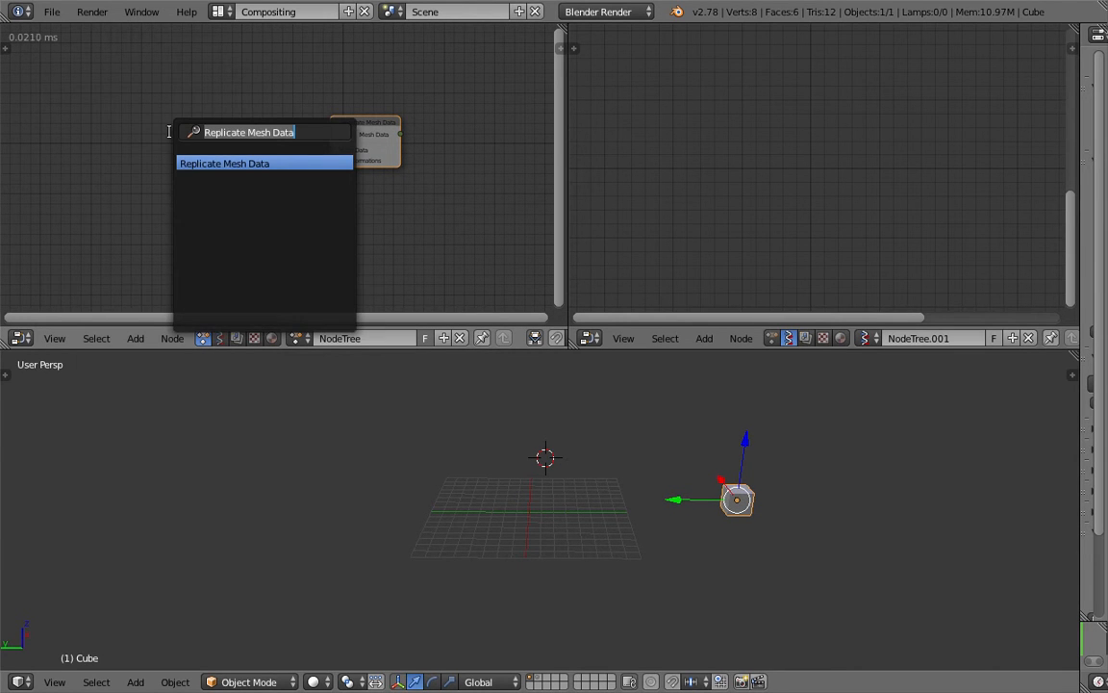
Set Animation Nodes auto execution to run on Tree Changed, Frame Changed and Property Changed instead of Always
left_click(6, 48)
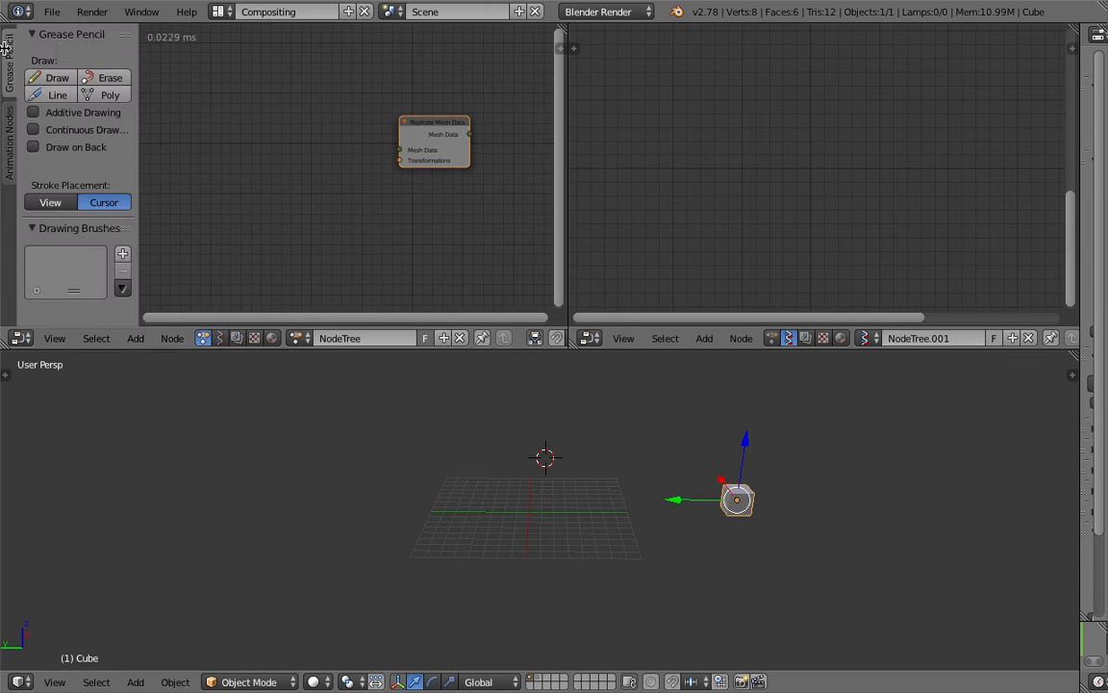
left_click(13, 115)
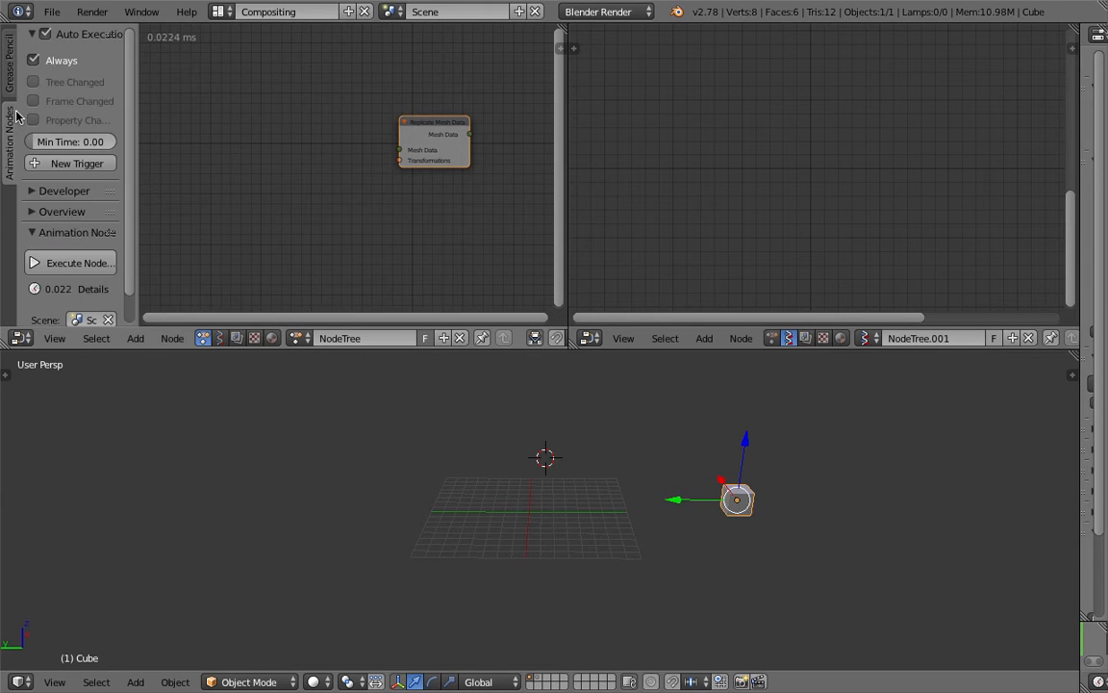
left_click(48, 63)
left_click(62, 81)
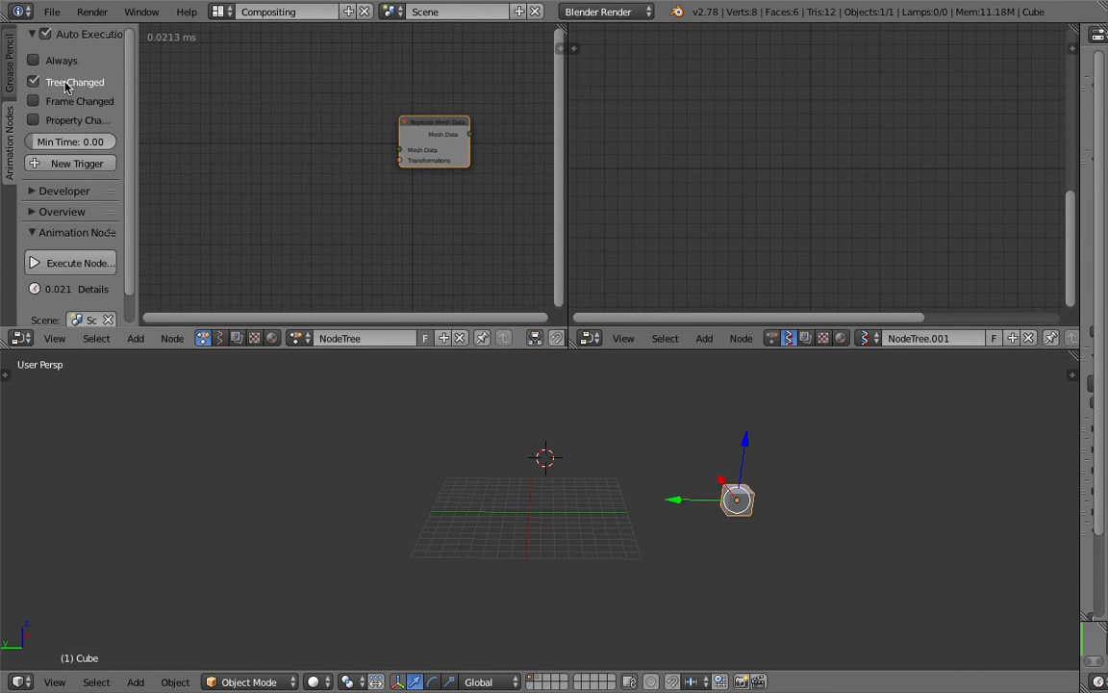
left_click(63, 100)
left_click(64, 119)
key("t")
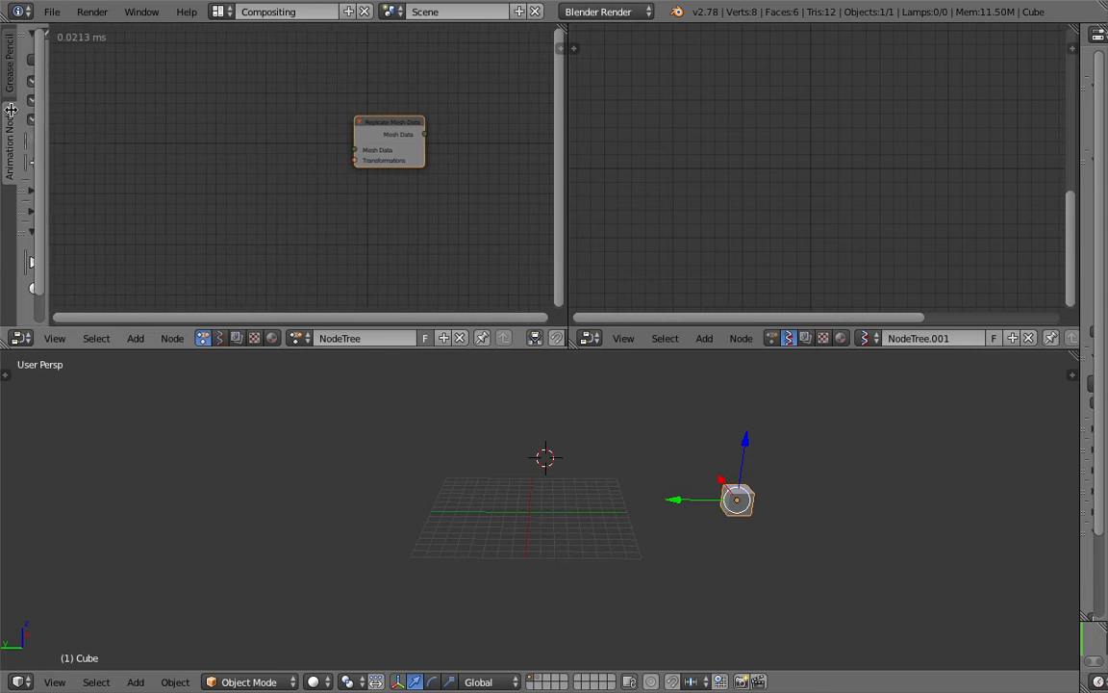
Add an Object Mesh Data node before the Replicate Mesh Data node and assign the cube as its object
key("shift+a")
left_click(95, 132)
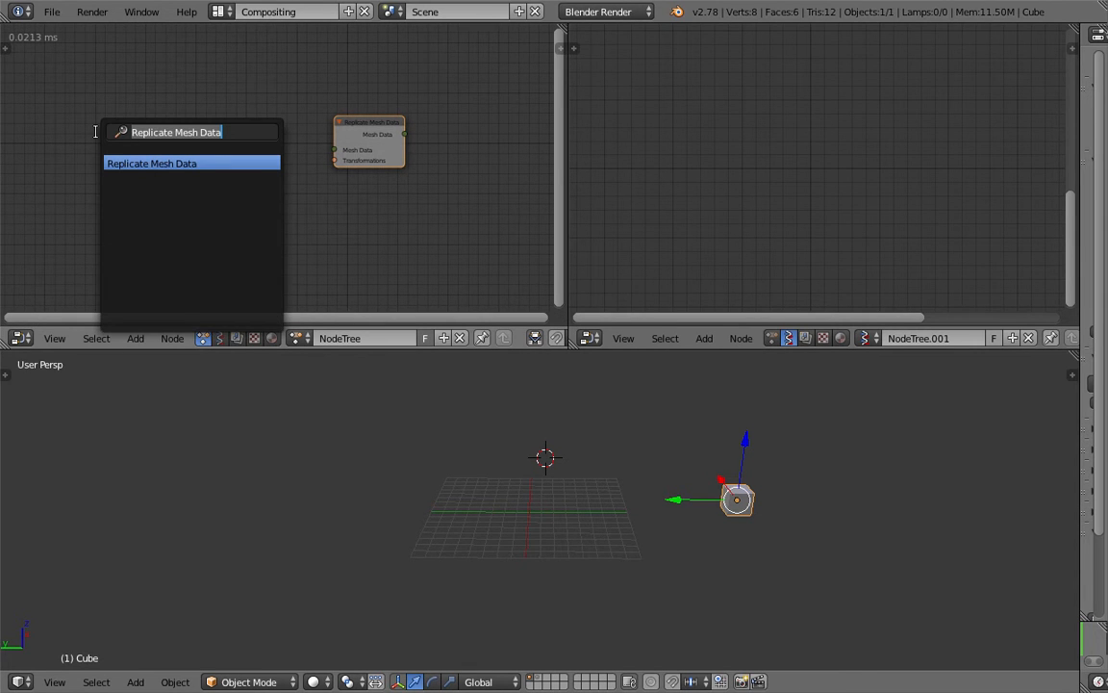
type("mesh da")
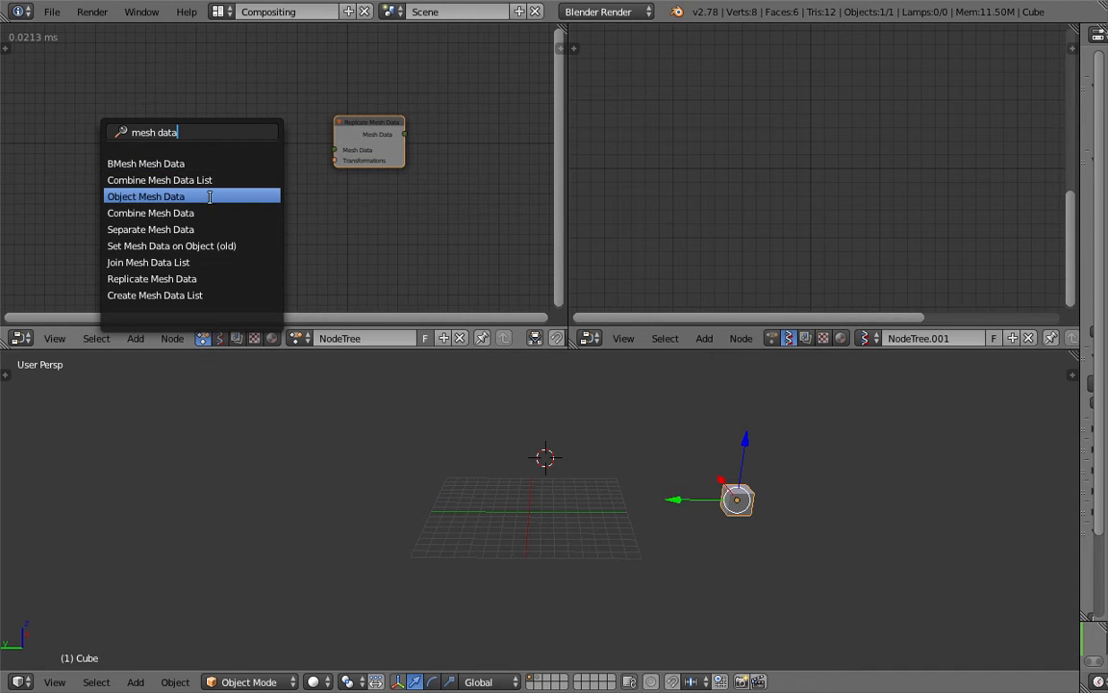
left_click(135, 196)
left_click(118, 114)
mouse_move(159, 115)
left_mouse_down()
mouse_move(159, 93)
mouse_move(148, 97)
left_mouse_up()
left_click(178, 148)
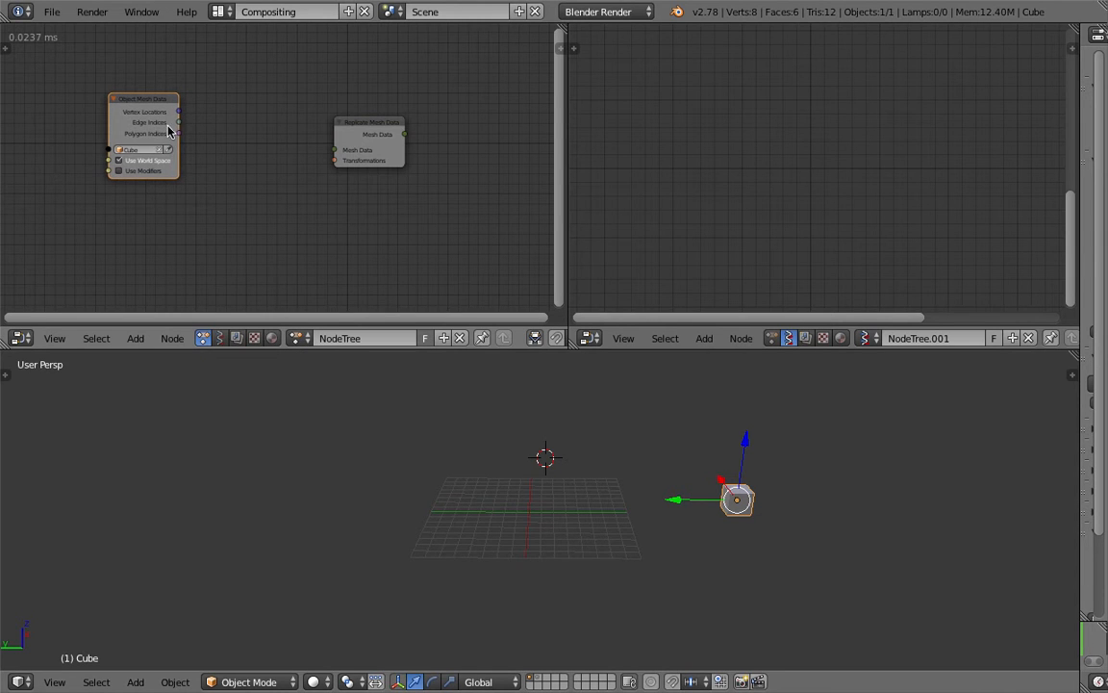
Link Object Mesh Data through a Combine Mesh Data node into Replicate Mesh Data's mesh input and arrange the nodes in a row
middle_click_drag(159, 115, 193, 145)
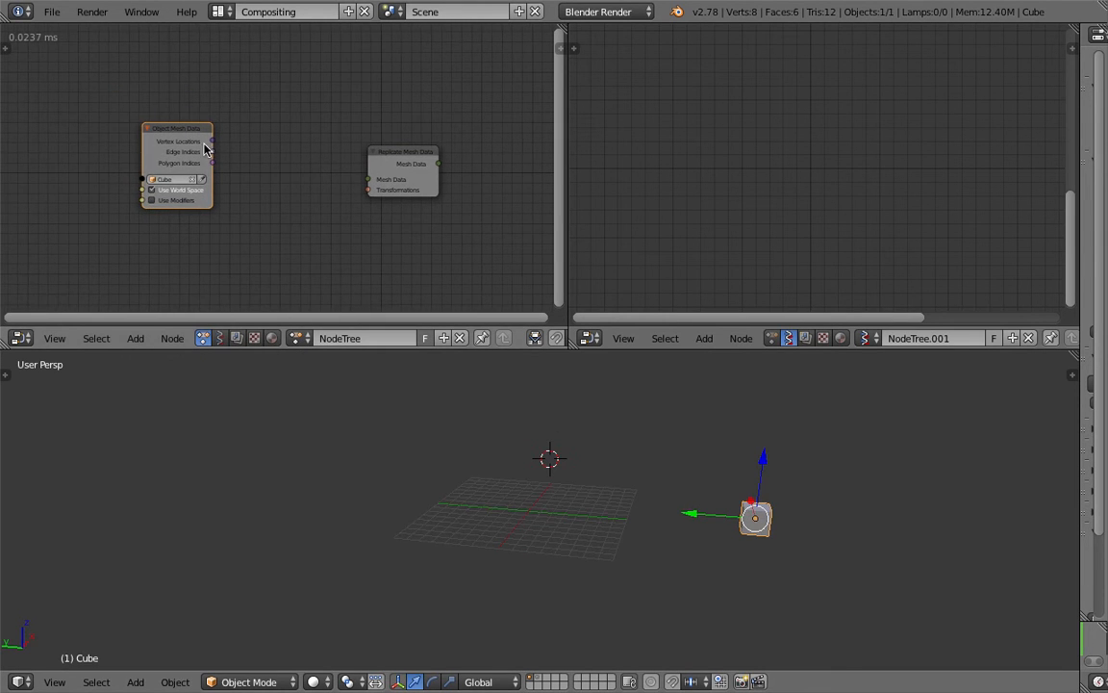
left_click_drag(213, 142, 254, 179)
left_click_drag(179, 150, 247, 131)
middle_click_drag(335, 130, 272, 109)
left_click_drag(321, 141, 249, 128)
Add a Mesh Object Output node after the Replicate Mesh Data node by searching for "mesh out"
key("shift+a")
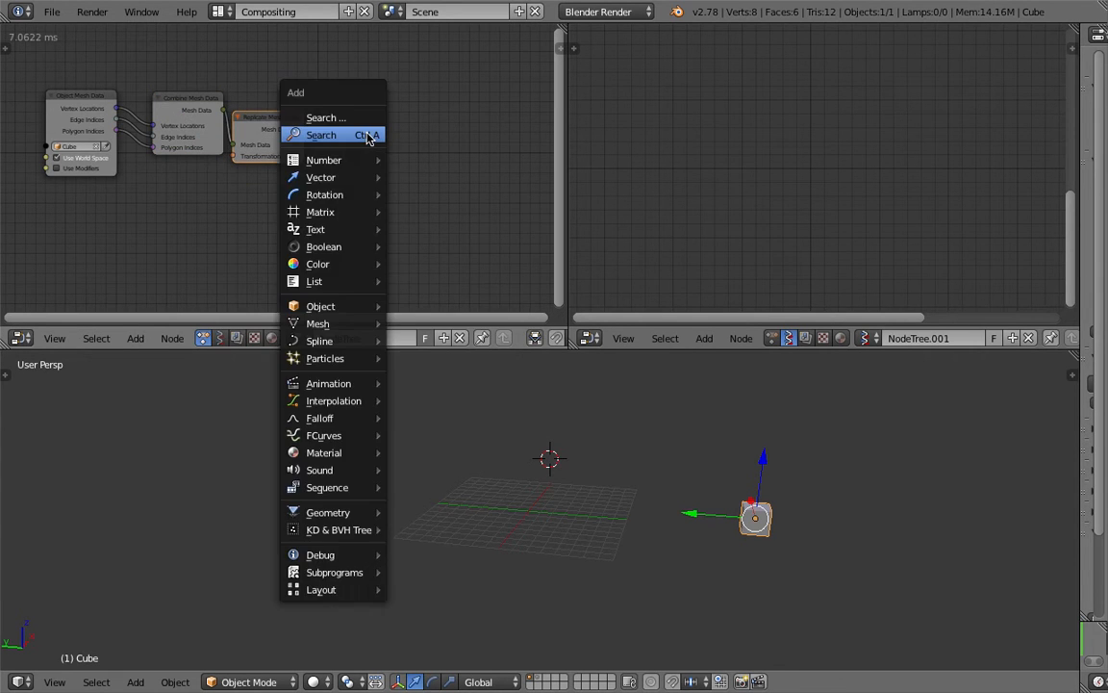
left_click(365, 136)
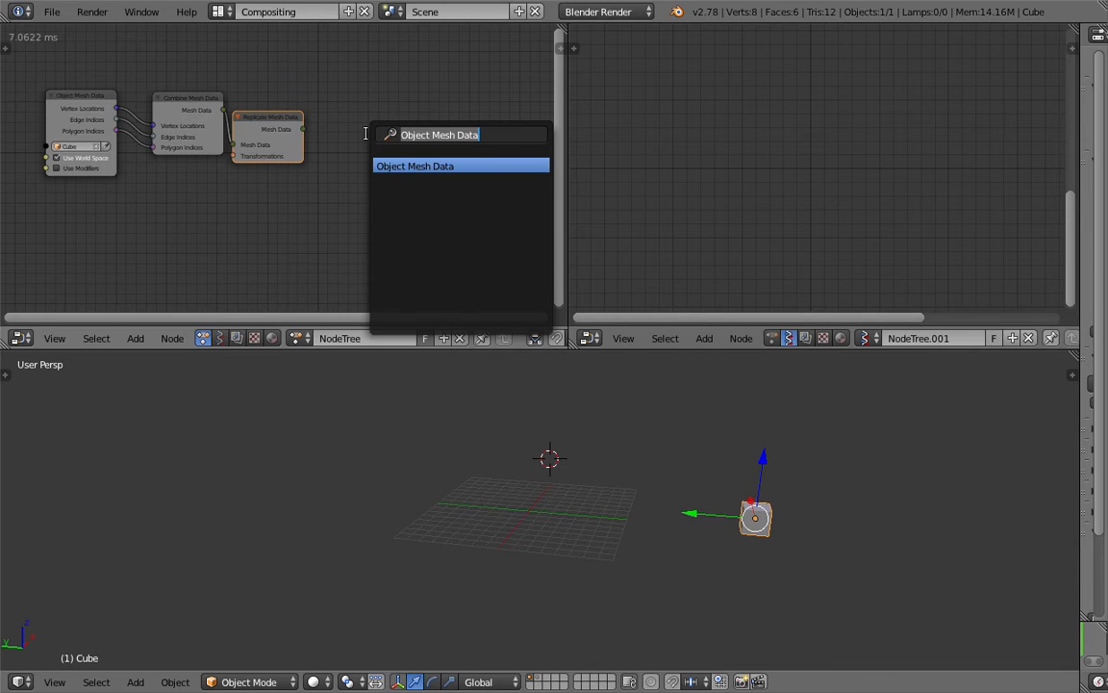
type("output")
key("ctrl+a")
type("meh")
key("BackSpace")
type("sh out")
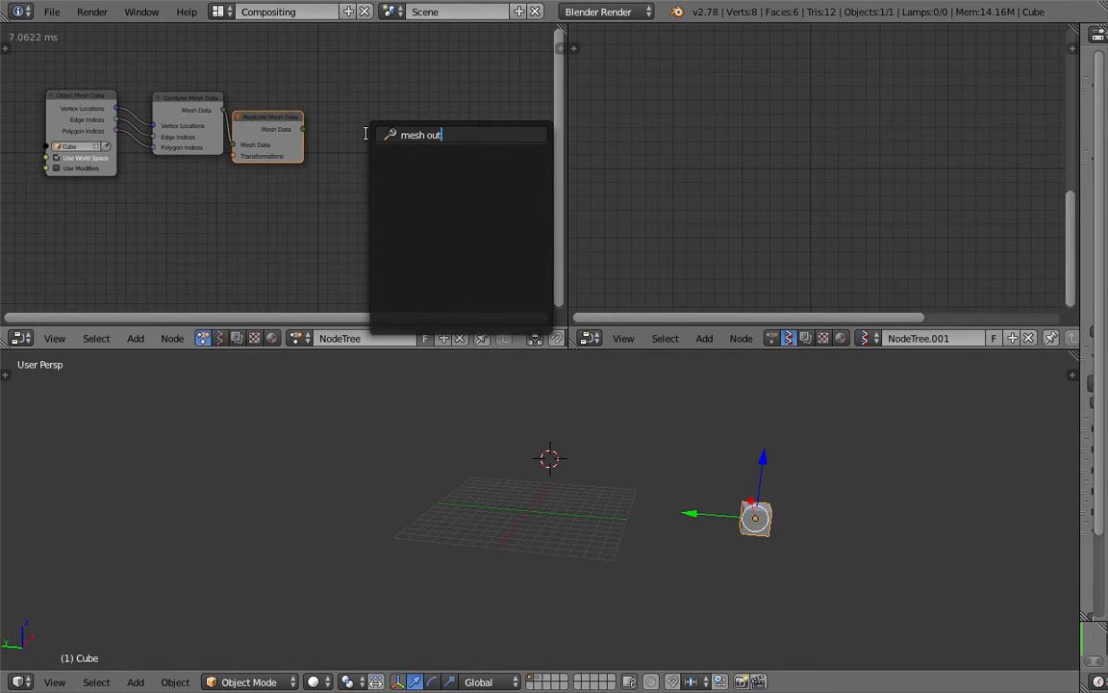
key("Return")
left_click(372, 141)
Link Replicate Mesh Data's output into Mesh Object Output's Mesh Data input, space out both nodes and create a new target object for the output
left_click_drag(304, 129, 366, 188)
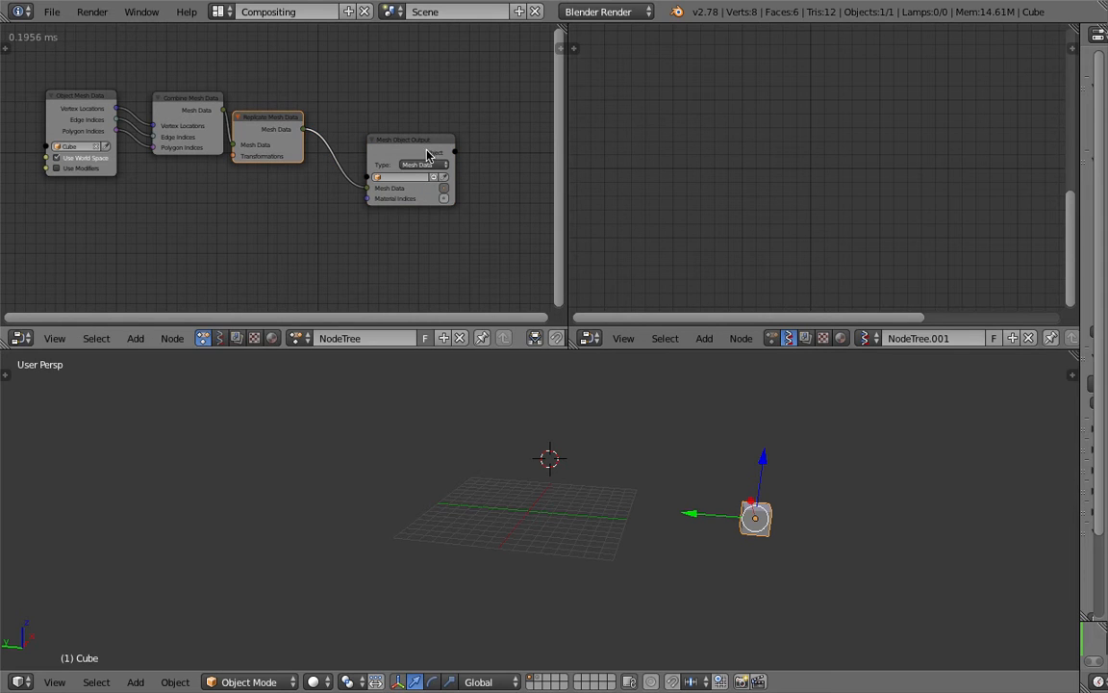
left_click_drag(424, 165, 445, 154)
left_click_drag(267, 116, 307, 106)
left_click_drag(389, 129, 376, 121)
left_click(452, 158)
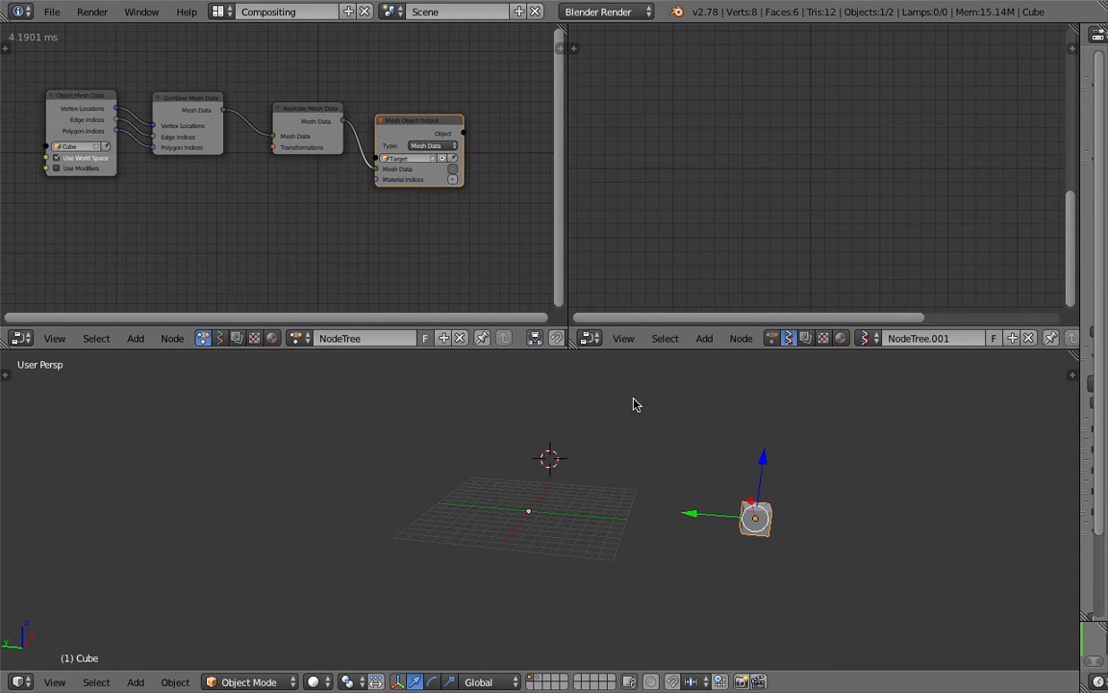
Add a Grid Mesh node below the mesh data nodes by searching for "grid"
middle_click_drag(222, 235, 255, 209)
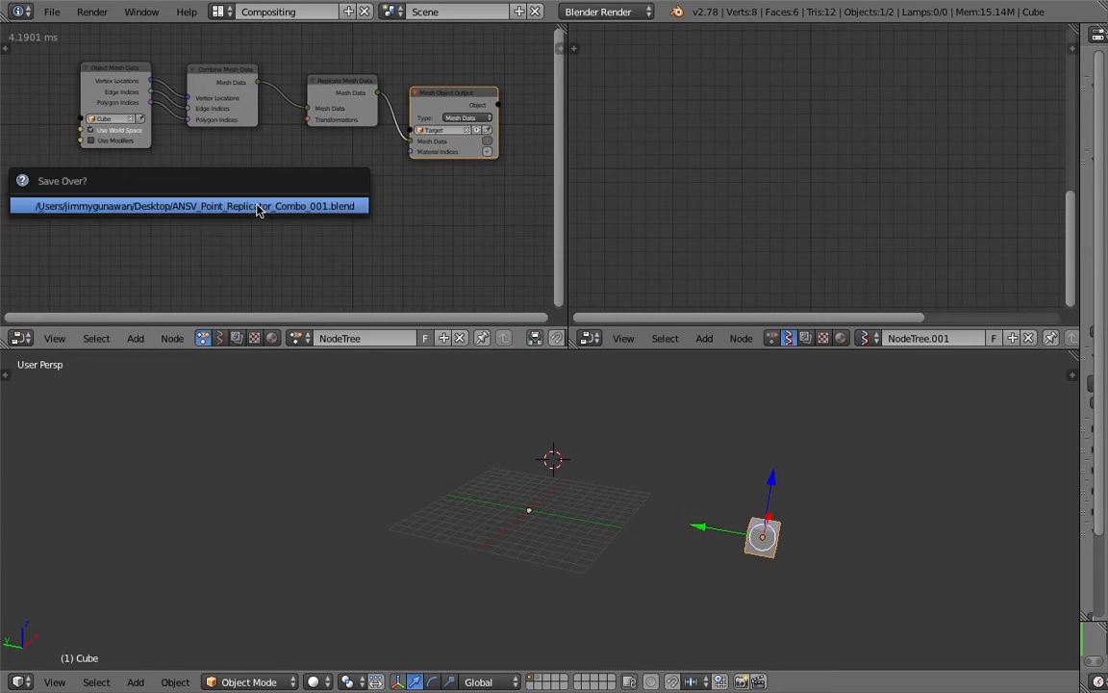
key("shift+a")
left_click(227, 204)
type("grid")
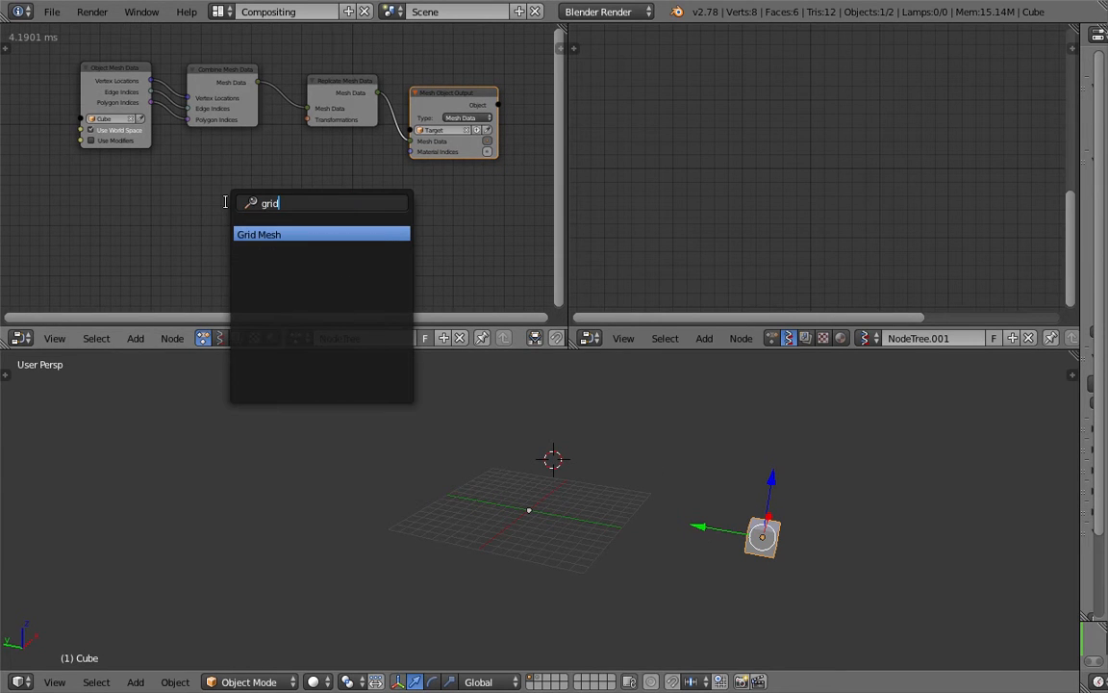
key("Return")
left_click(182, 184)
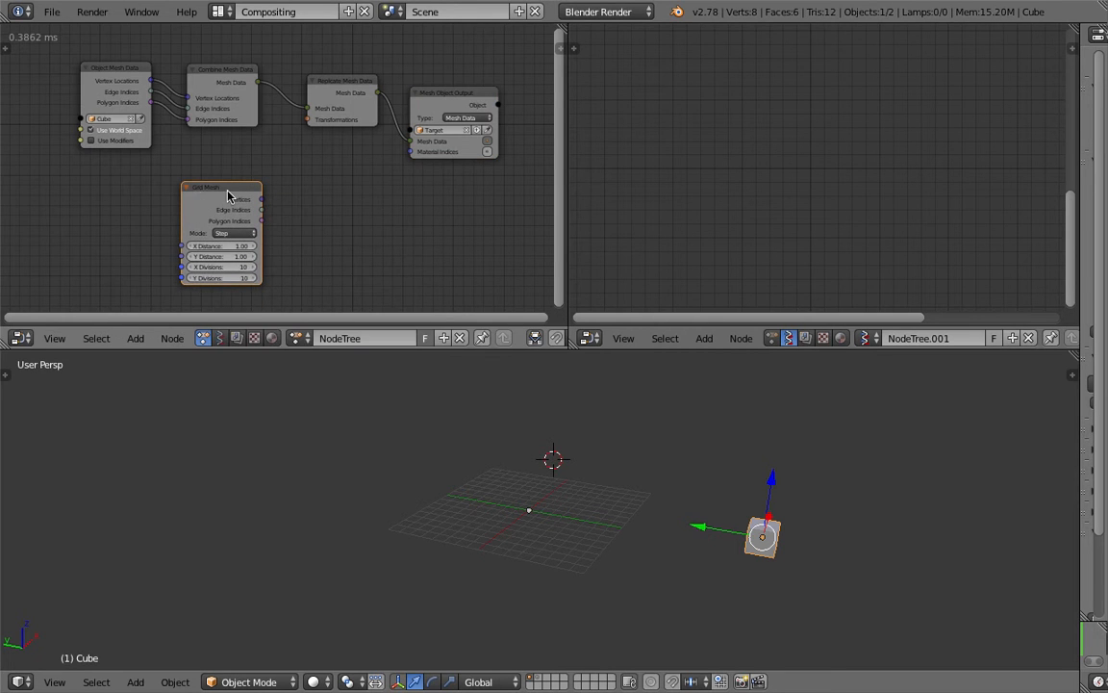
left_click_drag(227, 190, 195, 185)
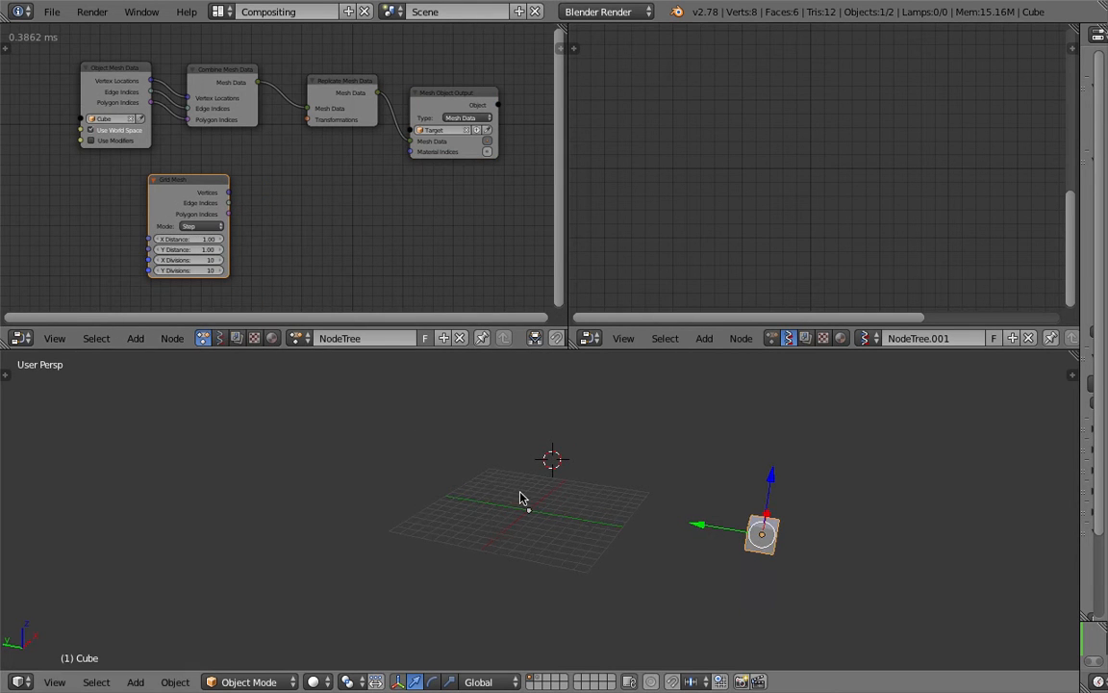
Link Grid Mesh's Vertices output to Replicate Mesh Data's Transformations input and tidy the Grid Mesh node's placement
scroll(172, 181, "up", 3)
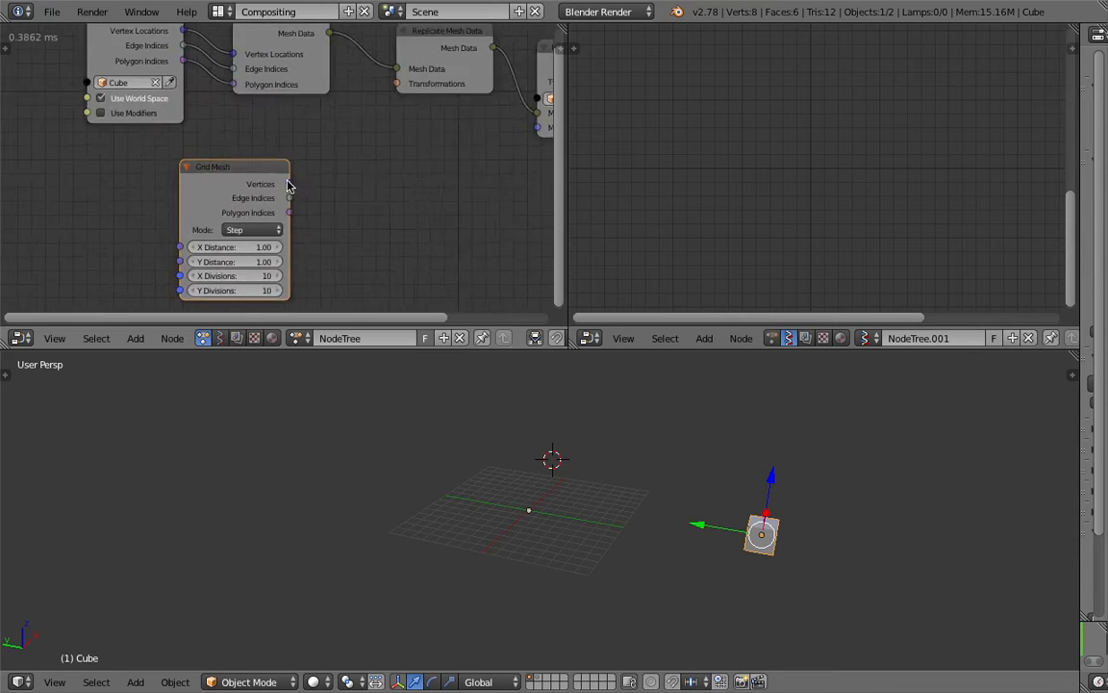
scroll(284, 189, "up", 1)
scroll(293, 186, "down", 3)
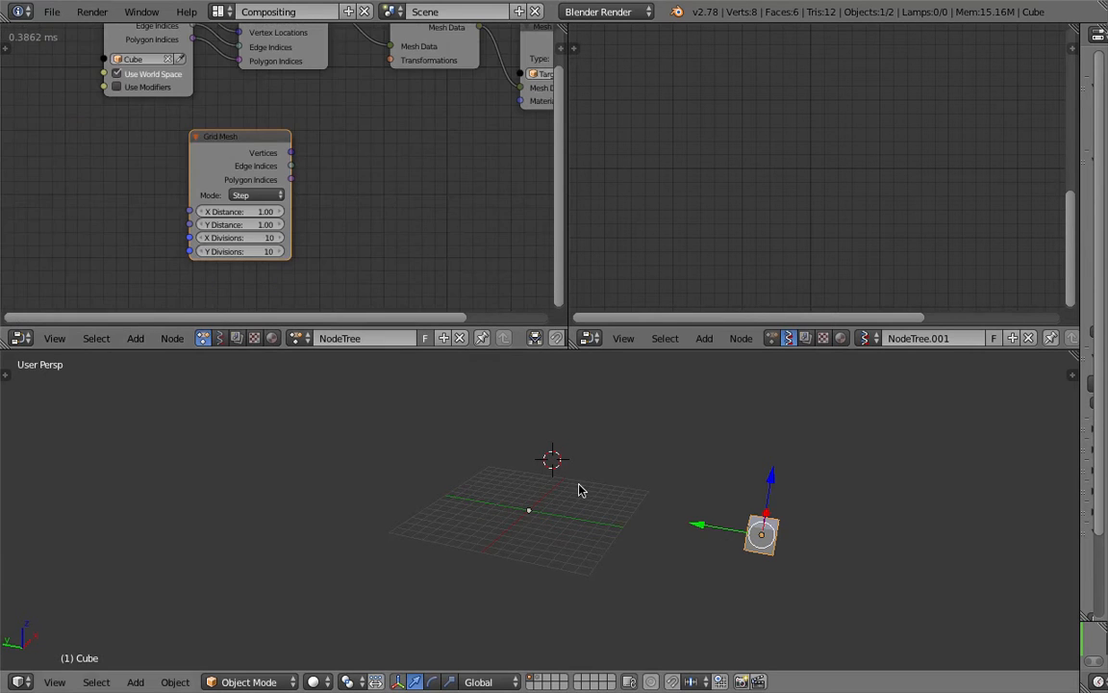
scroll(327, 239, "down", 2)
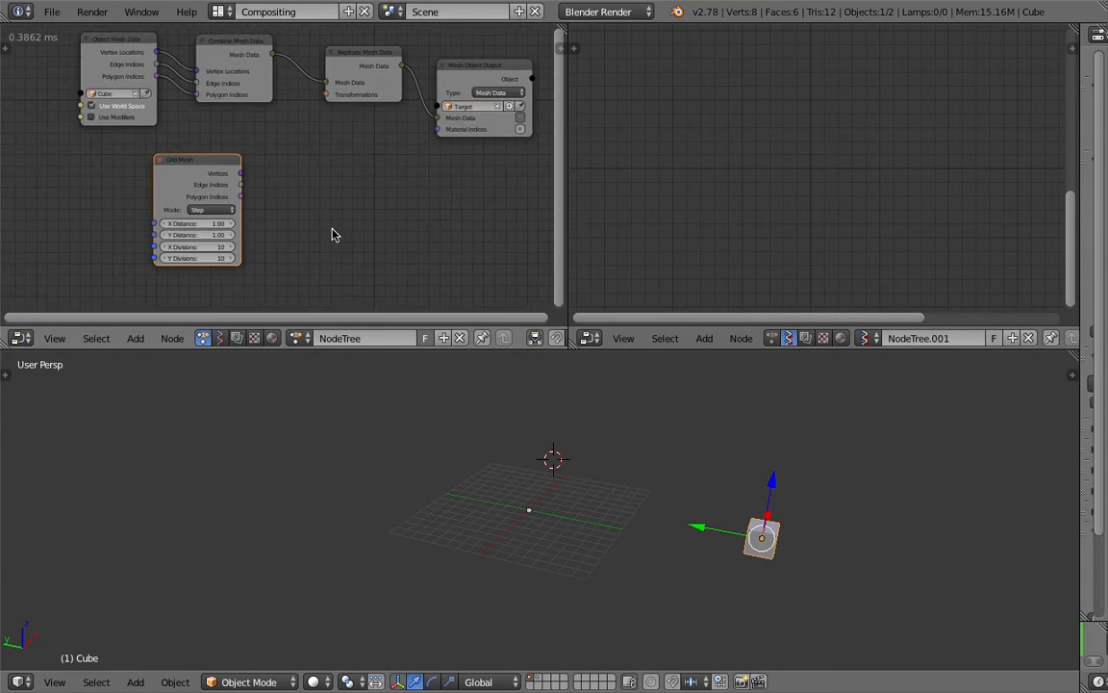
left_click_drag(223, 178, 310, 101)
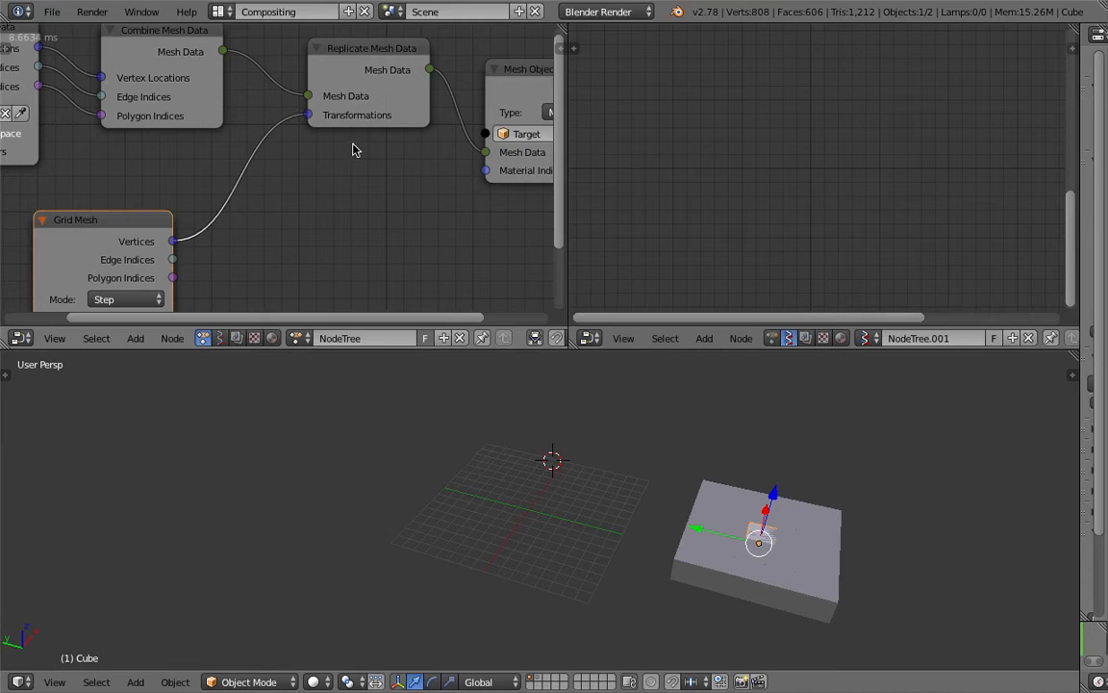
scroll(351, 173, "down", 1)
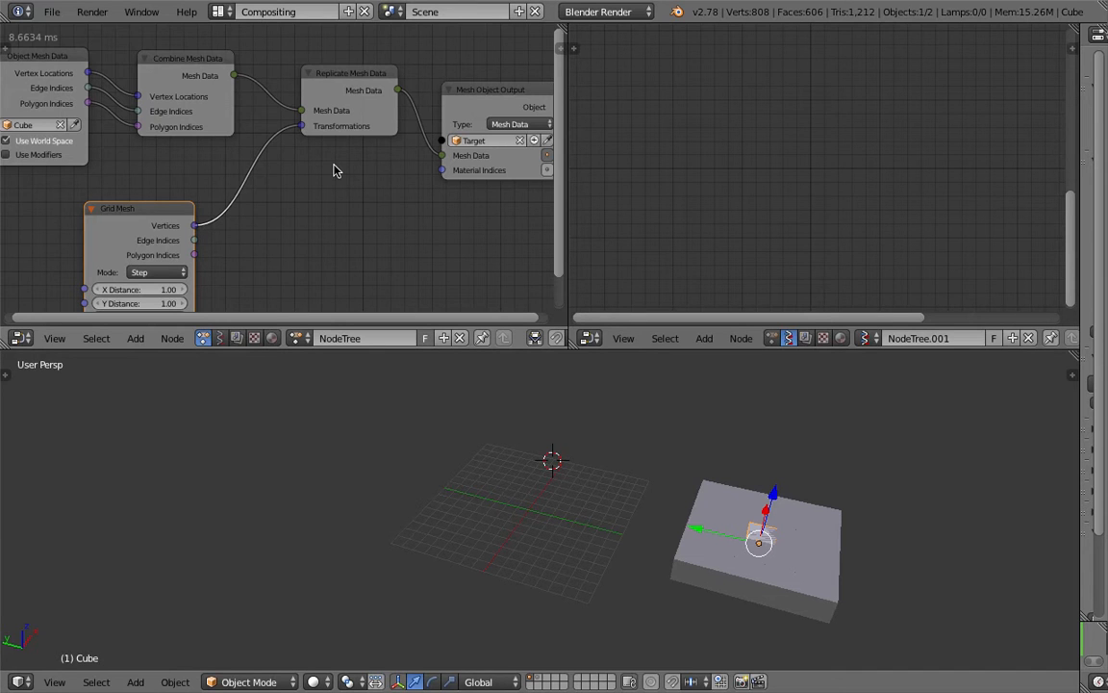
scroll(334, 171, "down", 2)
left_click_drag(178, 194, 196, 182)
scroll(221, 194, "up", 3)
middle_click_drag(233, 199, 247, 195)
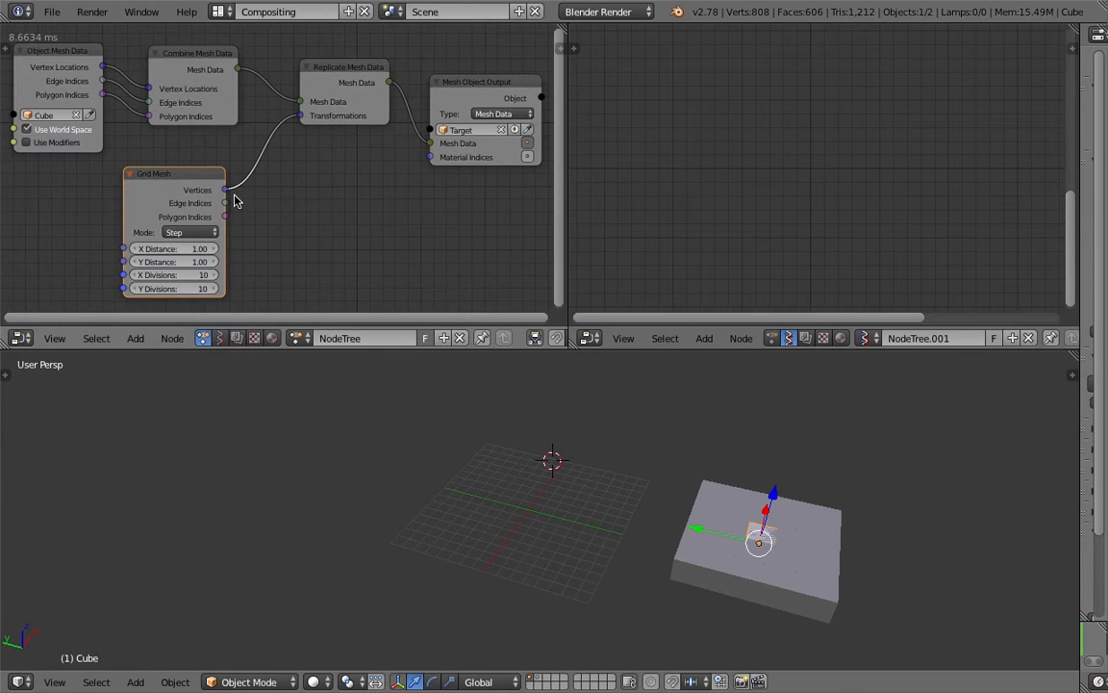
Try moving the source cube to test how the replicated block responds
middle_click_drag(606, 454, 663, 485)
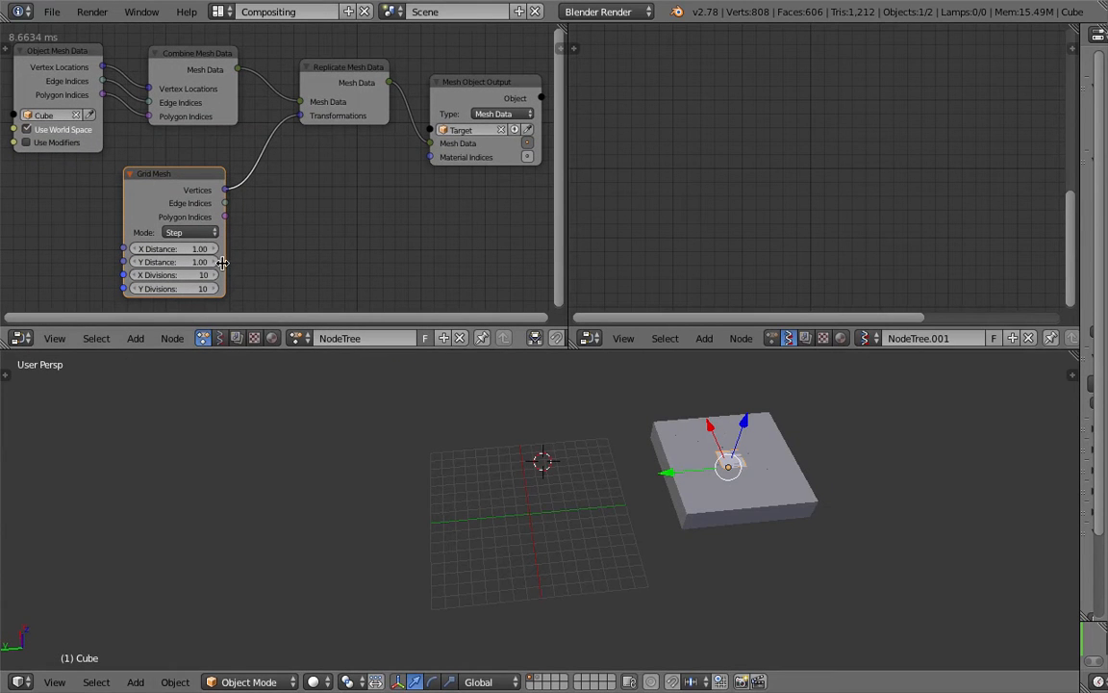
middle_click_drag(521, 428, 596, 463)
right_click(757, 510)
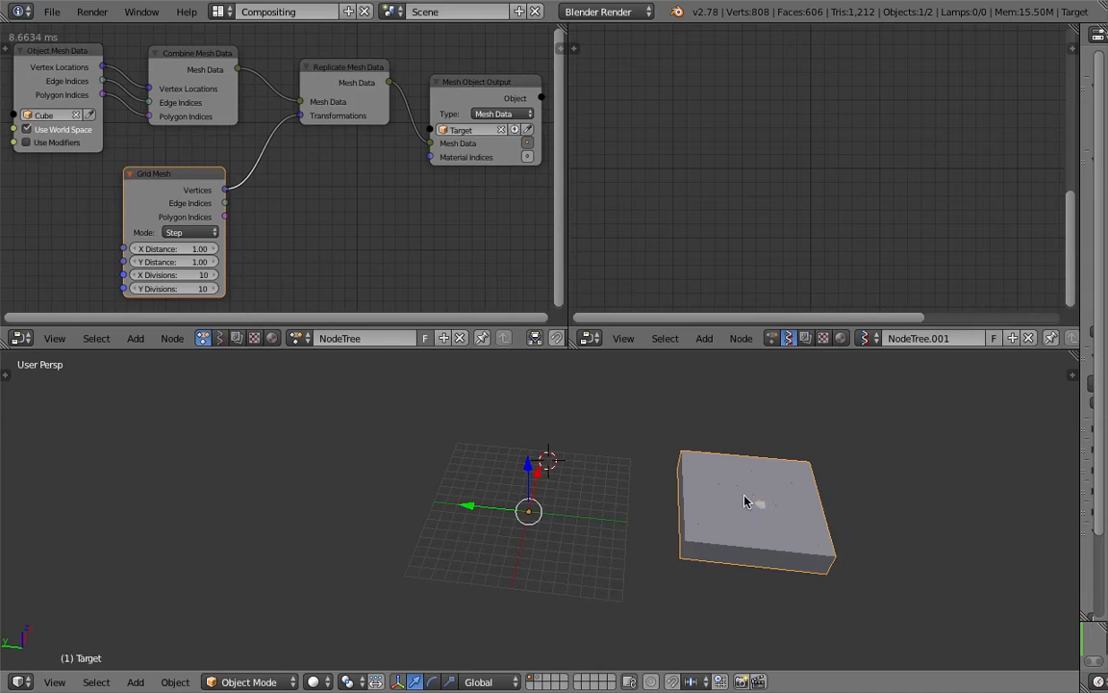
right_click(748, 502)
scroll(282, 261, "down", 1)
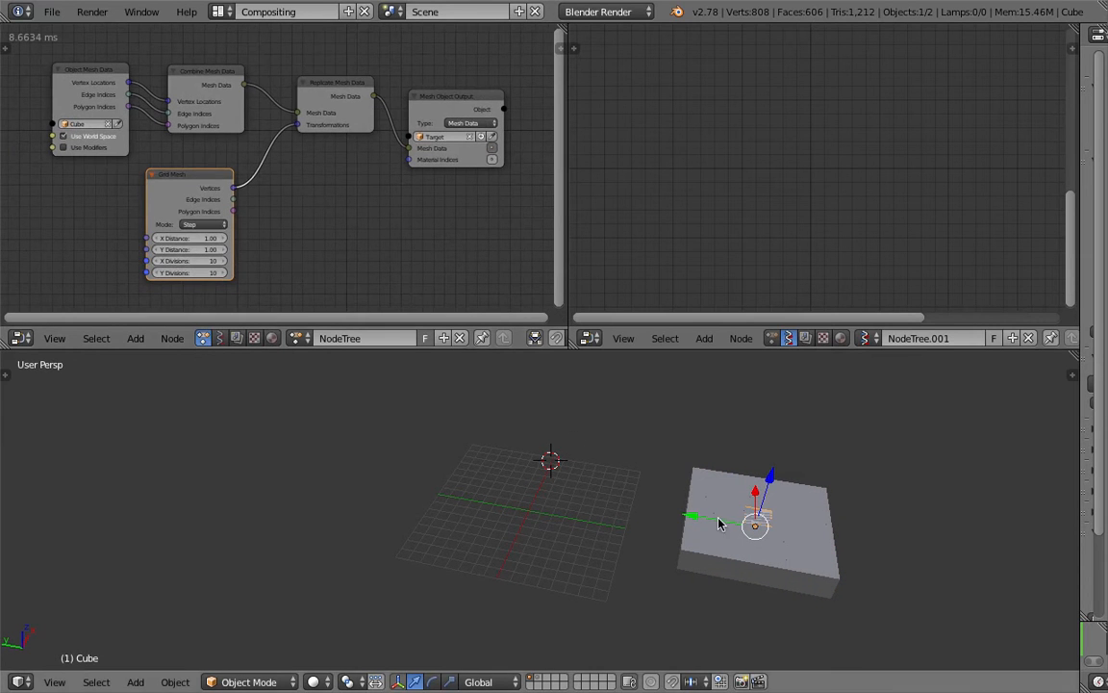
key("g")
right_click(801, 515)
middle_click_drag(739, 531, 760, 495)
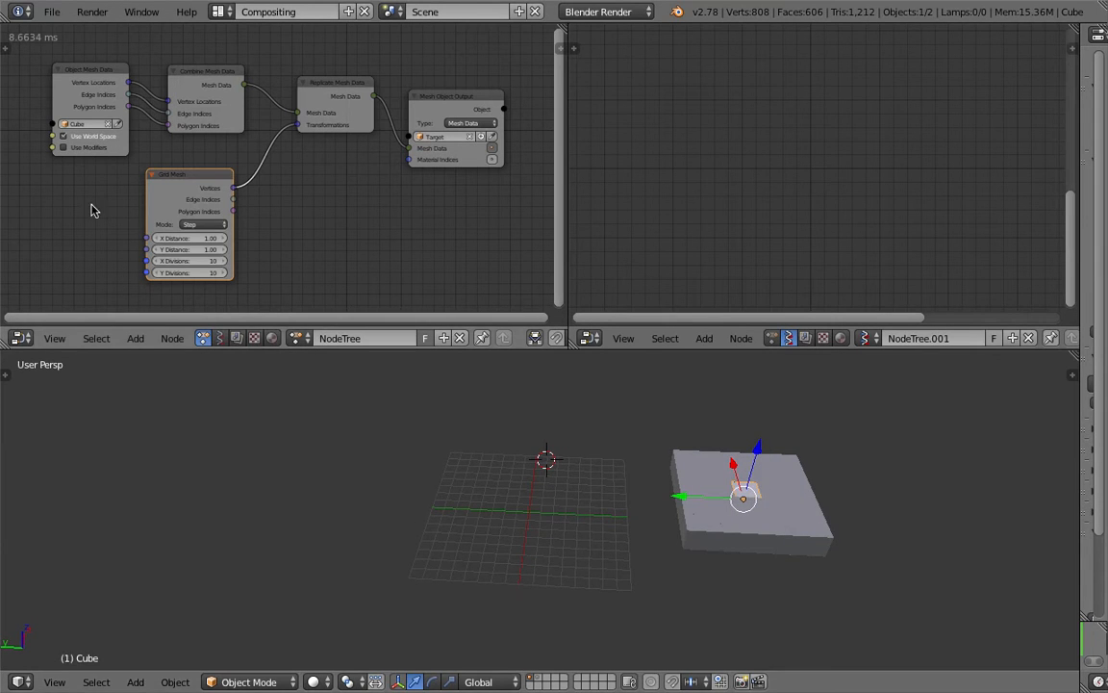
Turn off Use World Space in the Object Mesh Data node for the cube
scroll(90, 142, "up", 1)
left_click(67, 130)
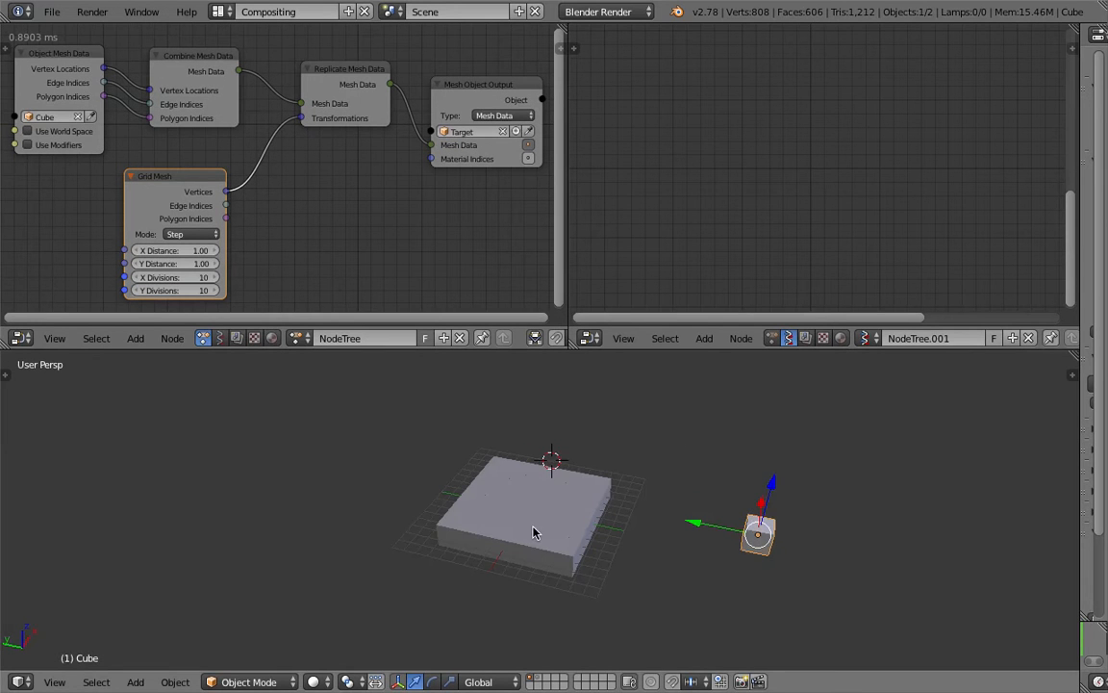
middle_click_drag(556, 485, 548, 510)
Widen the properties and timeline area and scrub the timeline to frame 43
left_click_drag(1081, 565, 1047, 567)
left_click_drag(1056, 630, 1059, 636)
middle_click_drag(637, 514, 632, 503)
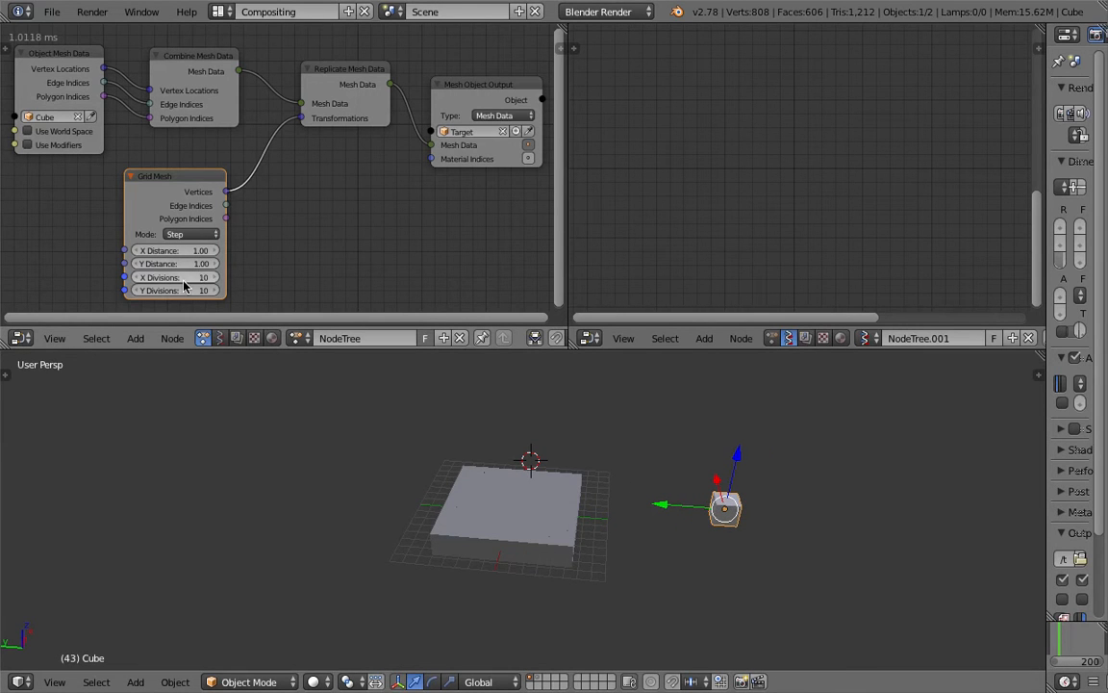
Spread the replicated cubes apart by setting Grid Mesh's X Distance to 2.56 and Y Distance to 2.41
left_click_drag(182, 255, 240, 264)
middle_click_drag(603, 586, 465, 444)
mouse_move(517, 474)
middle_mouse_down()
mouse_move(458, 423)
mouse_move(518, 465)
middle_mouse_up()
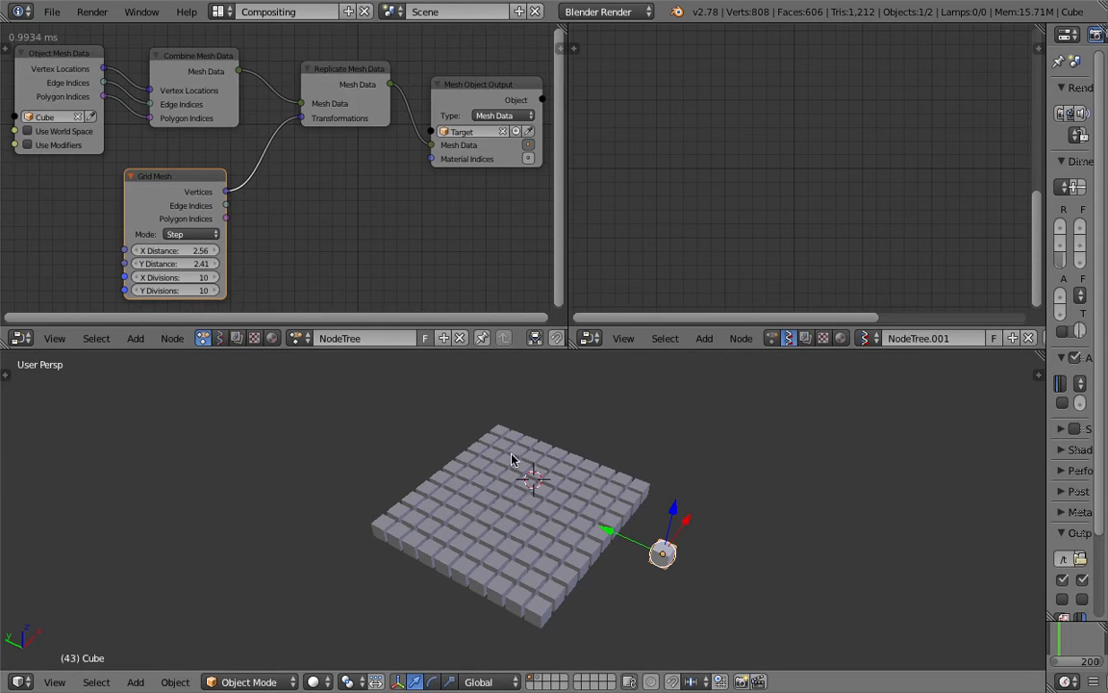
left_click(693, 493)
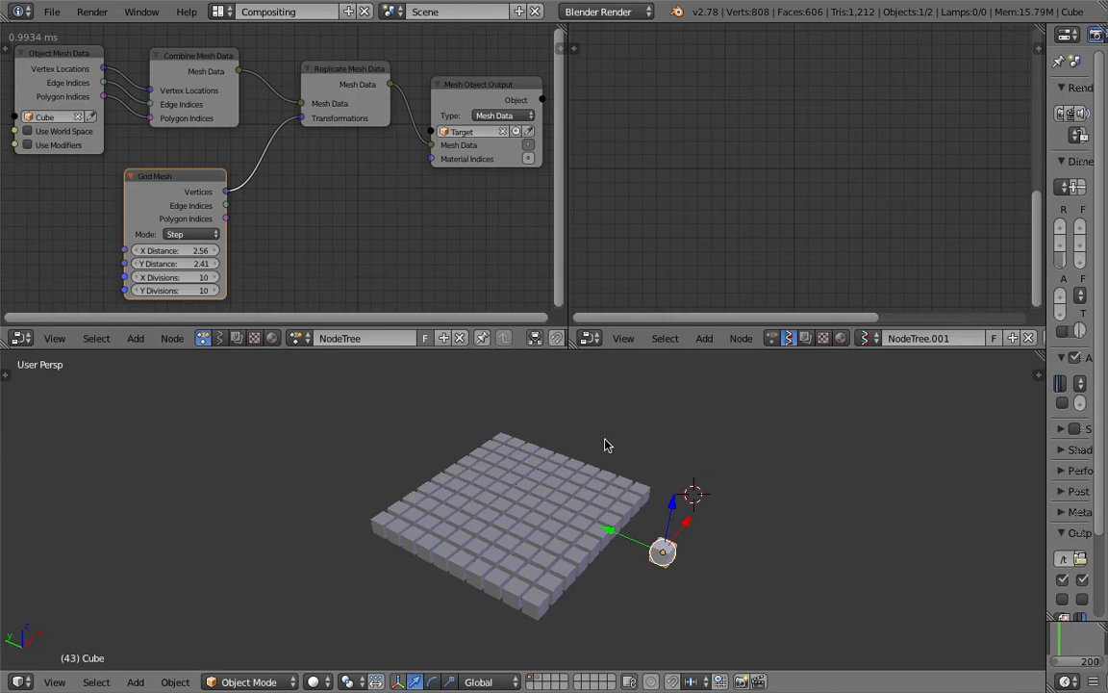
Set Grid Mesh's X Divisions and Y Divisions to 100 each and inspect the enlarged cube grid
left_click(204, 277)
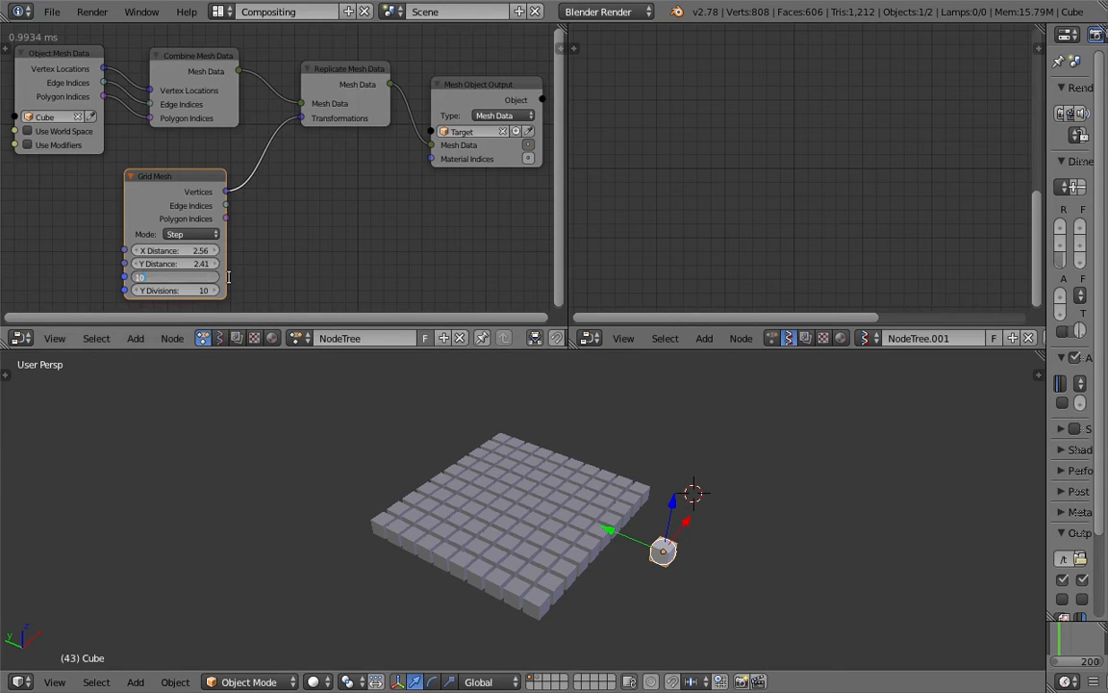
type("100")
key("Return")
middle_click_drag(354, 408, 488, 482)
left_click(201, 290)
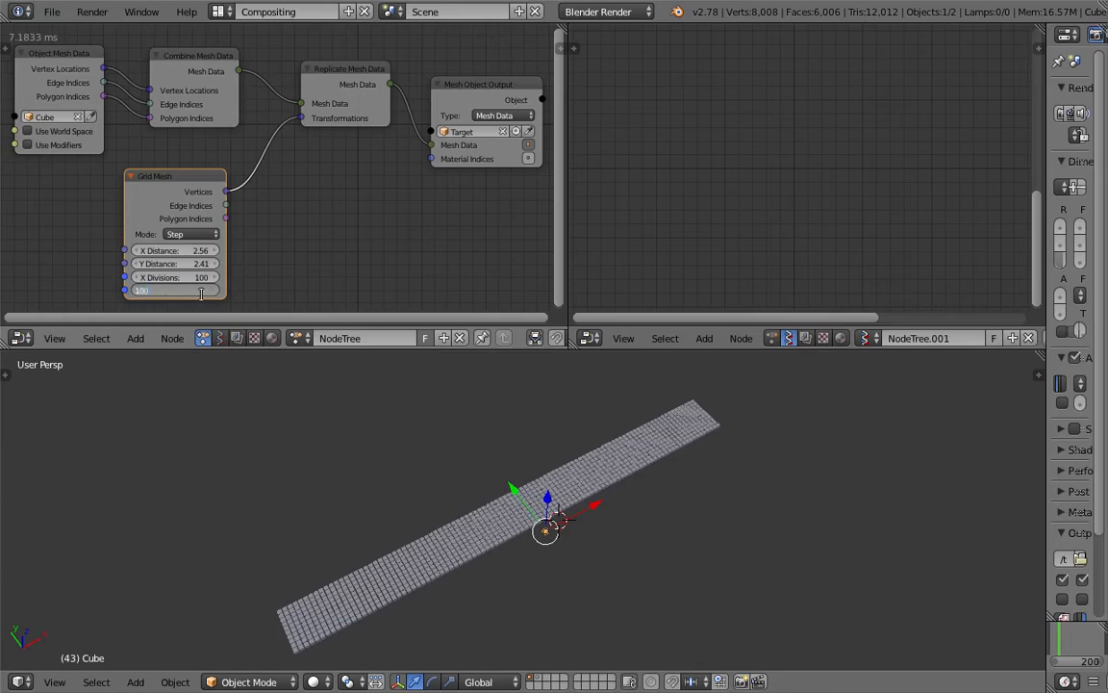
key("Return")
middle_click_drag(376, 502, 524, 489)
scroll(540, 504, "up", 6)
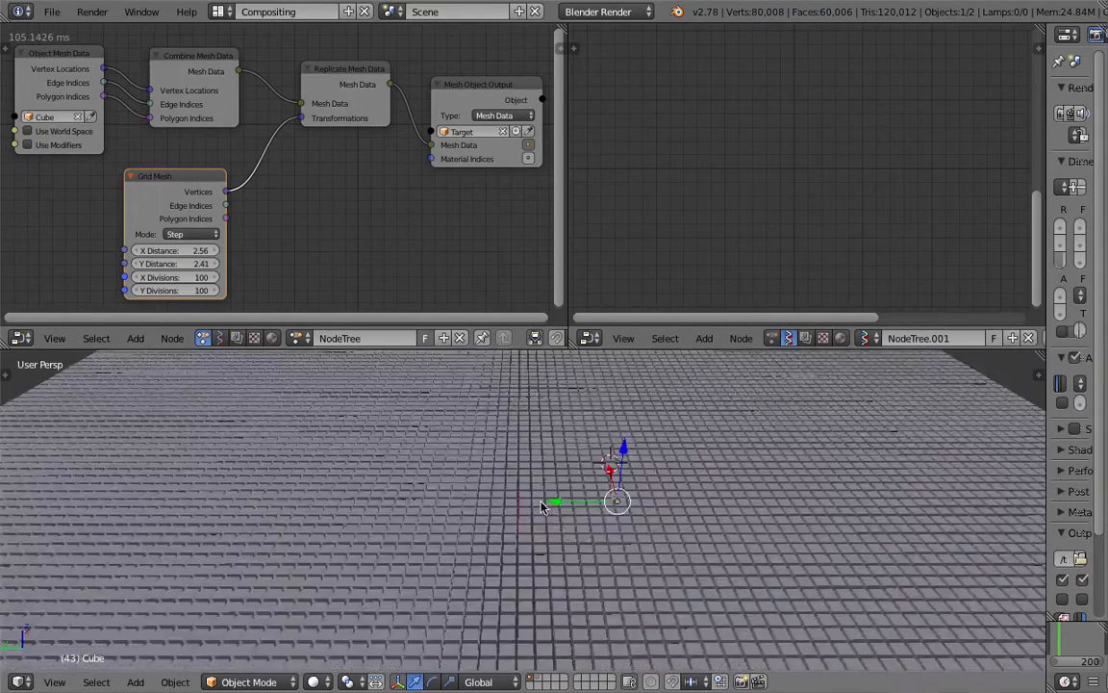
middle_click_drag(665, 540, 567, 553, "shift")
scroll(636, 498, "down", 6)
scroll(192, 174, "down", 1)
Move the Object Mesh Data and Grid Mesh nodes away from the other nodes to make room between them
middle_click_drag(129, 131, 193, 135)
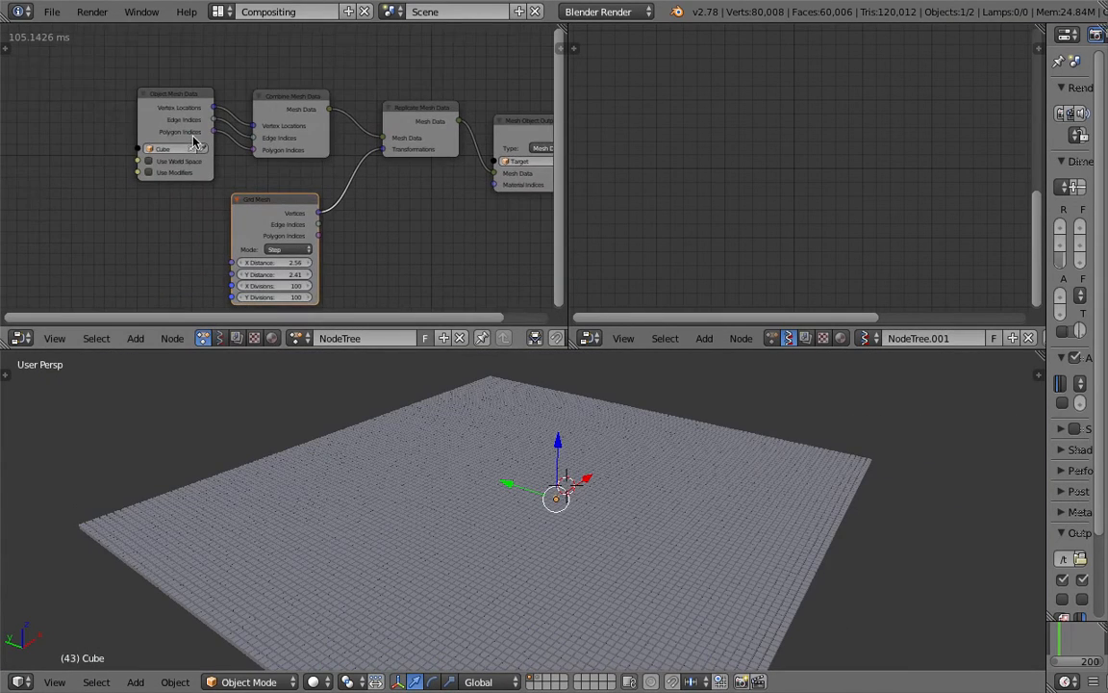
left_click_drag(173, 106, 118, 63)
left_click_drag(260, 196, 152, 195)
middle_click_drag(168, 181, 147, 146)
scroll(142, 178, "up", 5)
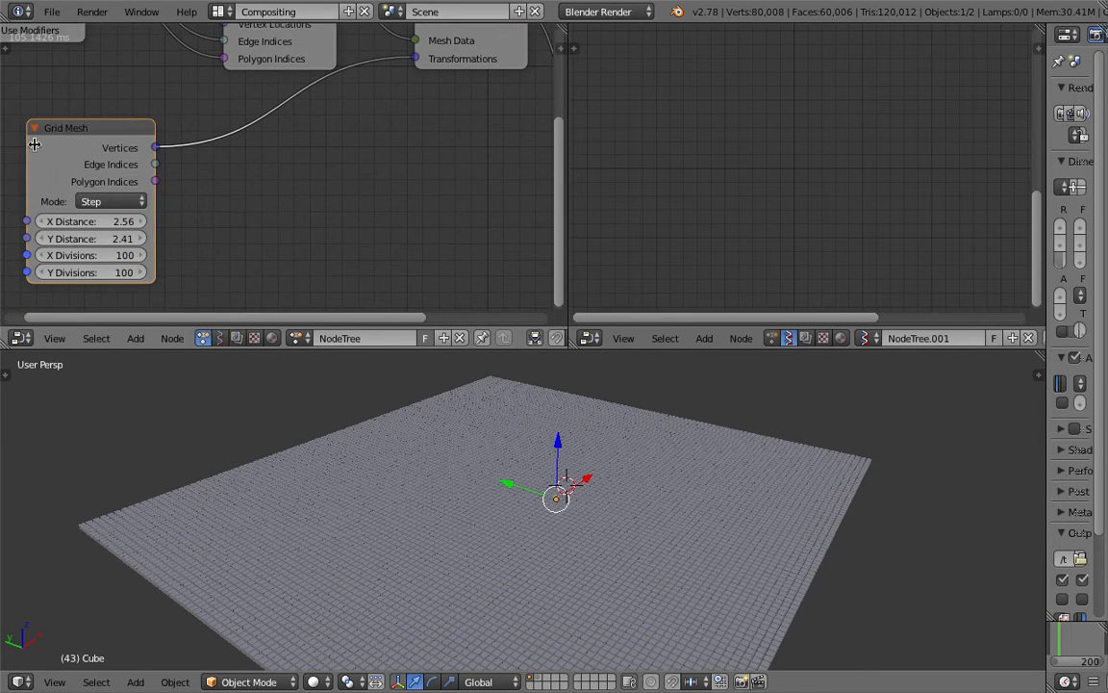
scroll(115, 193, "down", 3)
scroll(265, 165, "down", 1)
Add a Random Vector node beside the Grid Mesh node by searching for "random ve"
key("shift+a")
left_click(307, 182)
type("random v")
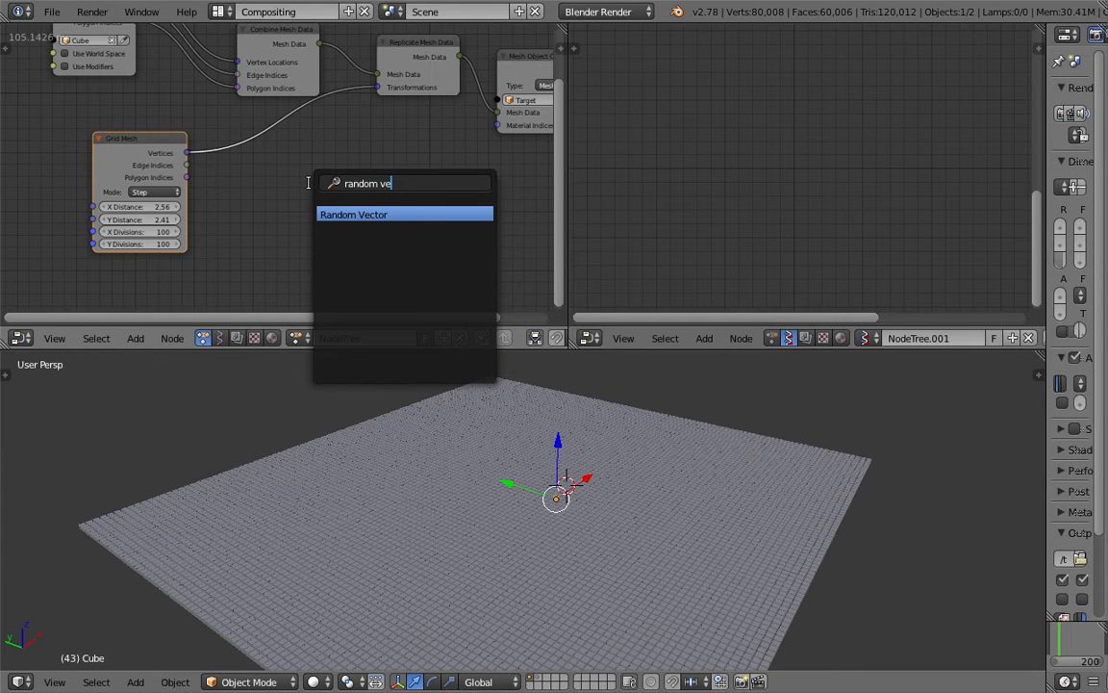
type("e")
key("Return")
left_click(225, 184)
scroll(281, 201, "up", 1)
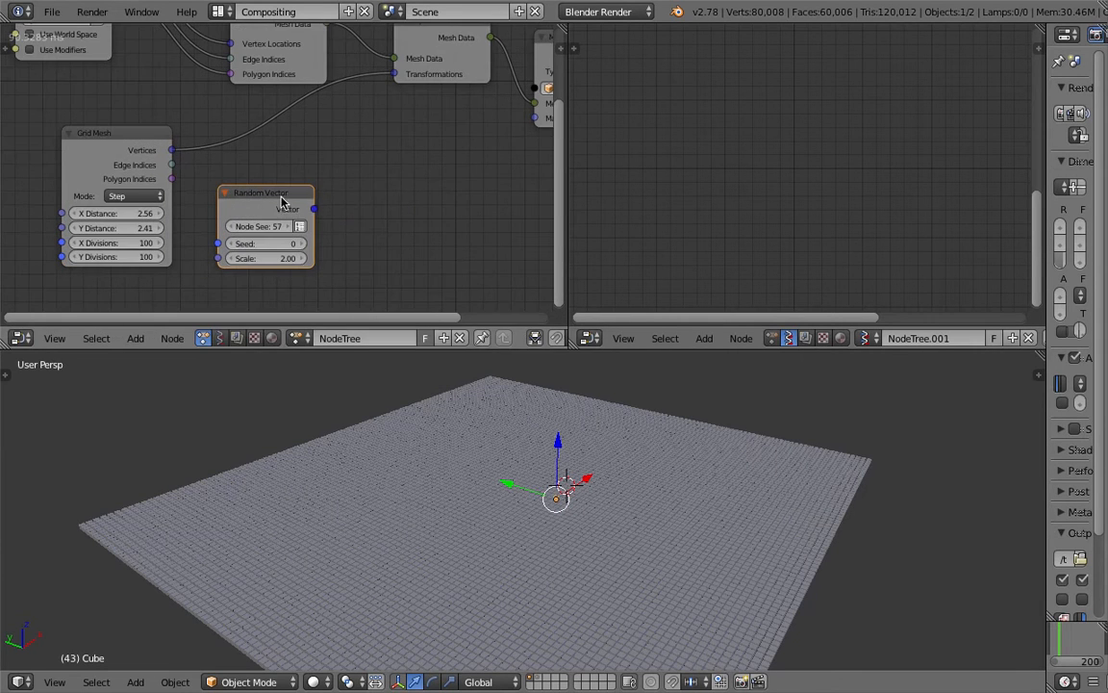
Try feeding Random Vector's single vector into Transformations in place of Grid Mesh, and set its Seed to 15 and Scale to 4.91
left_click_drag(314, 208, 394, 74)
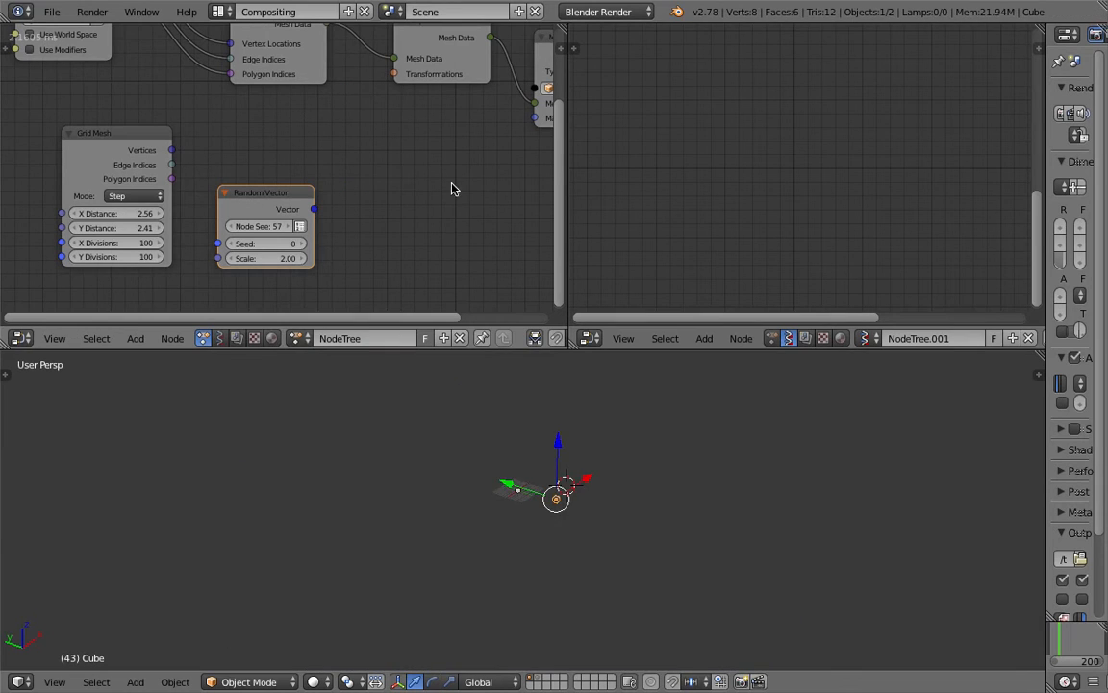
scroll(529, 501, "up", 6)
left_click_drag(269, 257, 318, 257)
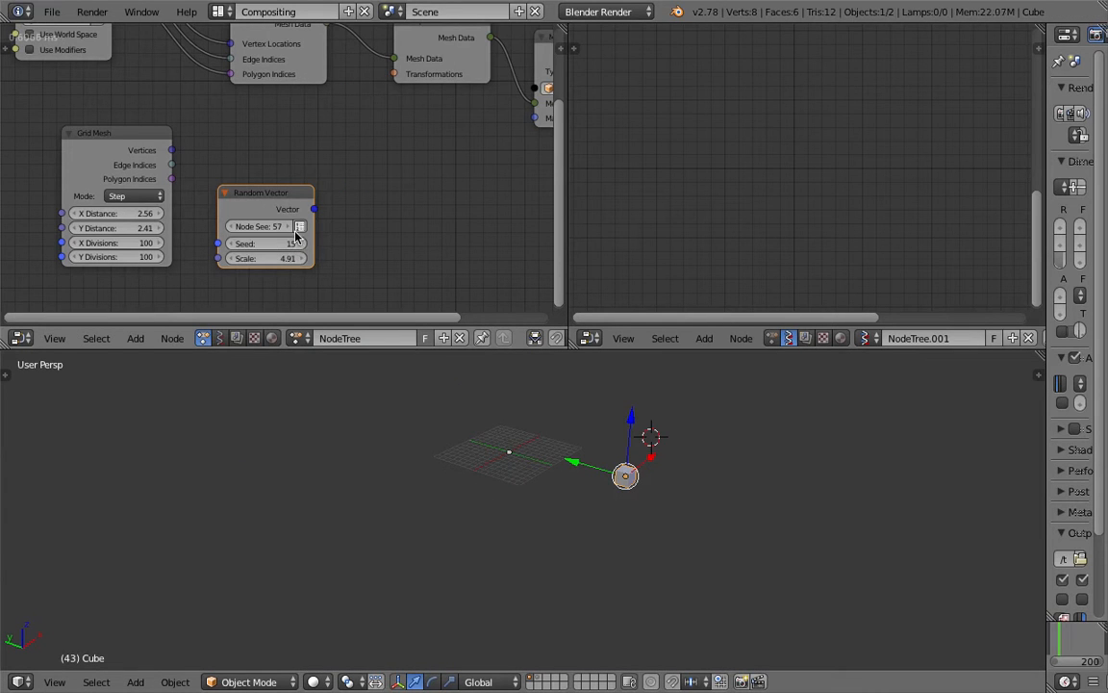
Switch Random Vector to output a list of vectors, raise its count and link Vectors to Replicate Mesh Data's Transformations
left_click(302, 226)
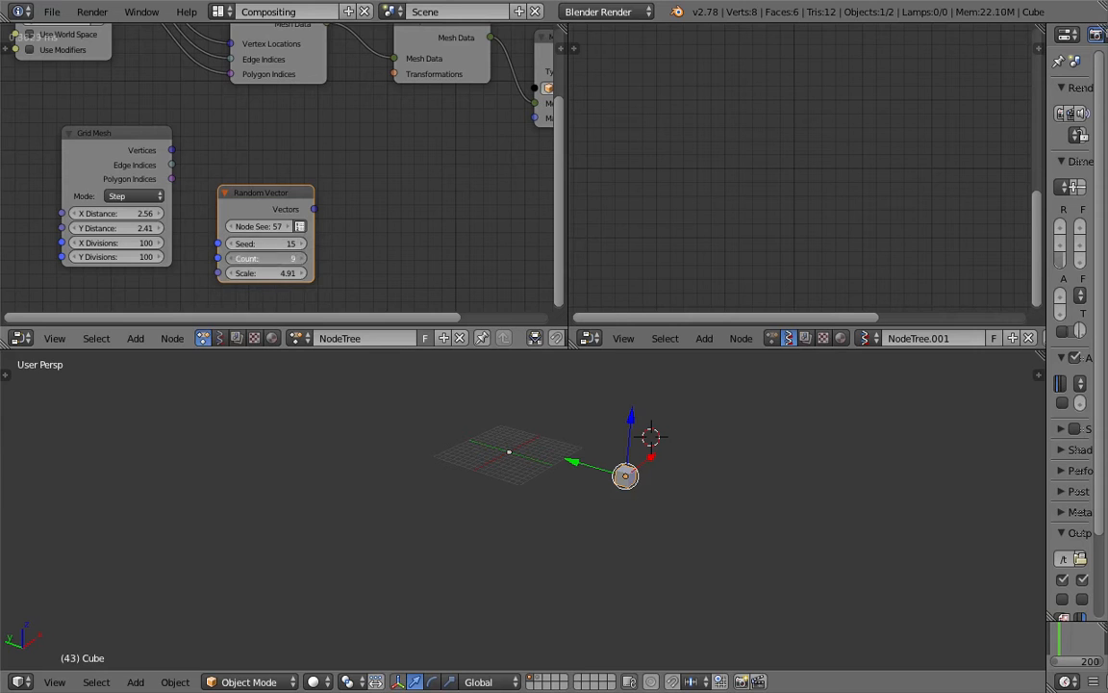
left_click_drag(269, 258, 317, 257)
key("g")
left_click(342, 198)
left_click_drag(338, 191, 393, 74)
Set Random Vector's Scale to 9.89 and its Count to 10000
left_click_drag(288, 240, 339, 255)
middle_click_drag(346, 402, 355, 408)
left_click_drag(295, 240, 486, 239)
left_click(286, 241)
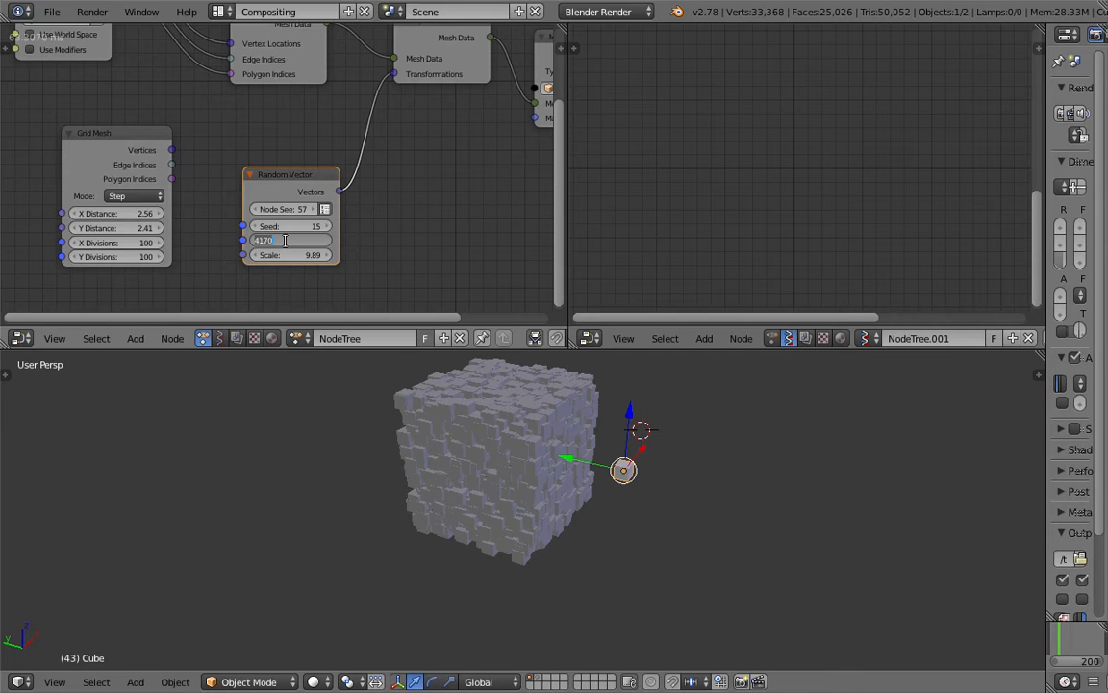
type("10000")
key("Return")
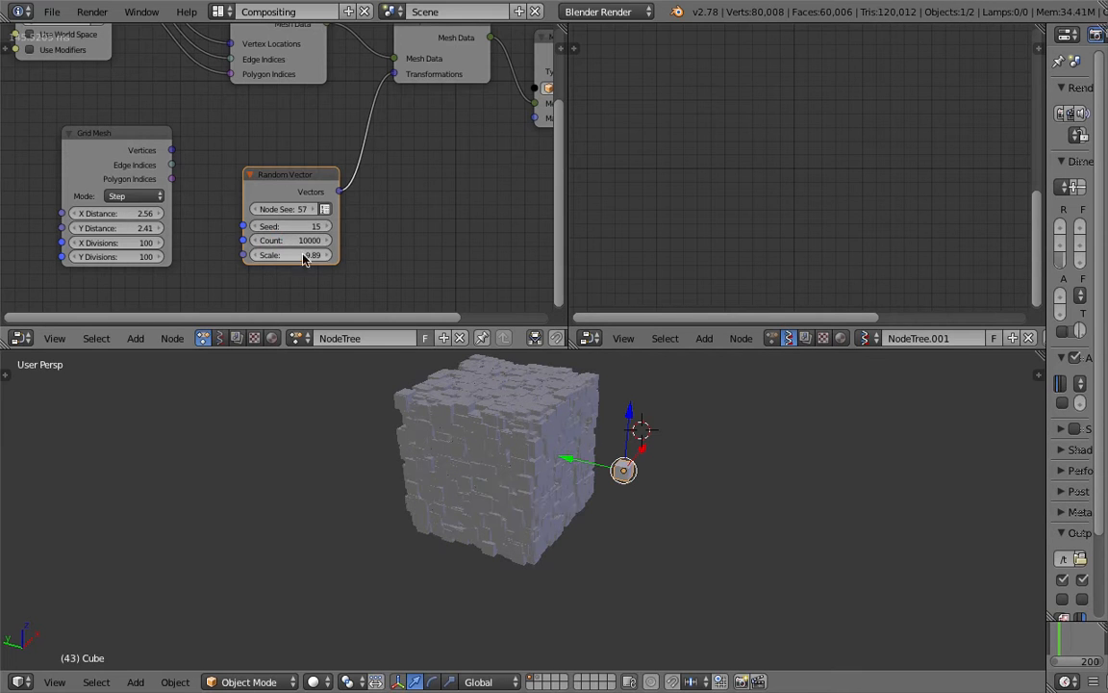
Try a Scale of 21.86 and a Count of 50000 on the Animation Nodes Random Vector node
left_click_drag(306, 255, 421, 254)
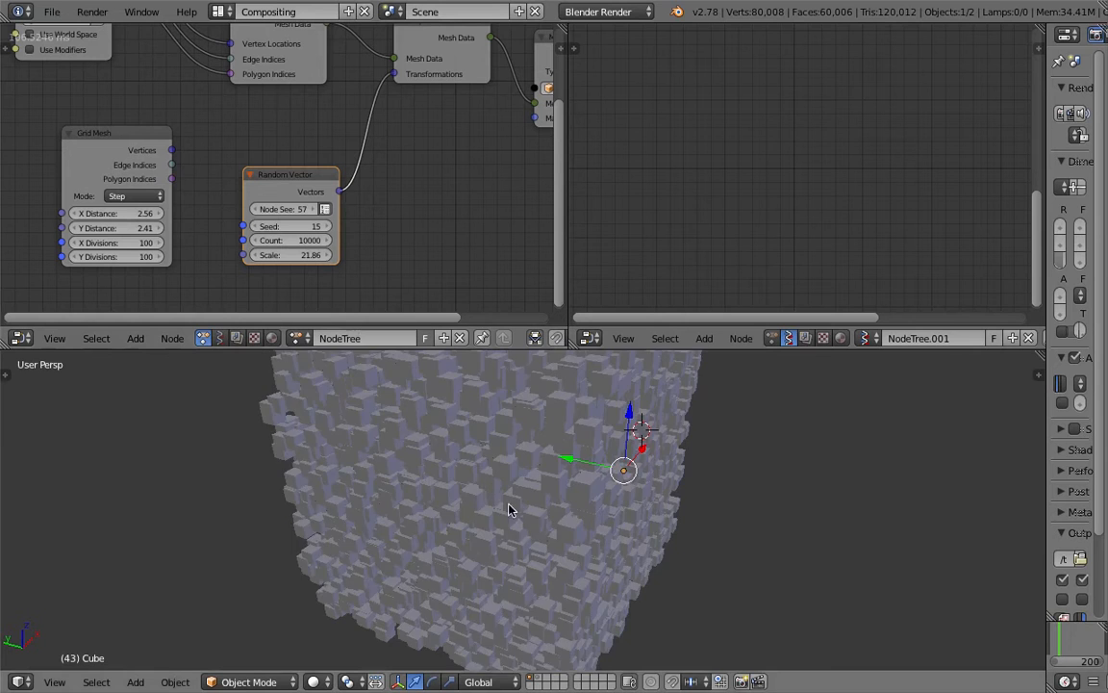
scroll(508, 496, "down", 2)
scroll(611, 498, "down", 1)
middle_click_drag(391, 480, 576, 492)
left_click(308, 242)
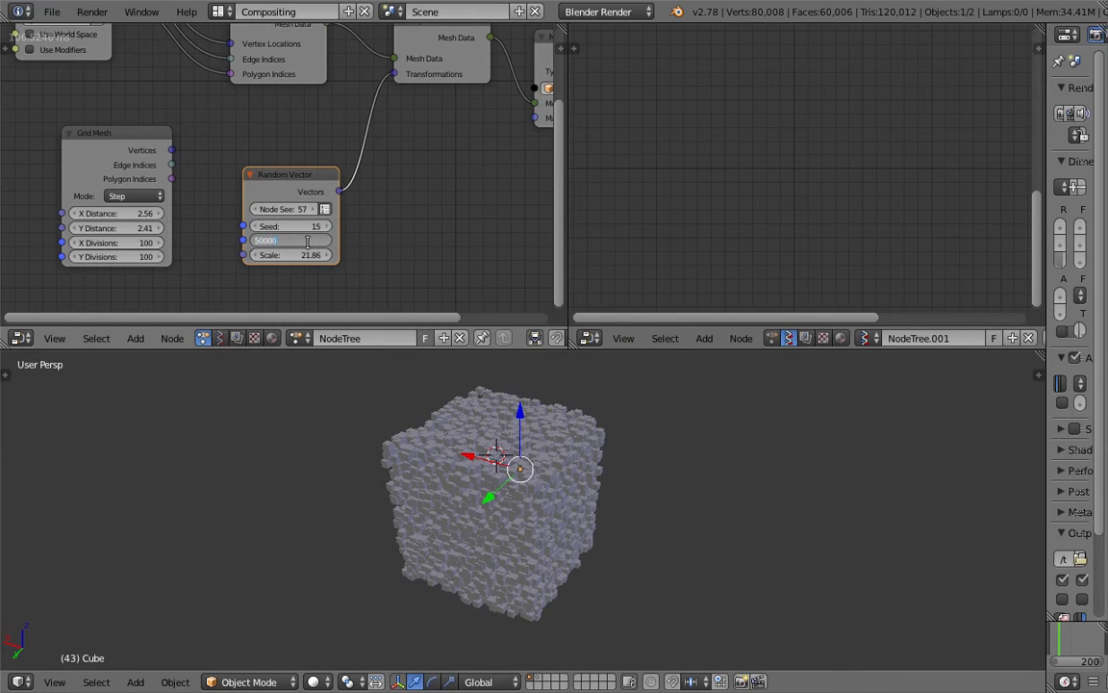
type("50000")
key("Return")
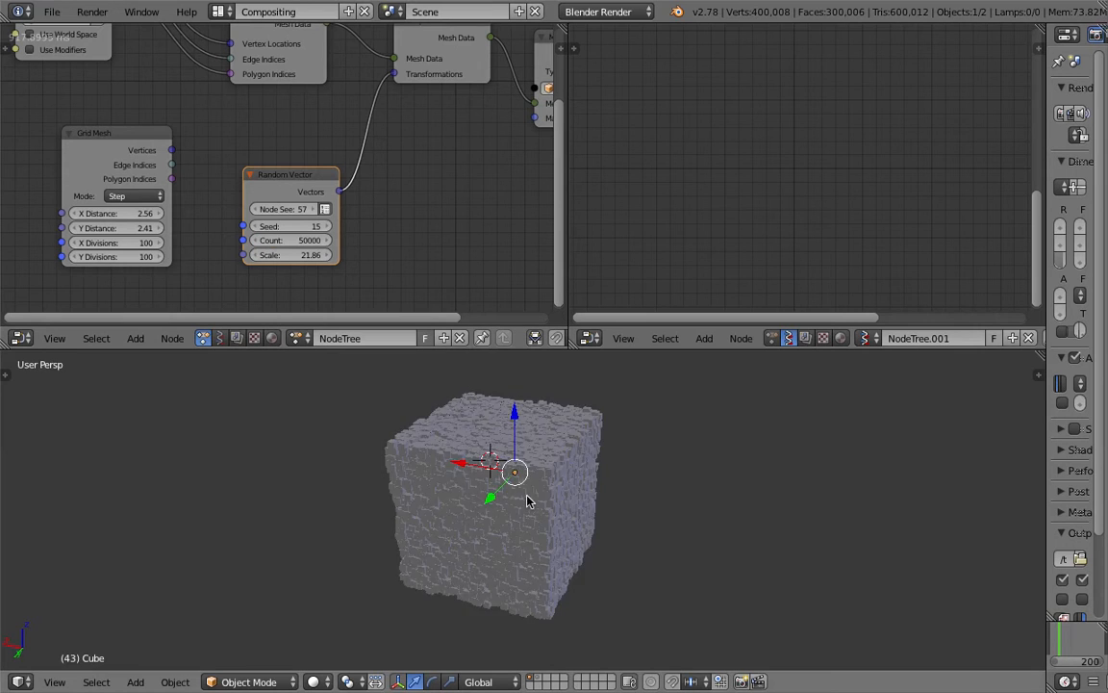
Set the Scale of the Animation Nodes Random Vector node to 40 and inspect the spread of cubes
middle_click_drag(425, 418, 532, 533)
scroll(532, 524, "up", 3)
scroll(532, 524, "down", 1)
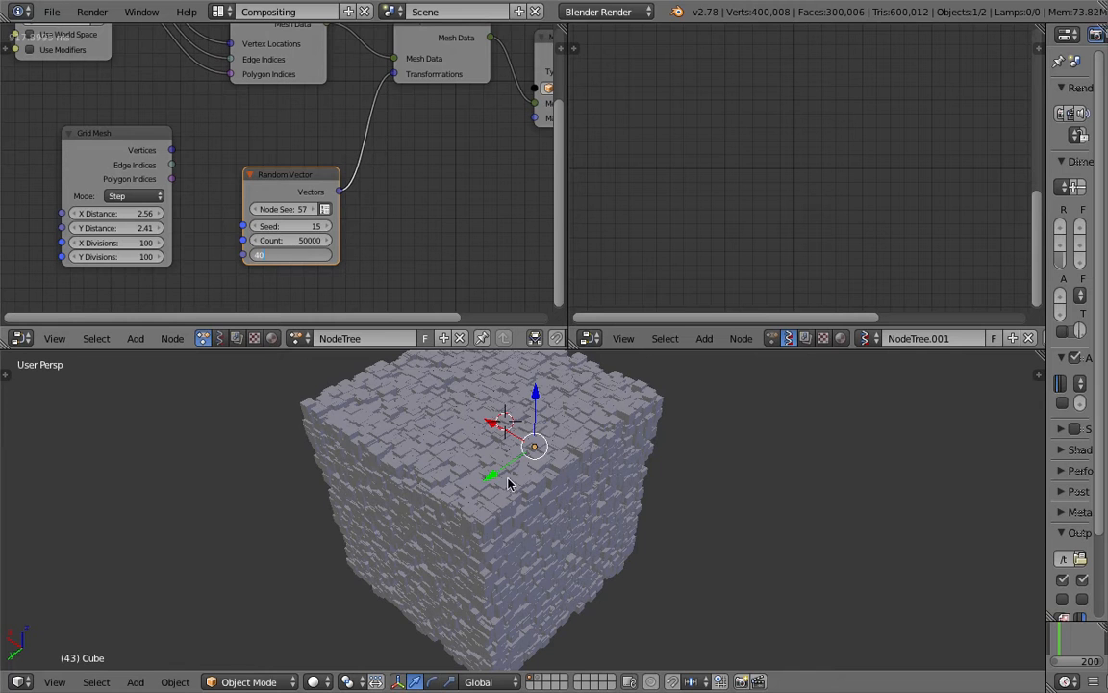
key("Return")
scroll(602, 499, "down", 3)
middle_click_drag(567, 504, 632, 486)
Try a Random Vector Count of 100000 and examine the replicated cubes from several angles
left_click(307, 240)
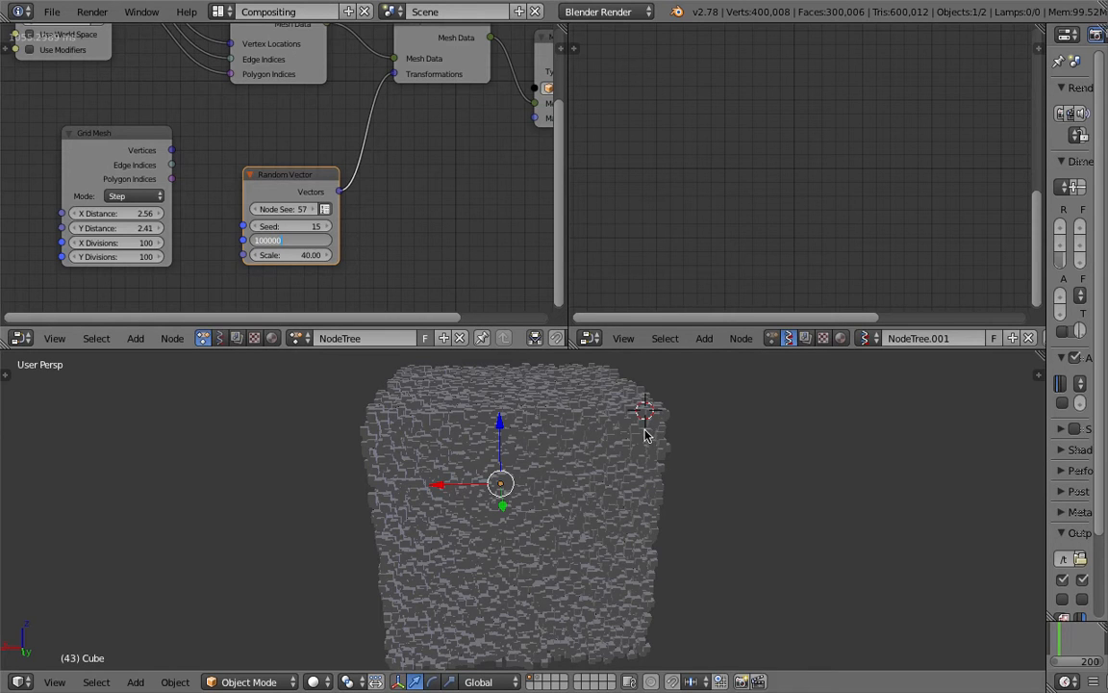
key("Return")
middle_click_drag(609, 453, 668, 470)
scroll(554, 513, "down", 3)
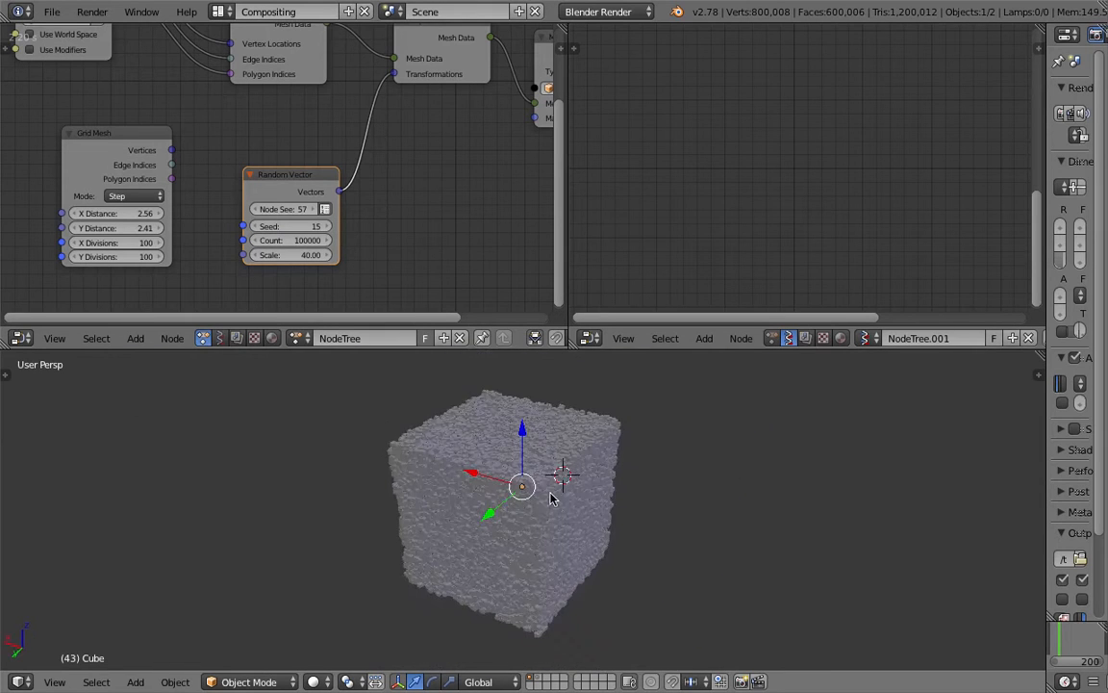
scroll(467, 433, "up", 5)
scroll(491, 471, "down", 2)
scroll(501, 500, "down", 2)
middle_click_drag(549, 494, 472, 437)
Set the Count of the Animation Nodes Random Vector node to 500
left_click(297, 241)
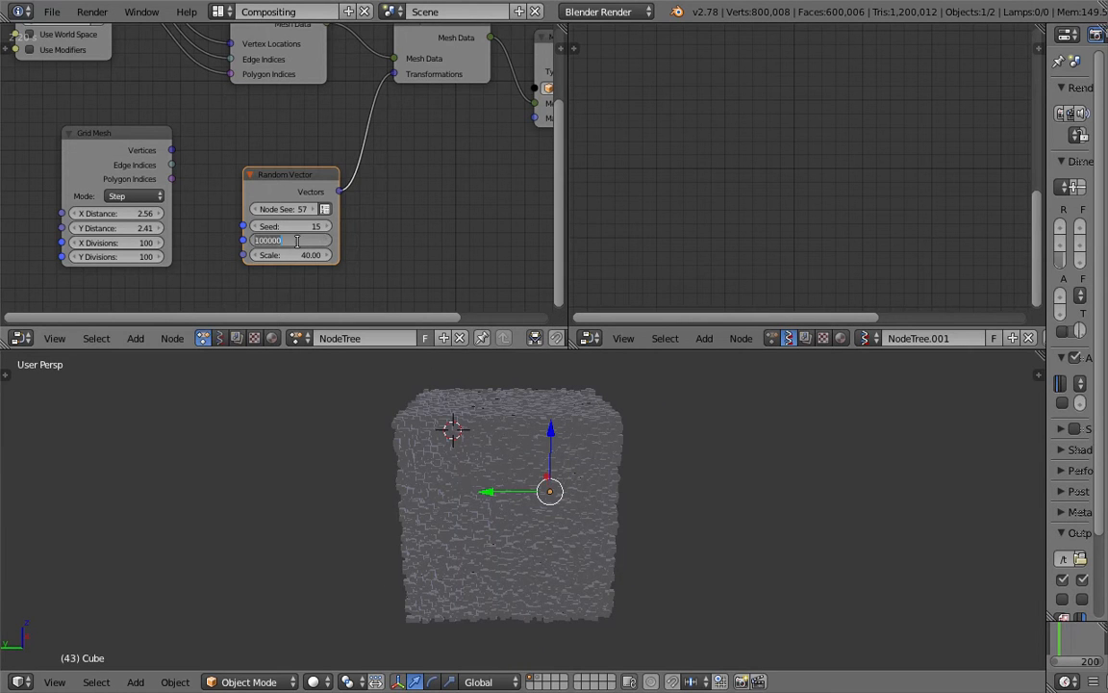
key("Return")
left_click(313, 238)
type("500")
key("Return")
Rearrange the Random Vector and Grid Mesh nodes below the mesh data nodes with more space between them
left_click_drag(301, 186, 265, 174)
scroll(214, 176, "down", 3)
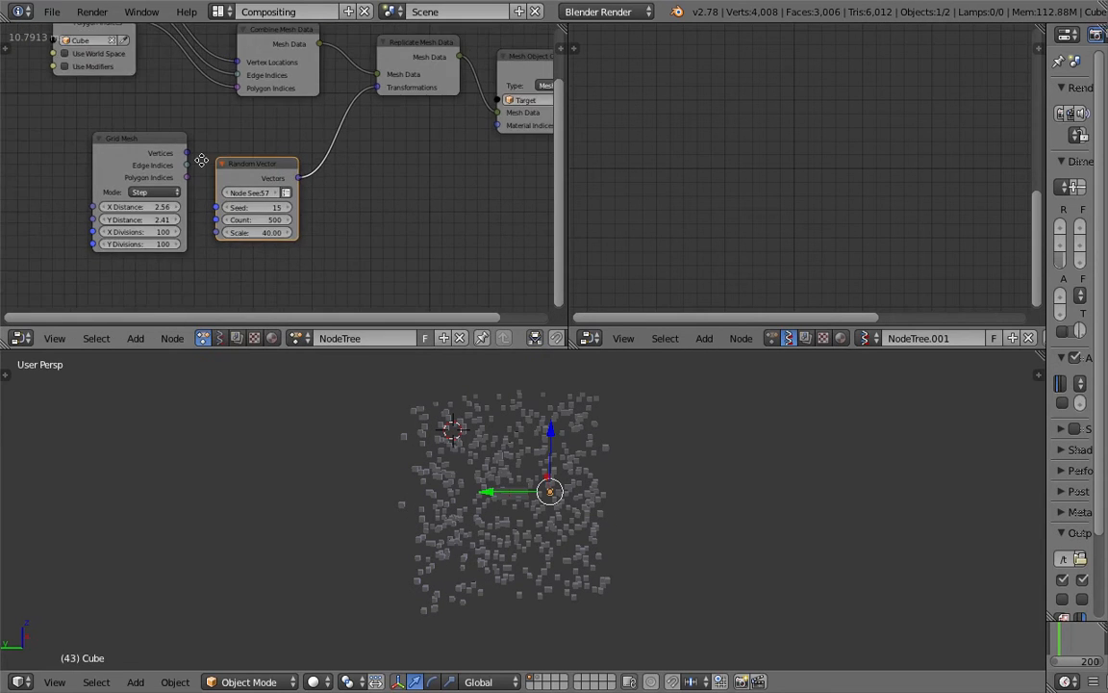
left_click_drag(242, 207, 211, 189)
left_click_drag(107, 178, 55, 172)
scroll(269, 235, "down", 2)
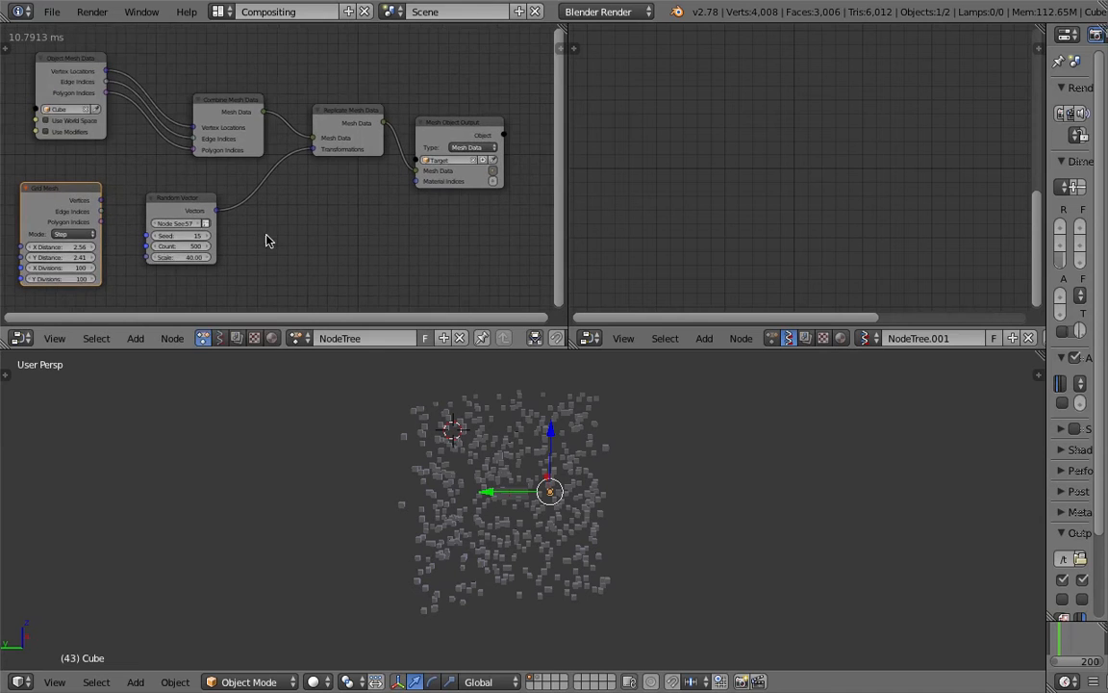
middle_click_drag(277, 189, 280, 191)
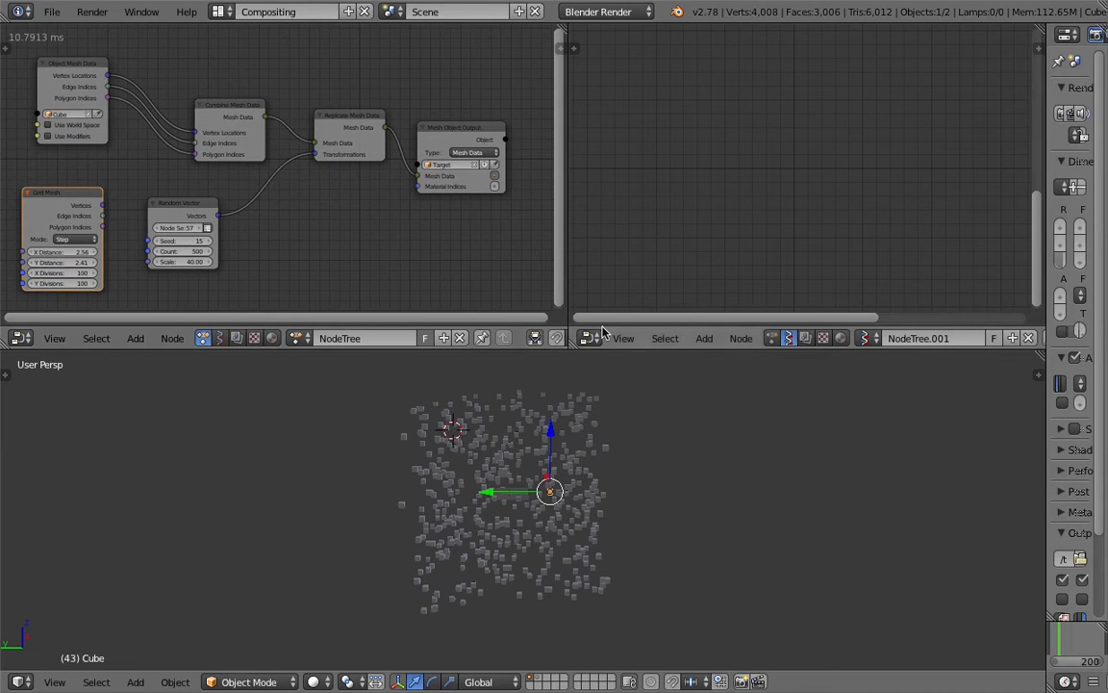
Enlarge the Sverchok node editor and add a Random Vector node to its tree by searching for "random"
left_click_drag(608, 350, 553, 428)
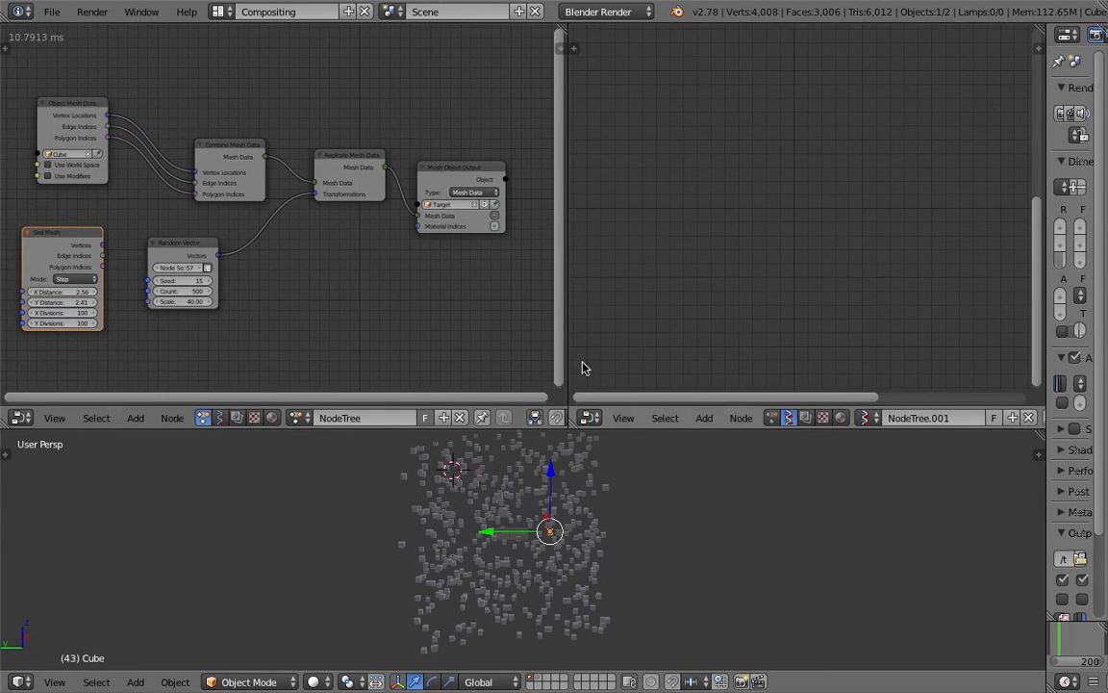
left_click_drag(568, 309, 458, 291)
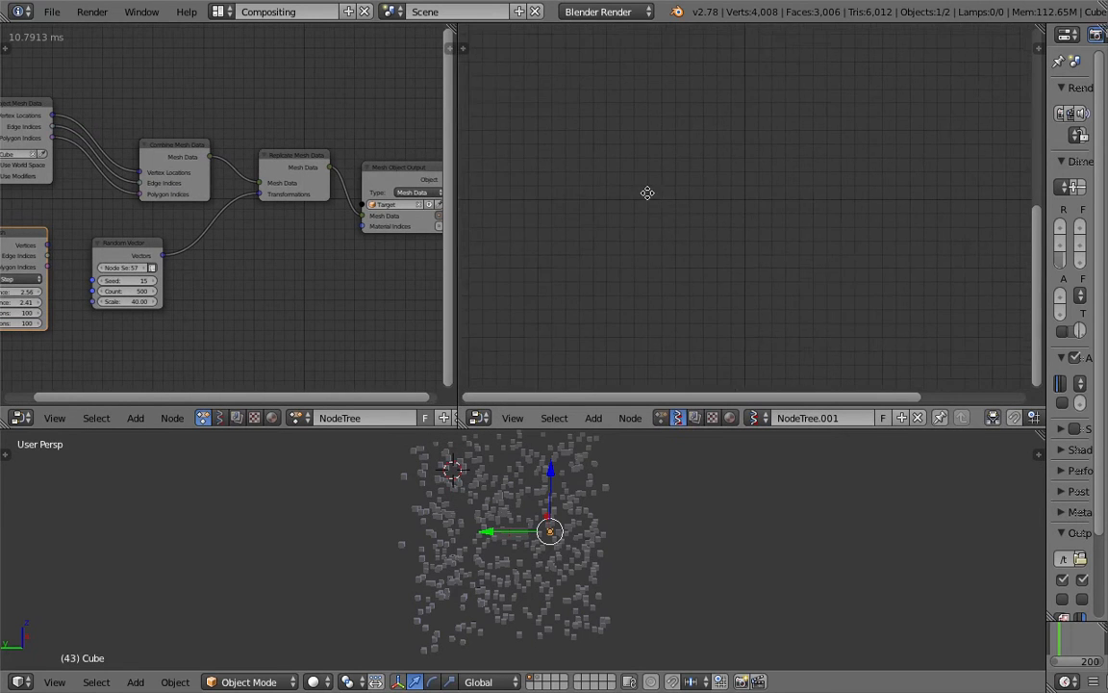
key("shift+a")
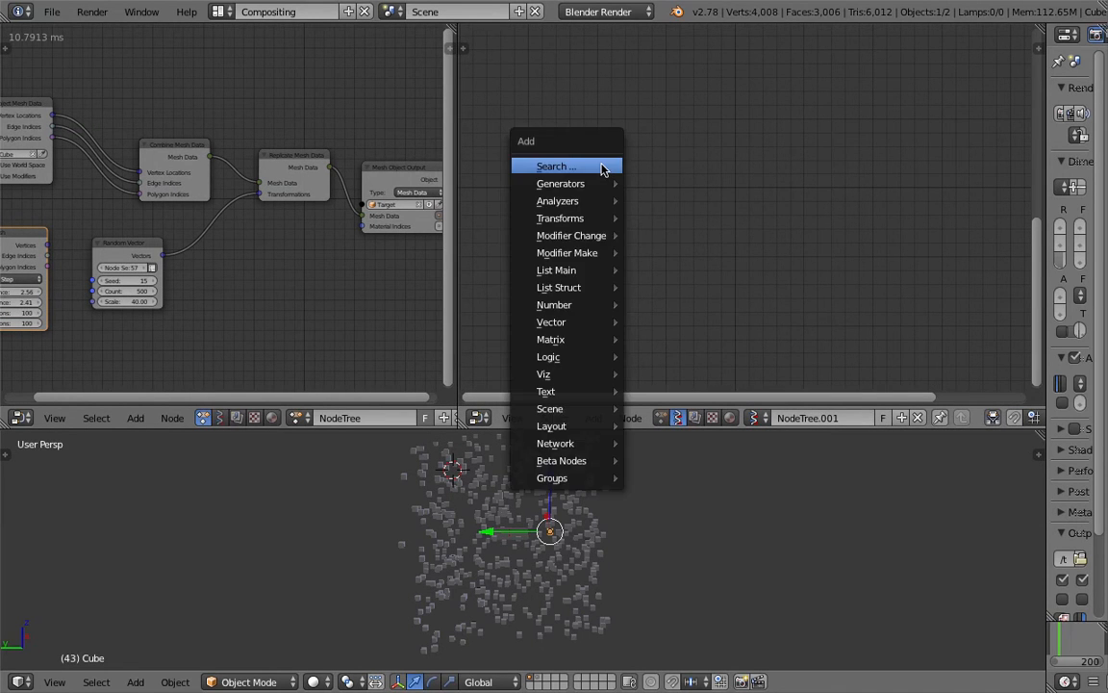
left_click(600, 165)
type("random")
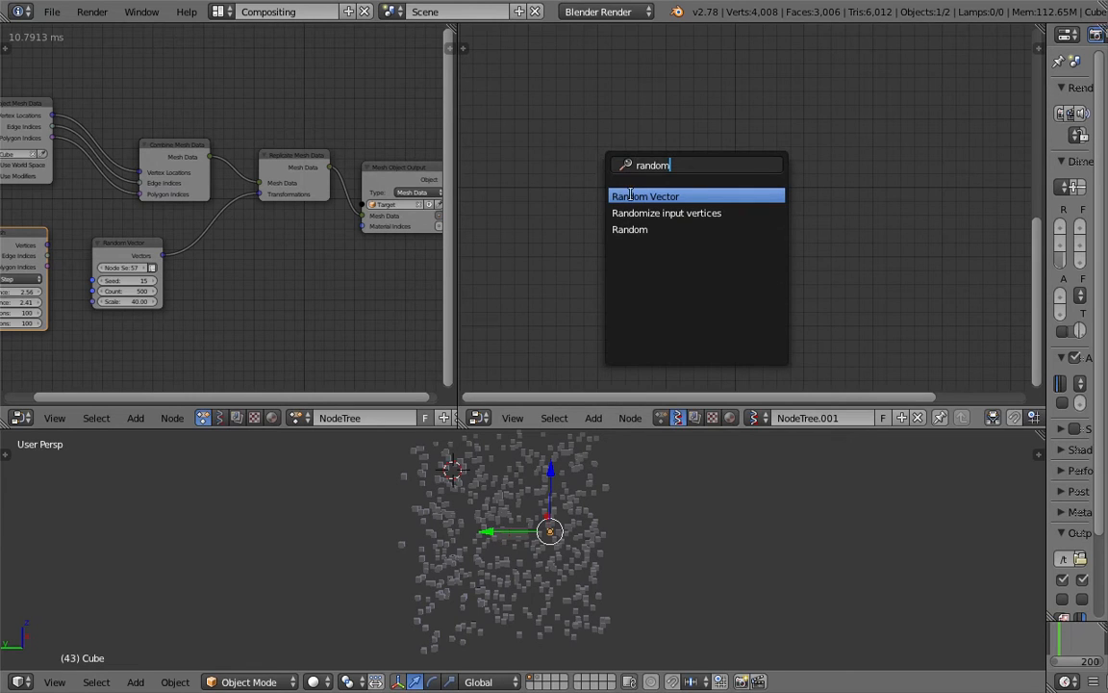
left_click(644, 196)
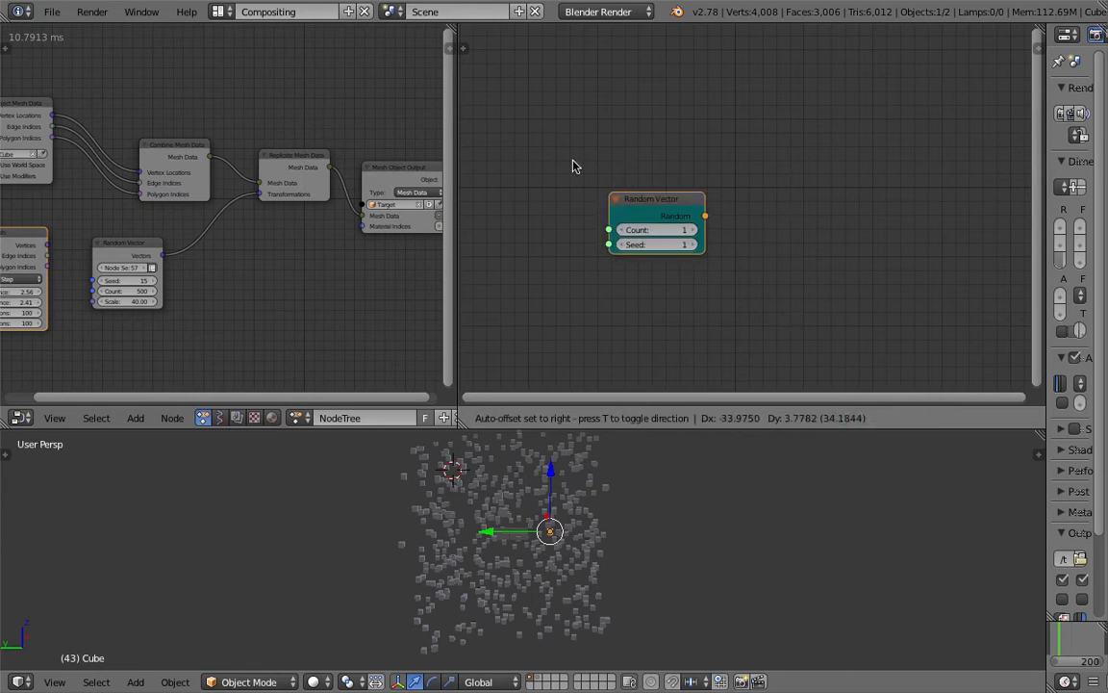
left_click(656, 125)
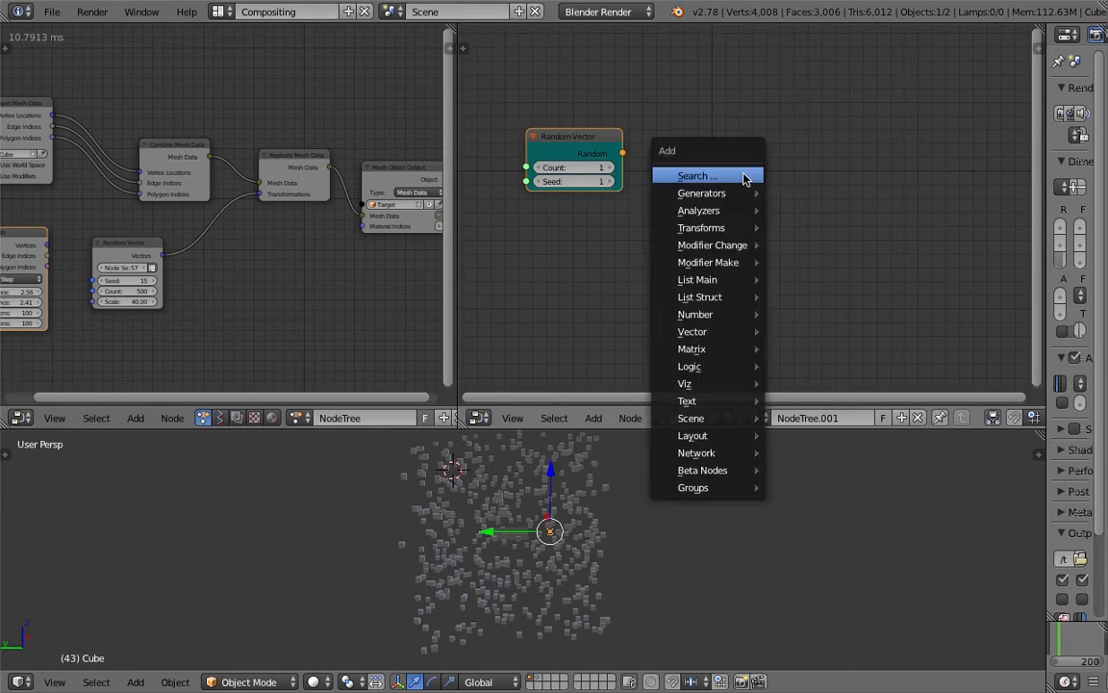
Add a Viewer BMeshMK2 node by searching for "bmes" and place it to the right of Random Vector
key("shift+a")
left_click(743, 174)
type("bmes")
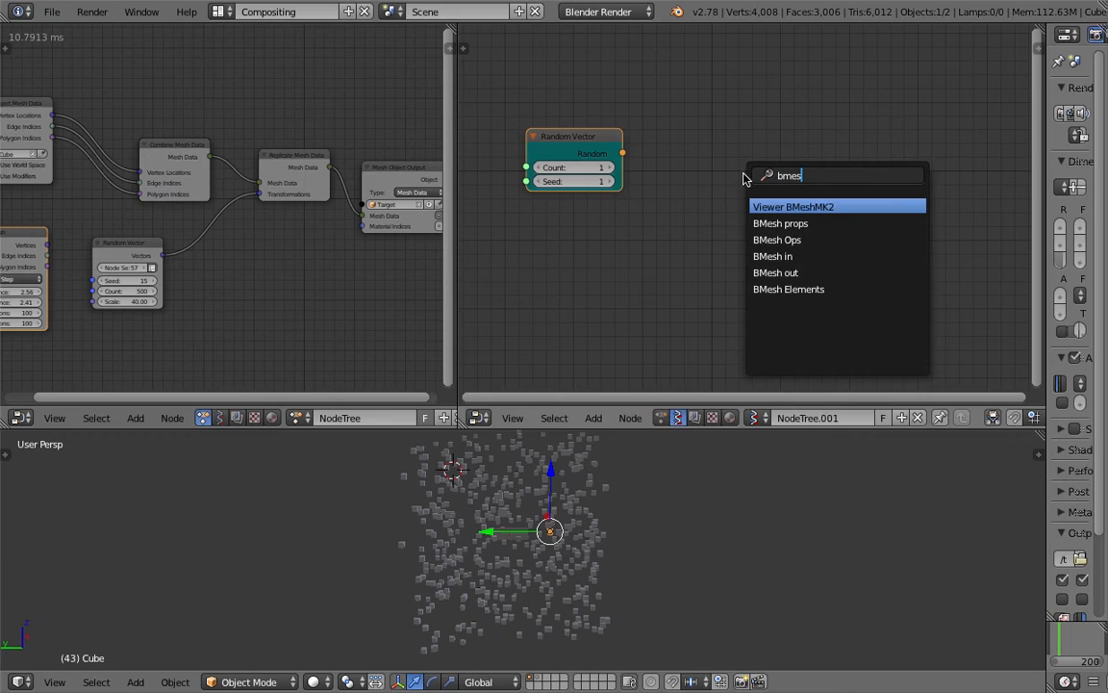
key("Return")
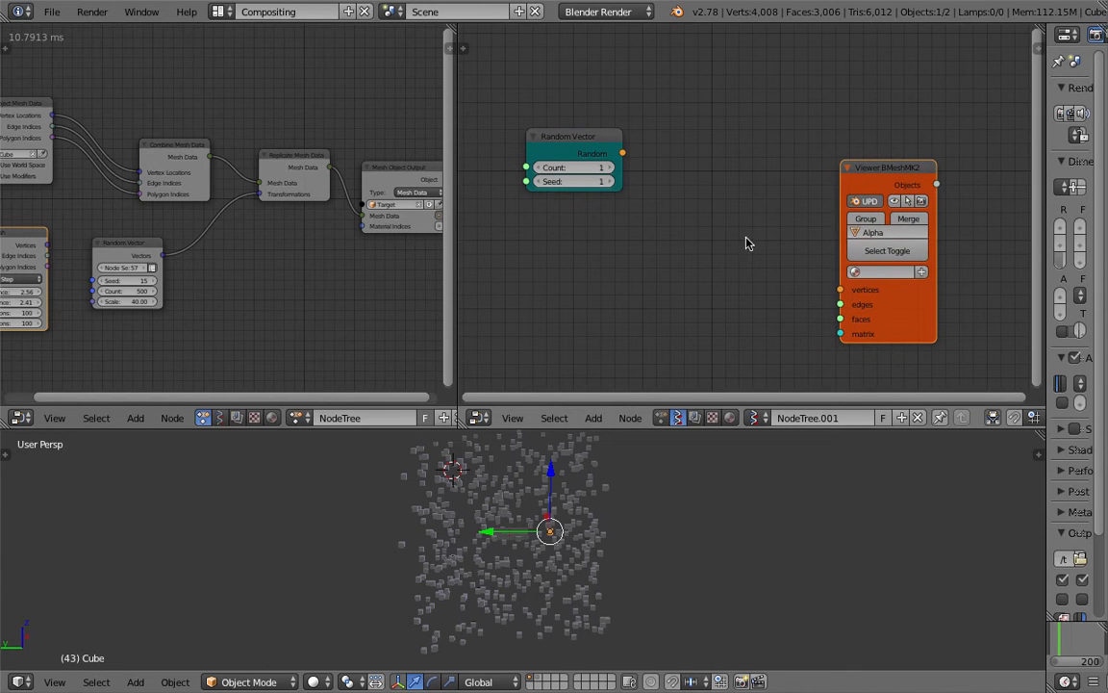
scroll(769, 193, "down", 1, "shift")
left_click_drag(889, 144, 896, 186)
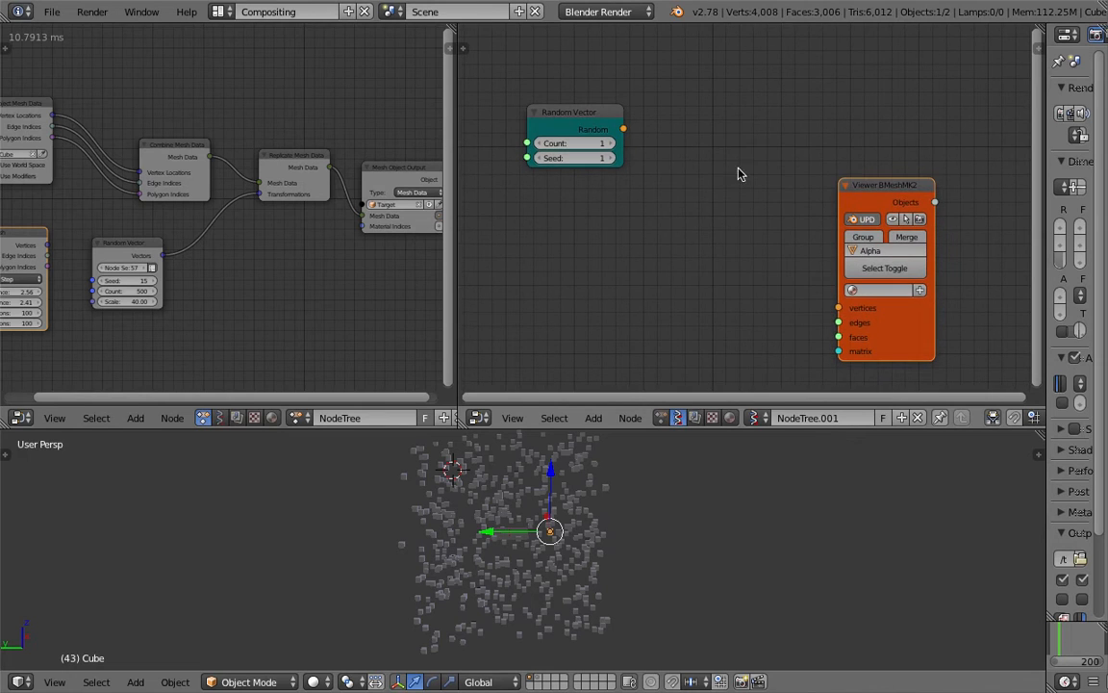
Add a Viewer Draw node by searching for "view", and separate it from the Viewer BMeshMK2 node
key("space")
type("view")
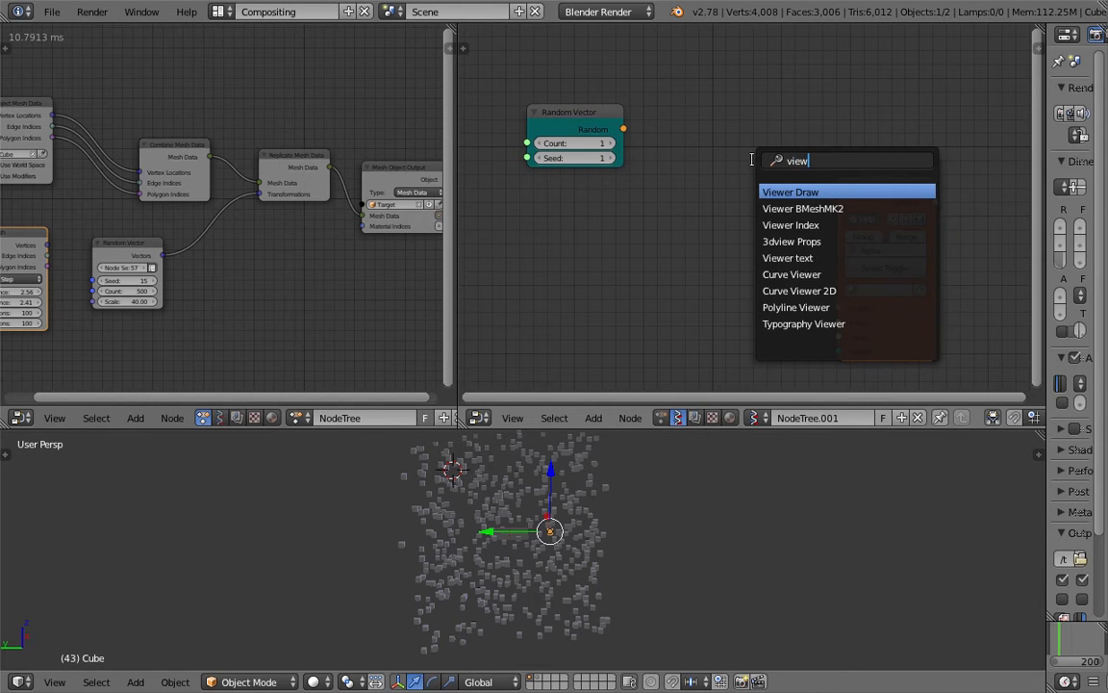
key("Return")
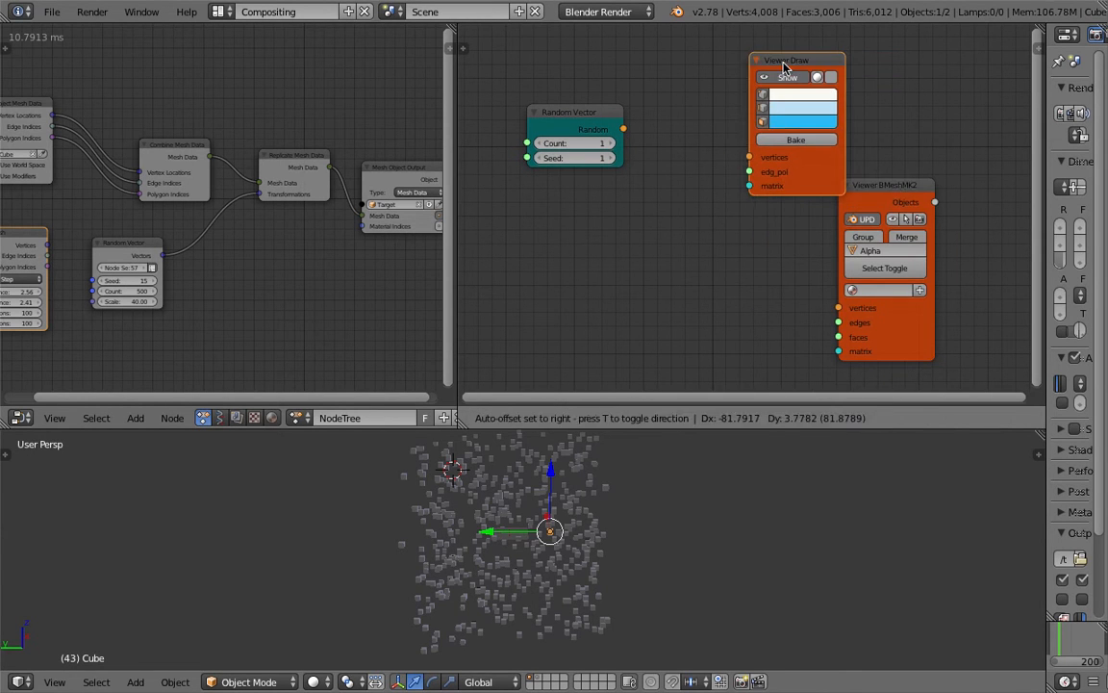
left_click(784, 66)
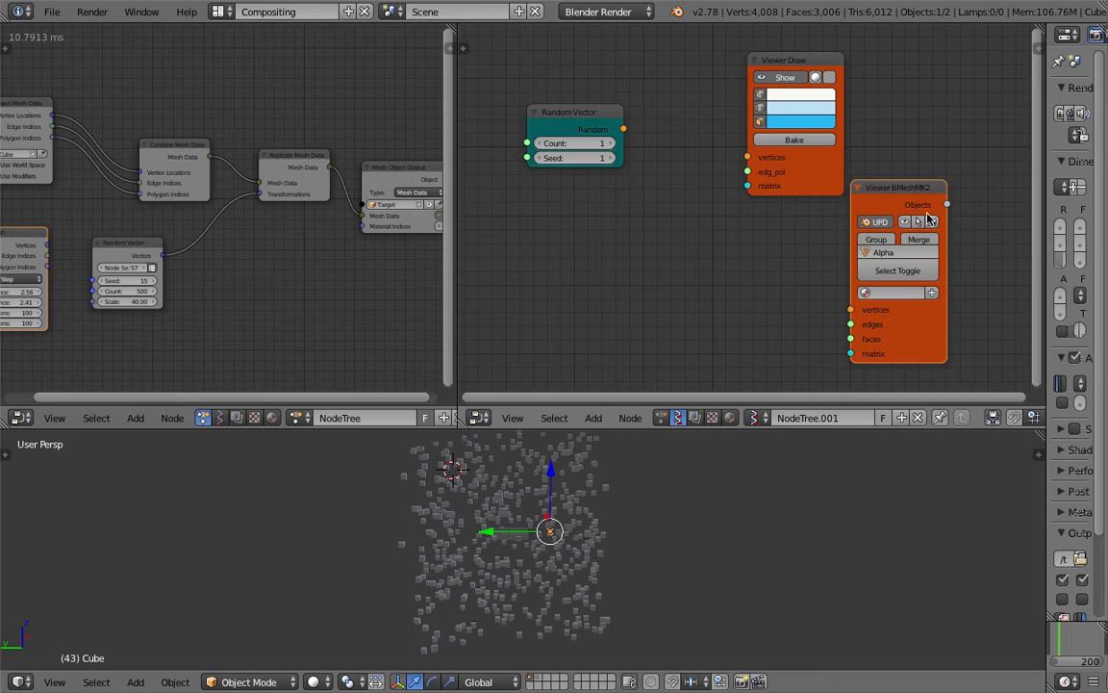
left_click_drag(908, 195, 915, 202)
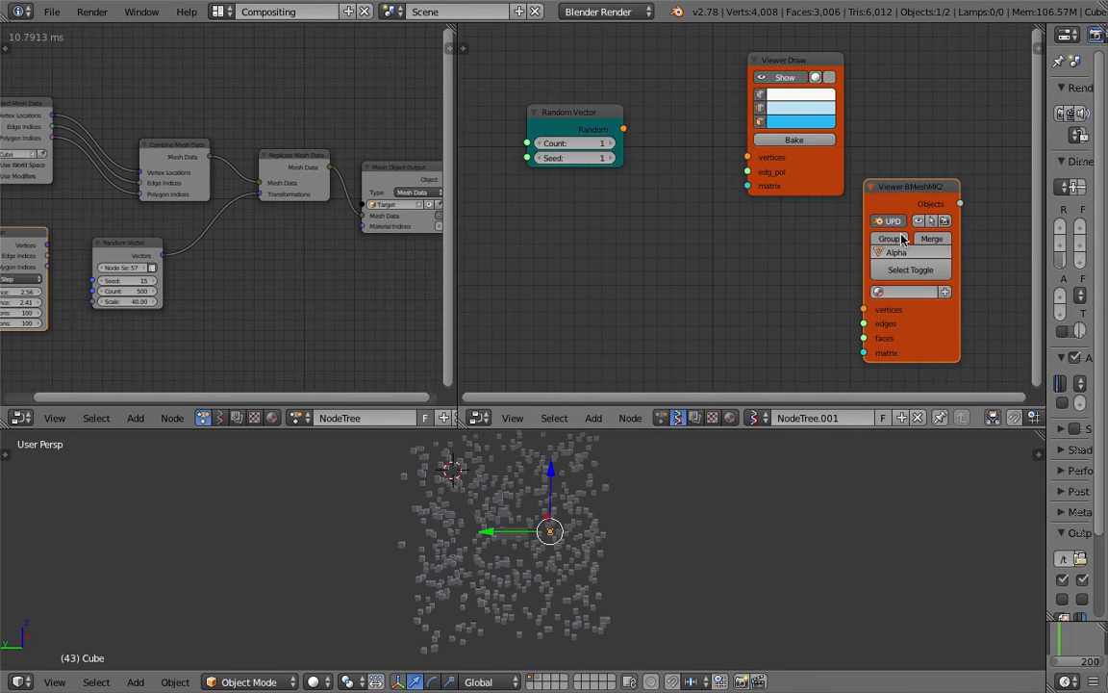
Link the Sverchok Random Vector output to the vertices of Viewer BMeshMK2 and set Count to 4
left_click_drag(864, 309, 624, 130)
scroll(732, 584, "down", 2)
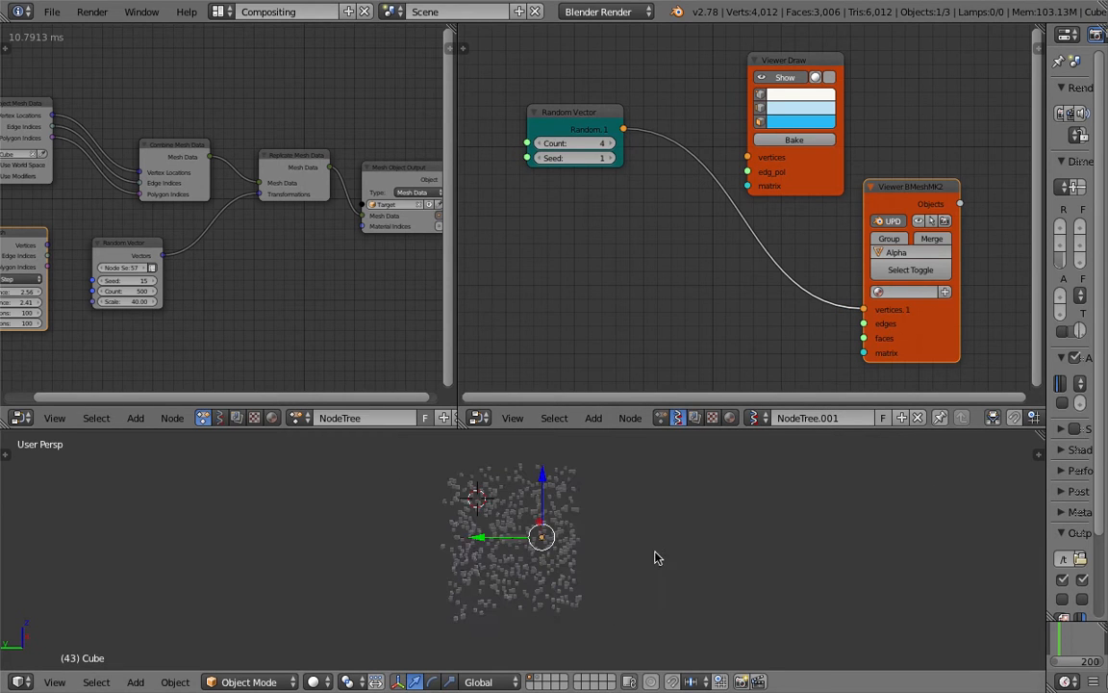
middle_click_drag(771, 314, 766, 309)
middle_click_drag(193, 308, 258, 305)
Select the Target object and enable Use World Space on the Object Mesh Data node
right_click(524, 535)
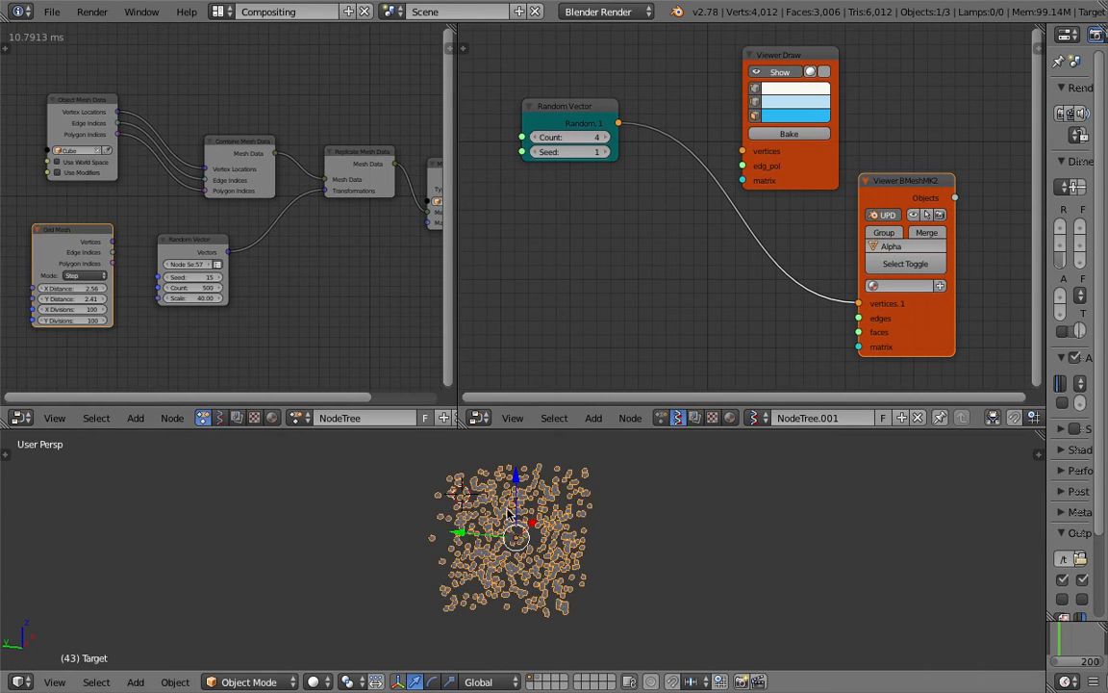
middle_click_drag(526, 531, 507, 532)
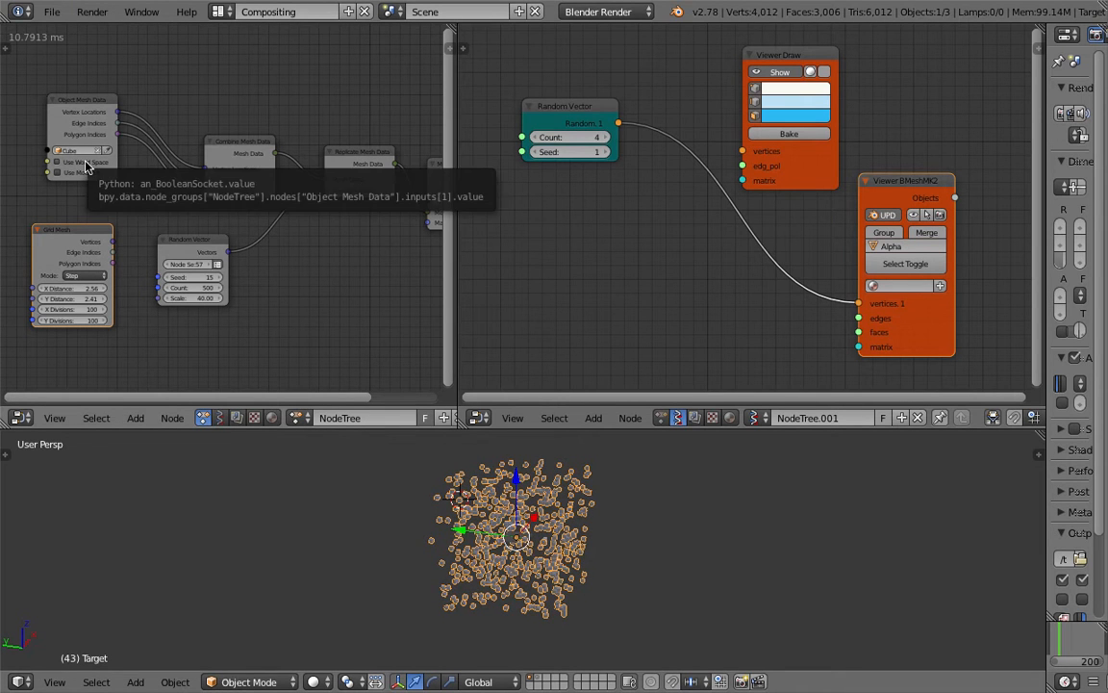
left_click(84, 164)
Move the source Cube object sideways away from the grid centre and go to frame 58
right_click(570, 530)
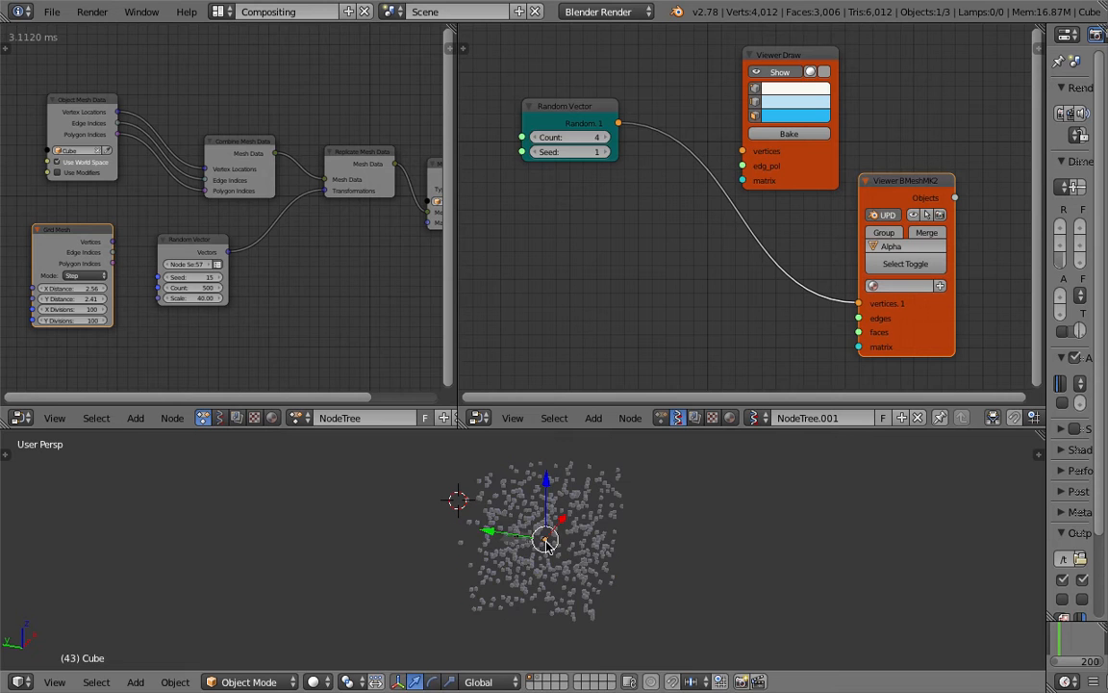
key("g")
left_click(711, 530)
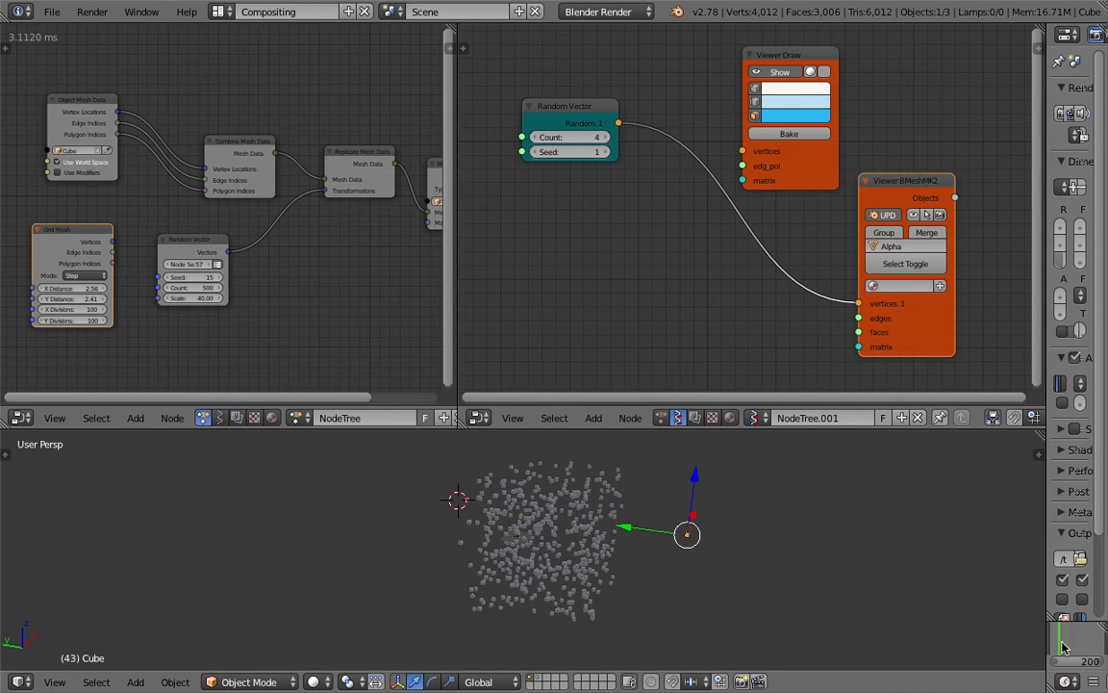
scroll(614, 560, "up", 4)
scroll(614, 561, "up", 3)
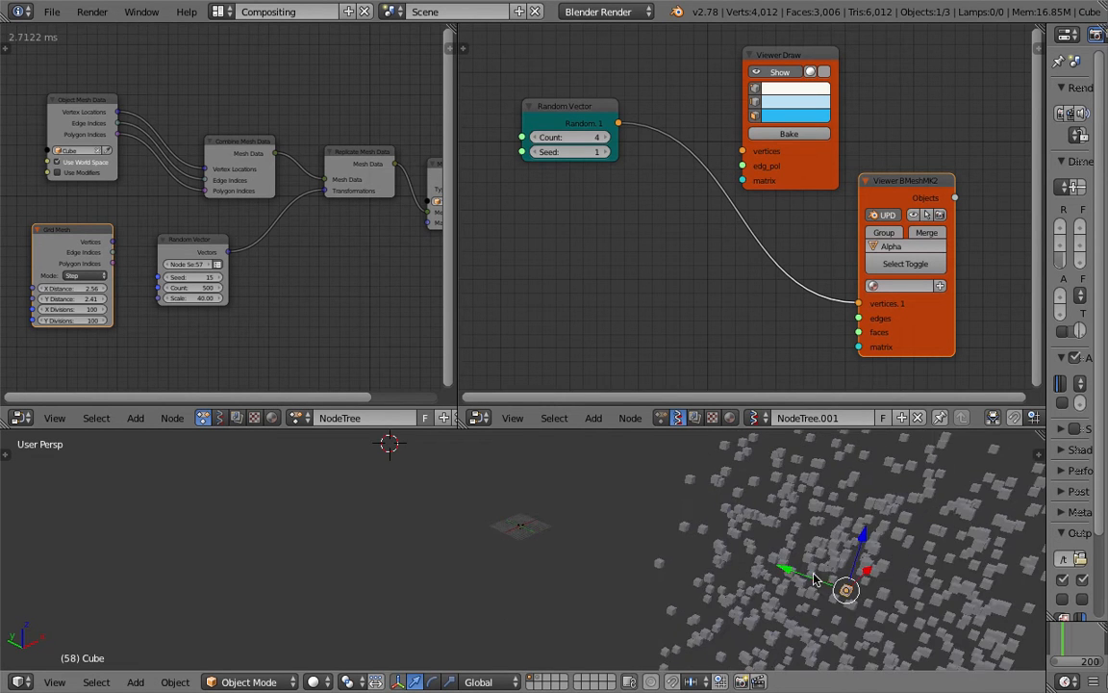
Select the random-point mesh at the grid centre and turn off its viewport visibility in Viewer BMeshMK2
right_click(484, 516)
middle_click_drag(487, 521, 423, 574)
middle_click_drag(369, 604, 372, 507)
key("a")
right_click(343, 519)
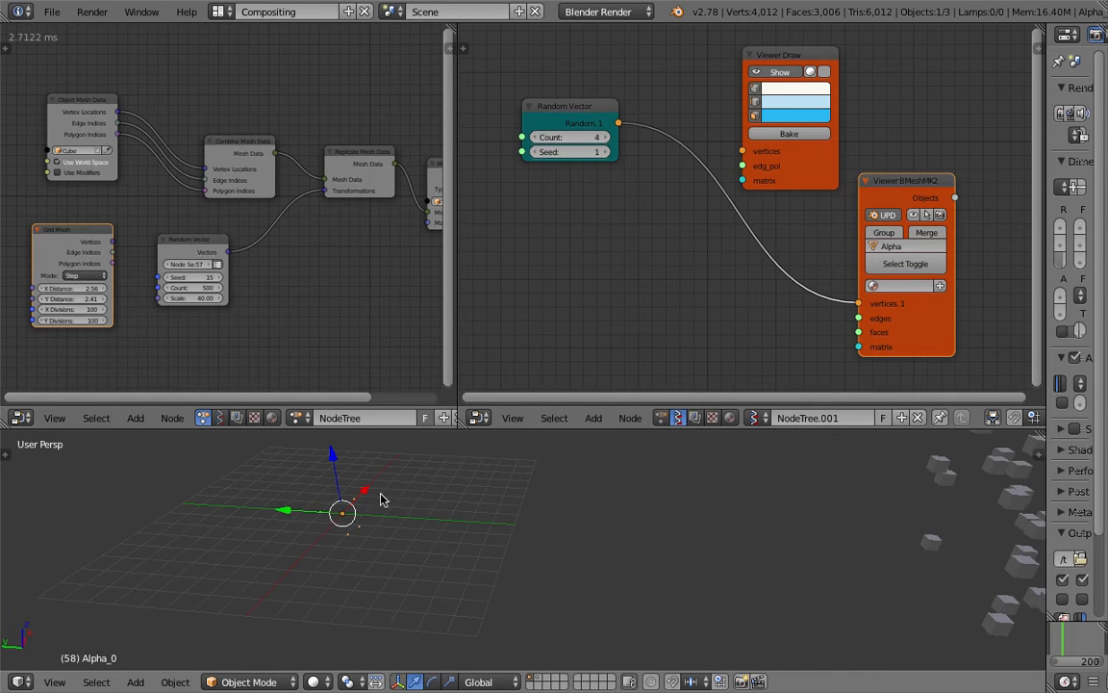
left_click(912, 217)
left_click(914, 215)
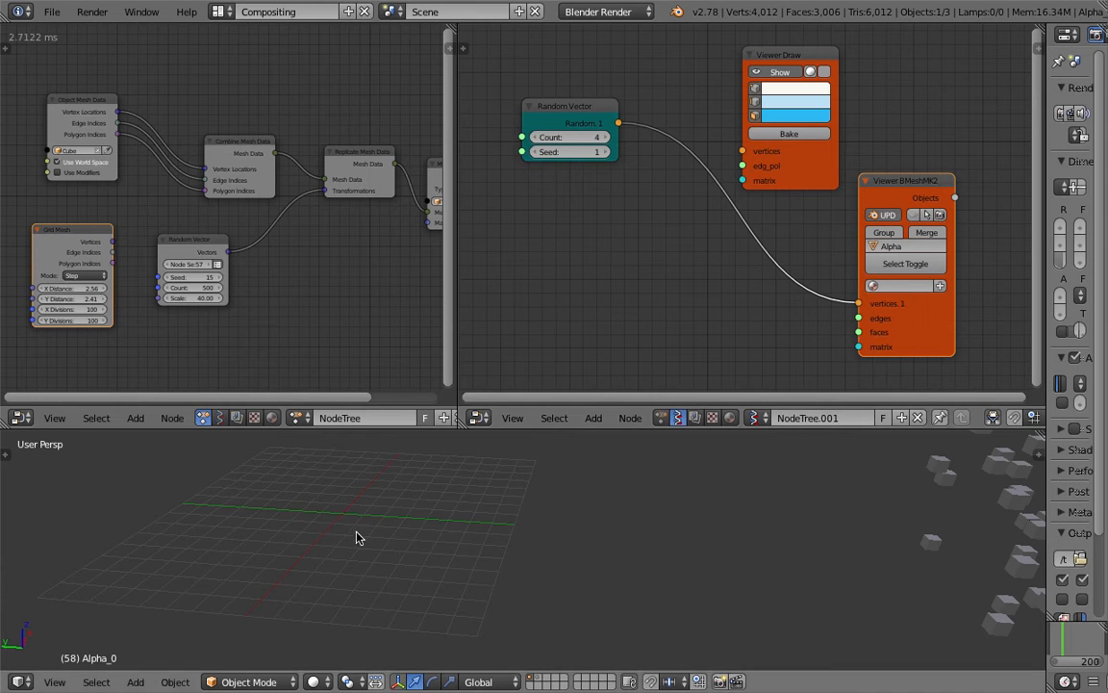
Link the Sverchok Random Vector output to the vertices of Viewer Draw and shift that viewer node slightly
left_click_drag(619, 123, 634, 127)
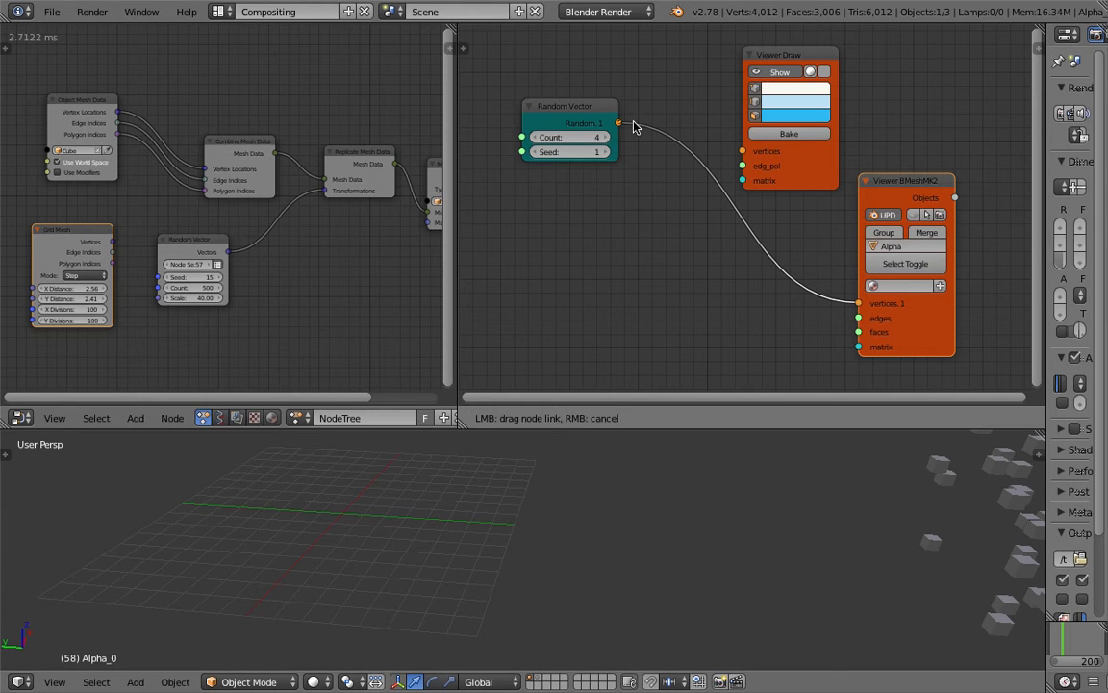
left_click_drag(740, 152, 742, 151)
left_click_drag(769, 60, 781, 82)
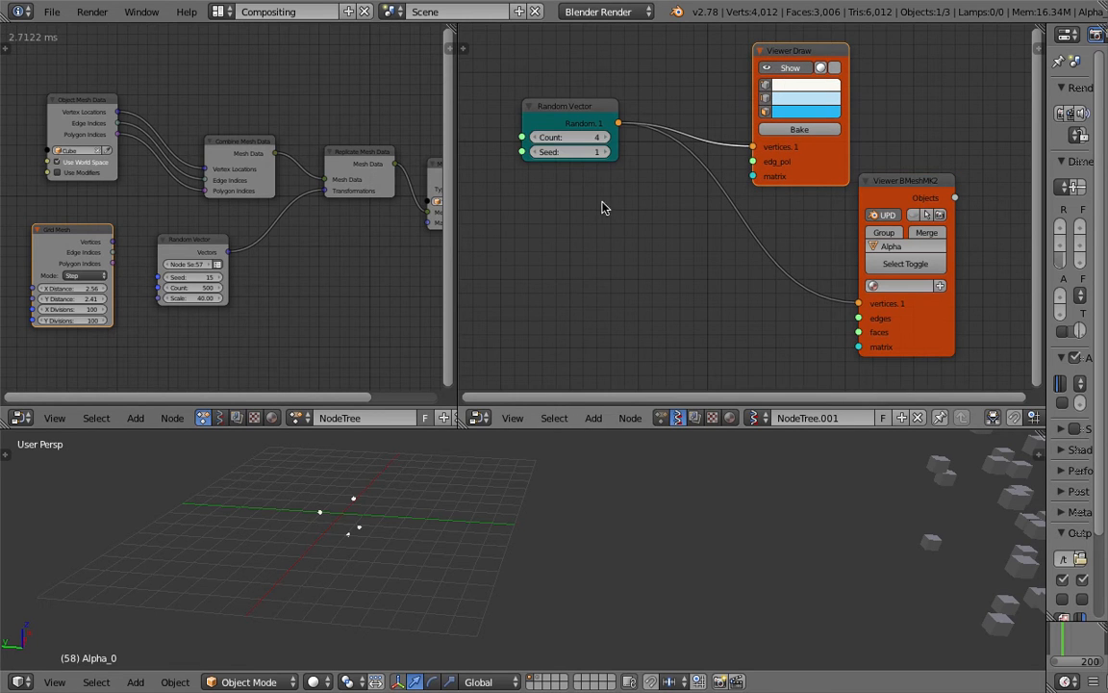
Set the Sverchok Random Vector node's Count to 10000 and Seed to 34, and move it away from the viewers
mouse_move(577, 144)
left_mouse_down()
mouse_move(635, 145)
mouse_move(574, 141)
left_mouse_up()
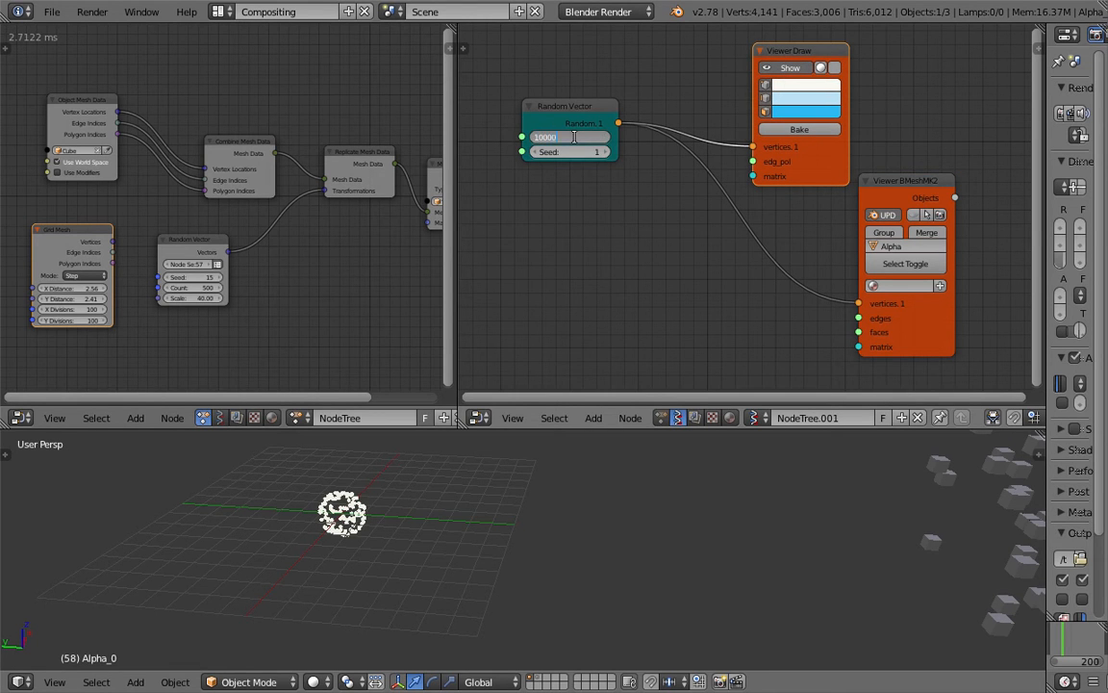
key("Return")
mouse_move(577, 137)
left_mouse_down()
mouse_move(524, 153)
mouse_move(517, 169)
left_mouse_up()
Insert a Vector Math node between Random Vector and Viewer Draw and set its function to Multiply Scalar
key("space")
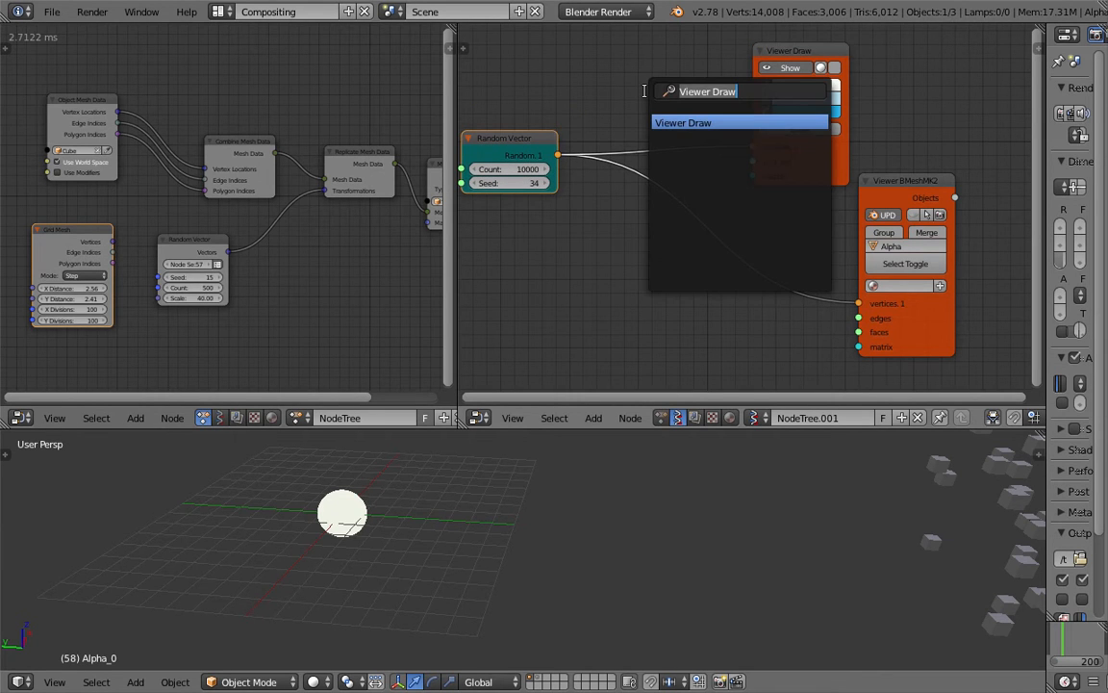
type("vector ma")
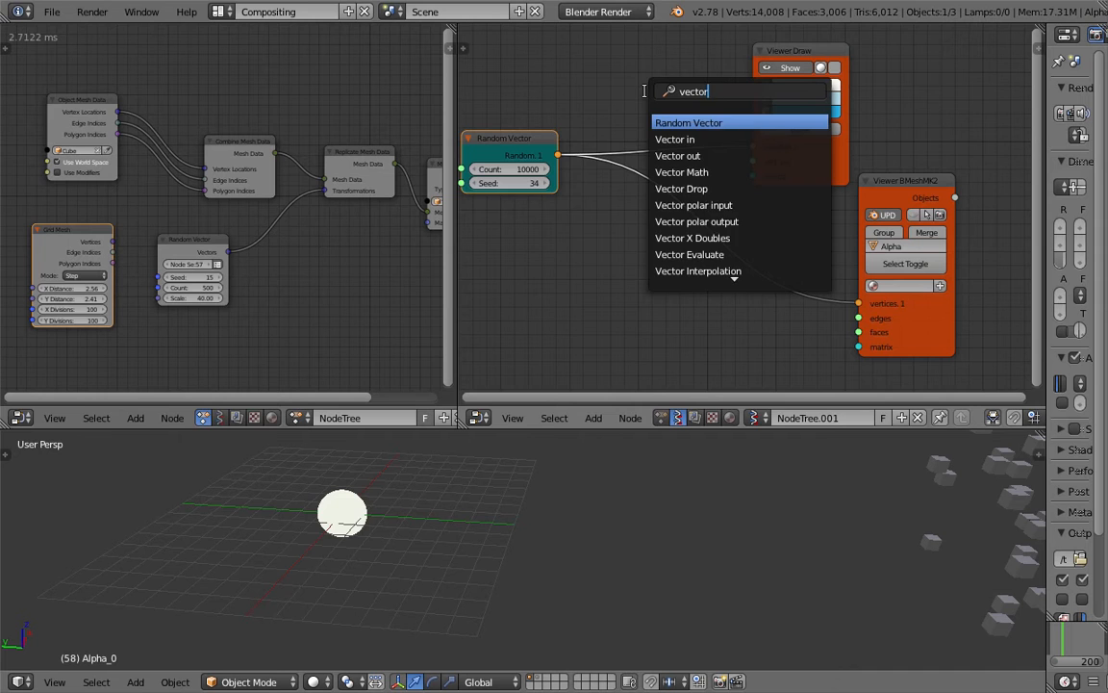
key("Return")
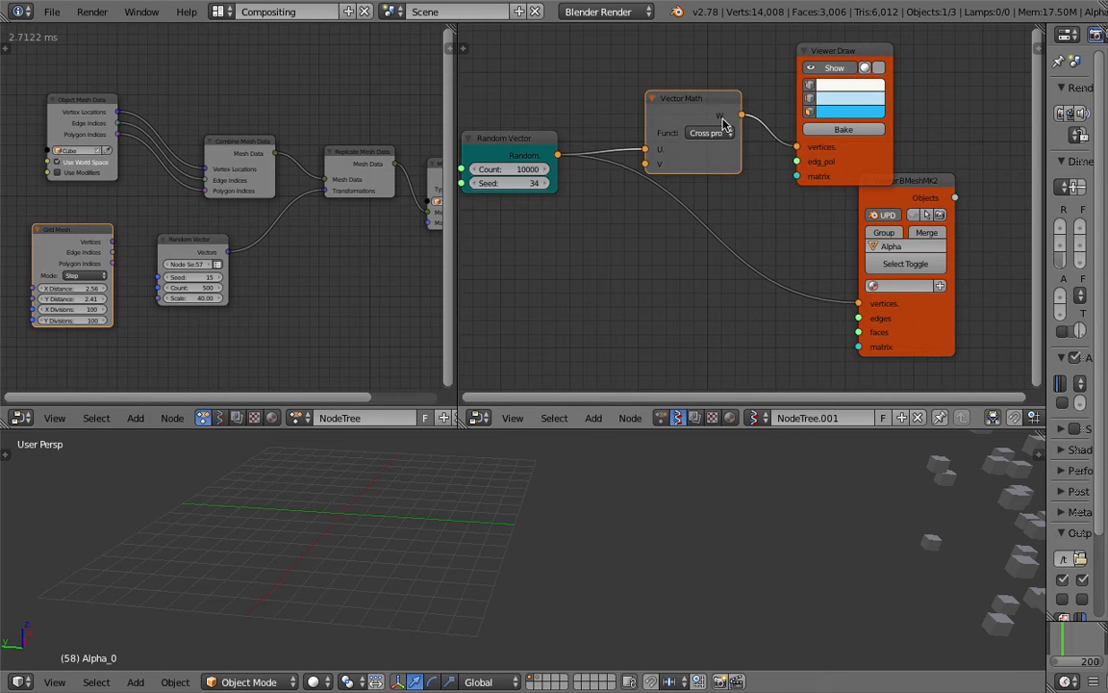
left_click(639, 115)
left_click(712, 132)
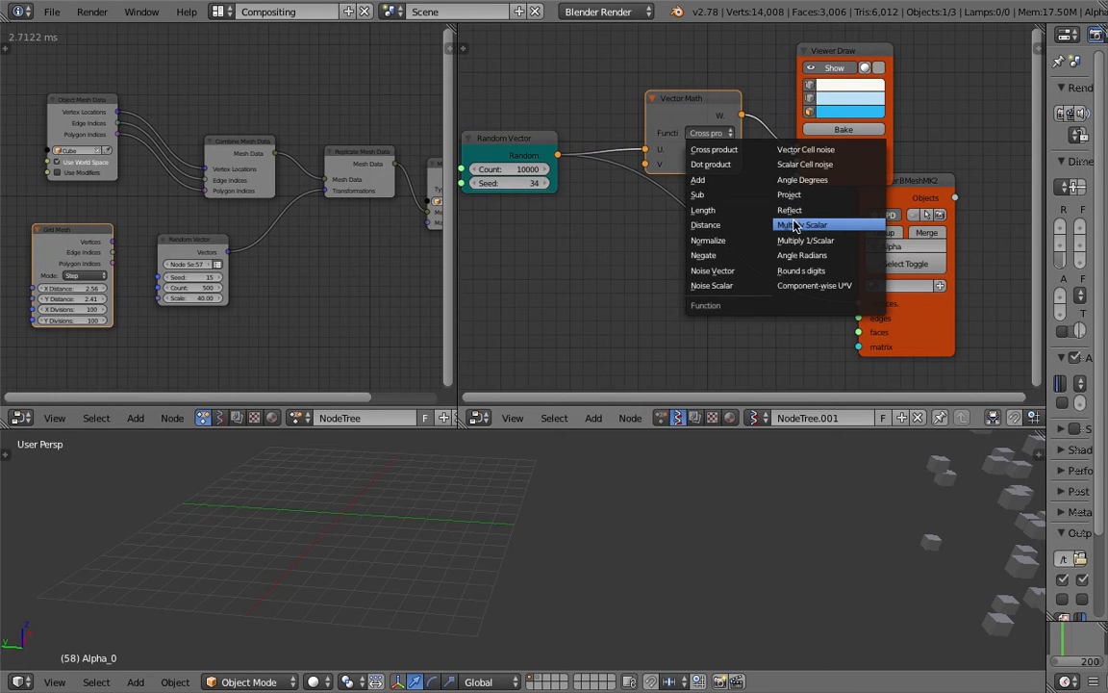
key("Return")
key("shift+a")
left_click(554, 238)
type("flaot")
key("Escape")
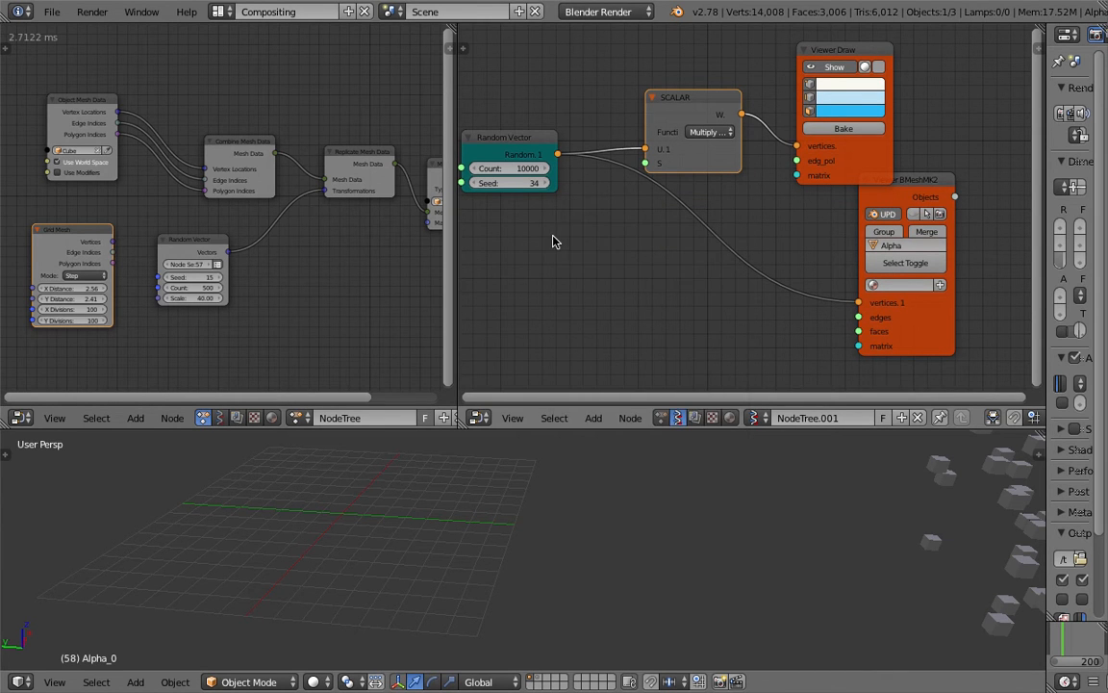
Add a Float node below the Multiply Scalar node and link its output to the scalar node's S input
key("shift+a")
left_click(554, 238)
type("float")
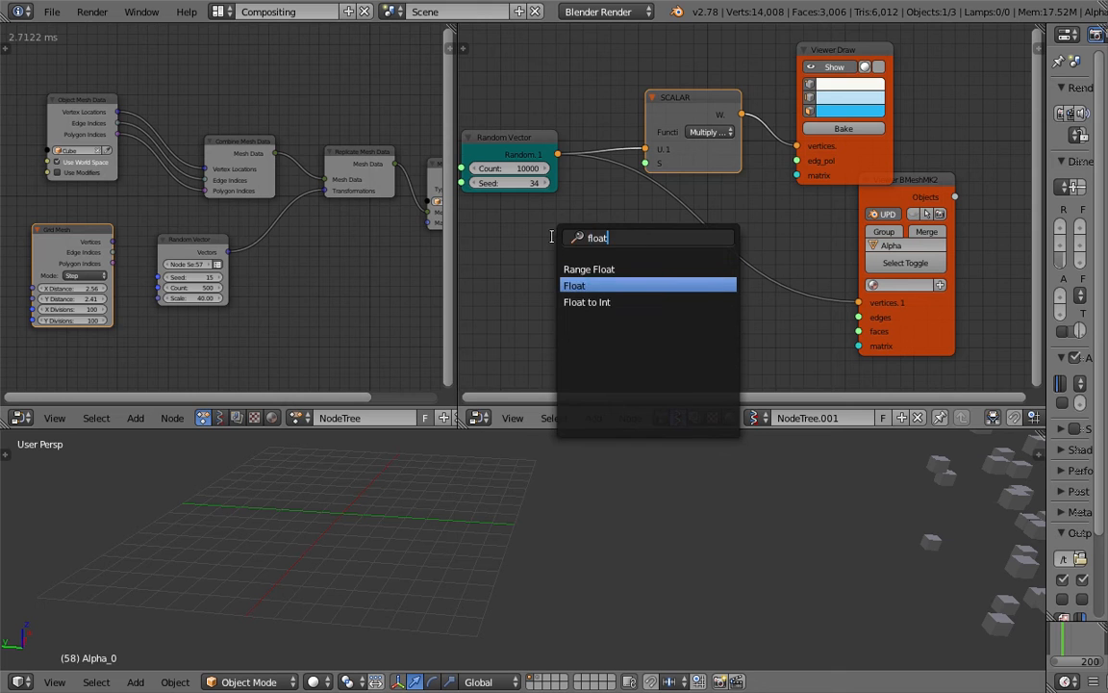
key("Return")
left_click(552, 236)
left_click_drag(650, 261, 645, 163)
Set the Float node's value to 9.07 to enlarge the point sphere
left_click_drag(616, 275, 706, 275)
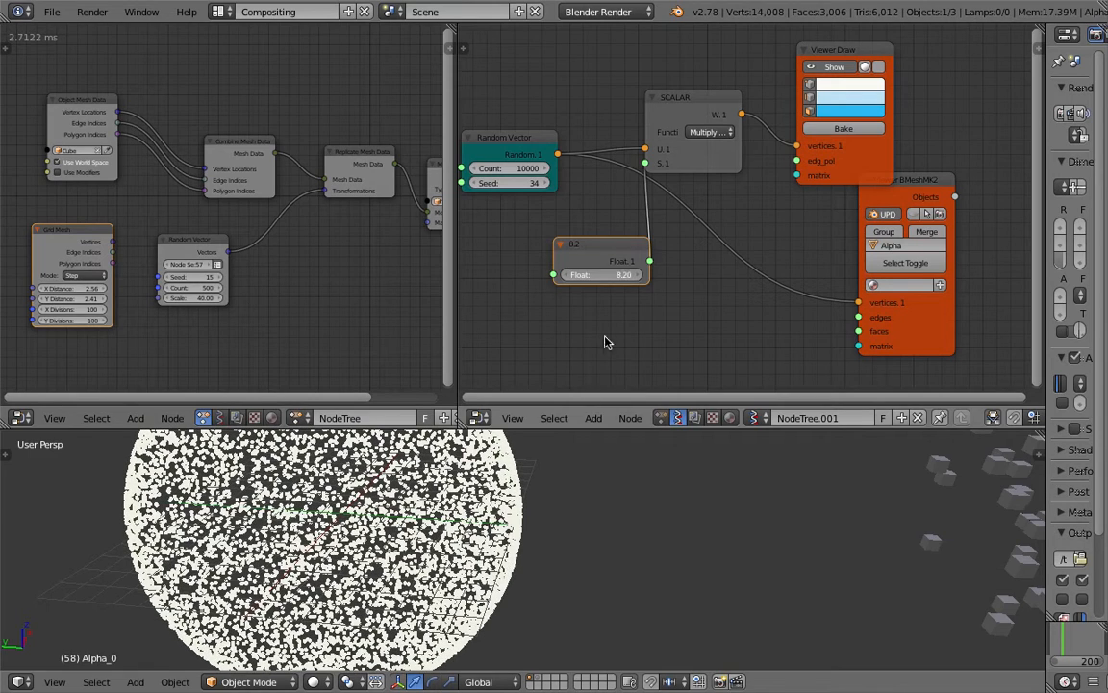
middle_click_drag(539, 563, 474, 550)
scroll(529, 543, "down", 4)
mouse_move(623, 275)
left_mouse_down()
mouse_move(685, 275)
mouse_move(614, 287)
left_mouse_up()
middle_click_drag(614, 286, 657, 305)
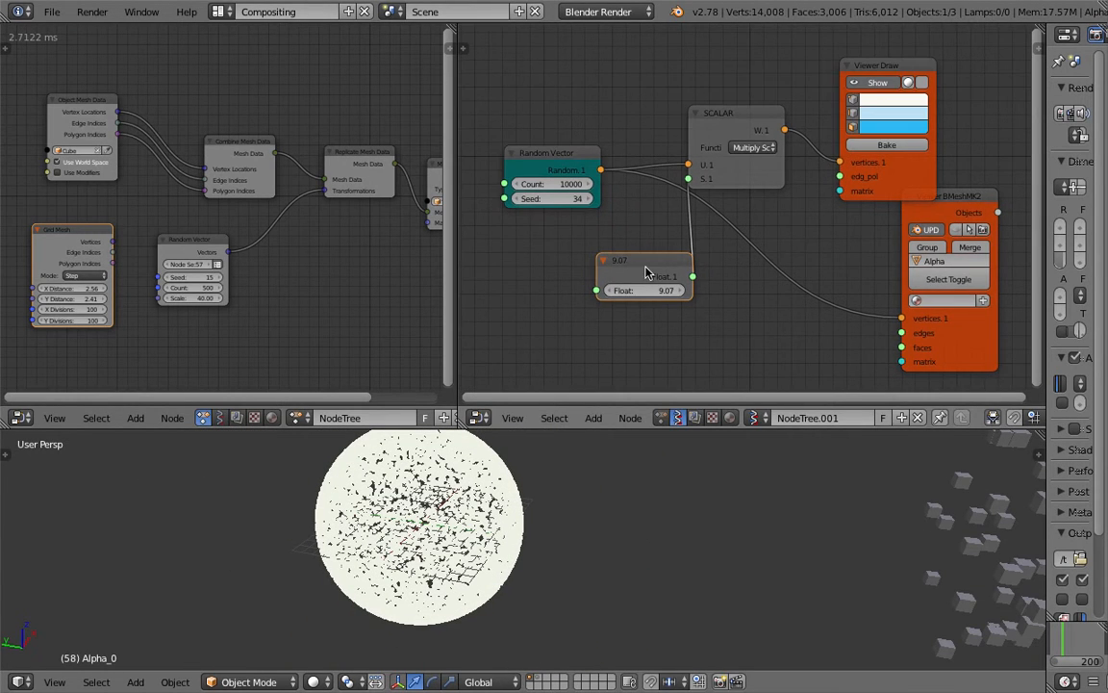
Move the Float and Random Vector nodes away from SCALAR and set Random Vector's Count to 1000 and Seed to 67
left_click_drag(645, 272, 564, 260)
middle_click_drag(563, 259, 637, 259)
left_click_drag(635, 173, 607, 171)
scroll(594, 197, "up", 2)
left_click(586, 178)
key("Return")
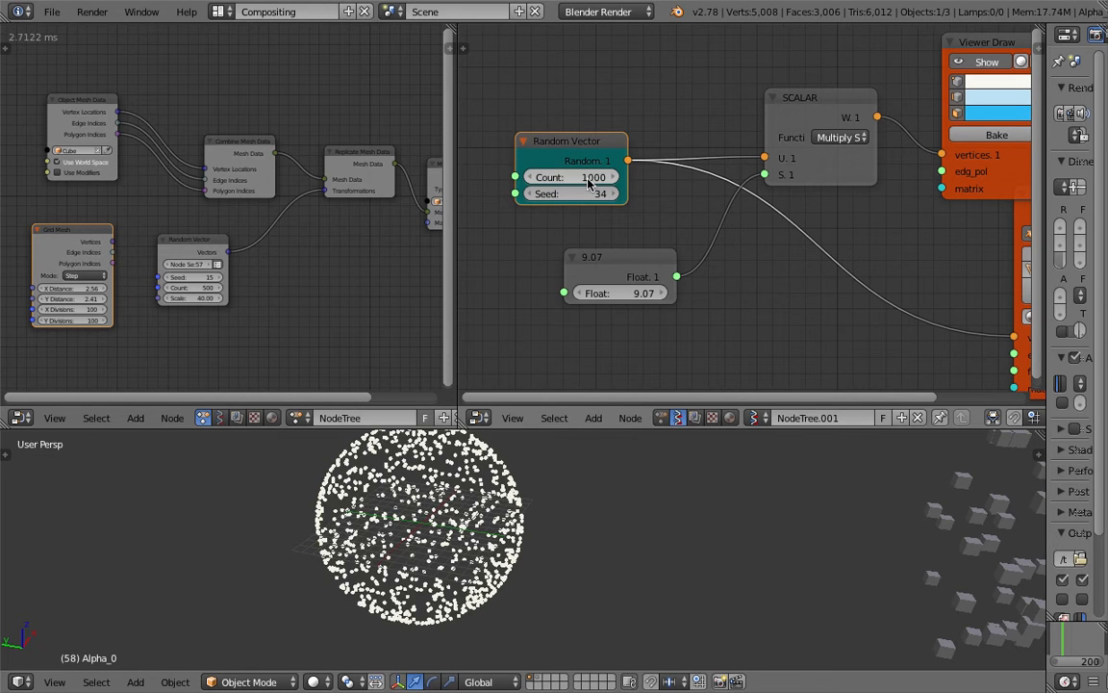
left_click_drag(589, 193, 621, 194)
middle_click_drag(539, 524, 476, 525)
middle_click_drag(653, 357, 619, 346)
In the Animation Nodes tree, shift Random Vector aside and place a duplicate of the Cube's Object Mesh Data node below Replicate Mesh Data
middle_click_drag(304, 274, 192, 285)
scroll(282, 278, "down", 1)
scroll(291, 262, "up", 5)
middle_click_drag(315, 249, 274, 247)
middle_click_drag(271, 166, 304, 143)
scroll(365, 173, "down", 2)
scroll(304, 143, "up", 2)
middle_click_drag(270, 202, 258, 202)
left_click_drag(154, 250, 136, 255)
middle_click_drag(164, 258, 212, 240)
middle_click_drag(275, 266, 242, 259)
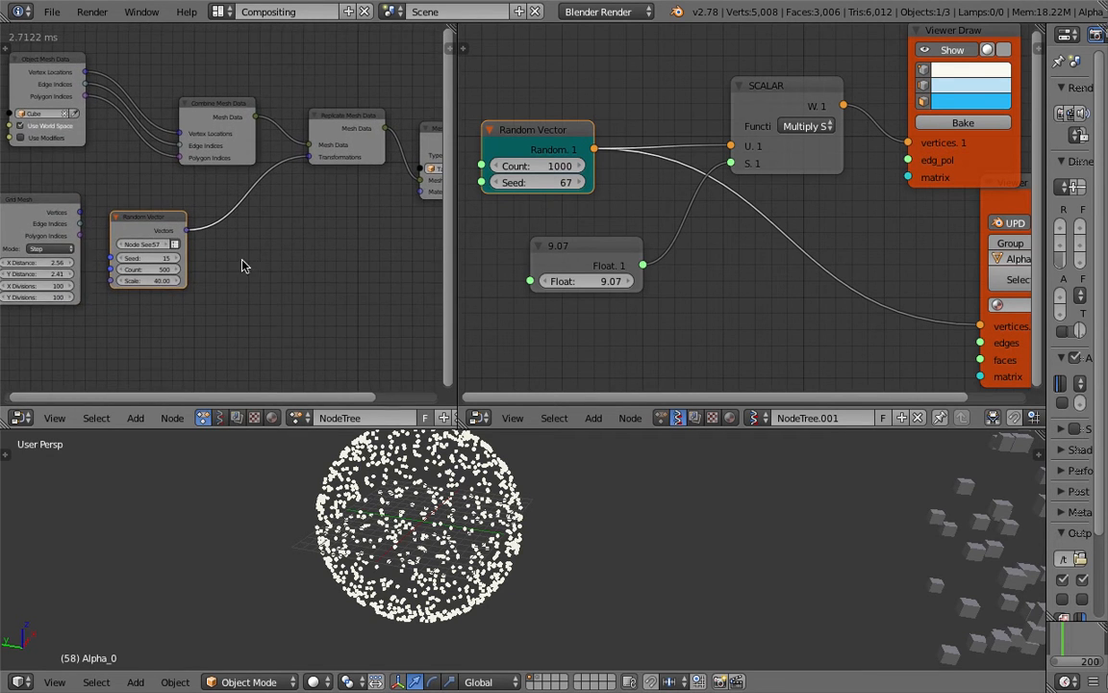
left_click_drag(56, 60, 303, 255)
scroll(303, 255, "up", 2)
middle_click_drag(306, 300, 295, 285)
Link the SCALAR output to Viewer BMeshMK2's vertices and switch the viewport display from Viewer Draw to Viewer BMeshMK2
middle_click_drag(693, 265, 596, 294)
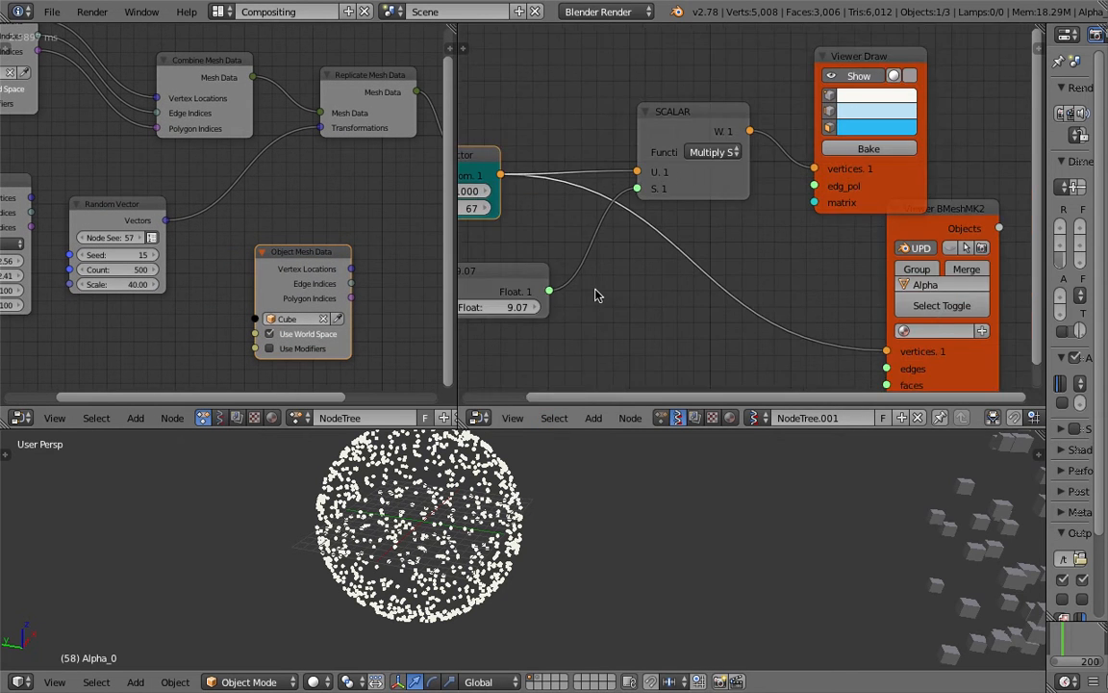
scroll(709, 222, "down", 1)
middle_click_drag(709, 222, 609, 192)
left_click_drag(616, 106, 600, 94)
left_click_drag(772, 196, 823, 203)
left_click_drag(635, 101, 817, 308)
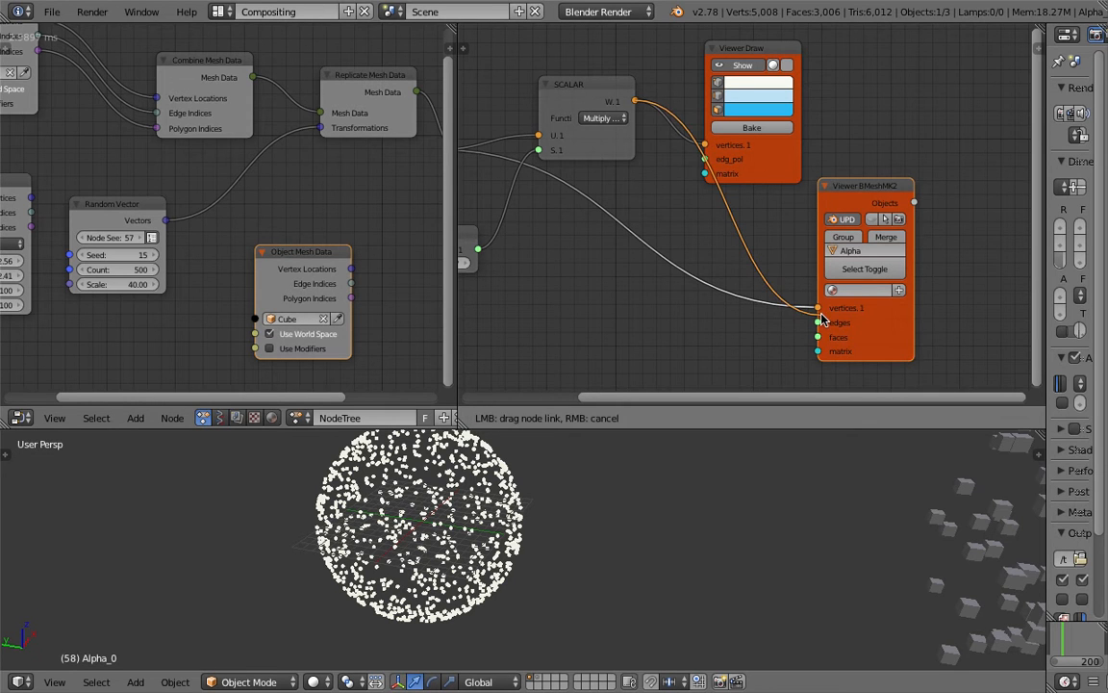
left_click(743, 65)
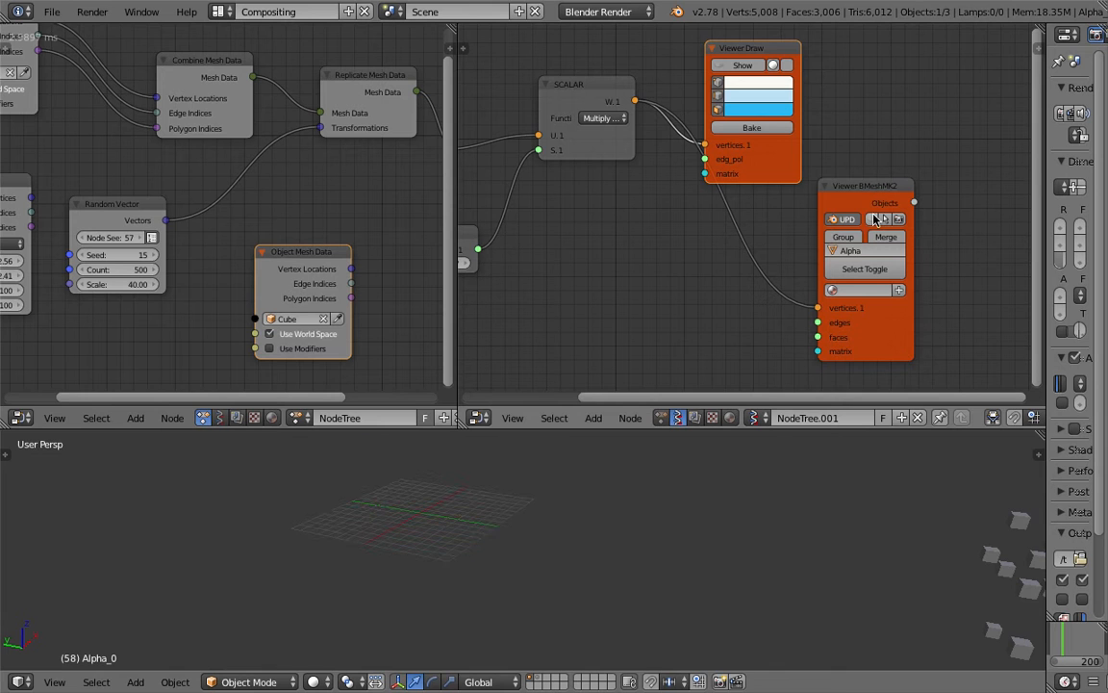
left_click(876, 220)
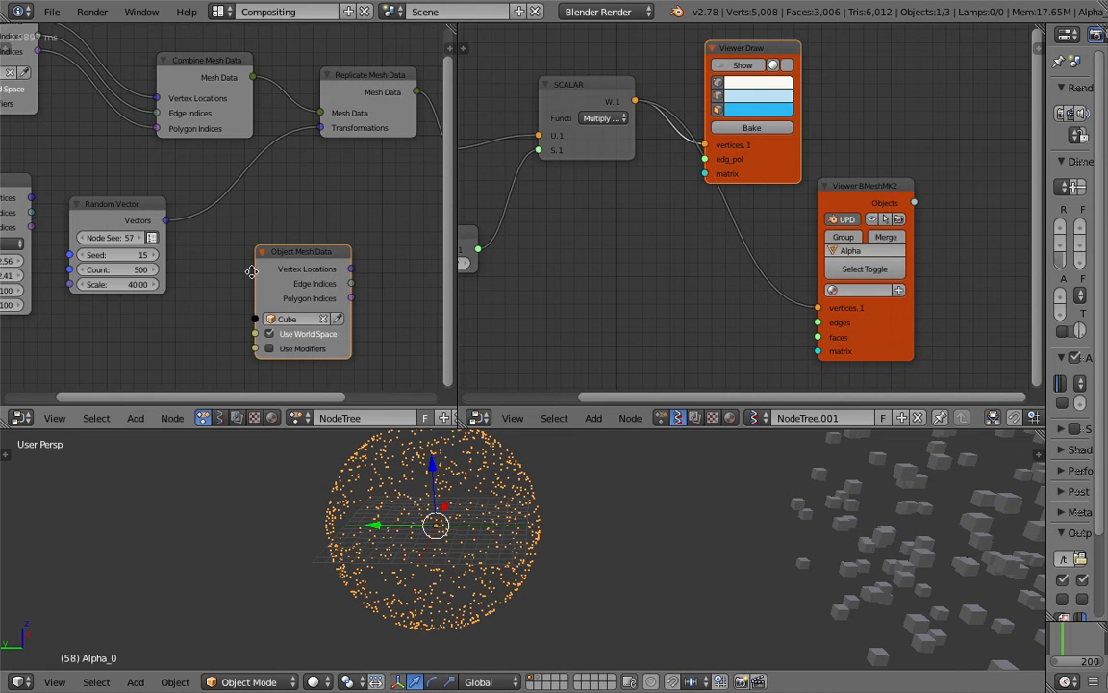
Assign the Alpha_0 mesh to the duplicated Object Mesh Data node and link its Vertex Locations to Replicate Mesh Data's Transformations
middle_click_drag(221, 239, 217, 225)
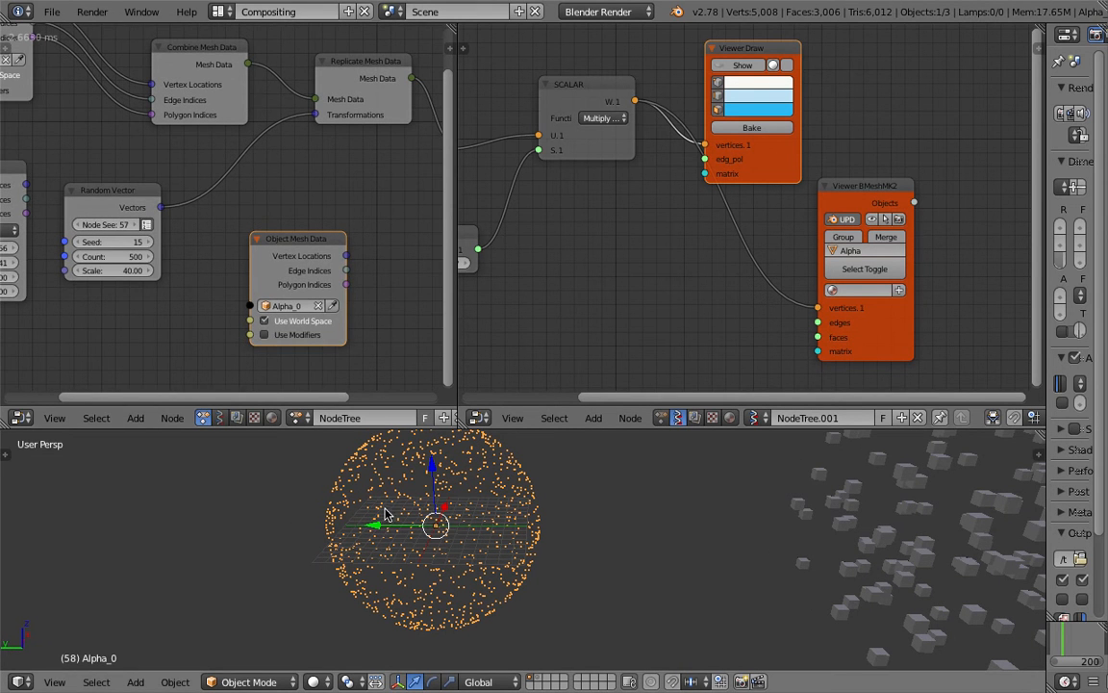
middle_click_drag(311, 276, 231, 285)
left_click_drag(274, 263, 342, 186)
scroll(314, 217, "down", 2)
middle_click_drag(294, 219, 349, 213)
mouse_move(307, 238)
left_mouse_down()
mouse_move(276, 237)
mouse_move(301, 222)
left_mouse_up()
left_click_drag(286, 141, 287, 129)
middle_click_drag(529, 567, 506, 558)
scroll(438, 534, "up", 3)
scroll(485, 547, "down", 6)
middle_click_drag(608, 543, 558, 541)
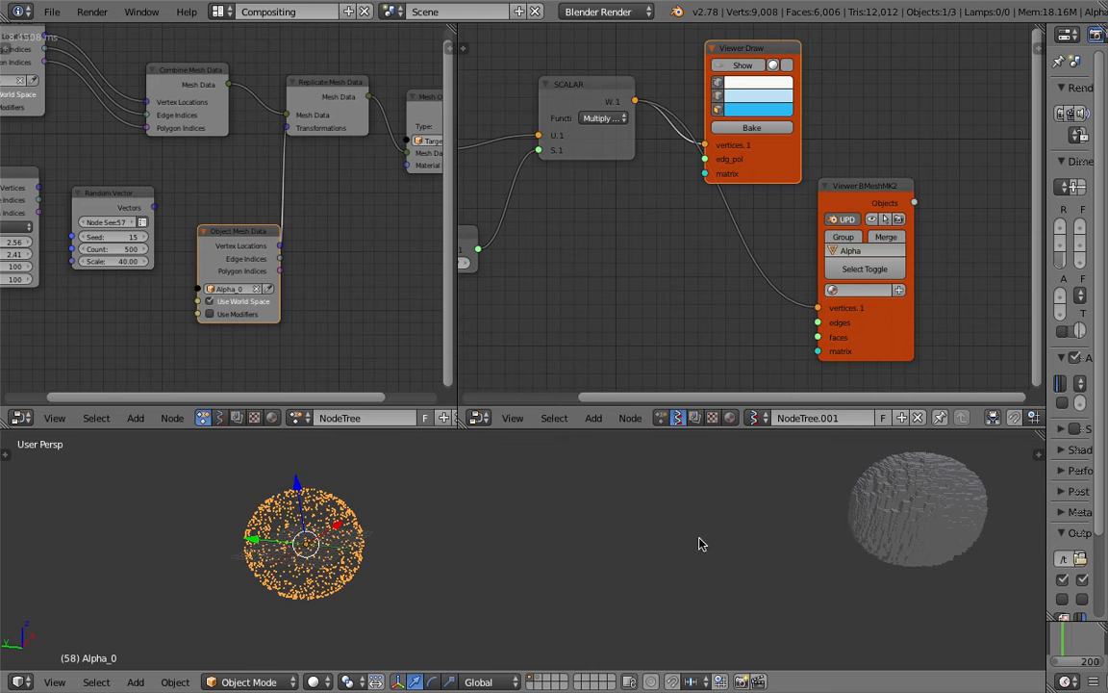
Move the source Cube closer to the point sphere and go to frame 98
right_click(910, 512)
key("g")
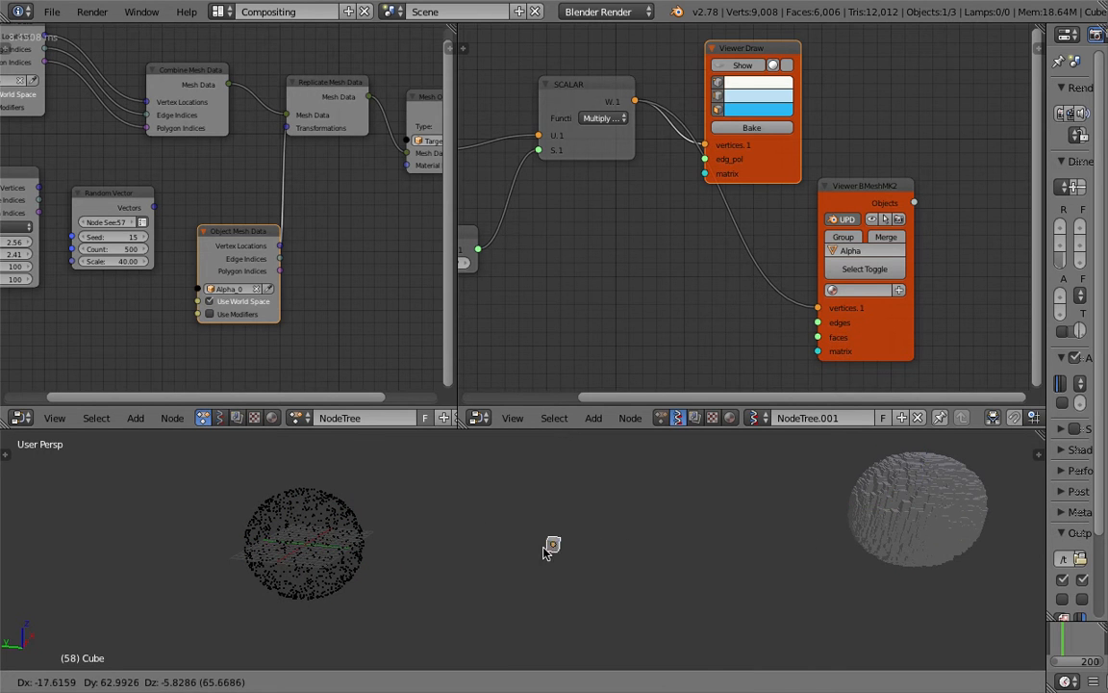
left_click(466, 535)
left_click(1071, 643)
middle_click_drag(541, 554, 663, 545)
scroll(623, 588, "up", 2)
scroll(636, 547, "up", 3)
middle_click_drag(596, 264, 711, 271)
middle_click_drag(770, 535, 664, 542)
scroll(670, 546, "up", 1)
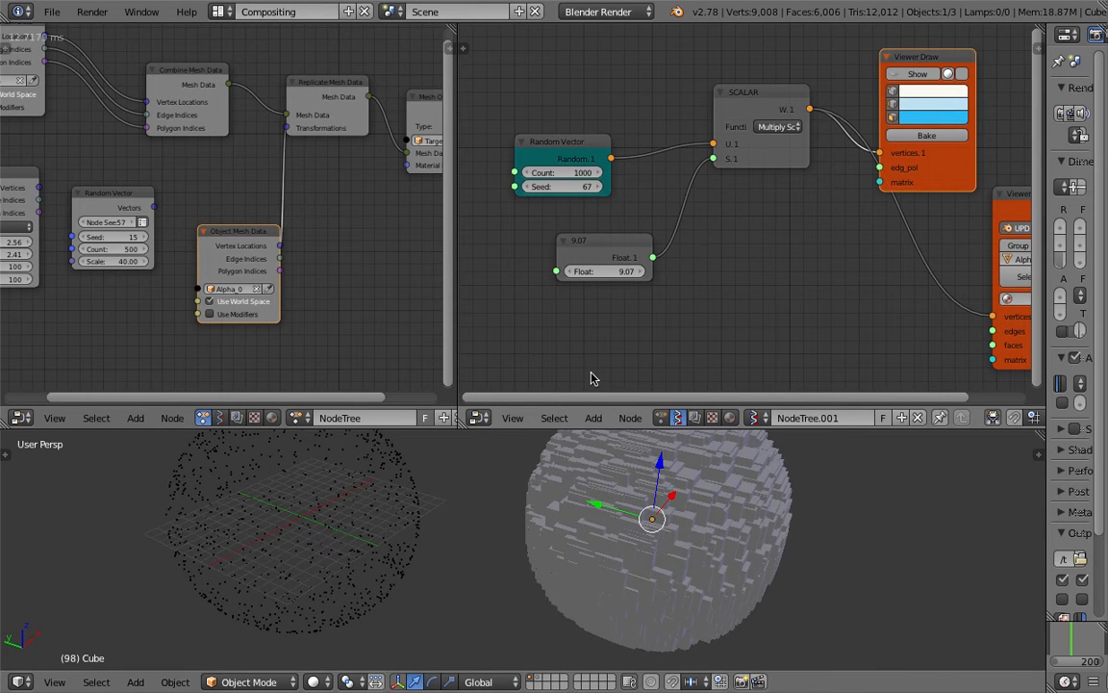
Shift the Mesh Object Output node slightly and widen the Sverchok node editor
middle_click_drag(398, 277, 266, 286)
left_click_drag(302, 102, 307, 95)
middle_click_drag(604, 561, 596, 512)
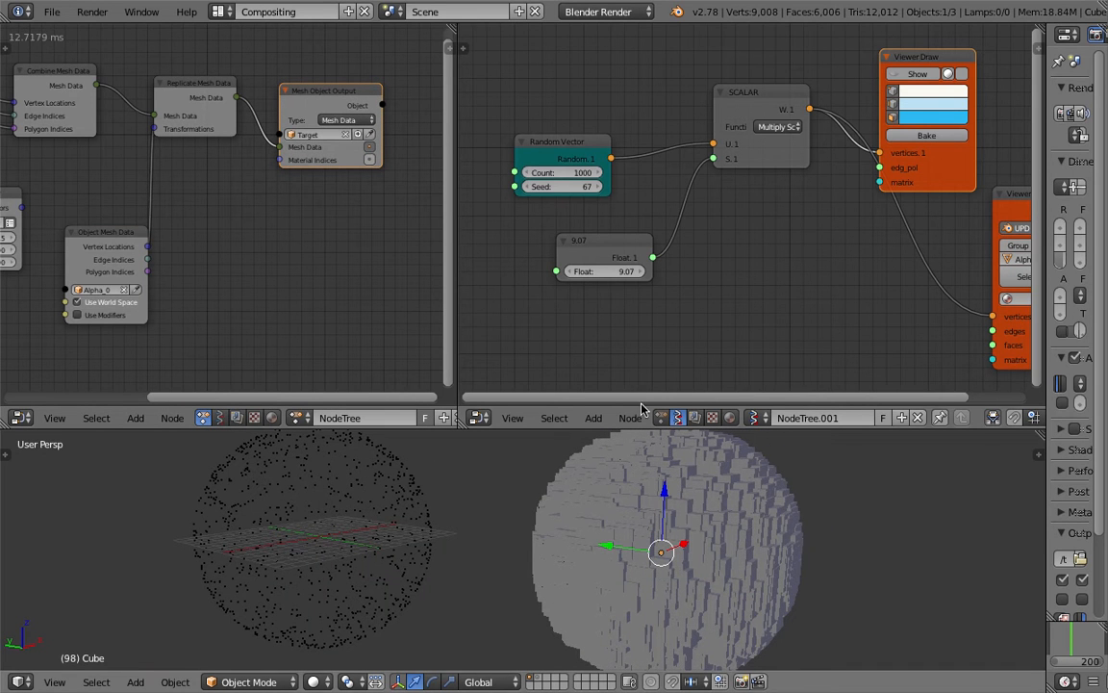
middle_click_drag(633, 204, 601, 196)
left_click_drag(459, 131, 383, 111)
Save the Blender file using Save As
left_click(51, 11)
left_click(51, 12)
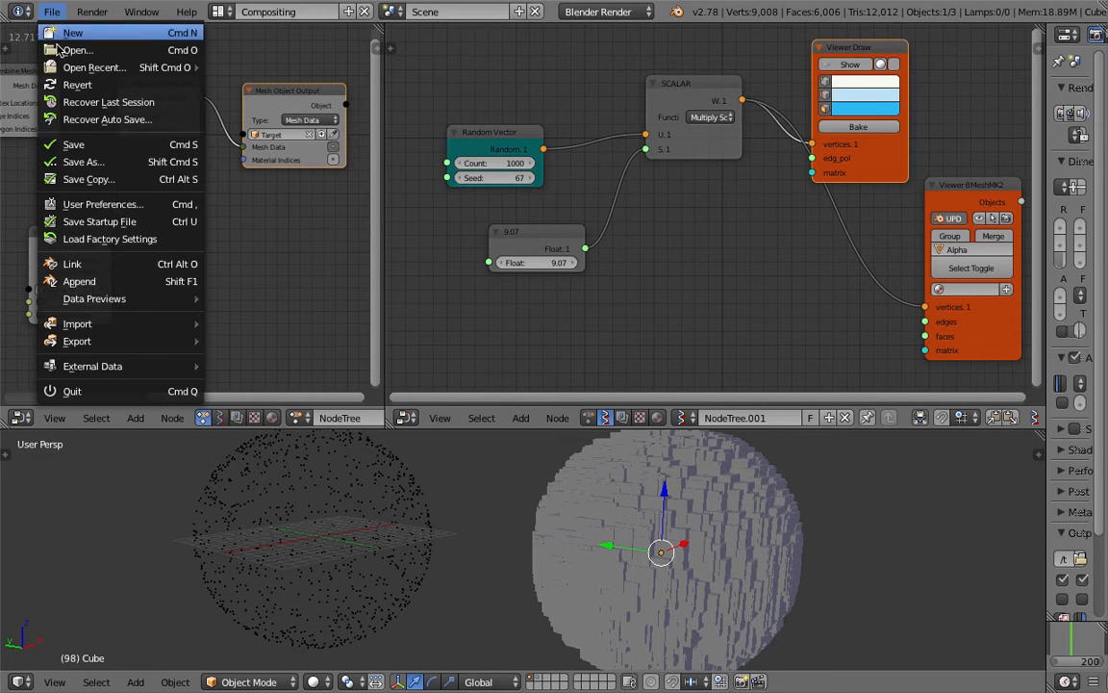
left_click(104, 162)
left_click(982, 77)
left_click(1014, 60)
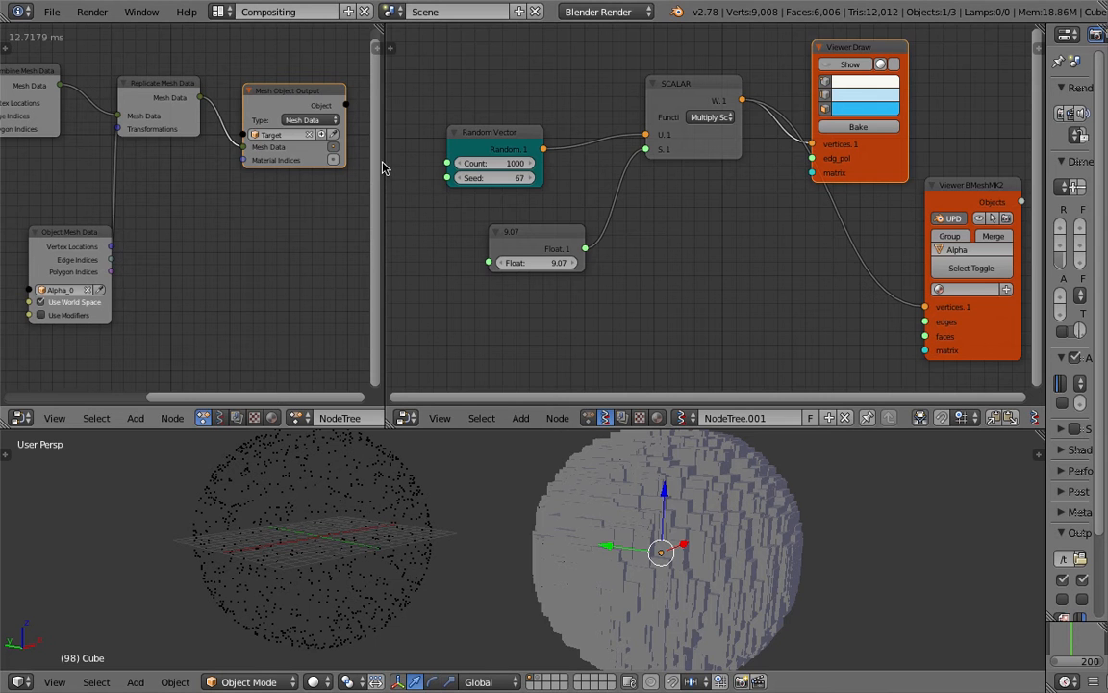
Widen the Sverchok editor further and move Viewer Draw and Viewer BMeshMK2 well away from the SCALAR node
left_click_drag(384, 161, 191, 168)
scroll(631, 233, "down", 1)
middle_click_drag(631, 233, 570, 228)
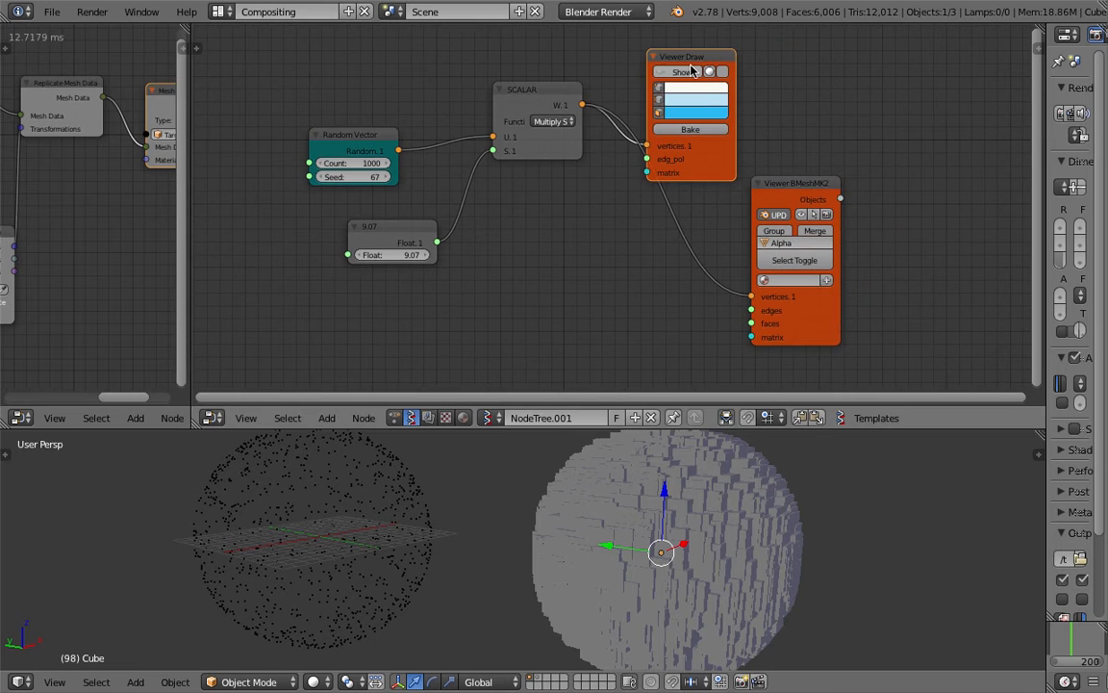
left_click_drag(691, 70, 788, 51)
left_click_drag(796, 180, 867, 185)
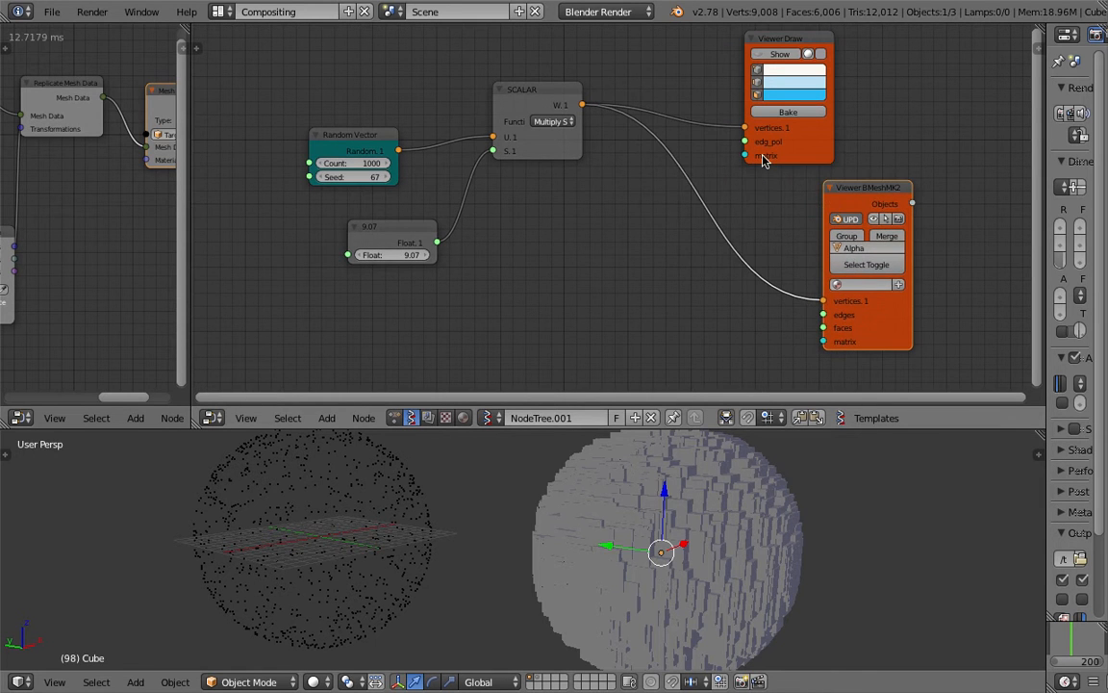
scroll(673, 192, "down", 1)
mouse_move(760, 97)
left_mouse_down()
mouse_move(863, 67)
mouse_move(892, 73)
left_mouse_up()
left_click_drag(841, 213, 914, 202)
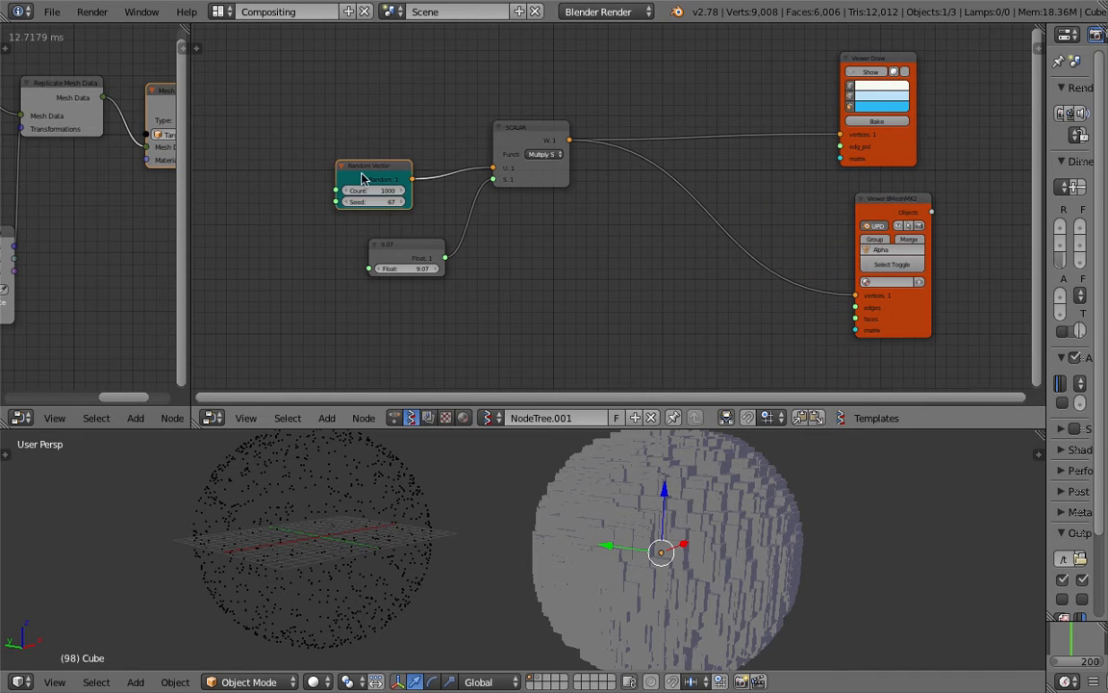
Rearrange the Random Vector, Float and SCALAR nodes, leaving open space before the two viewers
left_click_drag(367, 171, 246, 158)
left_click_drag(420, 248, 318, 239)
left_click_drag(539, 135, 481, 157)
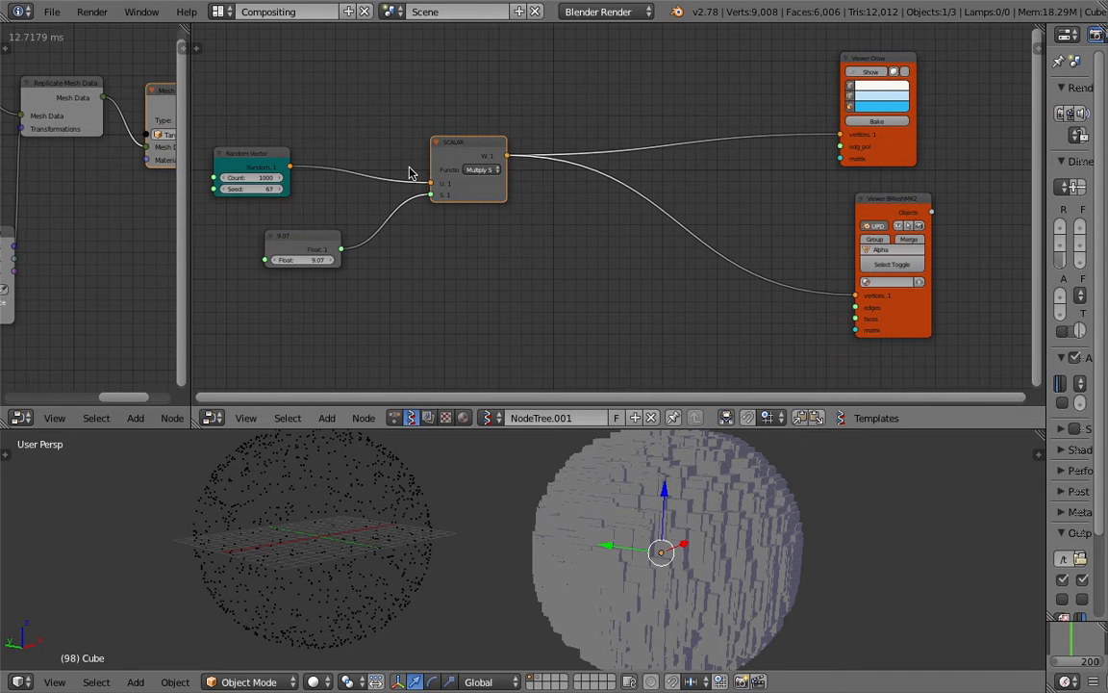
left_click_drag(260, 158, 354, 98)
left_click_drag(468, 146, 468, 99)
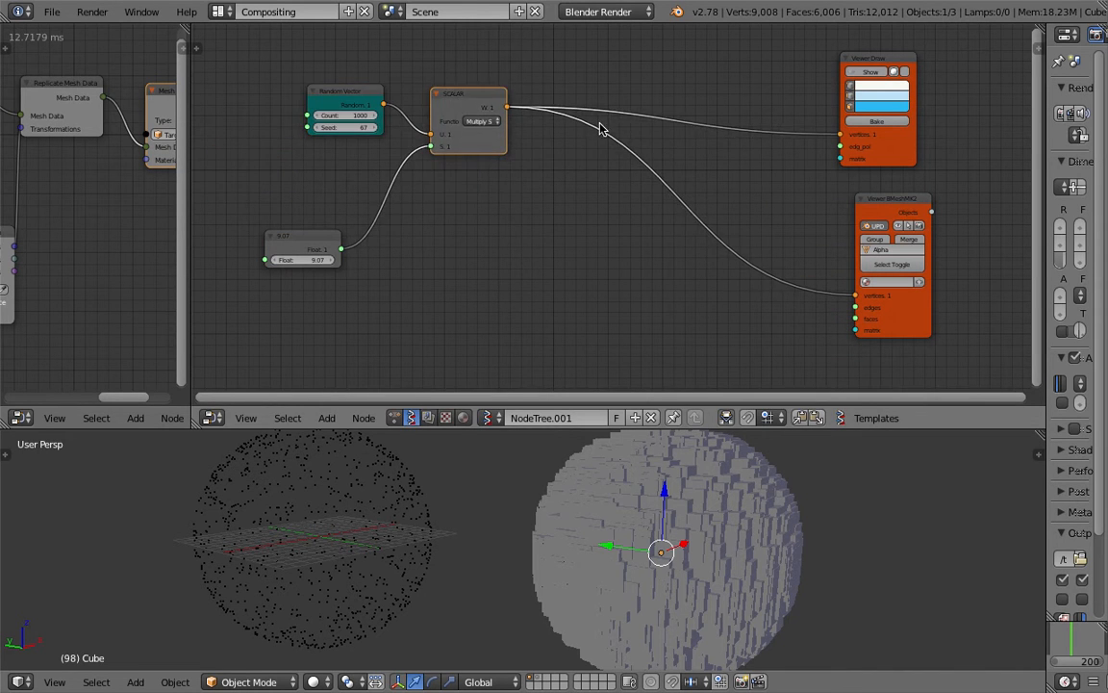
Delete the Viewer Draw node, group the SCALAR and Float nodes near Random Vector, and cut the link to Viewer BMeshMK2
left_click(871, 57)
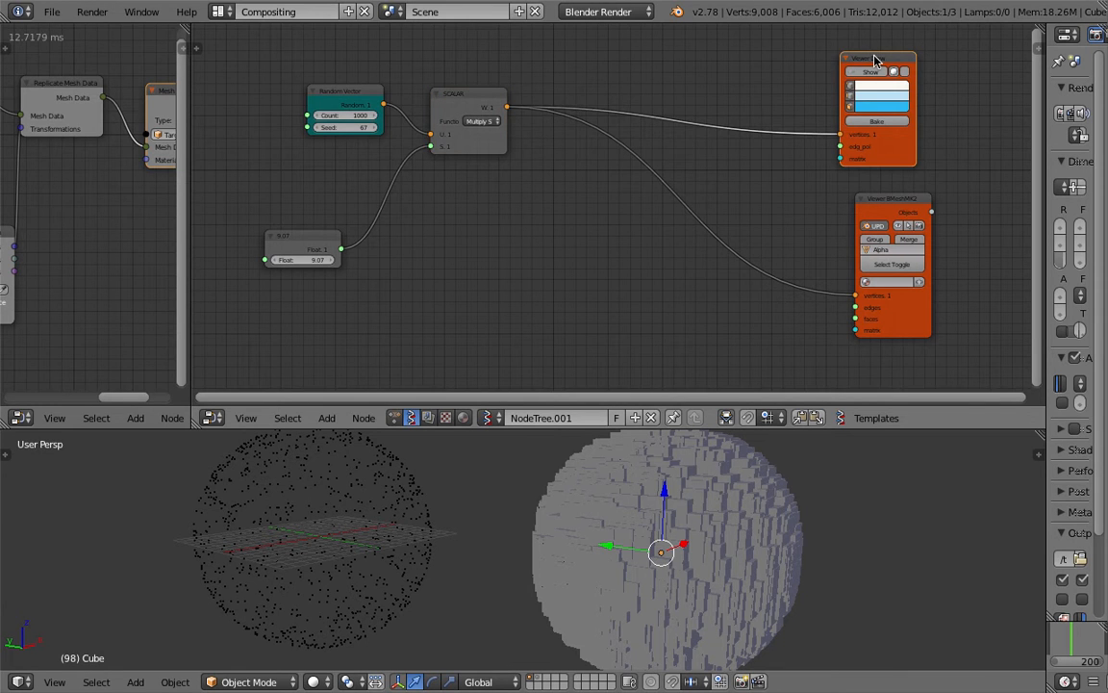
key("x")
left_click_drag(439, 92, 369, 83)
left_click_drag(304, 238, 331, 139)
right_click_drag(554, 178, 553, 182, "ctrl")
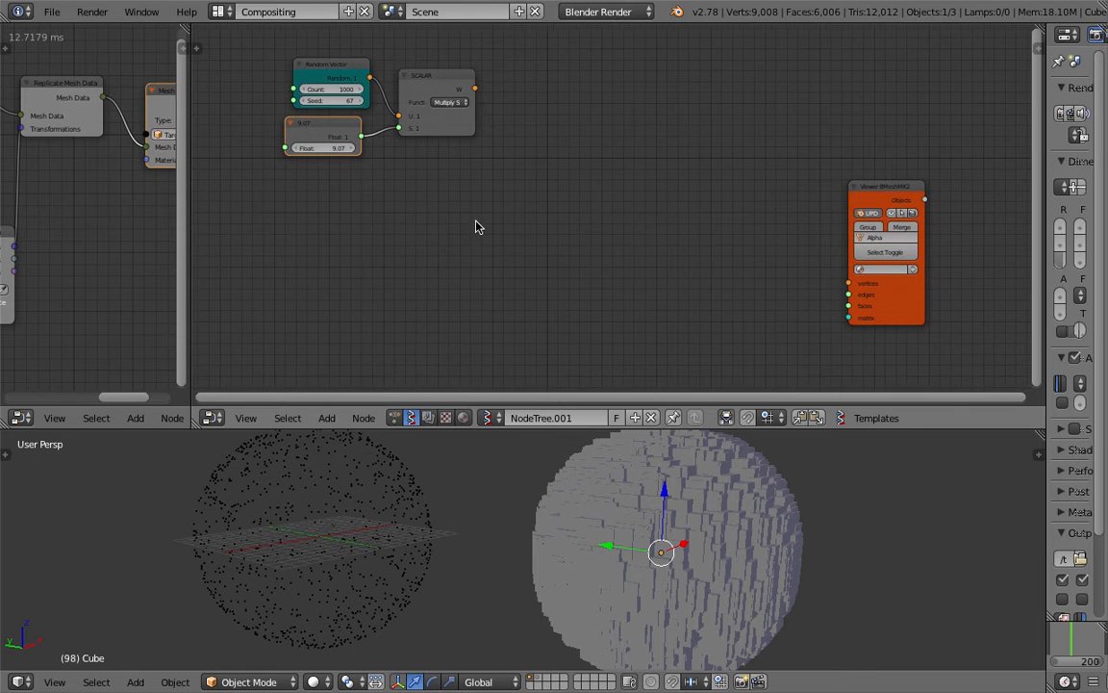
Add a Cylinder generator node, link its Vertices to Viewer BMeshMK2's vertices, and move the viewer closer to it
key("shift+a")
mouse_move(472, 242)
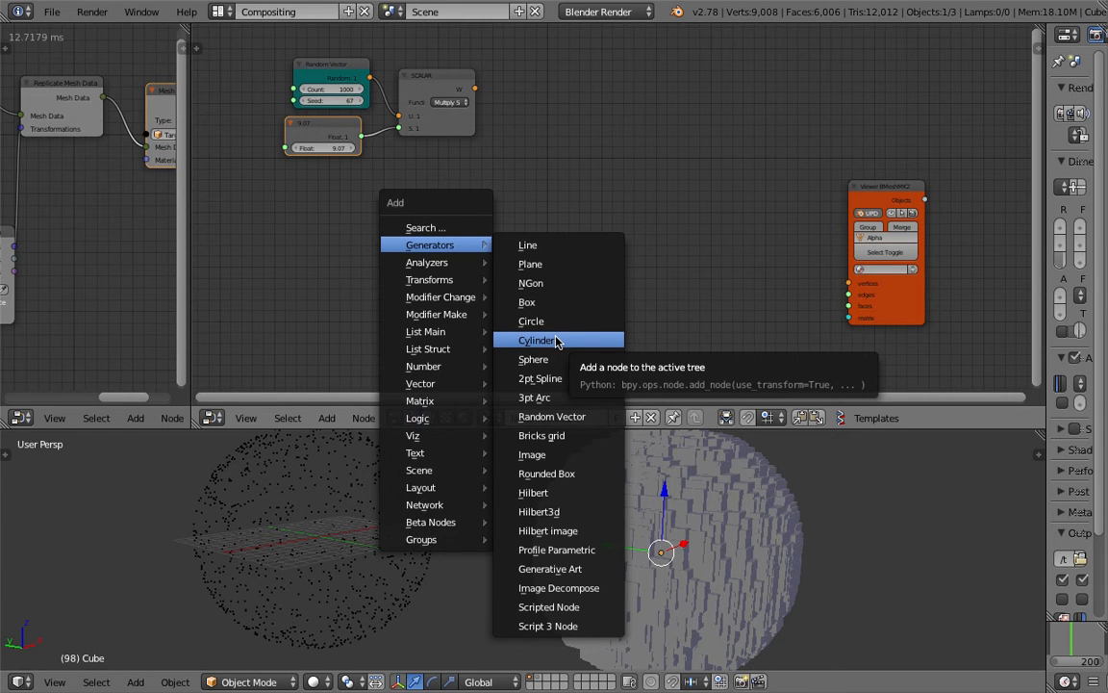
left_click(555, 340)
left_click(494, 187)
scroll(502, 178, "up", 2)
left_click_drag(557, 193, 888, 297)
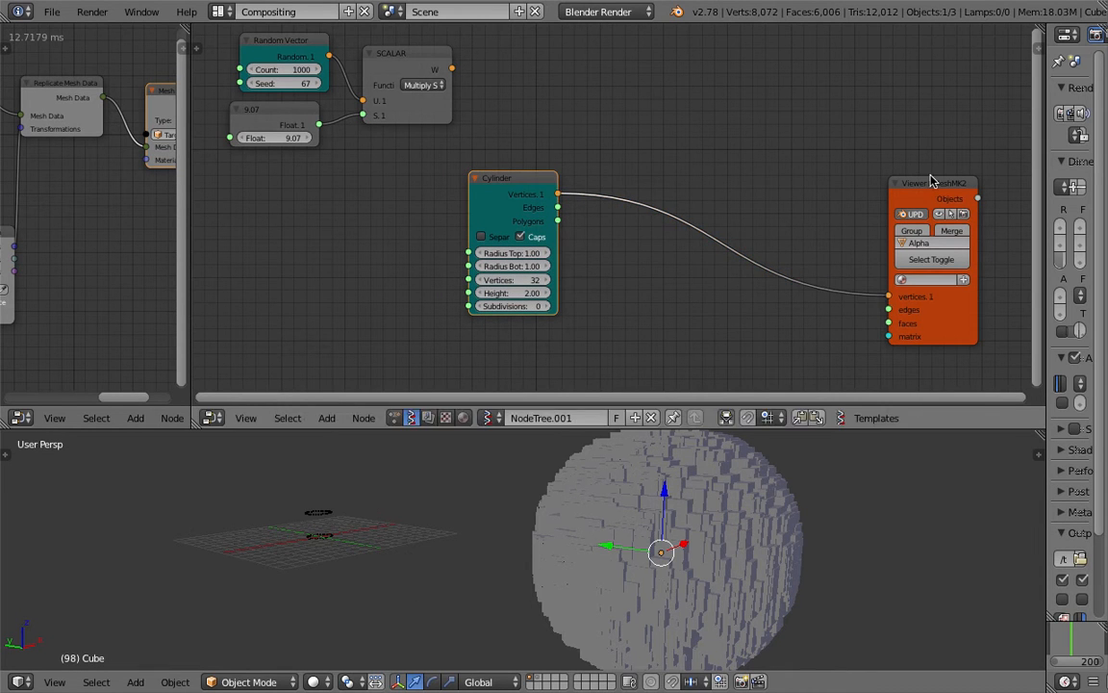
left_click_drag(930, 180, 798, 149)
Examine the replicated cubes and their source Cube in wireframe display
scroll(624, 577, "up", 2)
middle_click_drag(627, 544, 762, 540)
scroll(621, 534, "up", 2)
key("z")
scroll(780, 563, "down", 2)
middle_click_drag(792, 578, 798, 642)
scroll(798, 597, "down", 2)
mouse_move(733, 555)
middle_mouse_down()
mouse_move(742, 579)
mouse_move(755, 566)
middle_mouse_up()
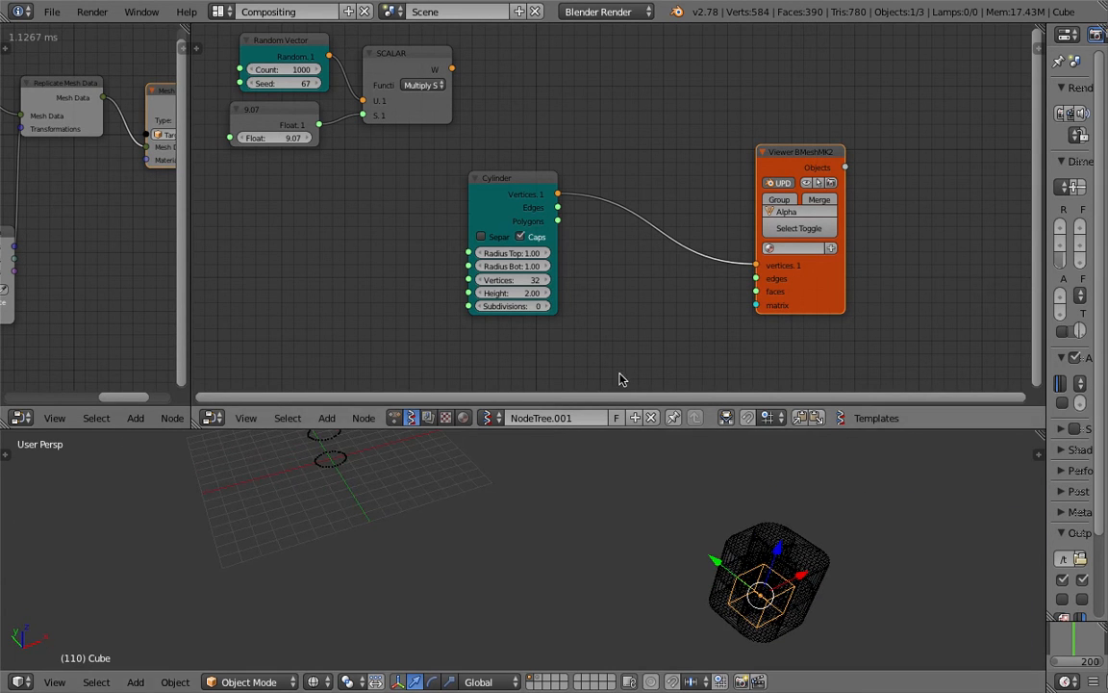
key("z")
key("z")
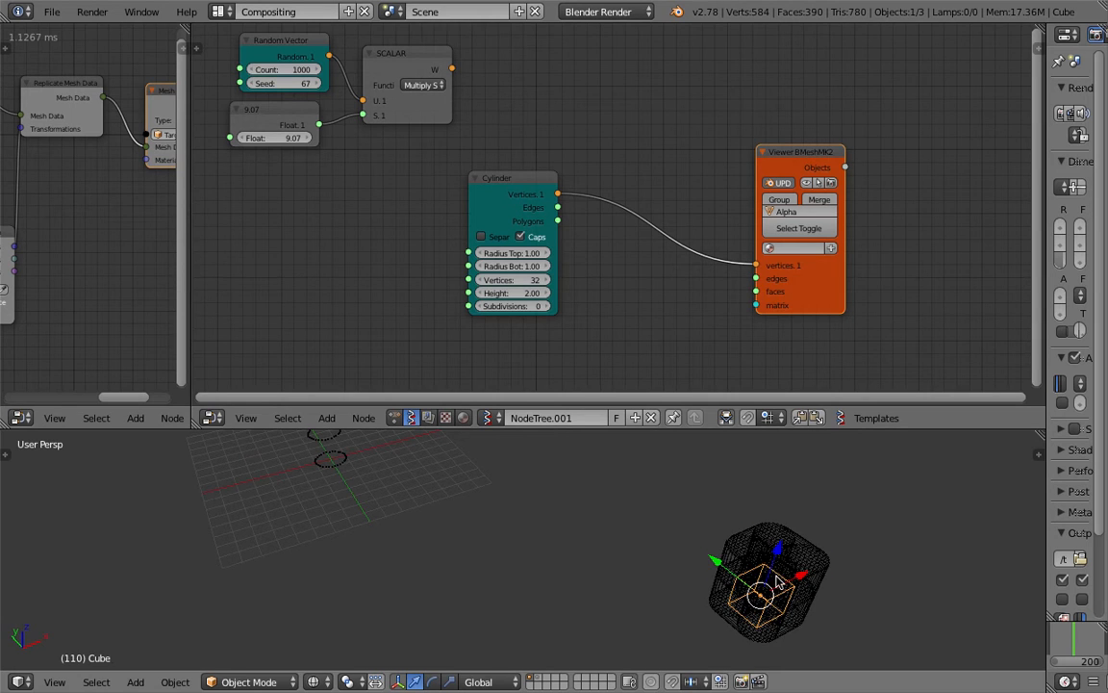
Scale the source Cube down in several passes, refresh the copies by changing to frames 54 and 66, and restore solid shading
key("s")
left_click(818, 620)
key("s")
left_click(842, 616)
left_click(1061, 638)
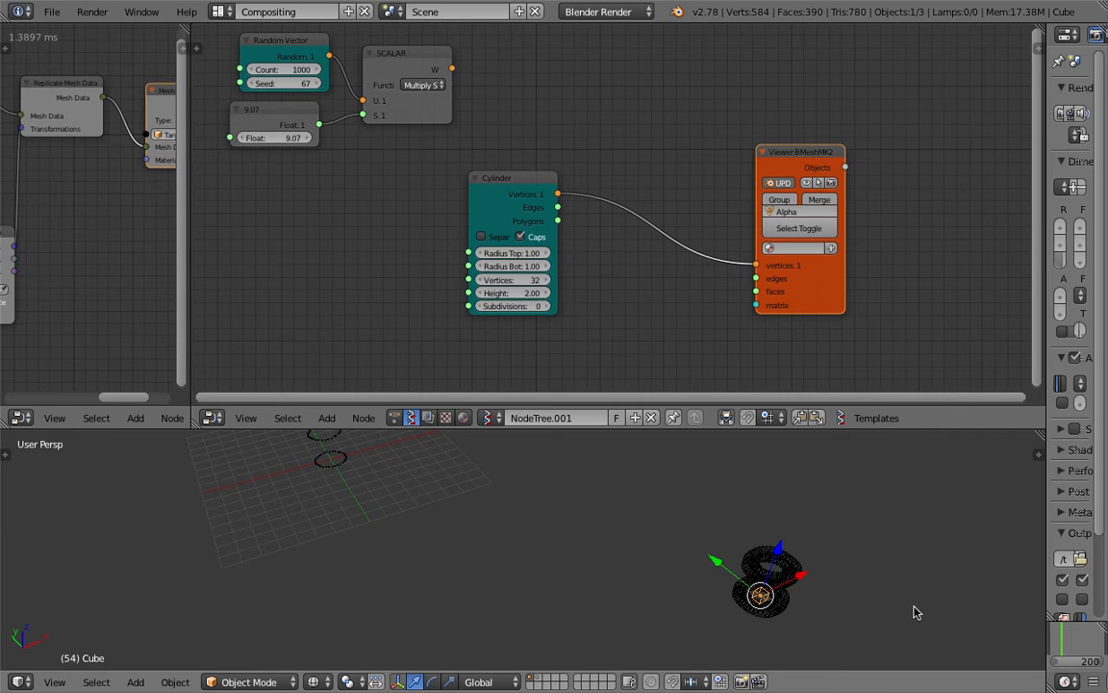
left_click(1062, 642)
key("s")
left_click(834, 613)
left_click(1064, 638)
middle_click_drag(946, 606, 944, 586)
key("z")
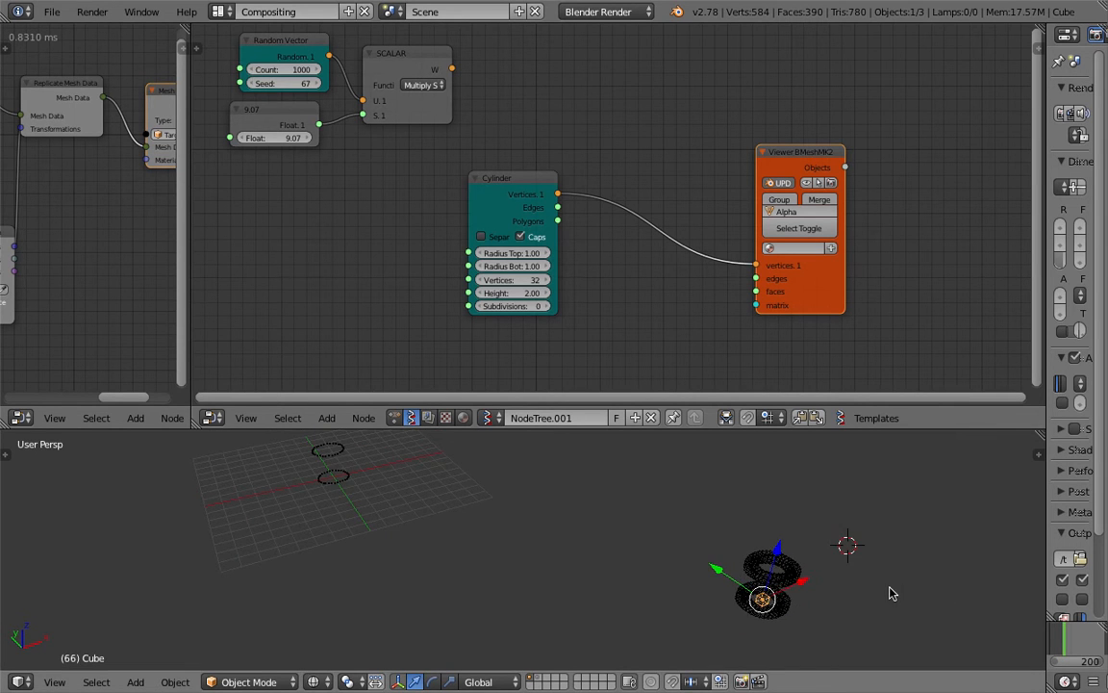
Move the source Cube beside the cylinder points near the grid centre and go to frame 126
middle_click_drag(841, 589, 847, 581)
key("g")
left_click(567, 524)
left_click(1071, 646)
middle_click_drag(689, 556, 657, 544)
left_click(1083, 646)
key("g")
left_click(532, 548)
left_click(1077, 635)
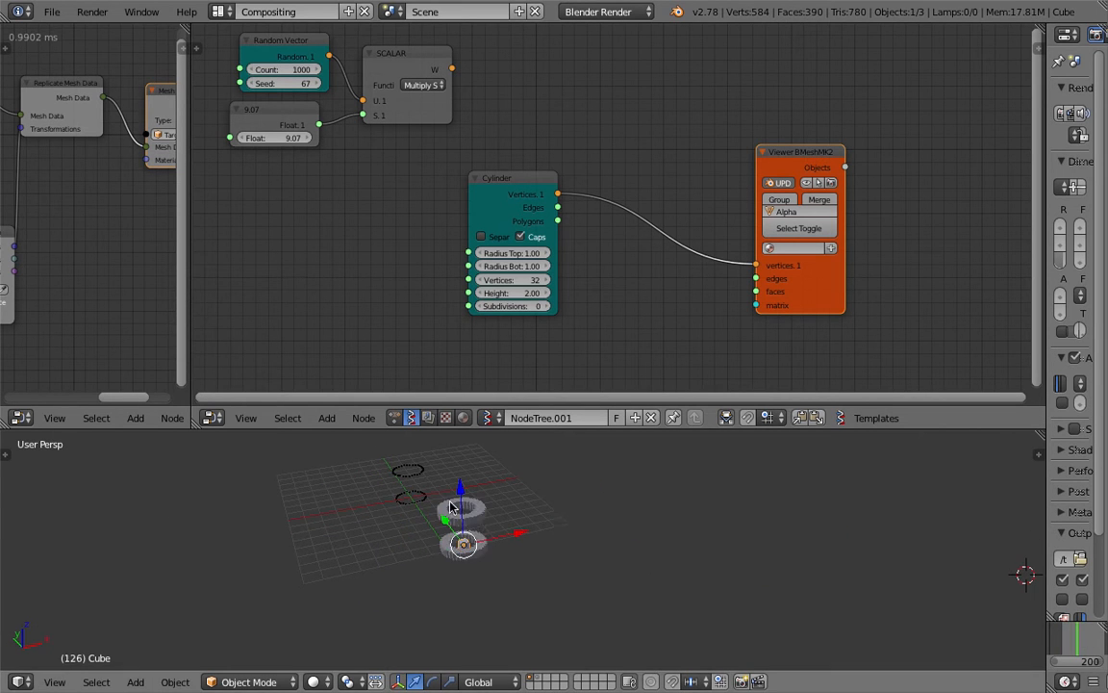
Go to frame 128 to refresh the copies, scale the source Cube down slightly, and apply its scale
middle_click_drag(783, 565, 842, 565)
middle_click_drag(702, 541, 723, 539)
key("Right")
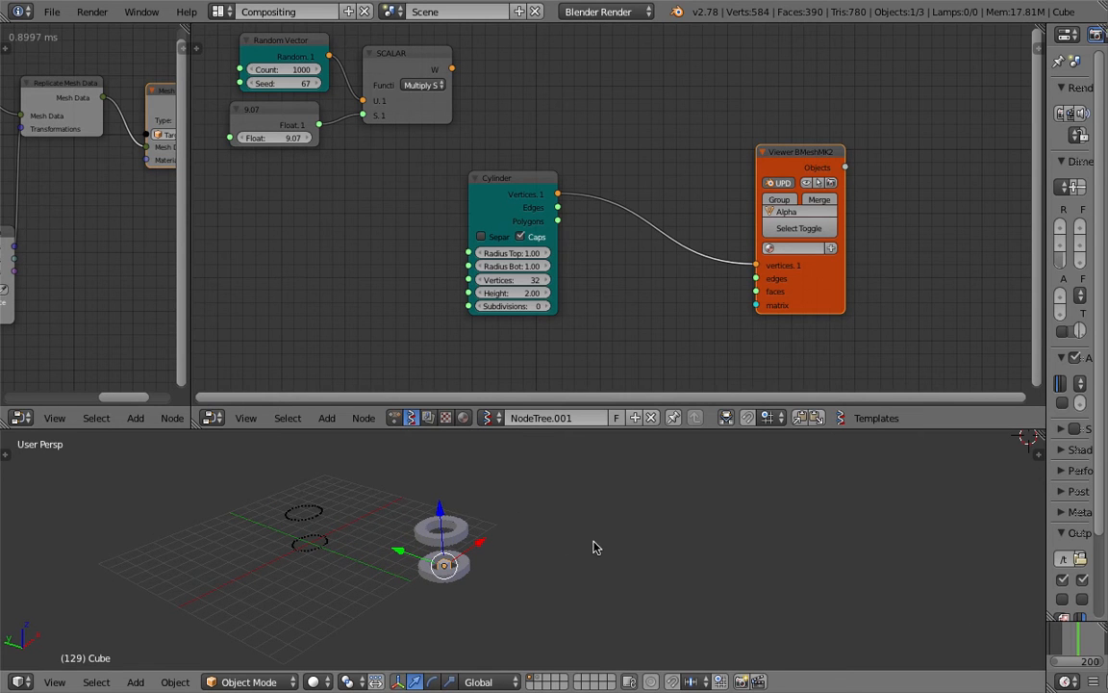
key("Left")
scroll(519, 551, "up", 4)
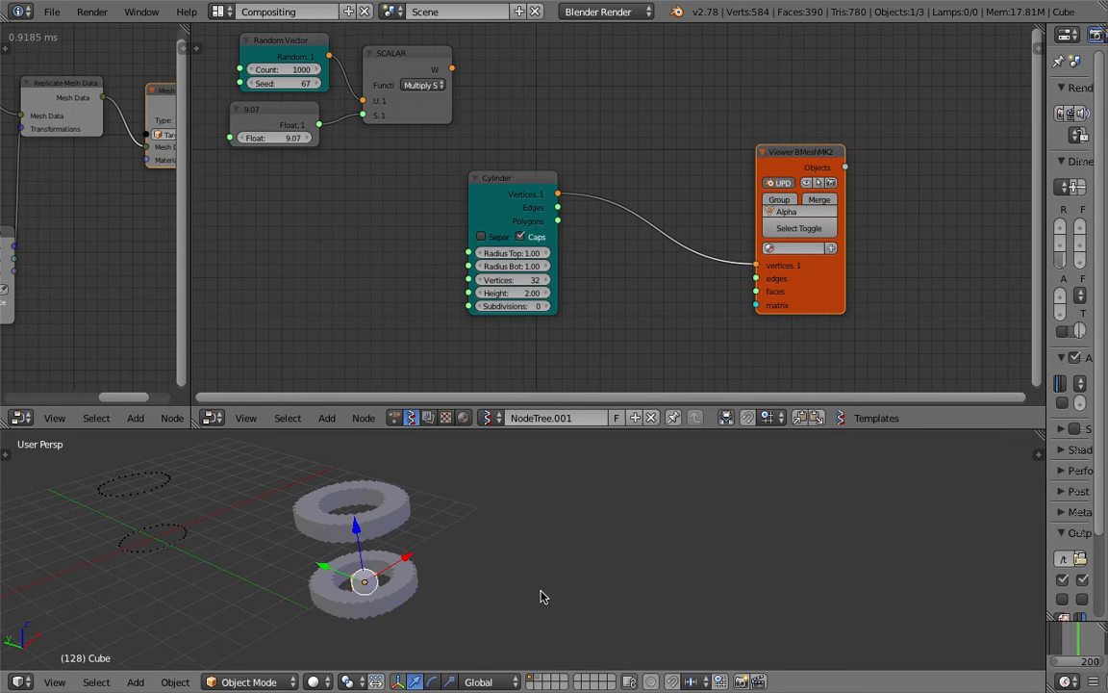
key("s")
left_click(481, 591)
middle_click_drag(502, 575, 608, 564, "shift")
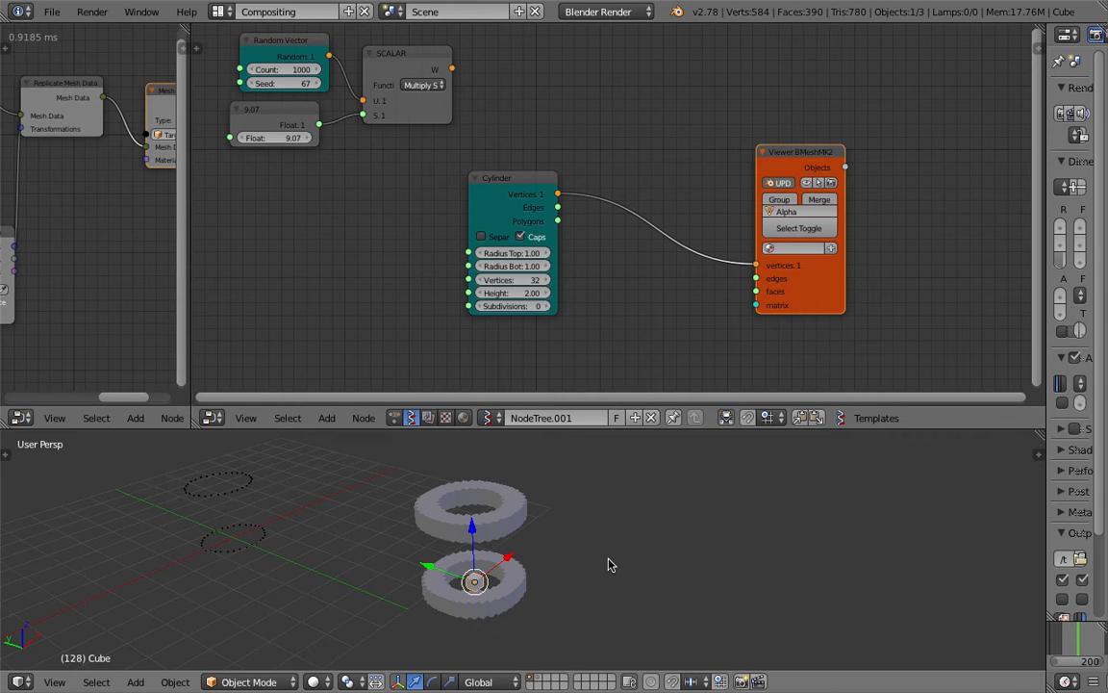
key("ctrl+a")
key("s")
Clear the Cube's location, move it along Y away from the cylinder points, and go to frame 131 to refresh the copies
middle_click_drag(595, 562, 495, 541)
key("alt+g")
key("Right")
key("g")
key("y")
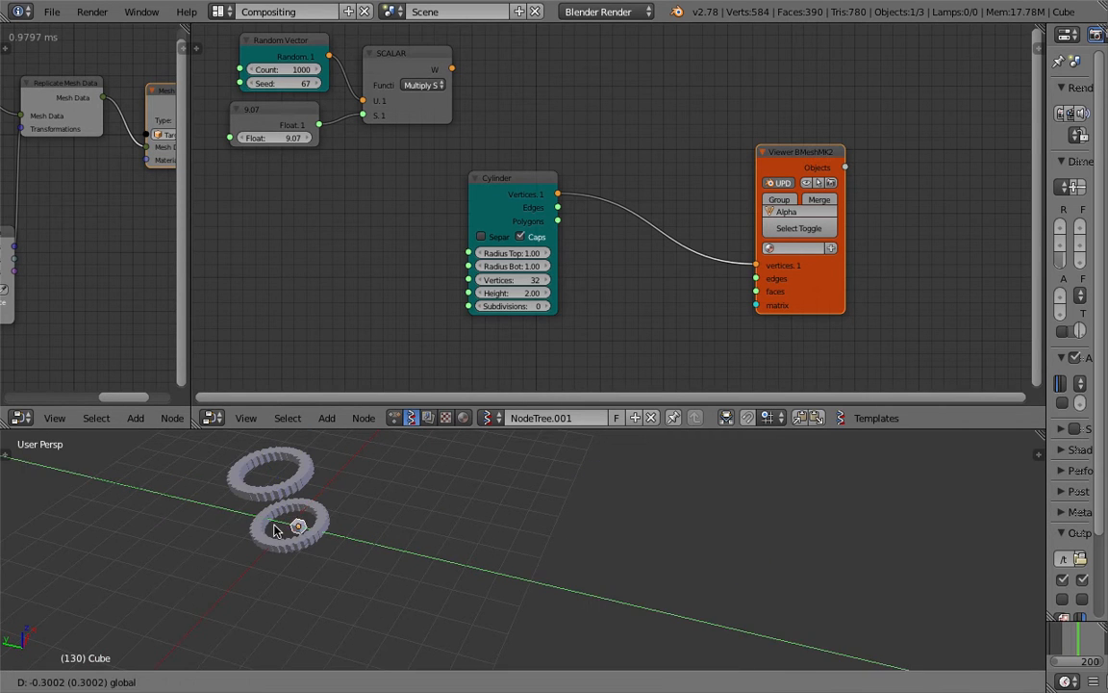
left_click(365, 550)
key("Right")
middle_click_drag(409, 598, 637, 576)
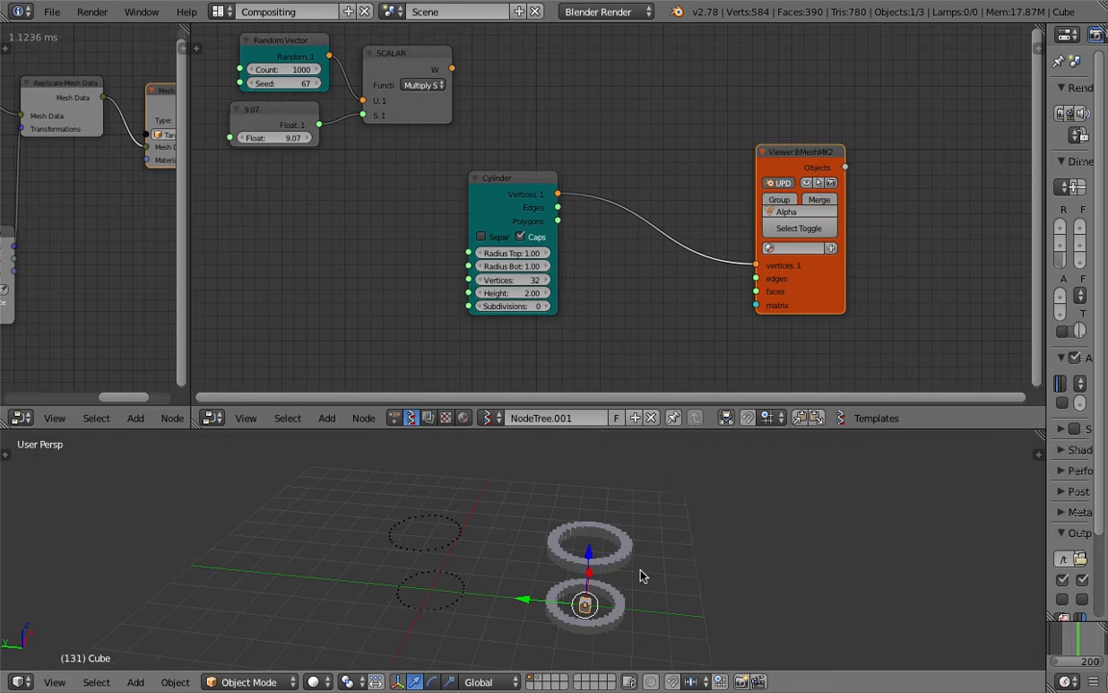
scroll(467, 204, "up", 3)
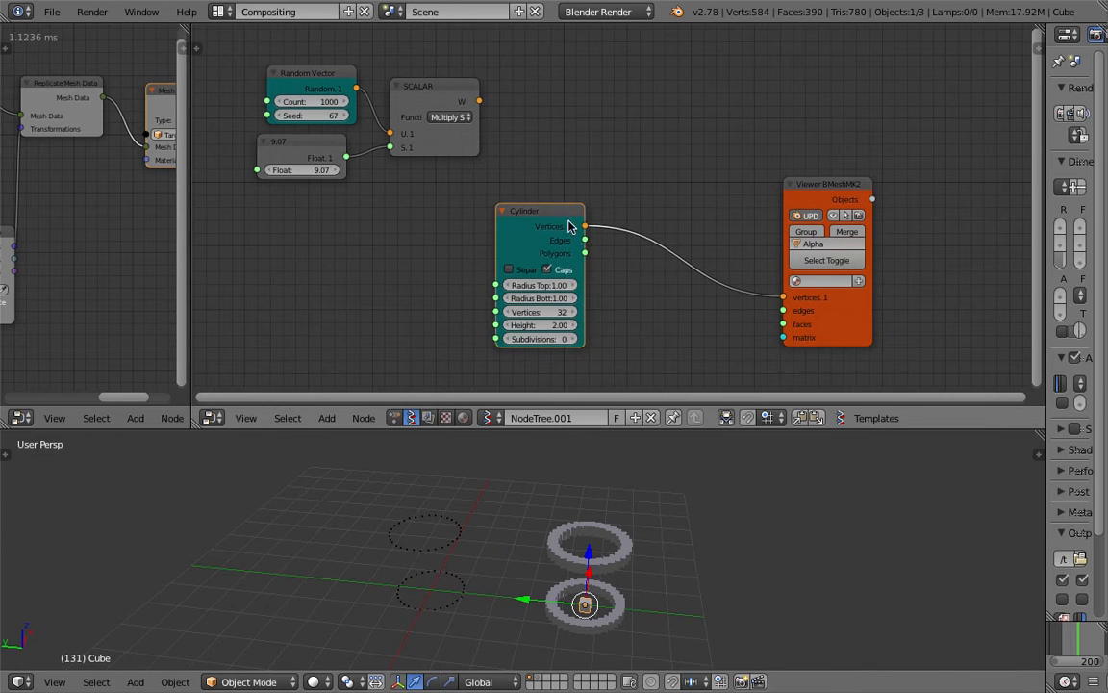
Shift the Cylinder node slightly and save the project under an incremented file name
left_click_drag(568, 223, 578, 242)
left_click(55, 15)
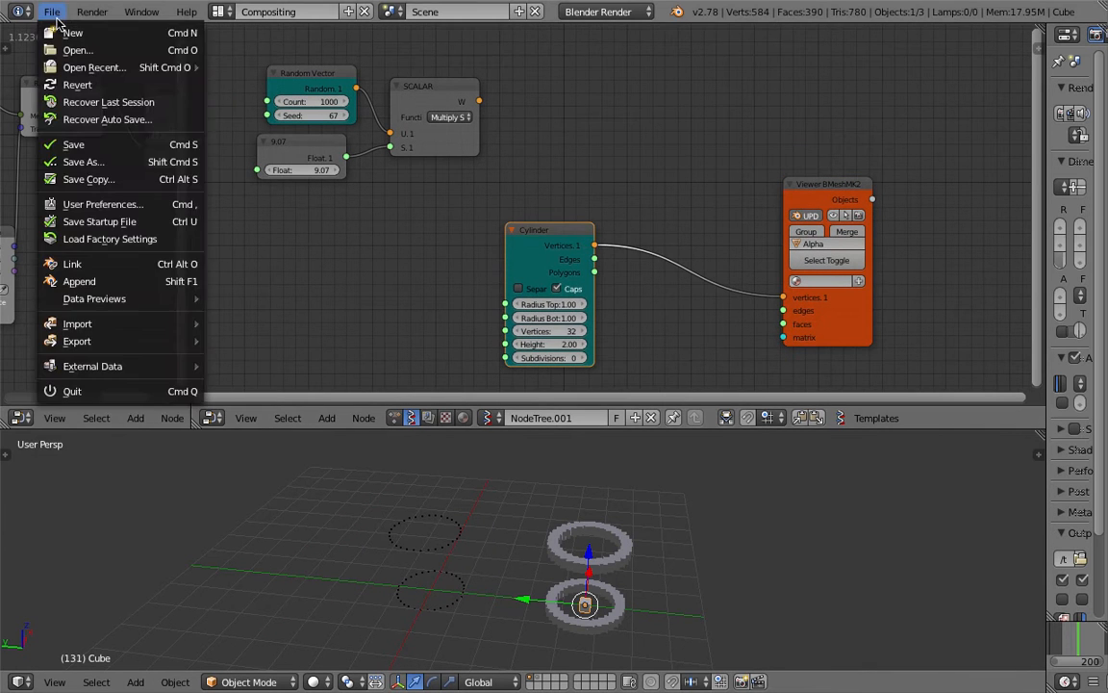
left_click(83, 161)
key("KP_Add")
left_click(962, 51)
Cut the link between the Cylinder and Viewer BMeshMK2 nodes and move the viewer farther from the Cylinder
middle_click_drag(830, 154, 887, 169)
scroll(840, 209, "down", 4)
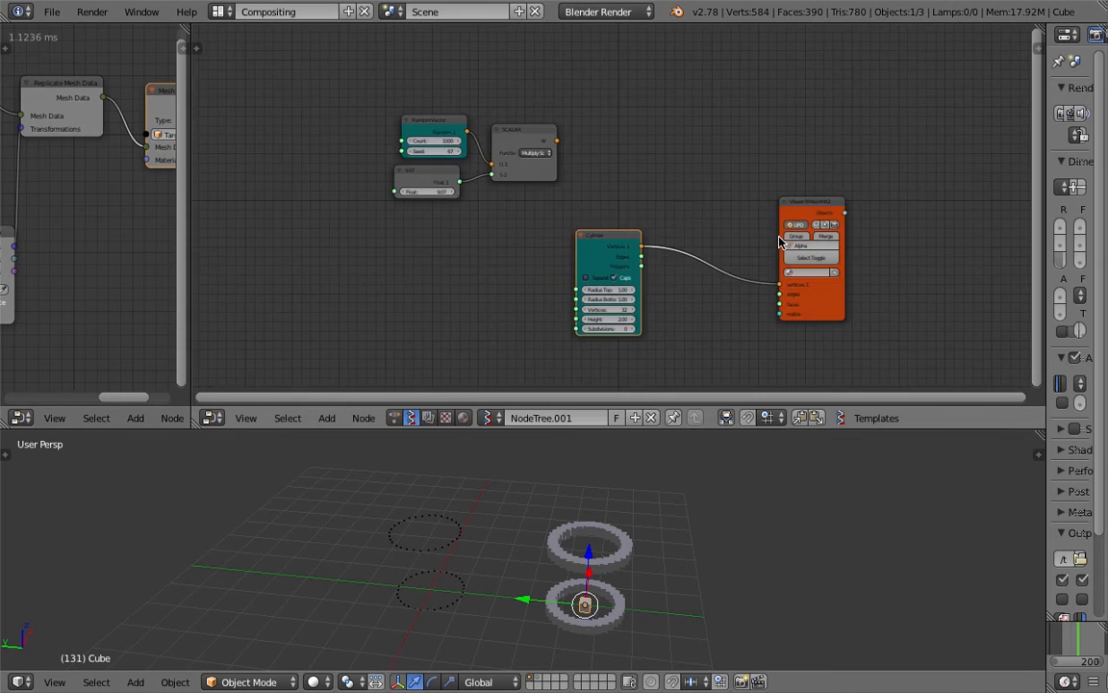
middle_click_drag(840, 209, 697, 199)
left_click_drag(696, 198, 774, 206)
scroll(735, 214, "up", 3)
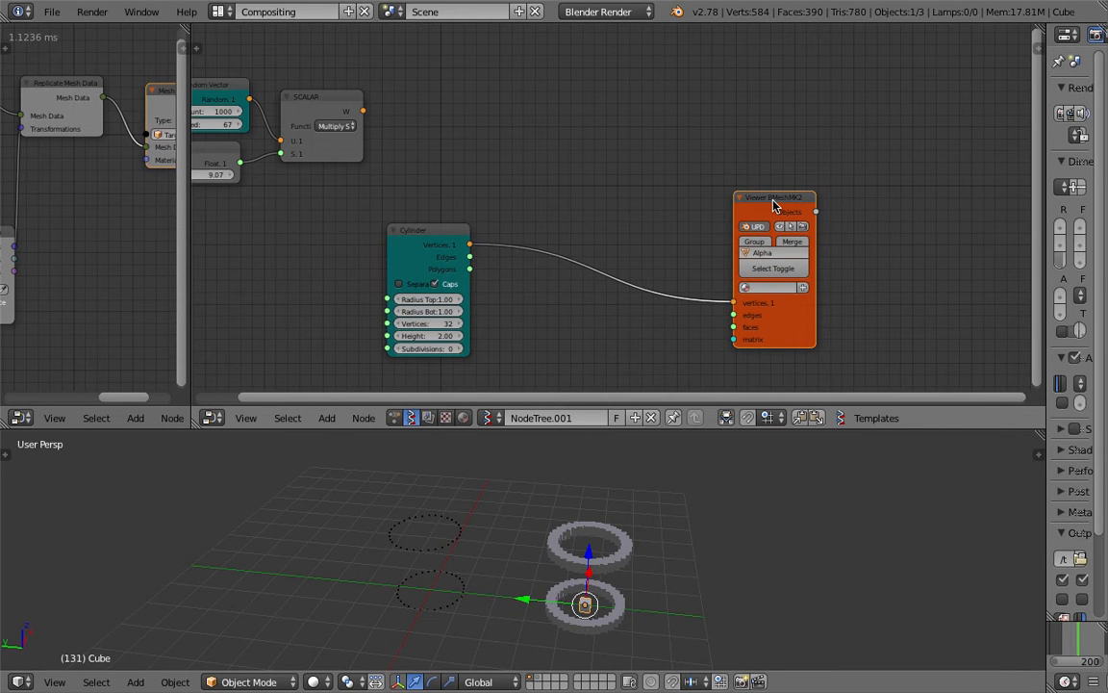
left_click_drag(774, 205, 811, 195)
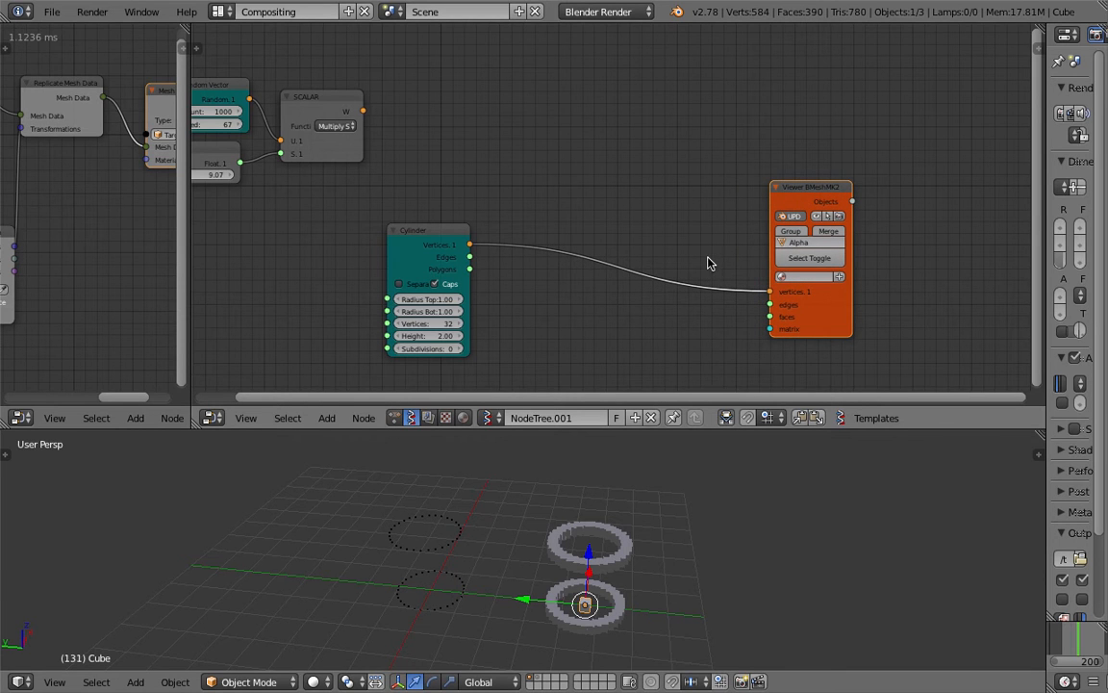
left_click_drag(708, 262, 692, 308, "ctrl")
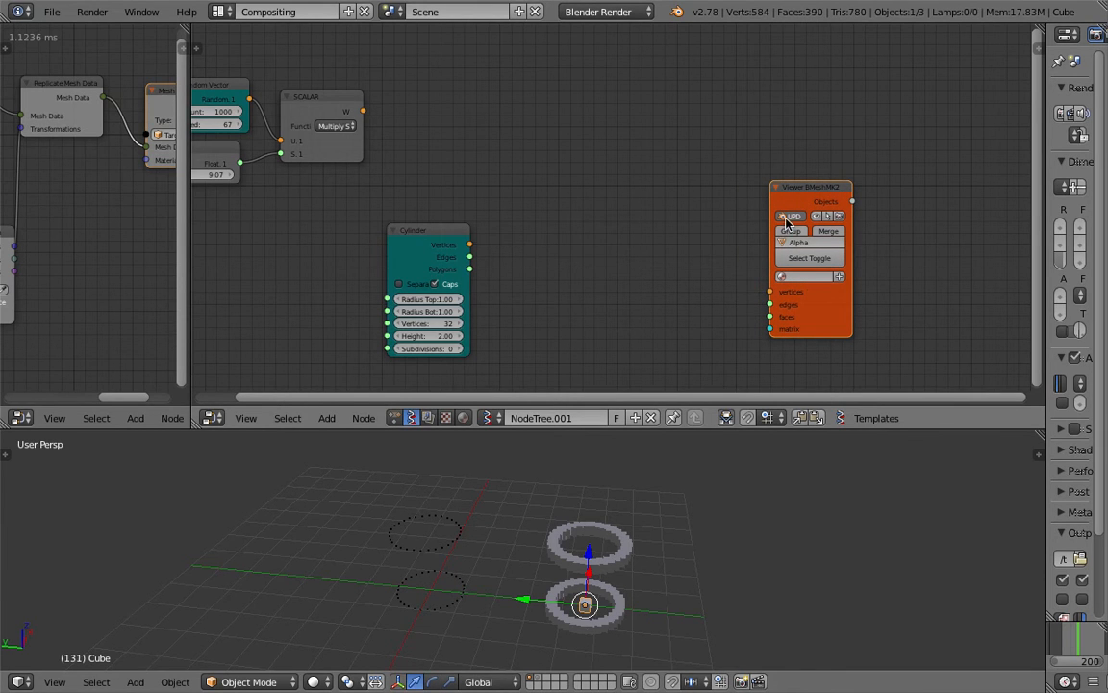
left_click_drag(799, 200, 865, 216)
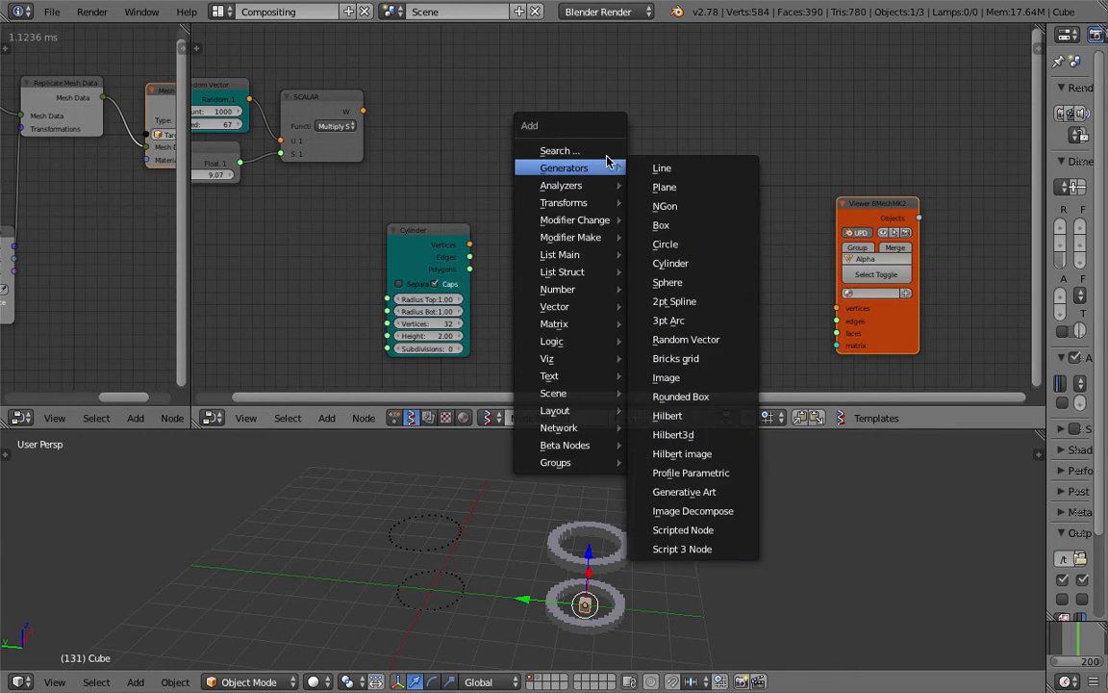
Add a Viewer Draw node, arrange the SCALAR and Cylinder nodes before it, and link the Cylinder's Vertices to its vertices
left_click(604, 151)
type("view")
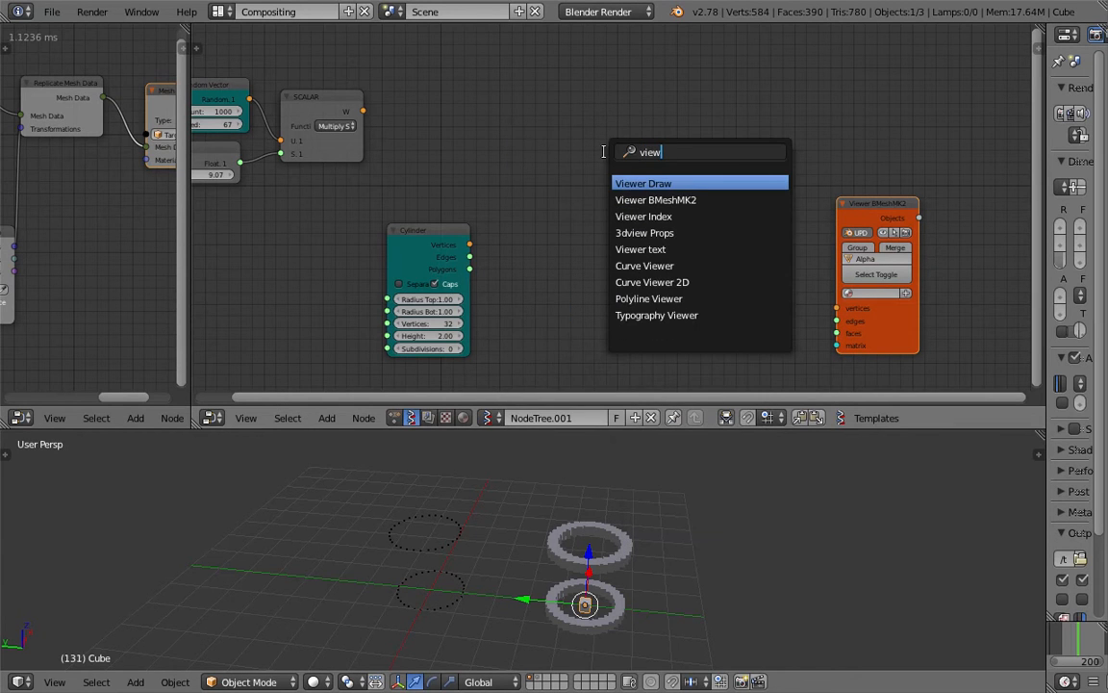
left_click(644, 183)
left_click(631, 116)
scroll(549, 187, "left", 3, "ctrl")
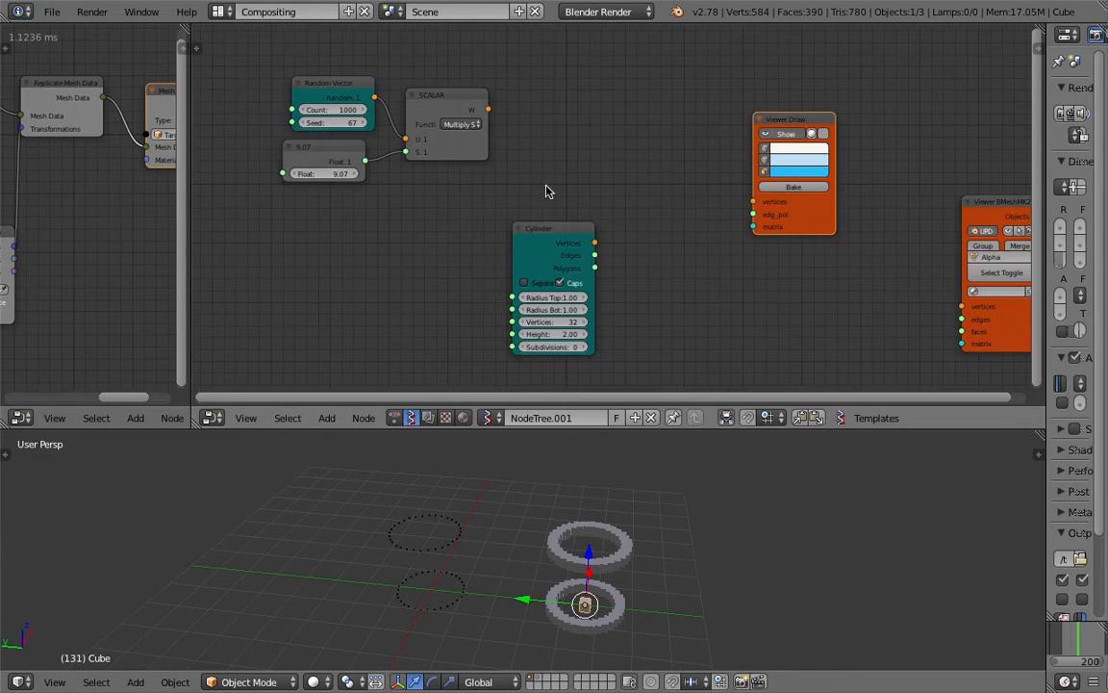
left_click_drag(484, 109, 512, 110)
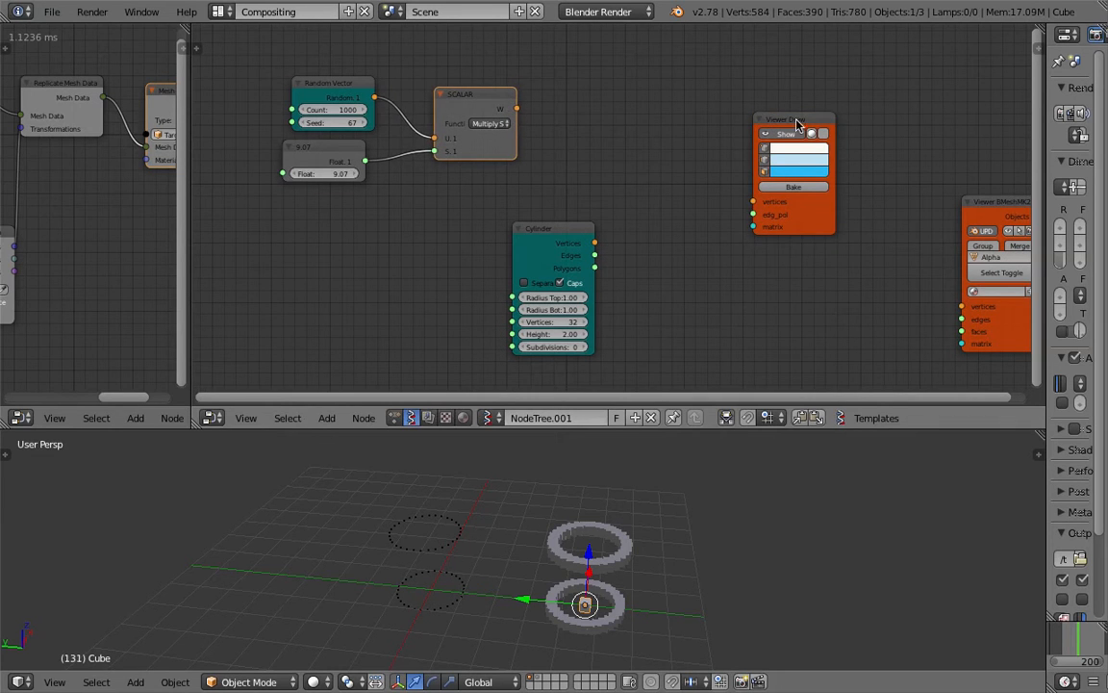
left_click_drag(789, 134, 806, 127)
left_click_drag(602, 239, 635, 113)
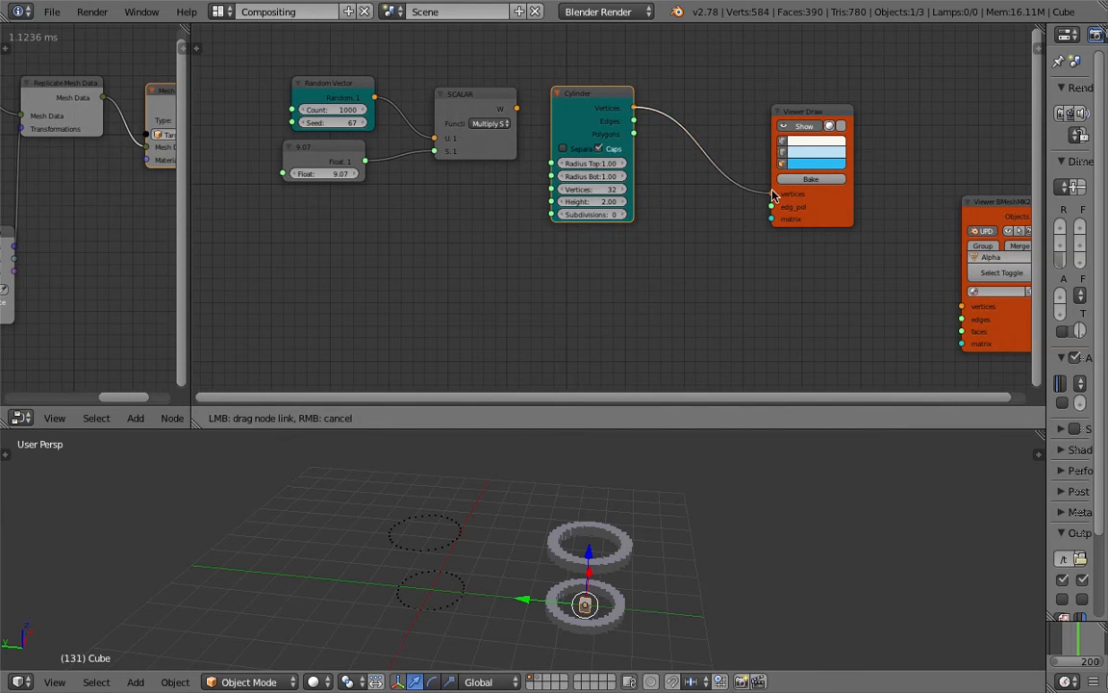
left_click_drag(772, 195, 771, 193)
Add a Matrix in node, link its Matrix output to Viewer Draw's matrix, and place it below the Cylinder node
key("space")
type("matrix")
key("Down")
key("Down")
key("Down")
key("Return")
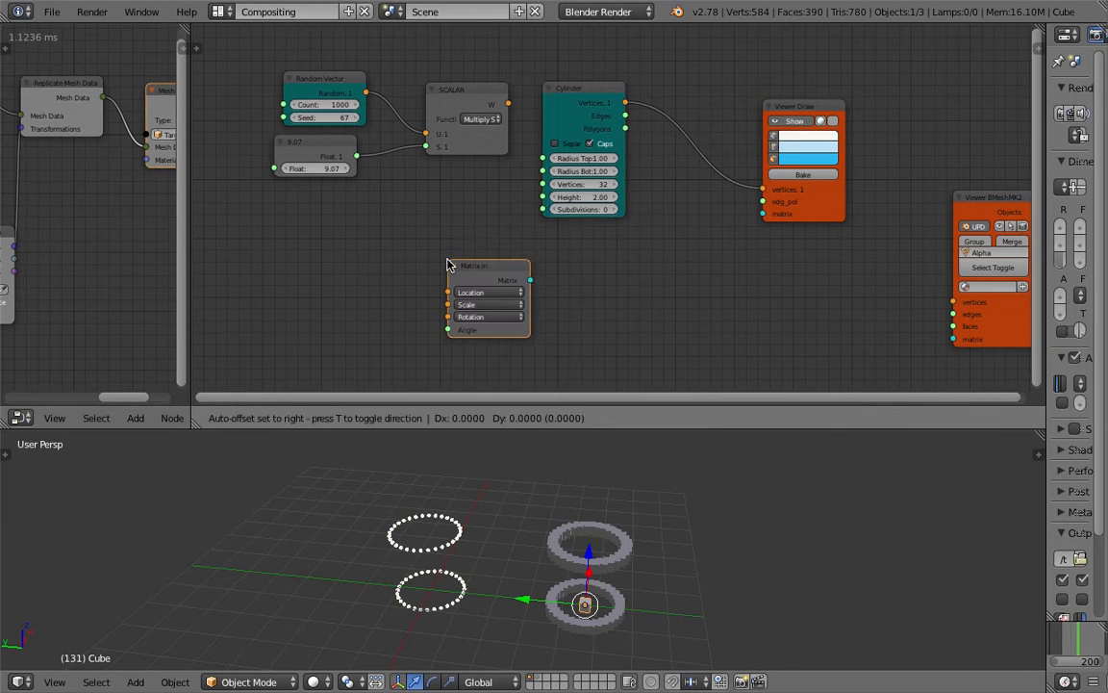
left_click(448, 264)
mouse_move(530, 280)
left_mouse_down()
mouse_move(719, 240)
mouse_move(686, 228)
left_mouse_up()
left_click_drag(501, 267, 598, 272)
Add a Plane generator beside the Matrix in node and link its Vertices to the Location input
key("shift+a")
left_click(418, 251)
type("grid")
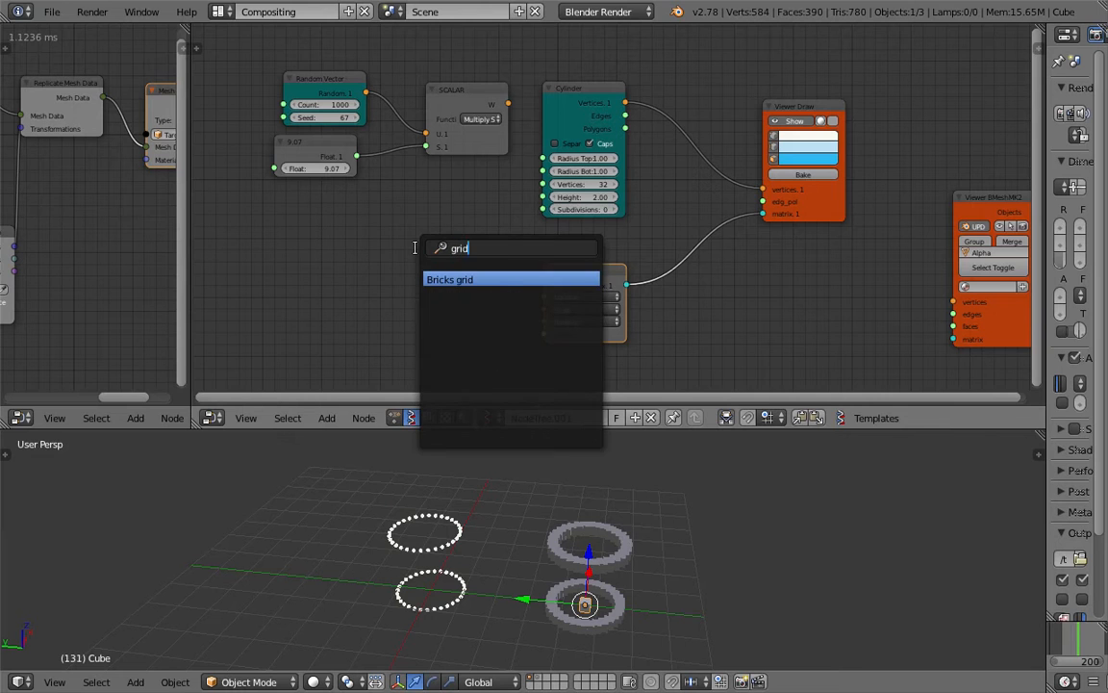
type("plane")
key("Return")
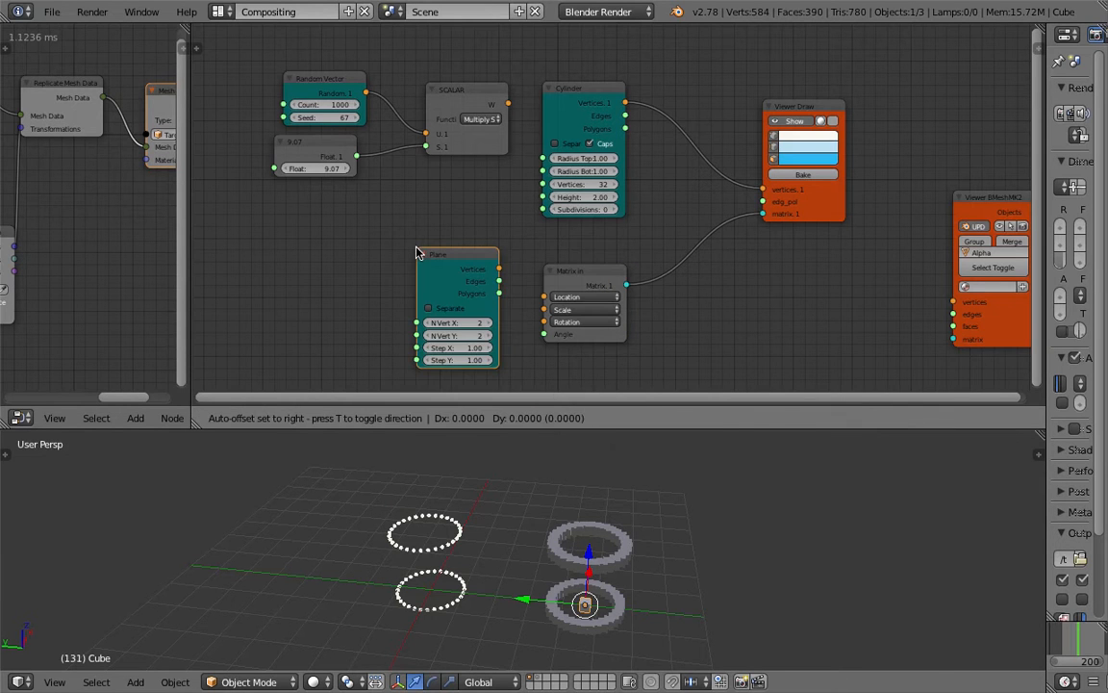
left_click(390, 249)
middle_click_drag(470, 563, 441, 563)
left_click_drag(467, 267, 545, 297)
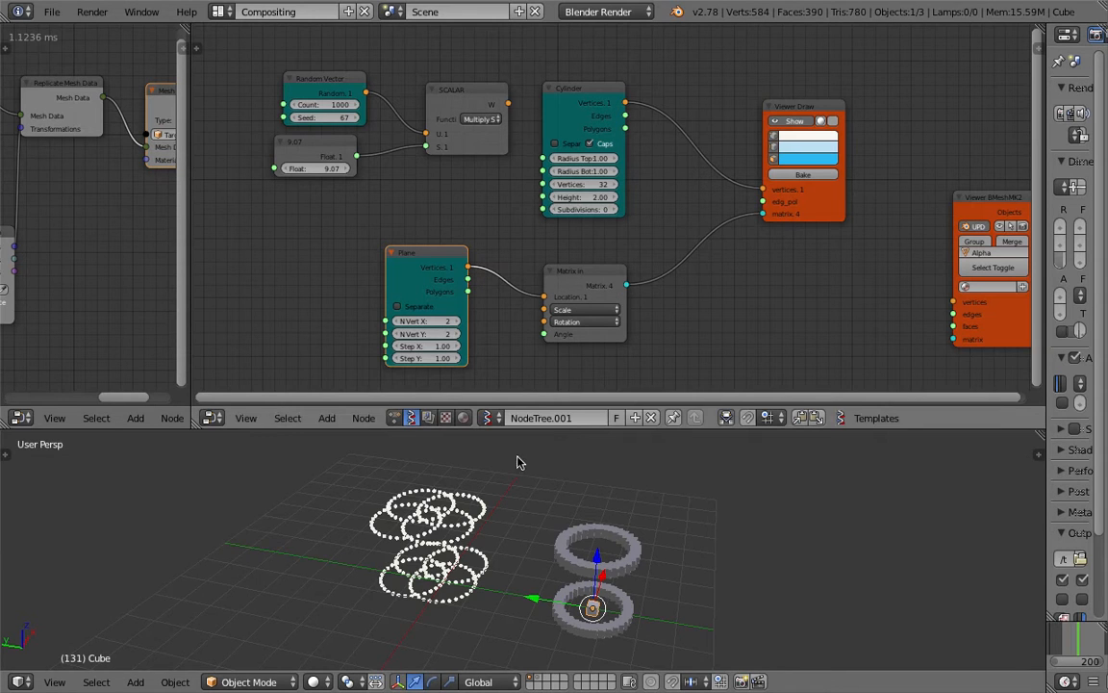
Set the Plane's Step X to 3.28 and Step Y to 3.04, and raise N Vert X to 47 and N Vert Y to 33
left_click_drag(436, 346, 520, 357)
left_click(457, 322)
left_click(457, 321)
left_click(457, 321)
left_click(457, 321)
left_click(457, 321)
left_click(458, 334)
left_click(457, 334)
left_click(458, 334)
left_click(458, 333)
scroll(539, 505, "down", 4)
middle_click_drag(539, 504, 585, 562, "shift")
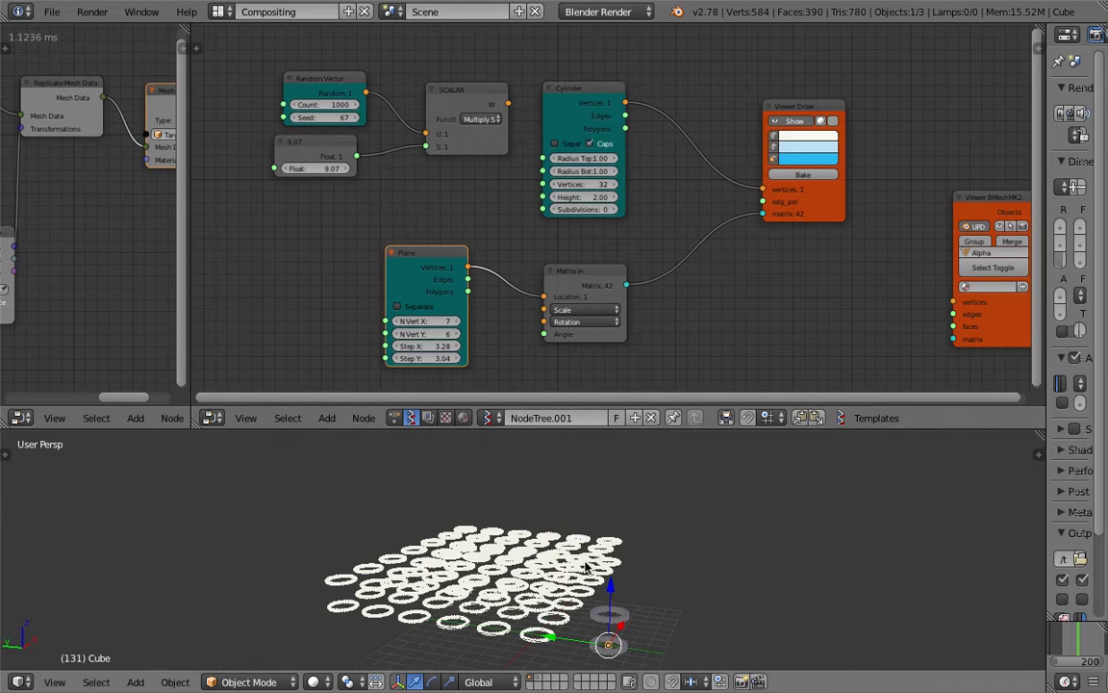
left_click_drag(432, 321, 461, 334)
middle_click_drag(658, 527, 547, 565)
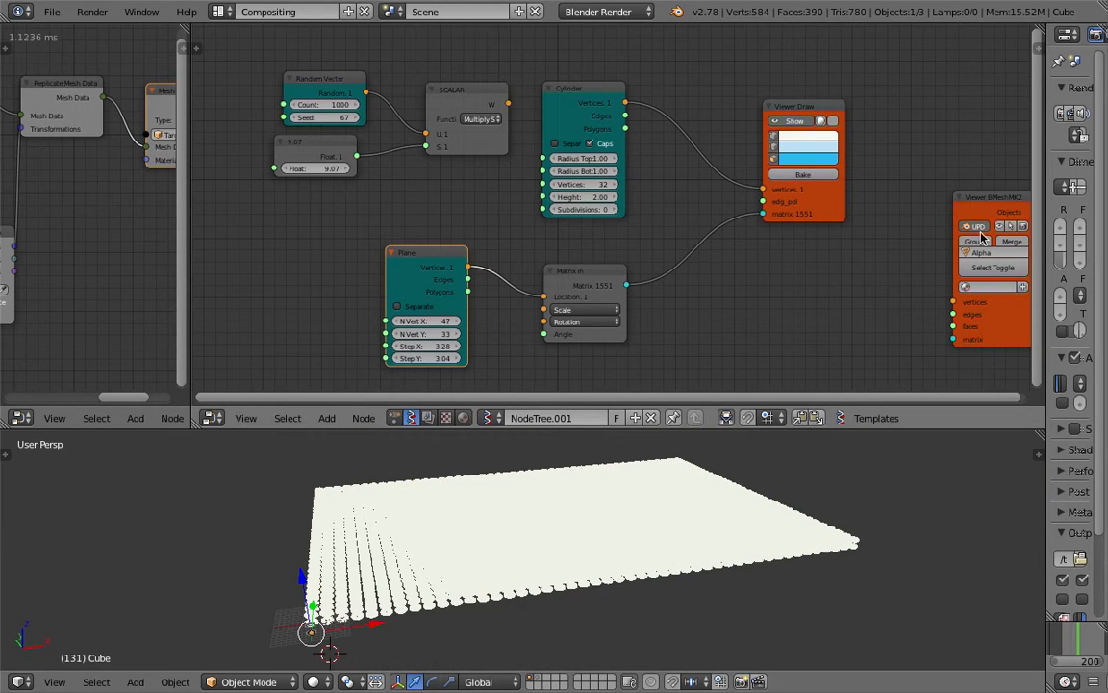
Reposition the unlinked Viewer BMeshMK2 node clear of Viewer Draw and save the file
left_click_drag(980, 198, 960, 173)
middle_click_drag(929, 254, 903, 255)
middle_click_drag(739, 536, 460, 566)
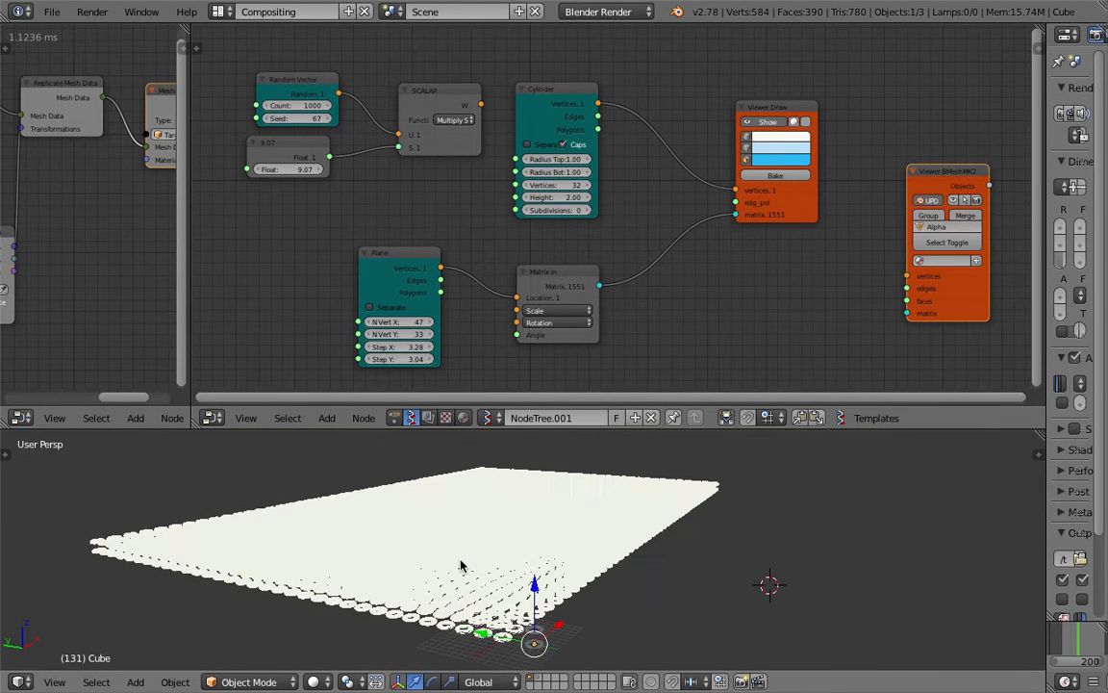
scroll(644, 313, "up", 1)
middle_click_drag(660, 335, 539, 306)
scroll(599, 302, "down", 1)
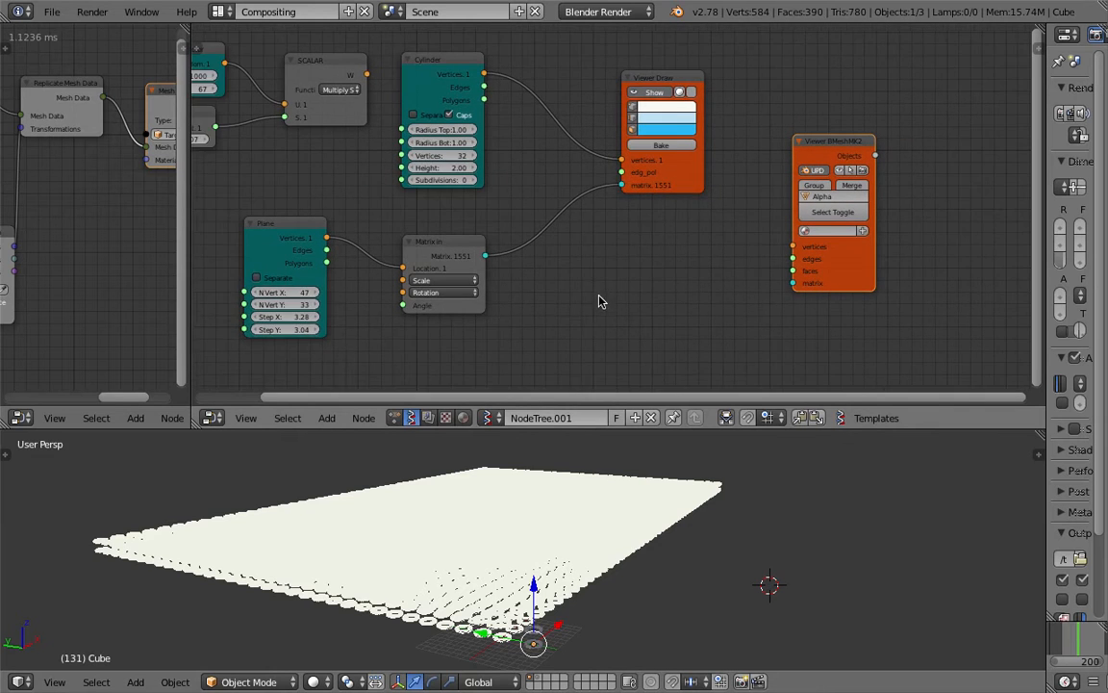
scroll(594, 289, "right", 1, "ctrl")
key("shift+a")
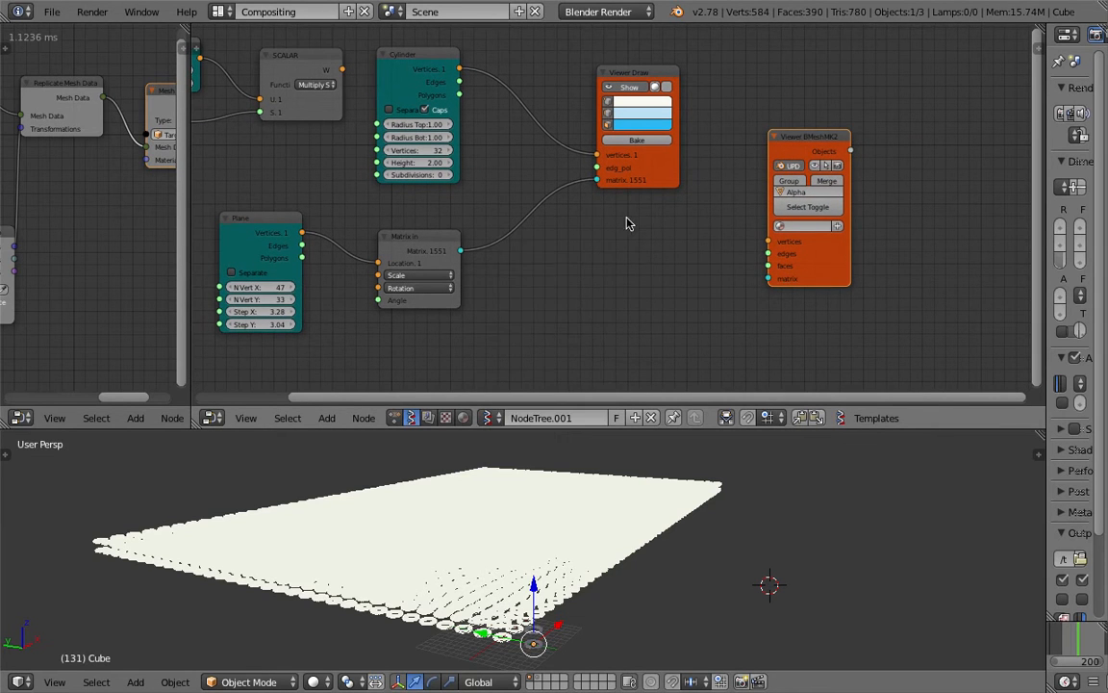
middle_click_drag(634, 219, 634, 229)
left_click_drag(800, 147, 875, 144)
key("ctrl+s")
left_click(650, 240)
middle_click_drag(581, 574, 554, 277)
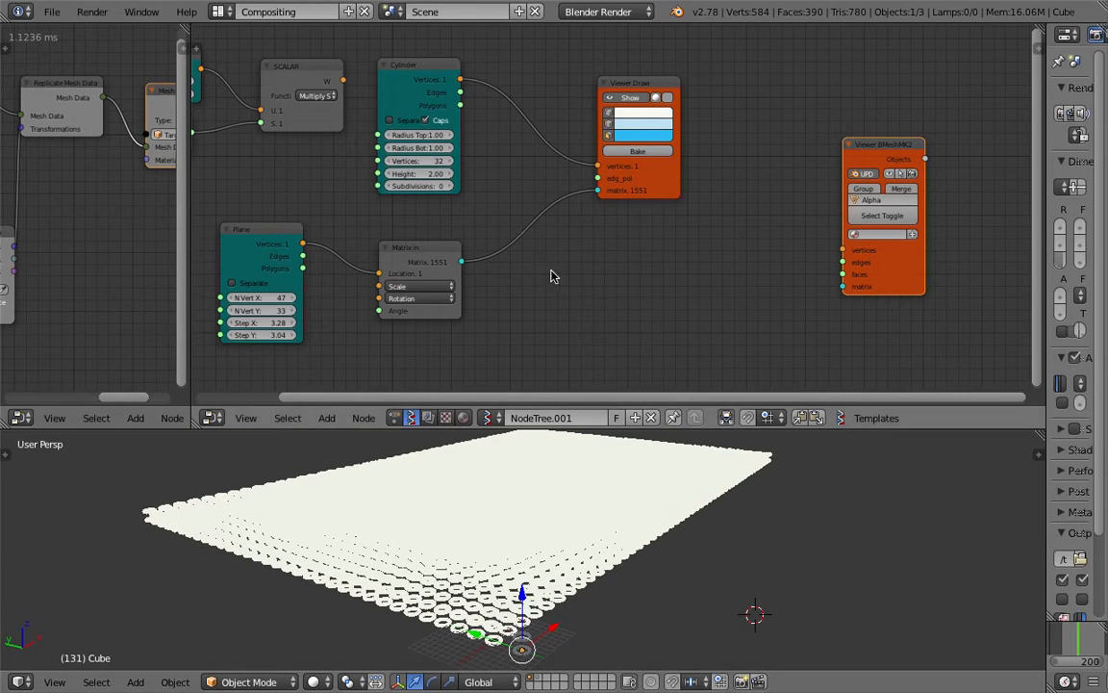
Set the Plane's N Vert X and N Vert Y to 4
middle_click_drag(332, 337, 409, 321)
left_click_drag(356, 287, 356, 297)
type("4")
key("Return")
middle_click_drag(477, 568, 560, 510, "shift")
scroll(543, 518, "up", 8)
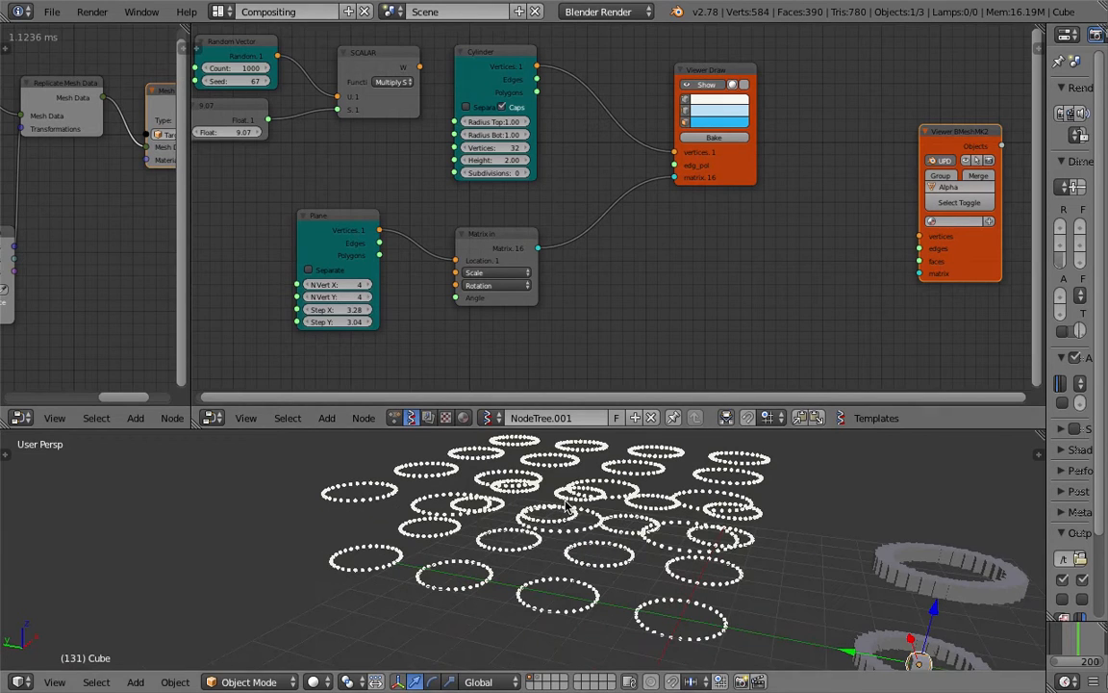
Set the Cylinder's Subdivisions to 5 and view the grid of cylinder points
left_click(523, 174)
left_click(524, 174)
left_click(523, 174)
left_click(523, 174)
left_click(524, 174)
middle_click_drag(677, 444, 612, 525)
scroll(703, 516, "down", 3)
middle_click_drag(524, 520, 517, 552)
mouse_move(485, 511)
middle_mouse_down()
mouse_move(473, 544)
mouse_move(475, 527)
middle_mouse_up()
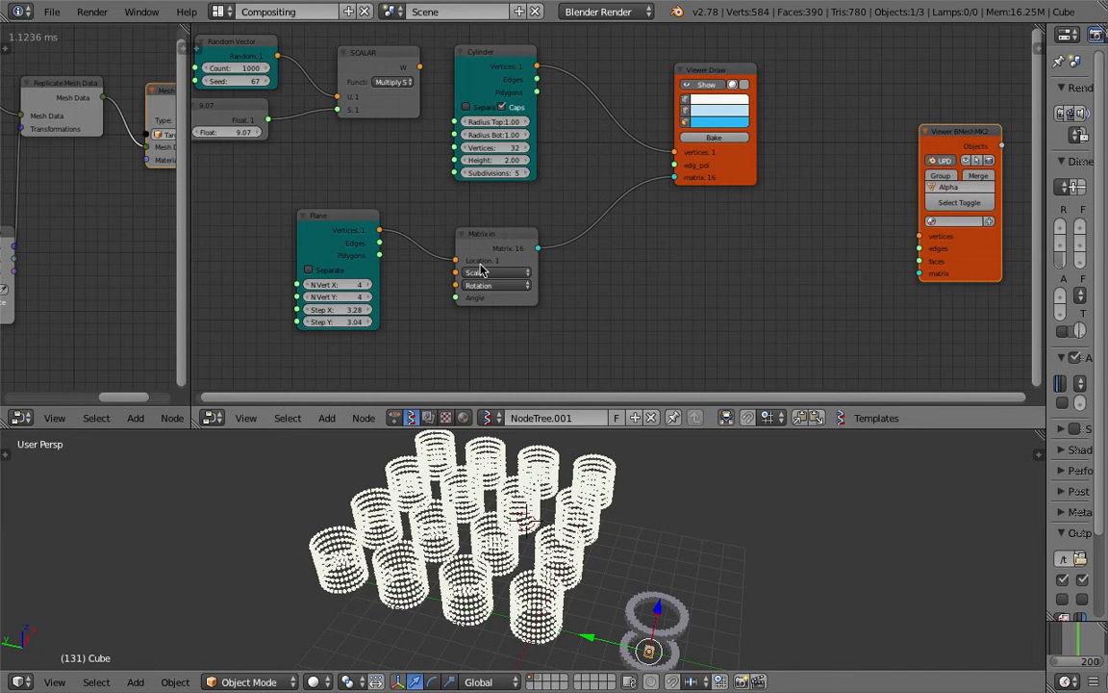
Move the Matrix in and Plane nodes closer to Viewer Draw, below the Cylinder node
left_click_drag(489, 236, 559, 220)
left_click_drag(350, 223, 397, 218)
middle_click_drag(526, 517, 430, 483)
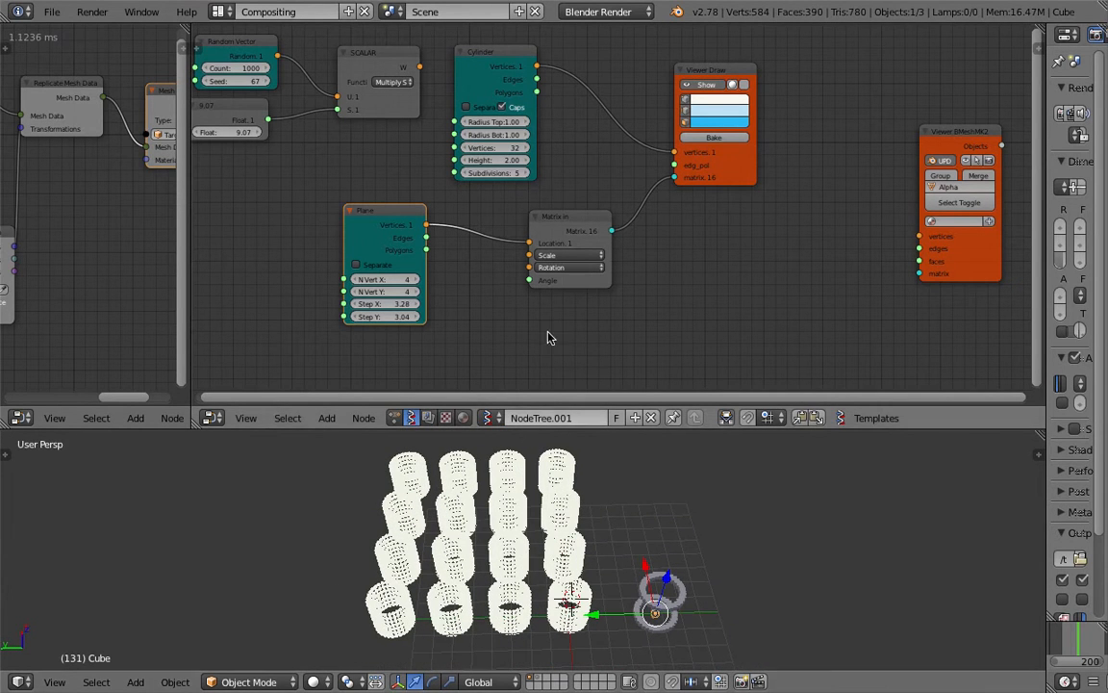
left_click_drag(532, 216, 566, 202)
left_click_drag(370, 209, 425, 212)
middle_click_drag(545, 558, 557, 530)
middle_click_drag(327, 323, 378, 323)
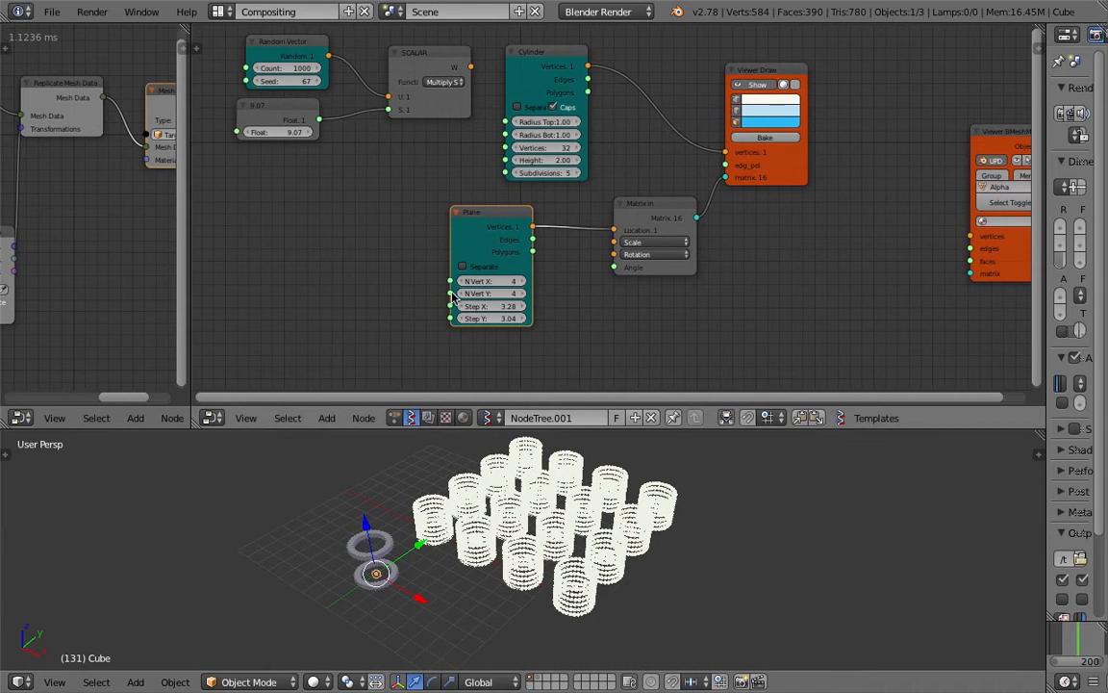
Tidy the node layout by nudging the Plane, Viewer Draw and Cylinder nodes
middle_click_drag(235, 212, 1096, 247)
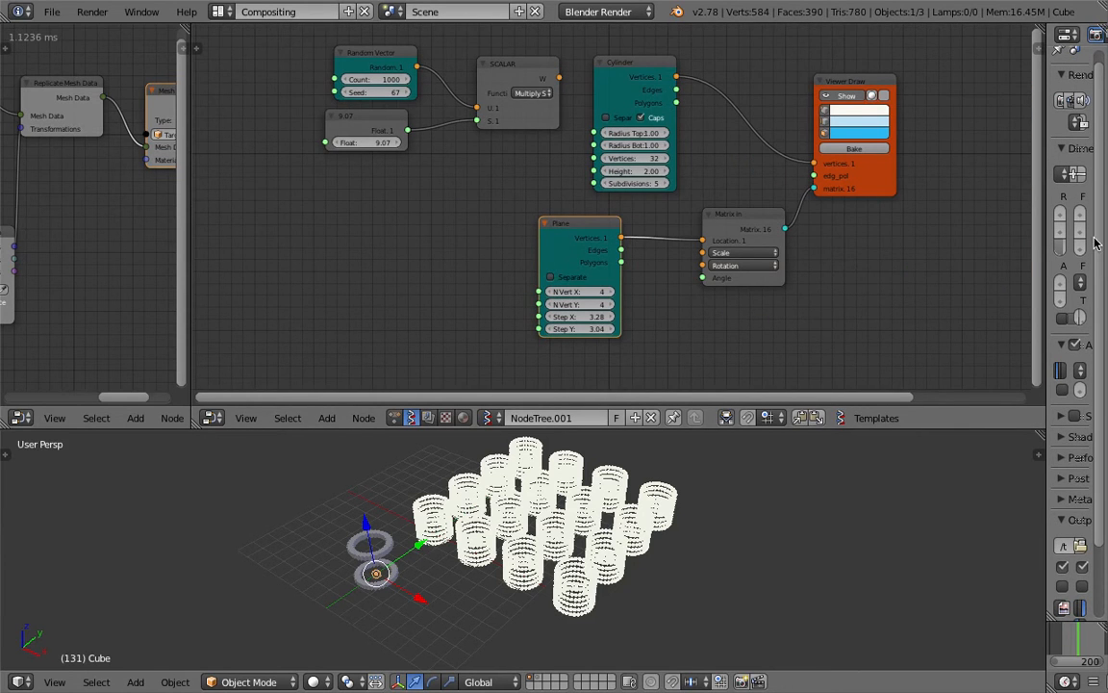
middle_click_drag(419, 218, 360, 240)
middle_click_drag(650, 452, 667, 455)
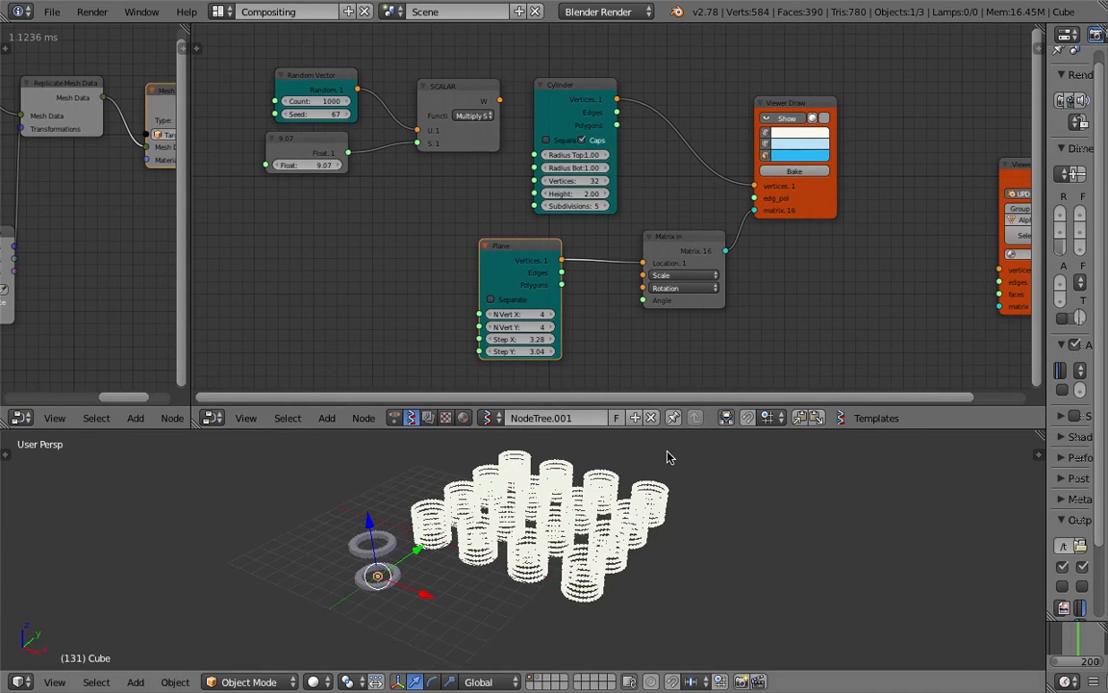
middle_click_drag(618, 239, 559, 241)
left_click_drag(500, 248, 521, 248)
middle_click_drag(620, 254, 534, 220)
scroll(541, 230, "up", 3)
left_click_drag(376, 234, 400, 228)
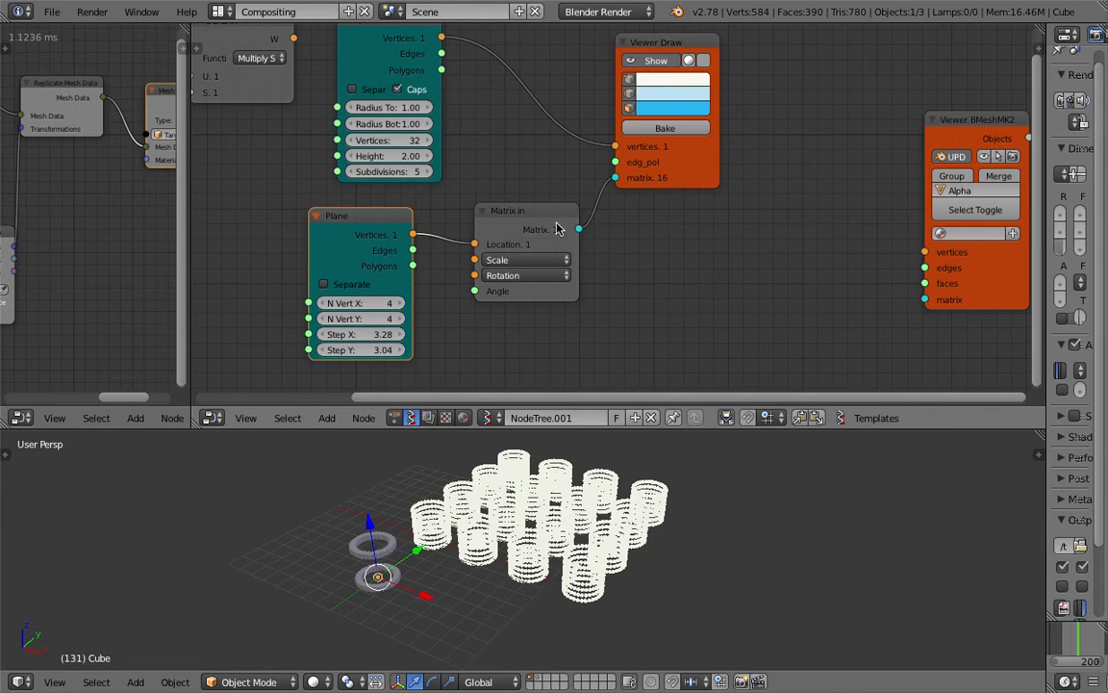
left_click_drag(672, 175, 689, 182)
middle_click_drag(478, 126, 505, 145)
scroll(499, 135, "down", 2)
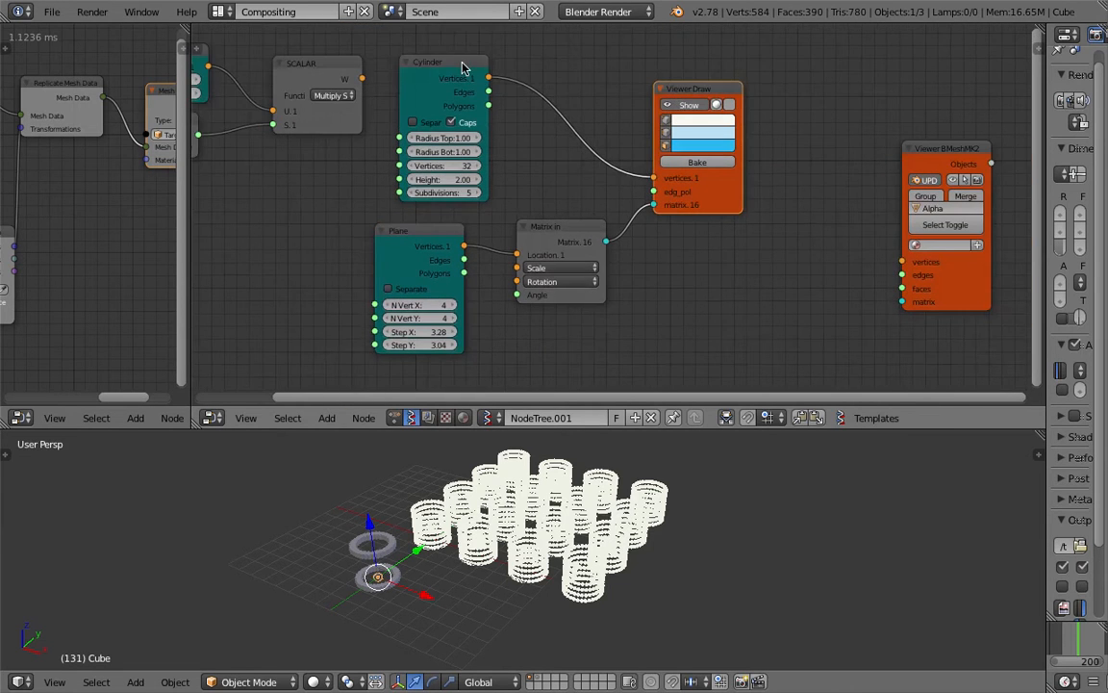
left_click_drag(450, 95, 470, 95)
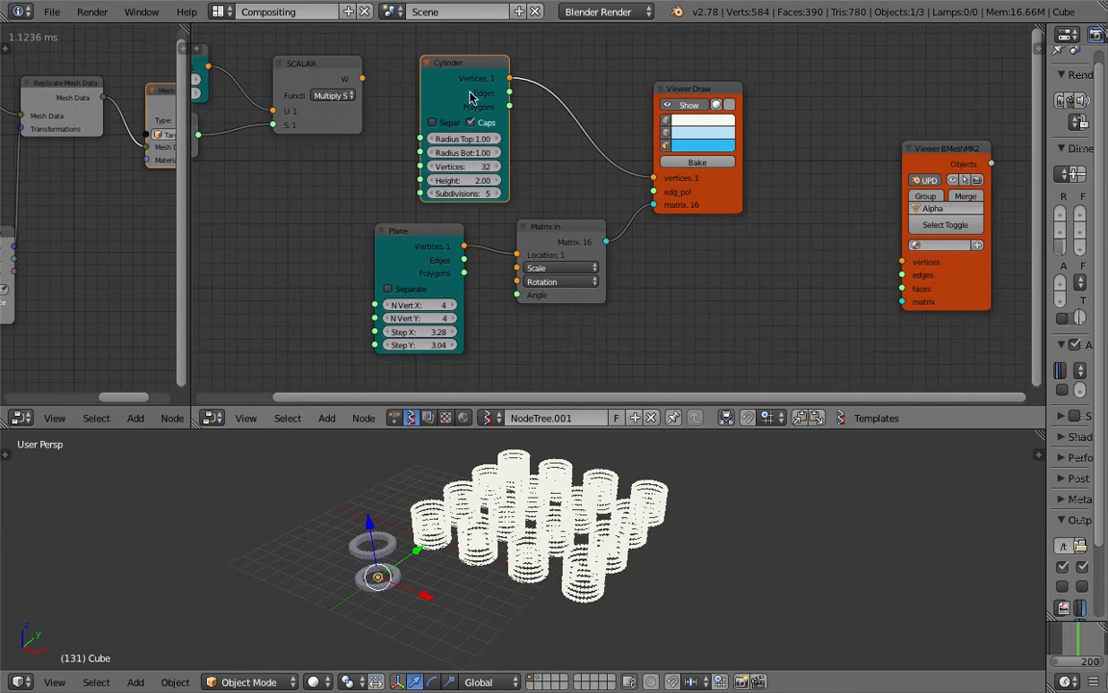
Bake the cylinder grid from Viewer Draw, hide its preview, and move several of the baked cylinders apart
left_click(698, 162)
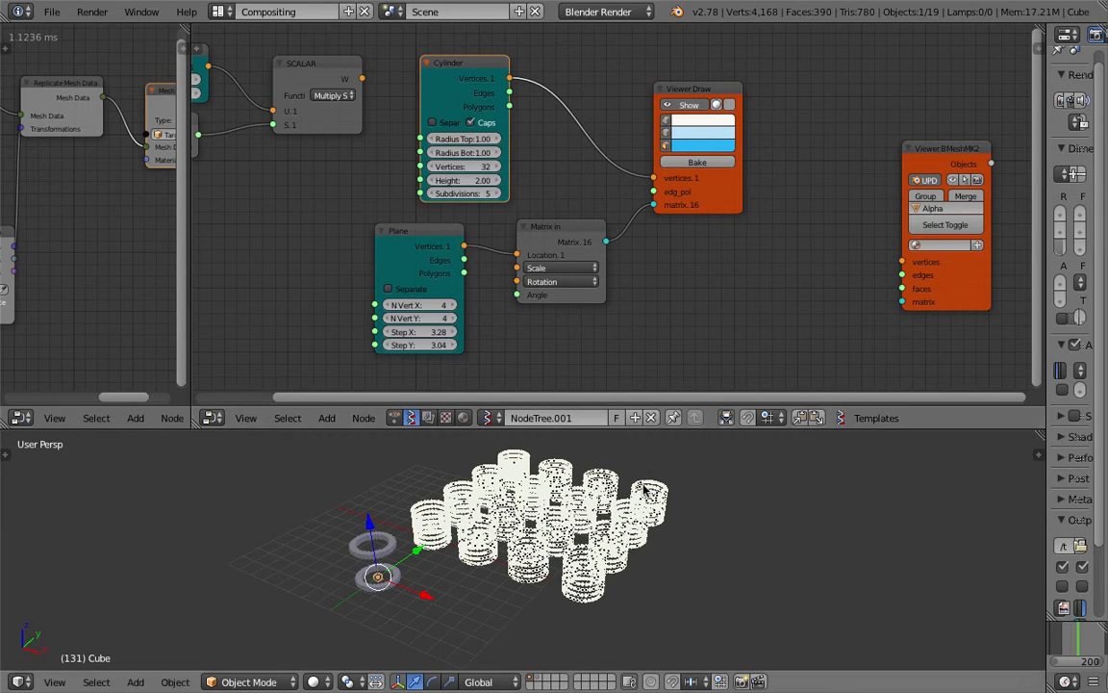
left_click(688, 104)
right_click_drag(648, 503, 725, 489)
right_click_drag(631, 525, 756, 518)
right_click_drag(612, 495, 825, 503)
right_click_drag(583, 510, 727, 479)
right_click_drag(606, 552, 770, 524)
Box-select all the baked cylinder objects and delete them from the scene
scroll(664, 526, "down", 2)
middle_click_drag(655, 525, 634, 517)
key("b")
left_click_drag(462, 465, 767, 651)
key("x")
left_click(738, 591)
scroll(552, 512, "up", 2)
middle_click_drag(552, 496, 550, 513)
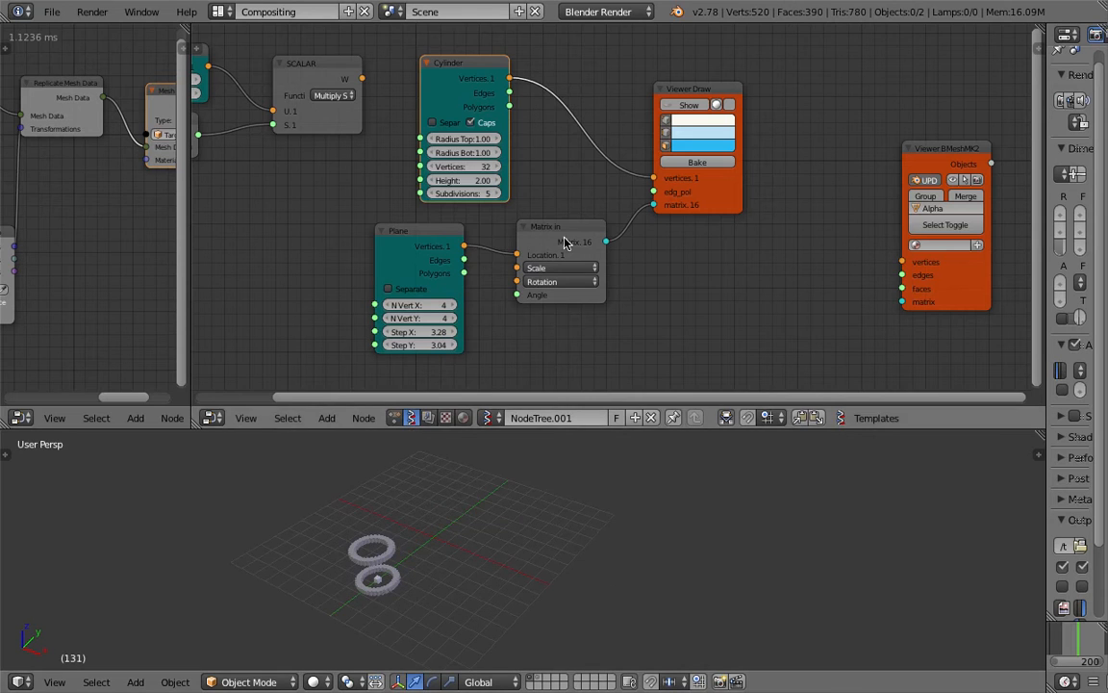
Move the Matrix in, Plane and Viewer Draw nodes outward to open a gap after the Cylinder node
left_click_drag(539, 229, 496, 245)
left_click_drag(404, 231, 359, 245)
left_click_drag(700, 114, 798, 112)
Insert a List Repeater node into the link between Cylinder Vertices and Viewer Draw vertices
key("ctrl+f")
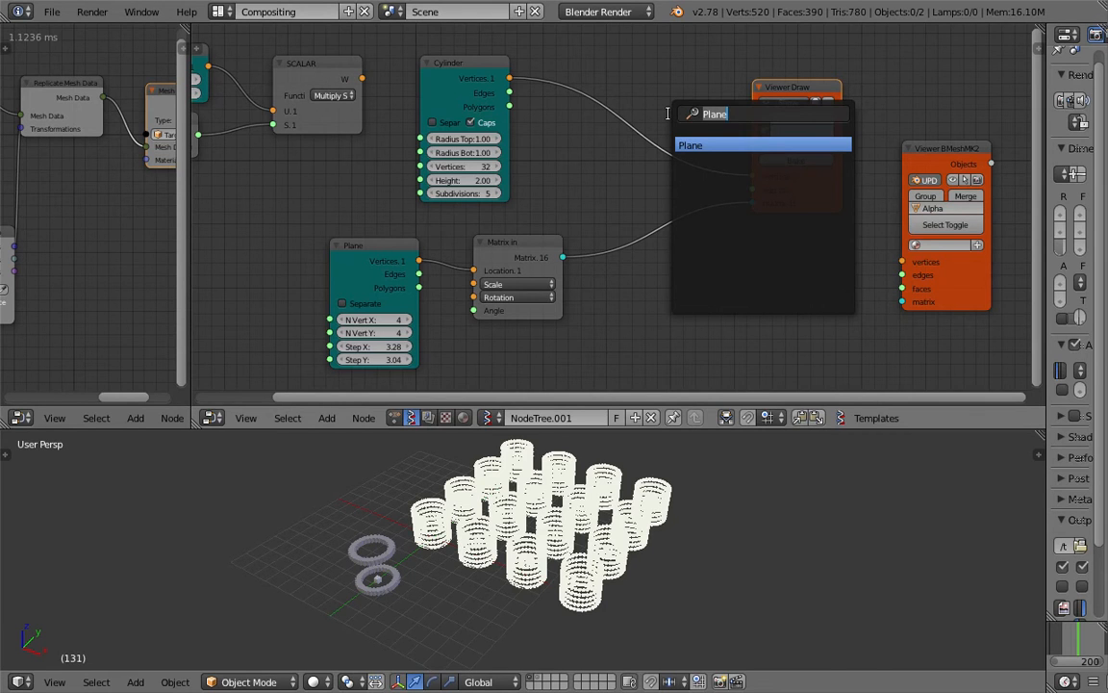
type("repea")
key("Return")
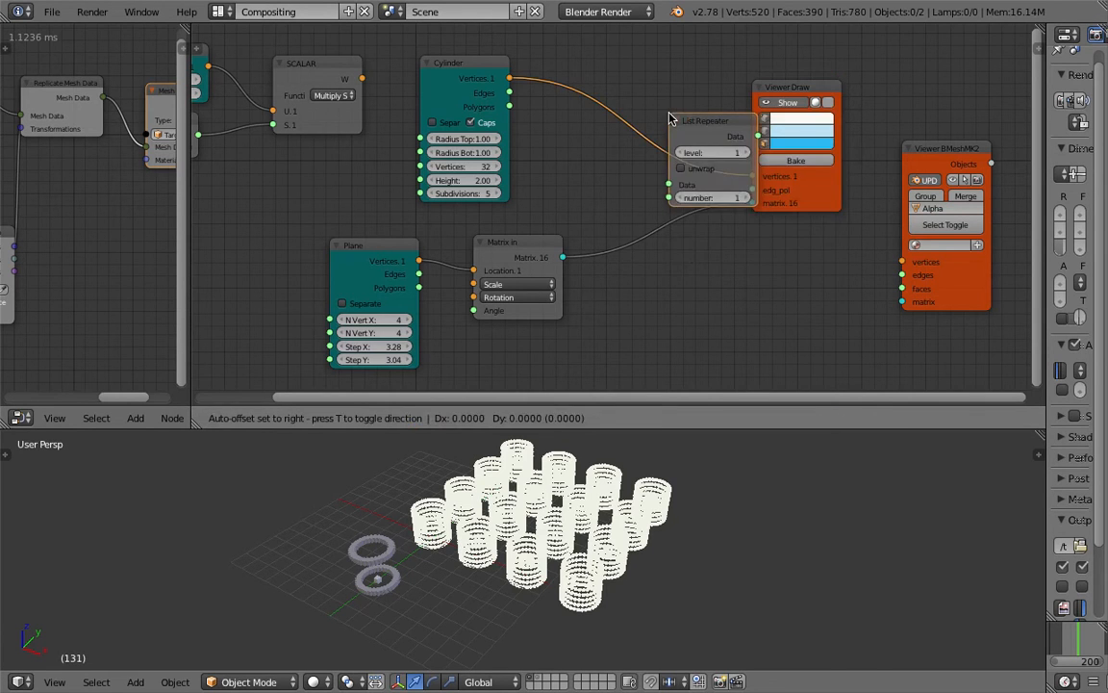
left_click(634, 157)
Set the List Repeater's number to 16
left_click(651, 175)
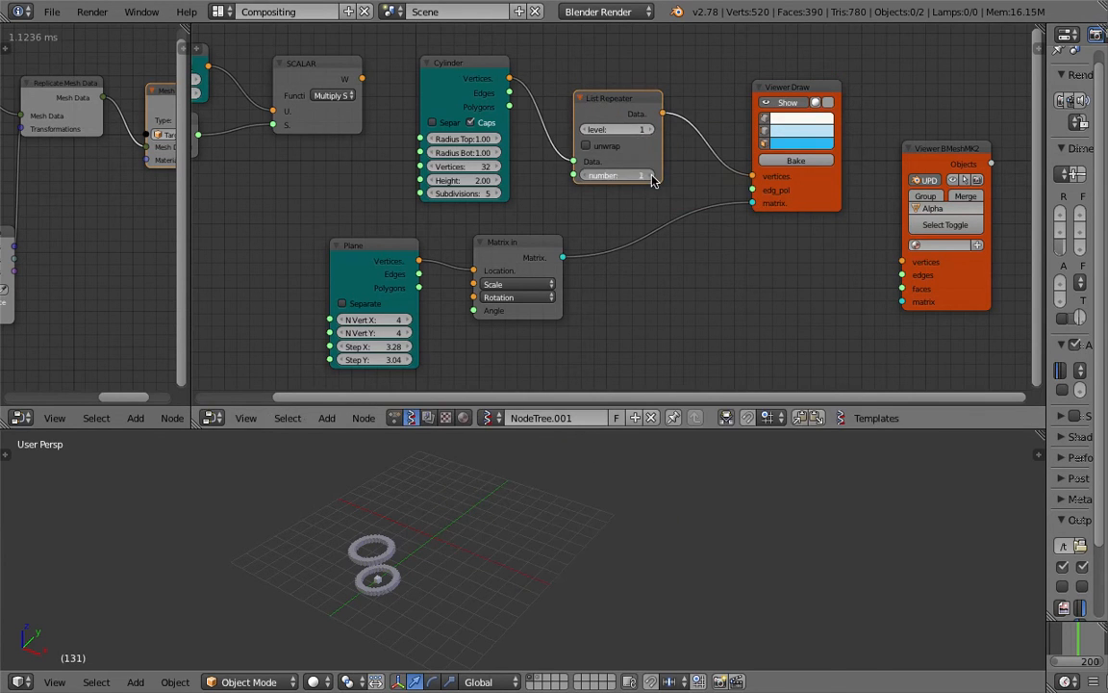
left_click(651, 175)
left_click(652, 175)
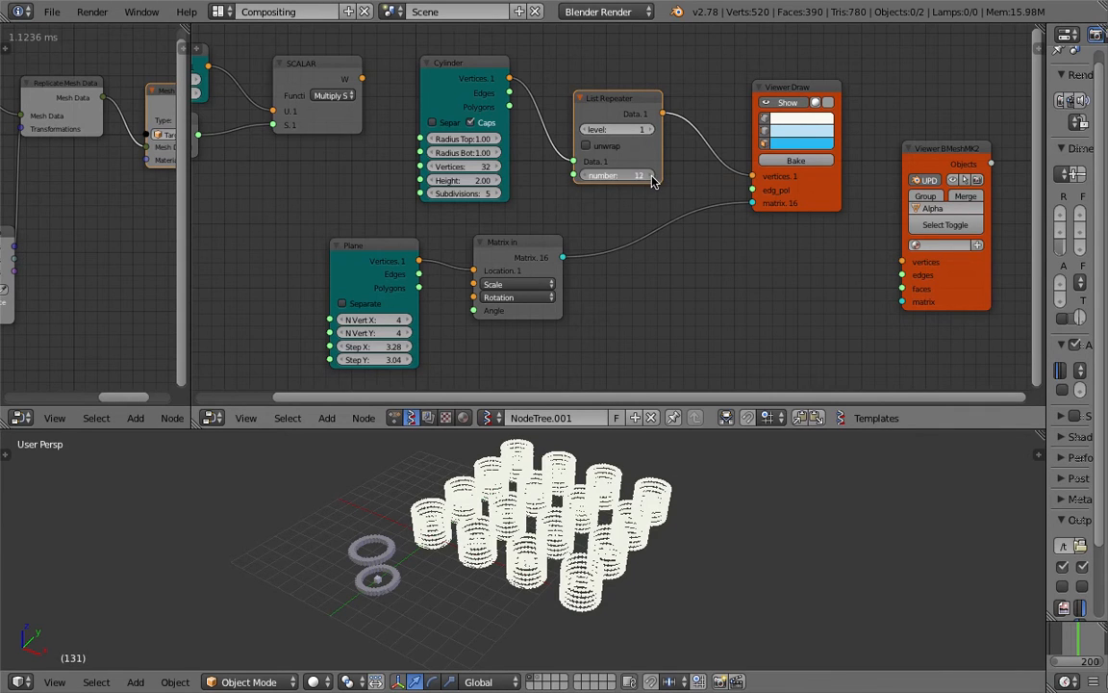
left_click(651, 176)
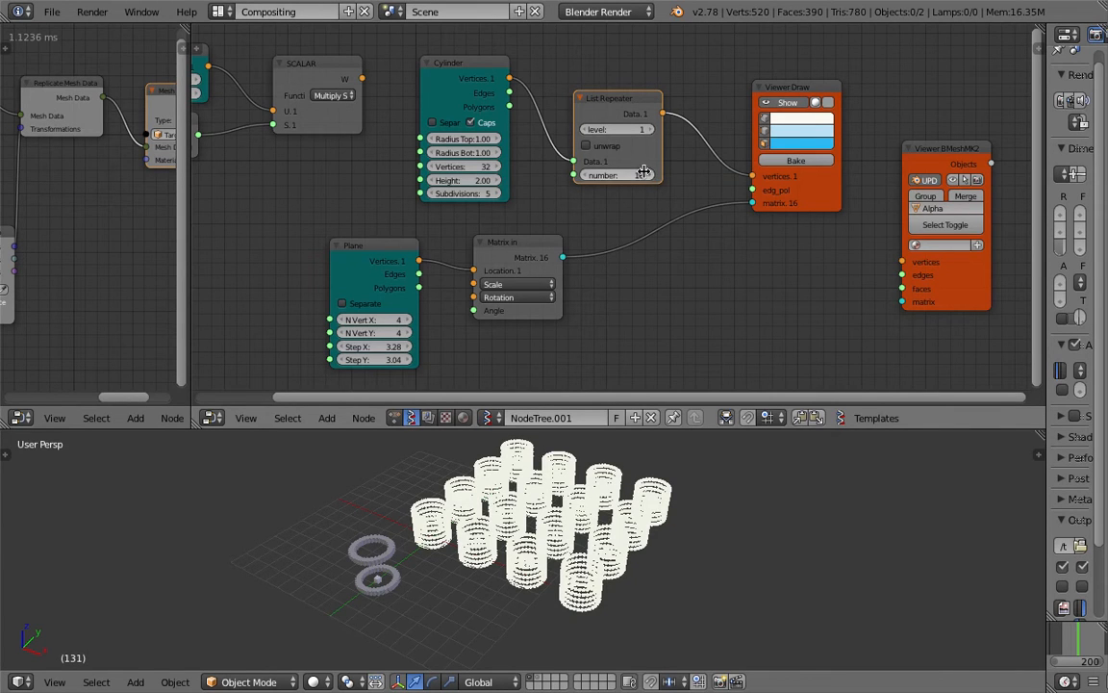
Try level 2 on the List Repeater, return it to level 1 and enable unwrap
left_click_drag(644, 159, 661, 157)
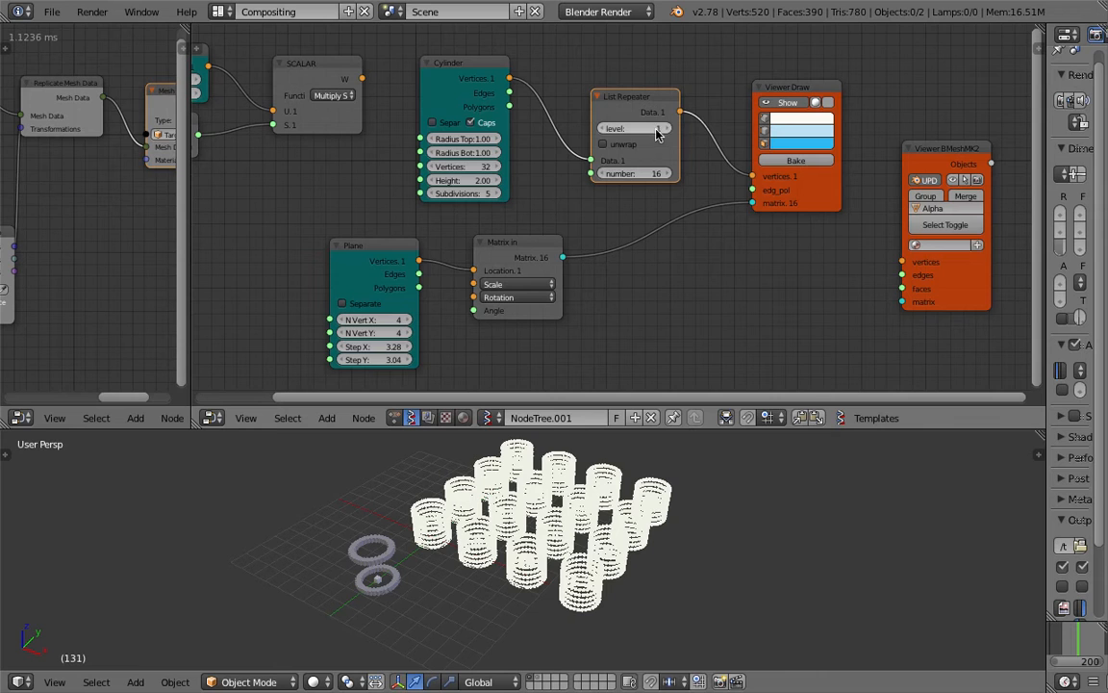
left_click(663, 129)
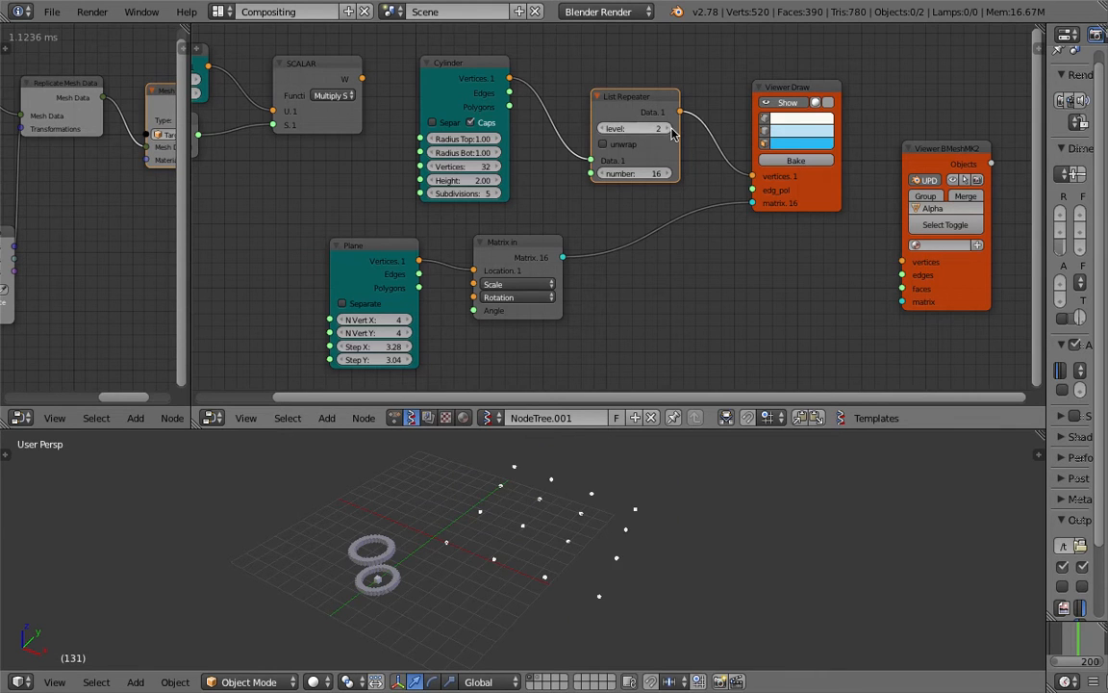
left_click(601, 129)
left_click_drag(634, 119, 599, 119)
Space out the Matrix in, List Repeater, Cylinder and Viewer Draw nodes and save over the existing file
scroll(625, 123, "up", 1)
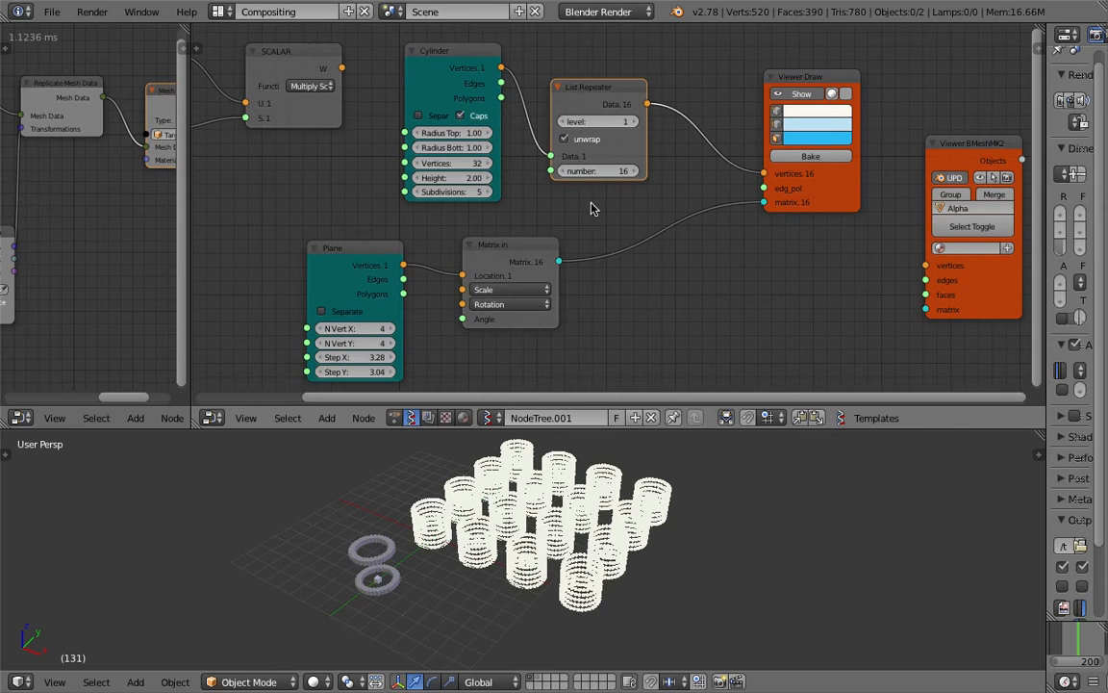
left_click_drag(545, 254, 573, 258)
left_click_drag(607, 95, 603, 107)
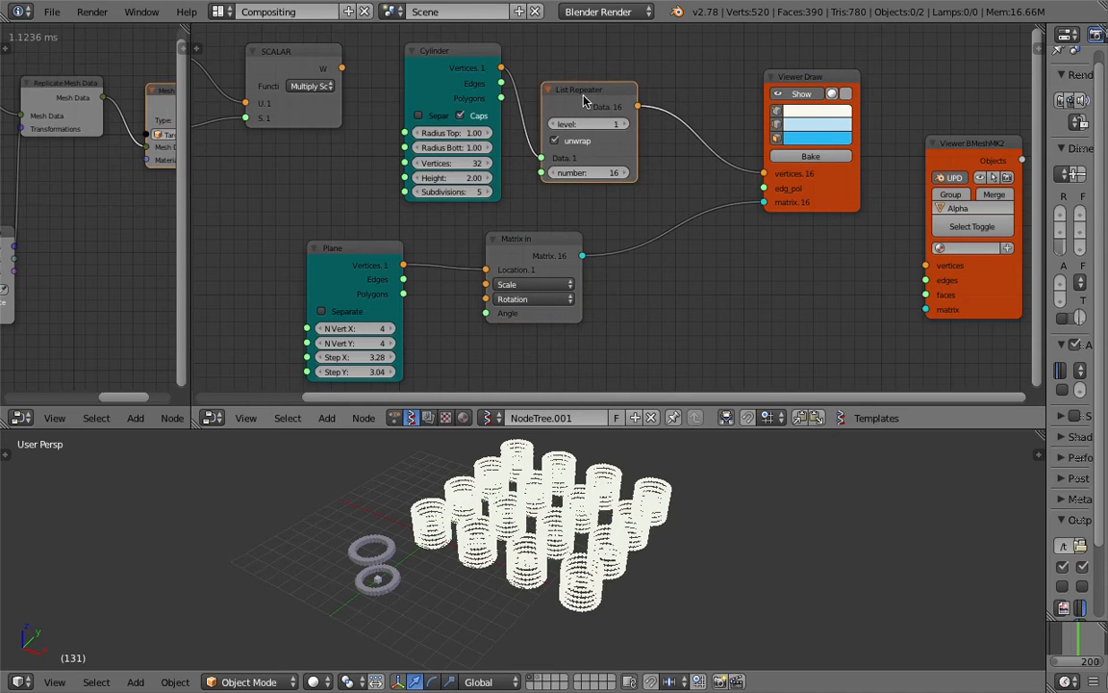
middle_click_drag(594, 103, 560, 104)
left_click_drag(559, 103, 562, 92)
left_click_drag(423, 65, 409, 71)
middle_click_drag(641, 102, 582, 104)
left_click_drag(704, 84, 778, 73)
mouse_move(658, 134)
middle_mouse_down()
mouse_move(580, 136)
mouse_move(585, 103)
middle_mouse_up()
key("ctrl+s")
left_click(578, 137)
Insert a Matrix Apply node between List Repeater and Viewer Draw, and connect Matrix in to its Matrixes input
key("shift+a")
left_click(579, 96)
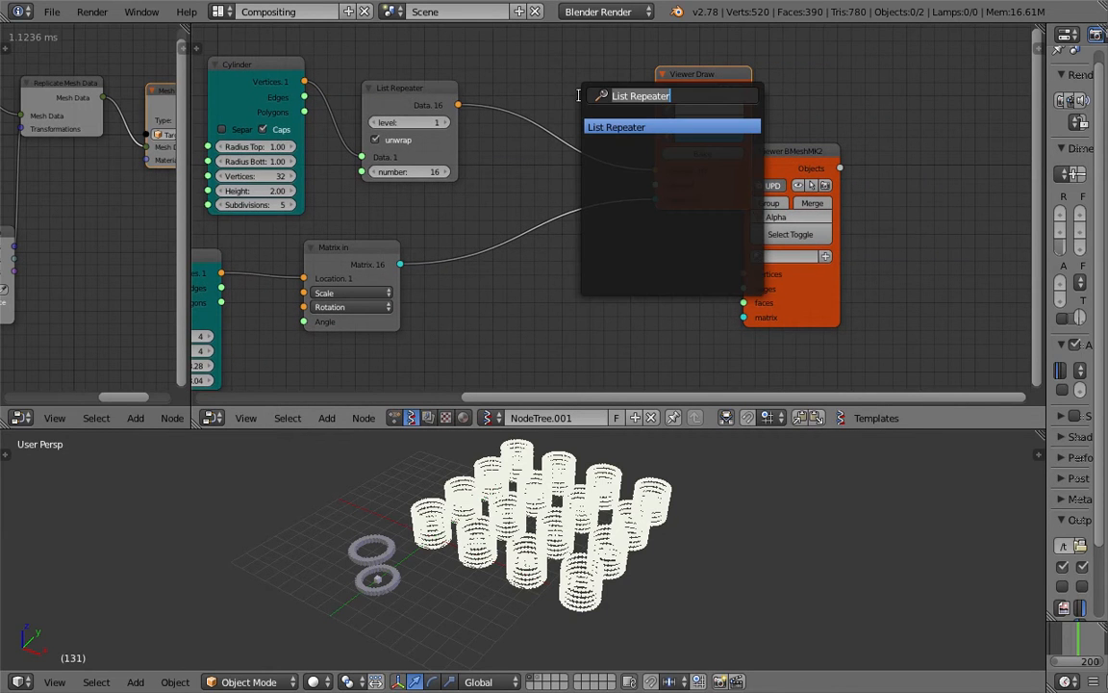
type("apply")
key("Down")
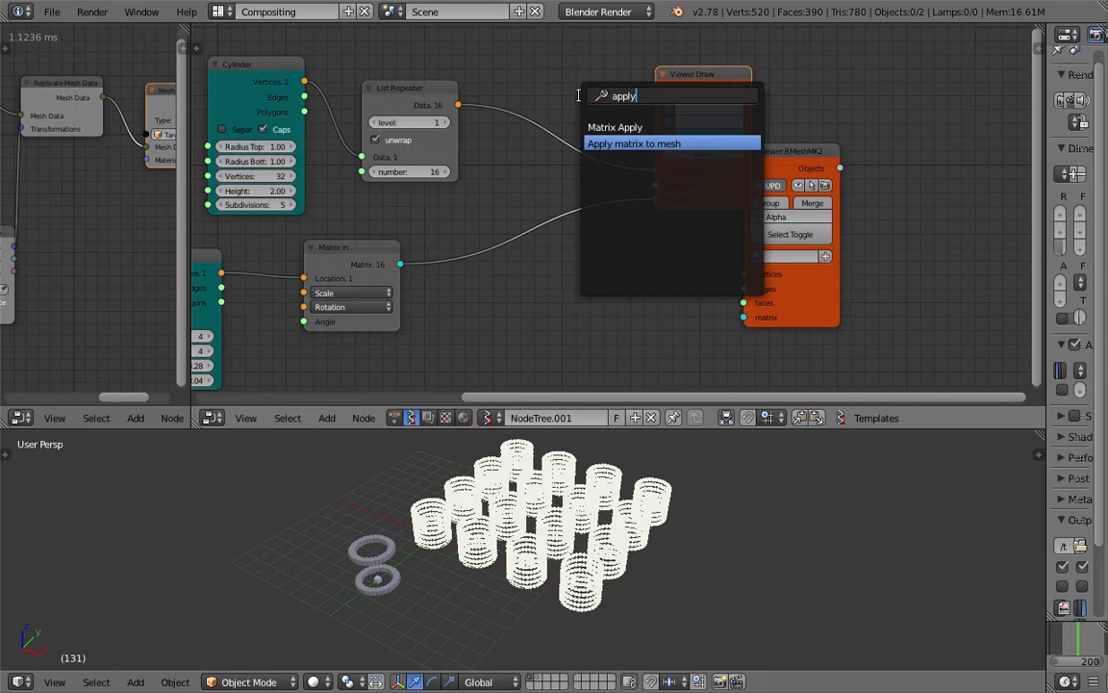
key("Up")
key("Return")
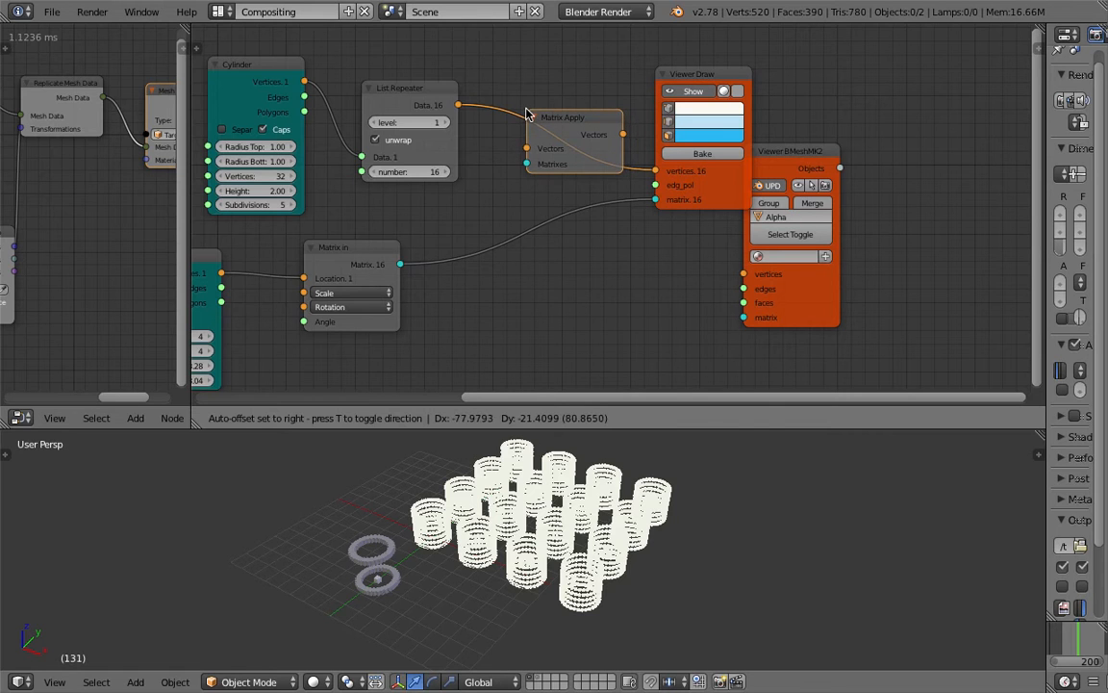
left_click(547, 143)
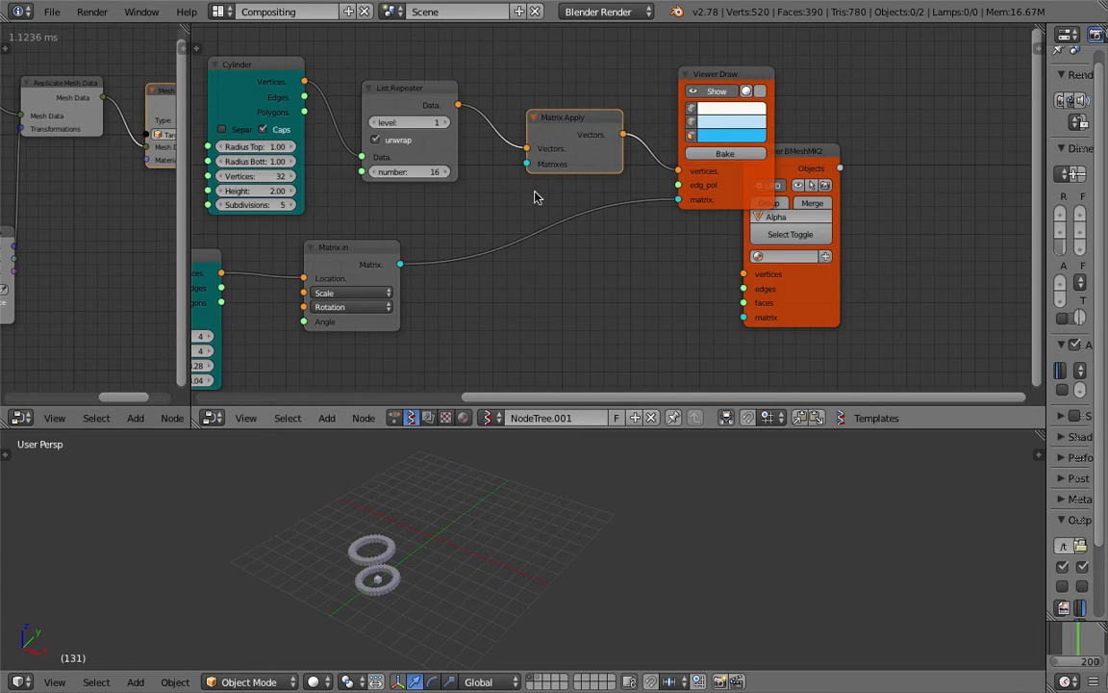
left_click_drag(399, 264, 550, 169)
scroll(678, 486, "down", 1)
mouse_move(674, 499)
middle_mouse_down()
mouse_move(742, 480)
mouse_move(685, 492)
middle_mouse_up()
Move the Viewer BMeshMK2 node clear of Viewer Draw and nudge the Viewer Draw and Matrix Apply nodes
left_click_drag(714, 77, 706, 69)
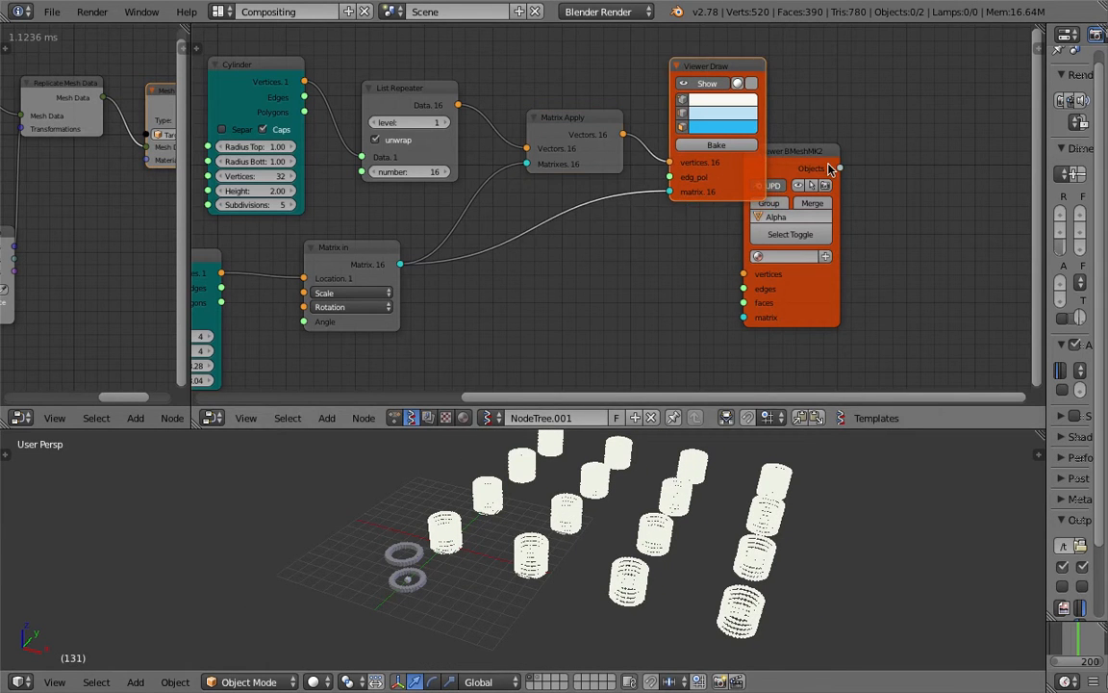
left_click_drag(828, 169, 936, 189)
left_click_drag(752, 191, 754, 196)
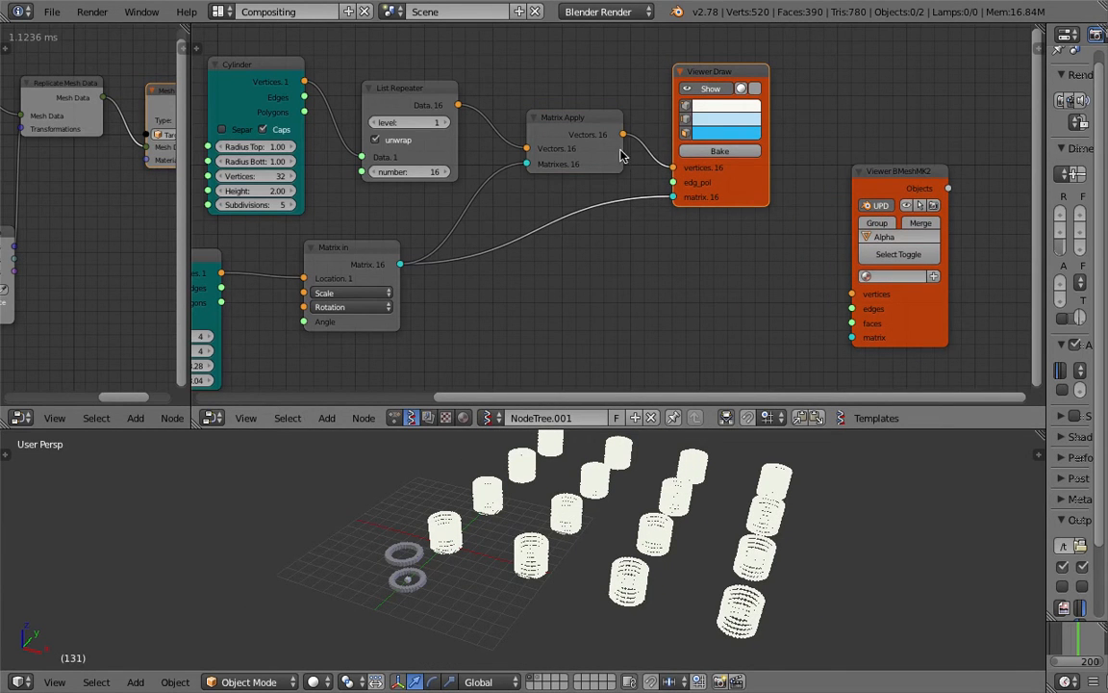
left_click_drag(590, 130, 577, 131)
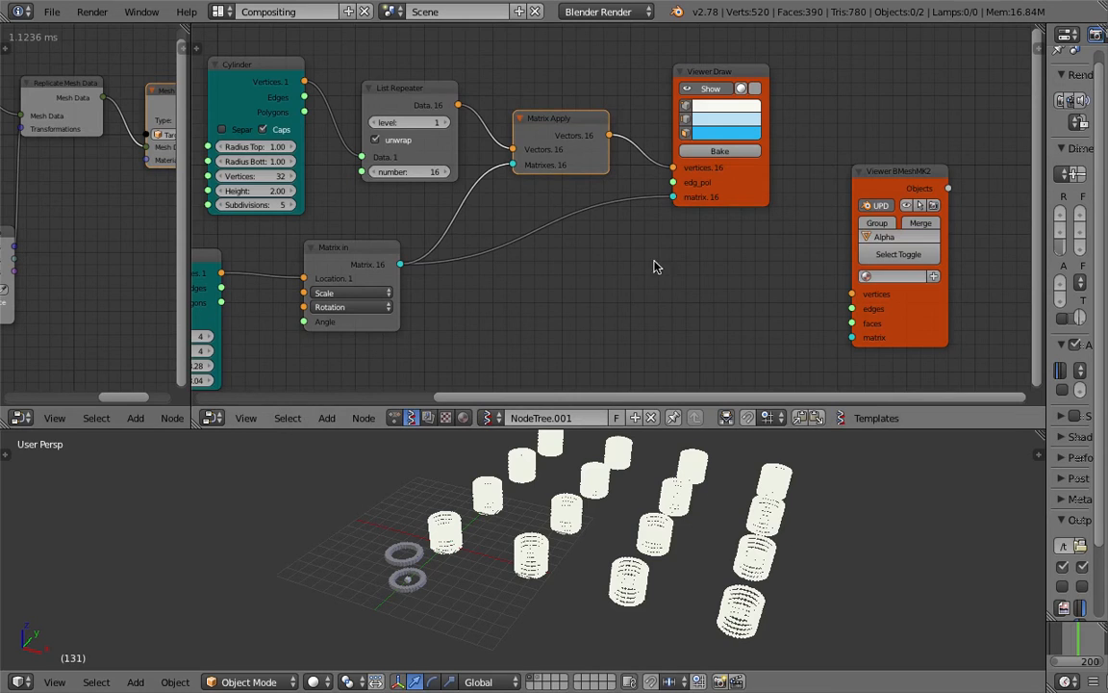
Delete the Matrix Apply node and add an Apply matrix to mesh node in its place
key("x")
key("space")
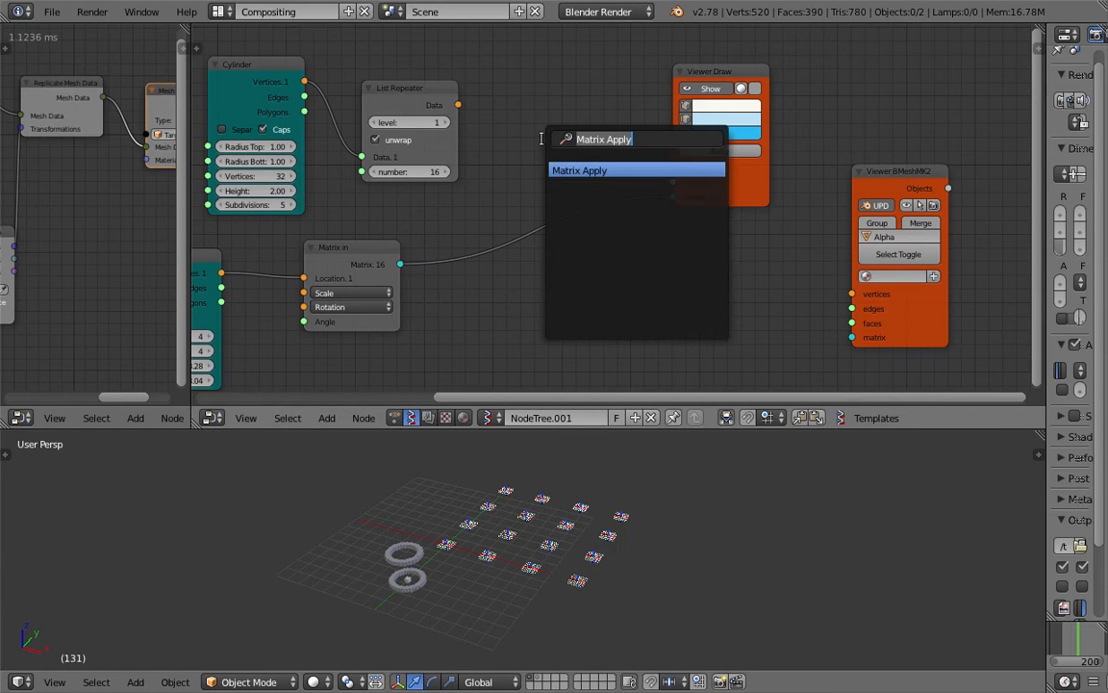
type("mesh jo")
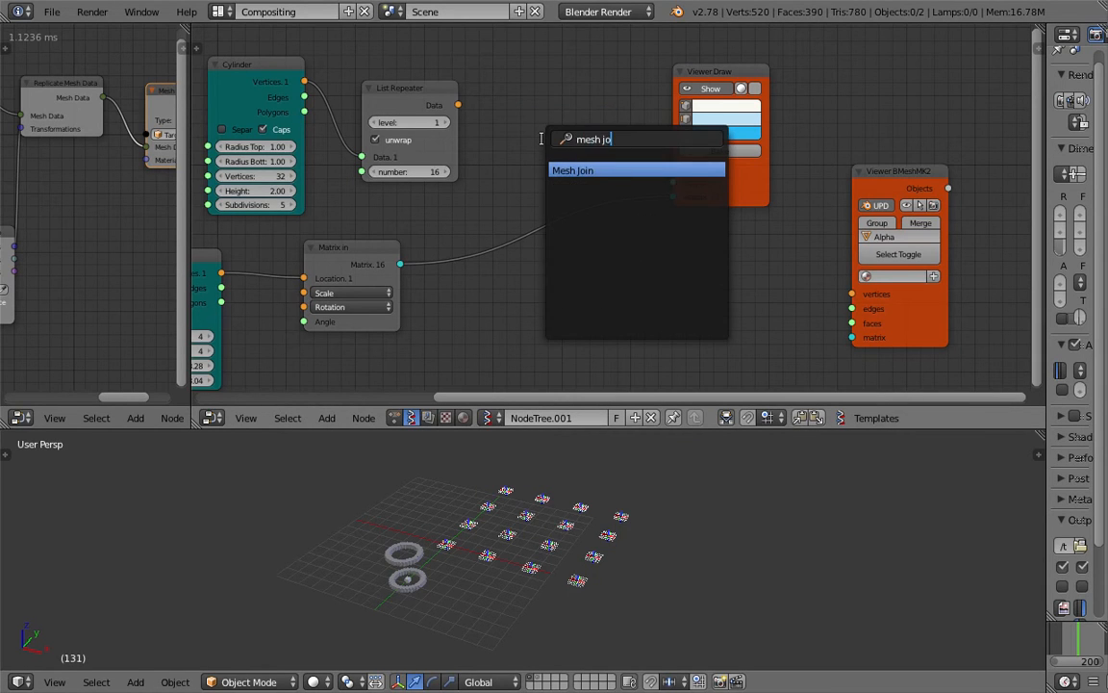
type("apply")
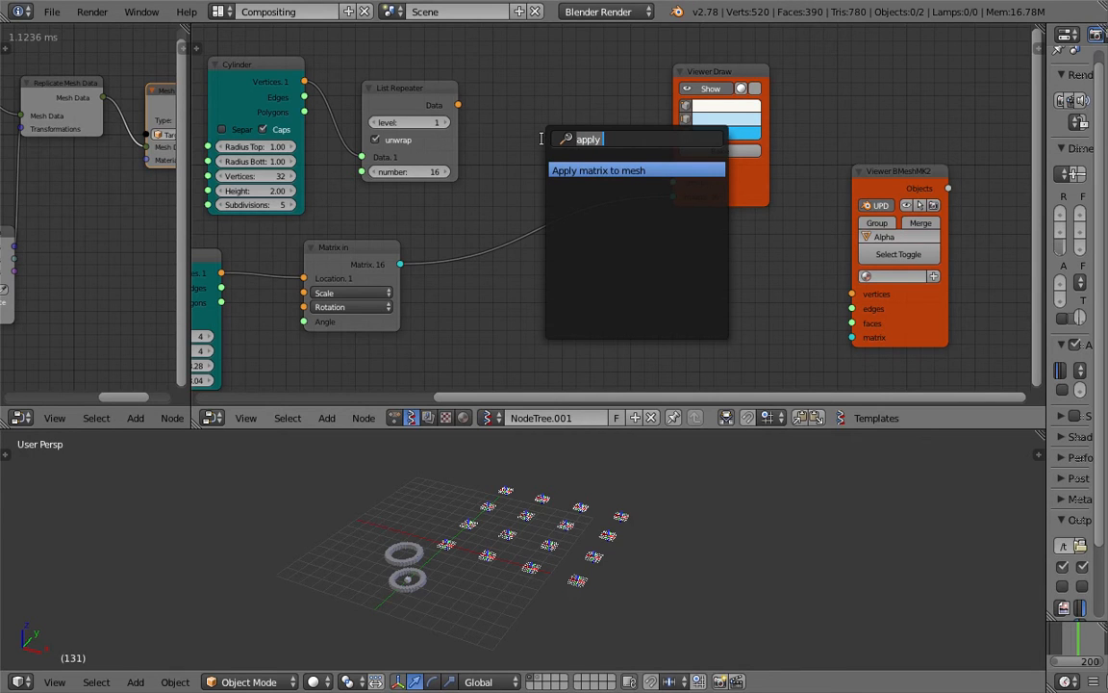
key("Return")
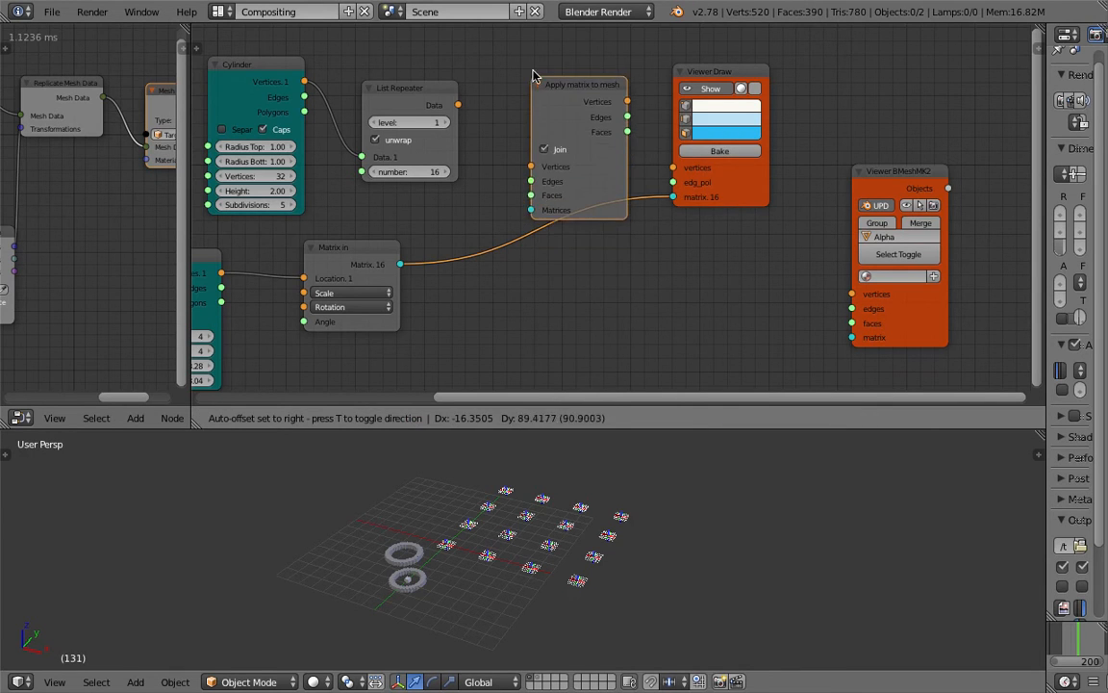
left_click(521, 49)
Connect List Repeater Data and Matrix in to Apply matrix to mesh, and link its Vertices output to Viewer Draw vertices
left_click_drag(458, 103, 520, 133)
left_click_drag(521, 183, 521, 179)
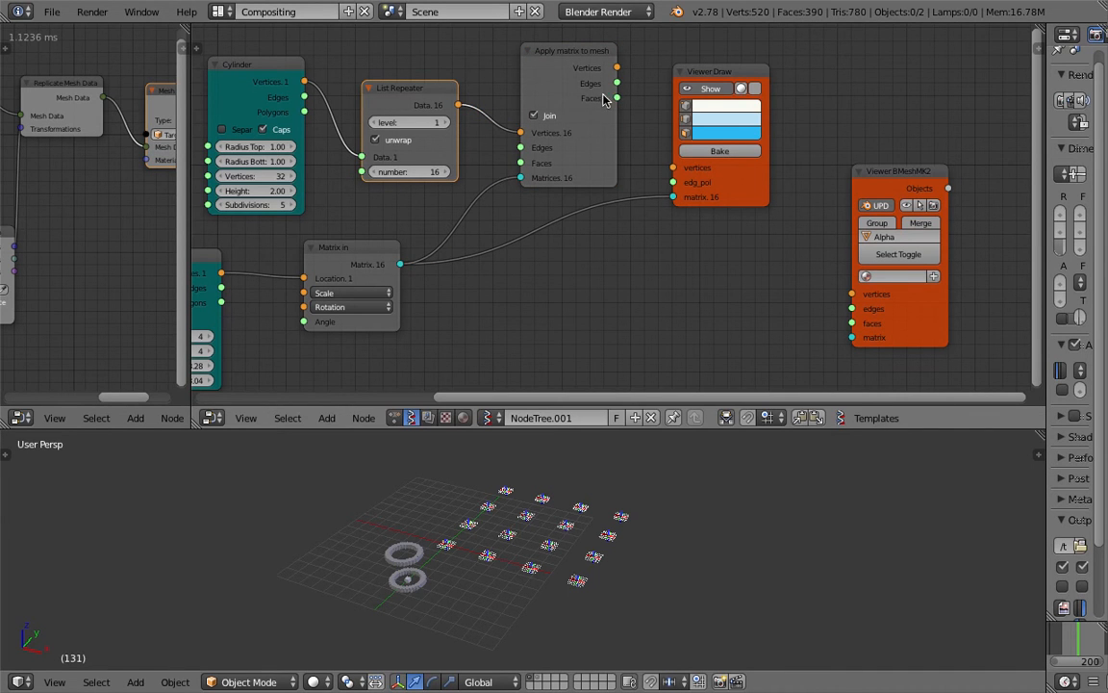
left_click_drag(556, 99, 543, 106)
left_click_drag(603, 75, 664, 161)
Cut the direct Matrix in link to Viewer Draw and align Viewer Draw beside Apply matrix to mesh
left_click_drag(563, 65, 575, 90)
right_click_drag(659, 248, 662, 249, "ctrl")
left_click_drag(679, 170, 650, 192)
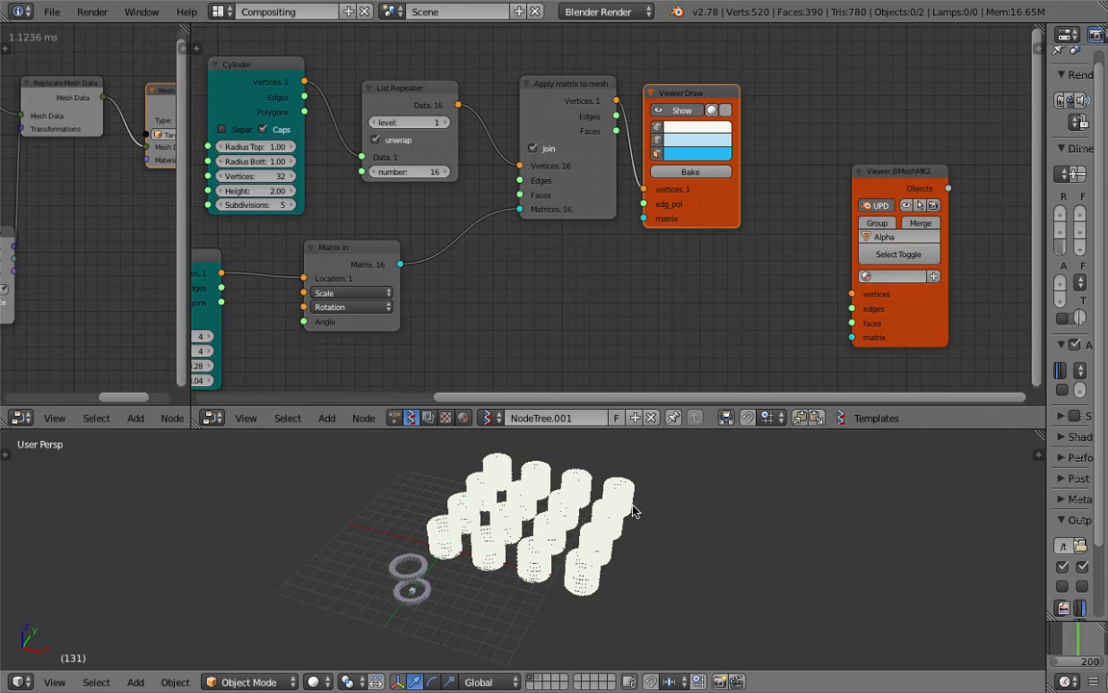
Bake the joined cylinder points from Viewer Draw and move the baked mesh aside from the previewed grid
left_click(689, 172)
key("g")
left_click(790, 539)
middle_click_drag(790, 539, 698, 538, "shift")
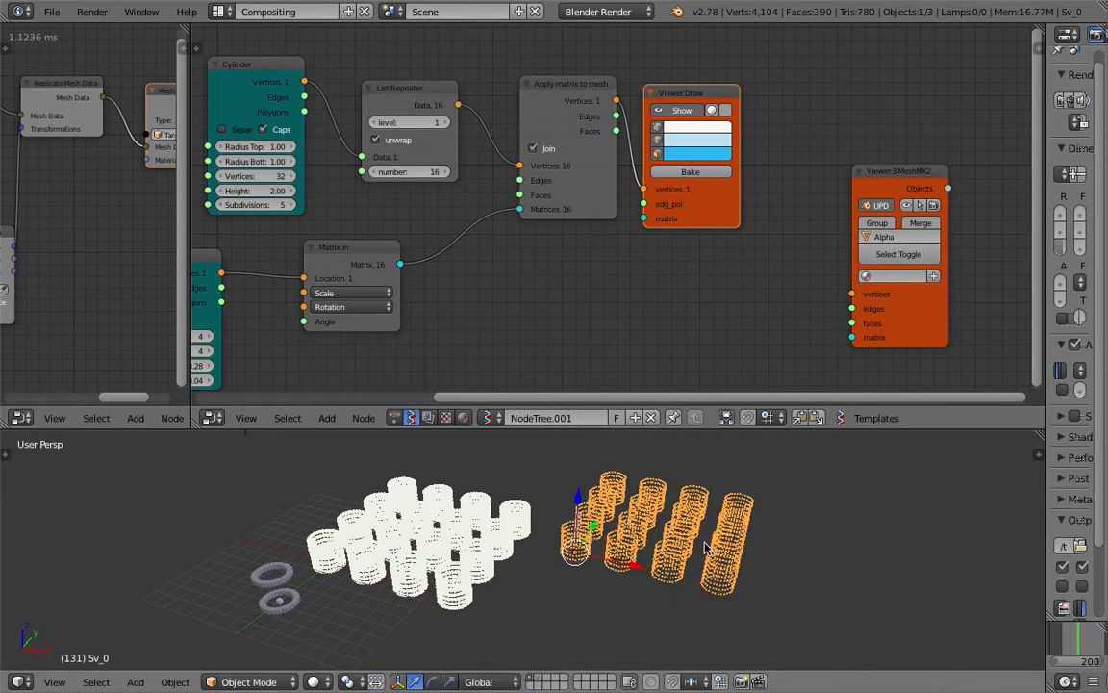
key("s")
left_click(681, 530)
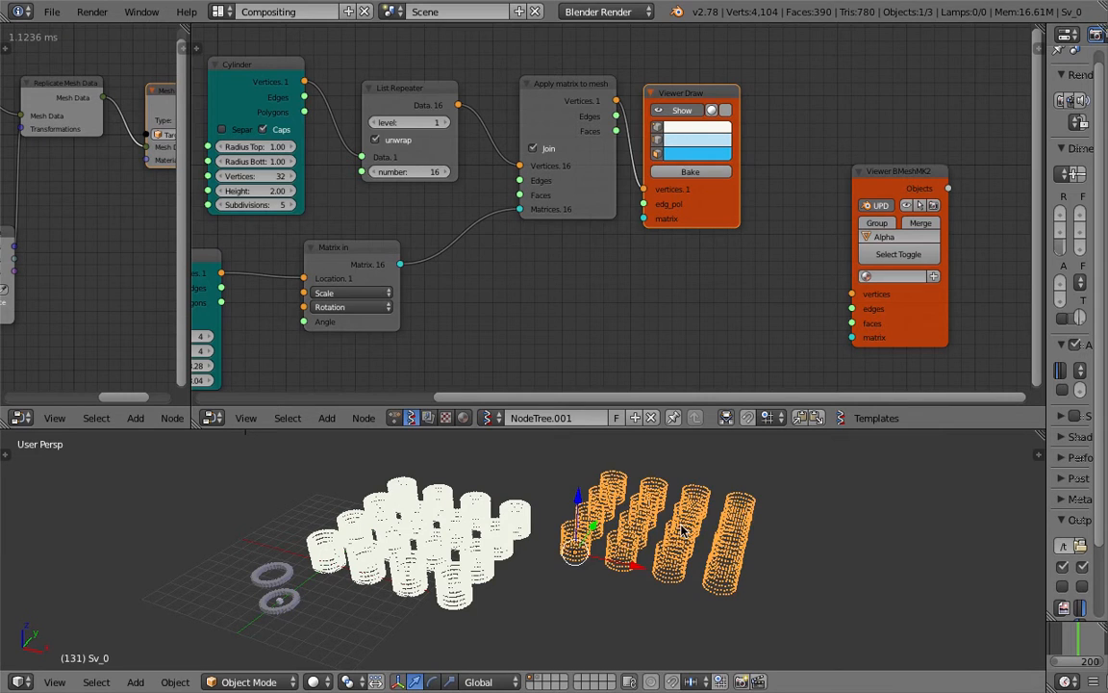
Delete the baked point mesh and look over the previewed cylinder grid and the node chain
key("x")
left_click(674, 525)
middle_click_drag(717, 532, 685, 527)
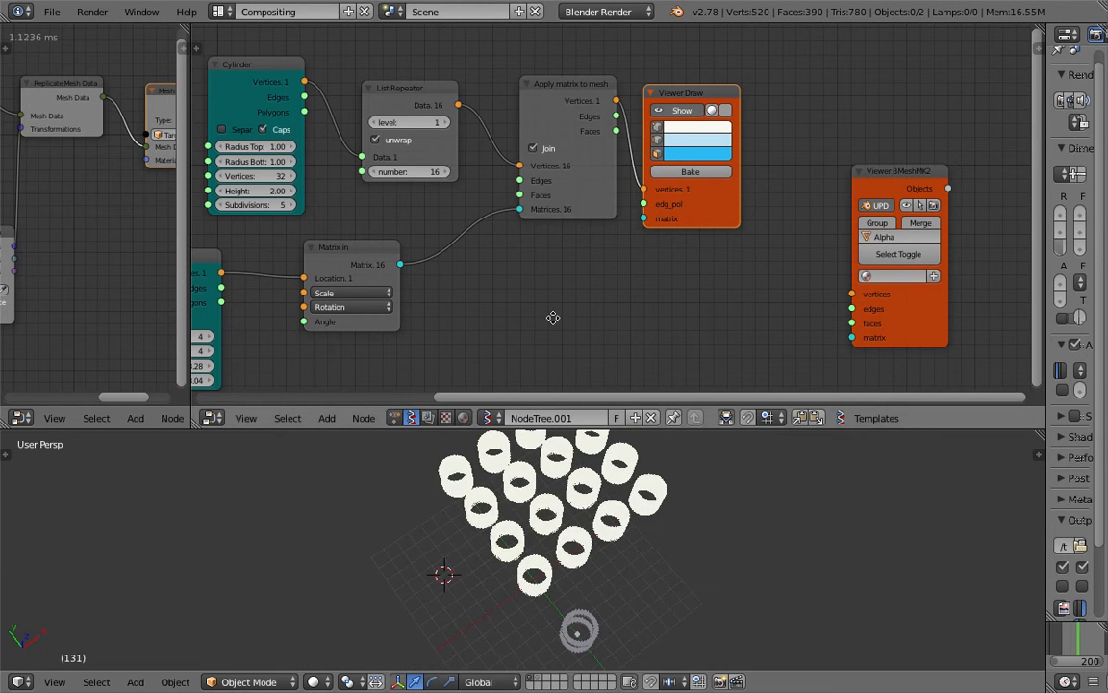
middle_click_drag(455, 226, 493, 237)
middle_click_drag(594, 252, 660, 273)
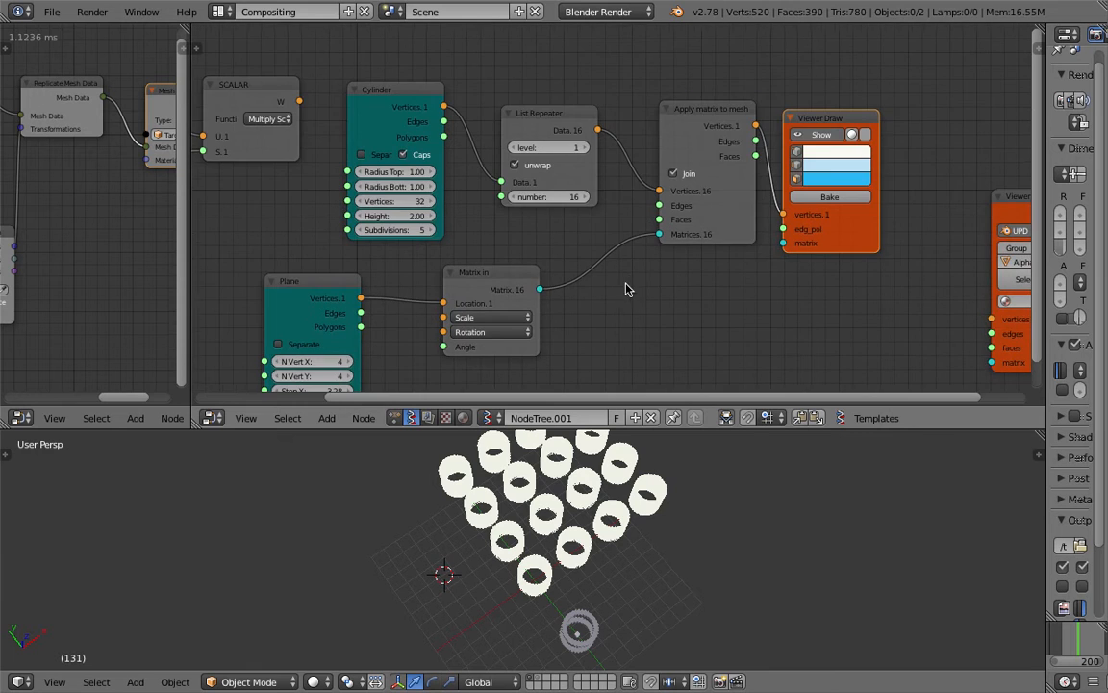
scroll(620, 294, "down", 1)
middle_click_drag(645, 535, 608, 540)
scroll(625, 509, "up", 1)
Save over the existing Blender file
key("ctrl+s")
left_click(633, 512)
scroll(586, 500, "up", 3)
key("ctrl+s")
left_click(608, 540)
Set the Cylinder's Radius Top to 0.28 and Radius Bottom to 1.09 for cone-shaped point rings
middle_click_drag(392, 326, 392, 306)
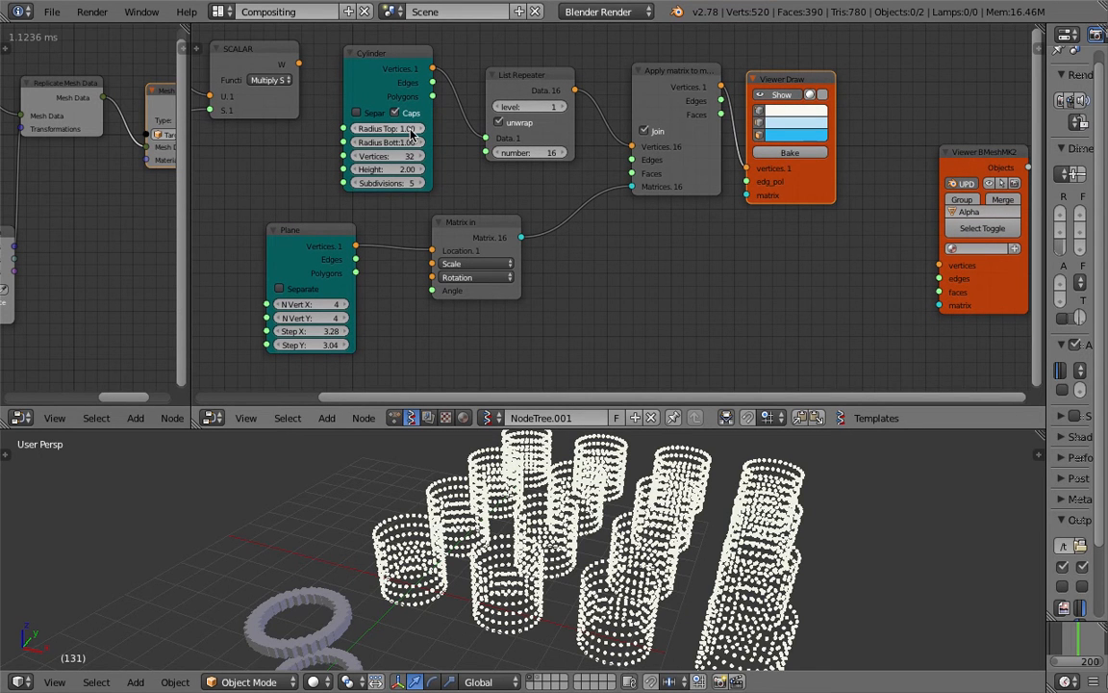
mouse_move(388, 128)
left_mouse_down()
mouse_move(406, 142)
mouse_move(394, 142)
left_mouse_up()
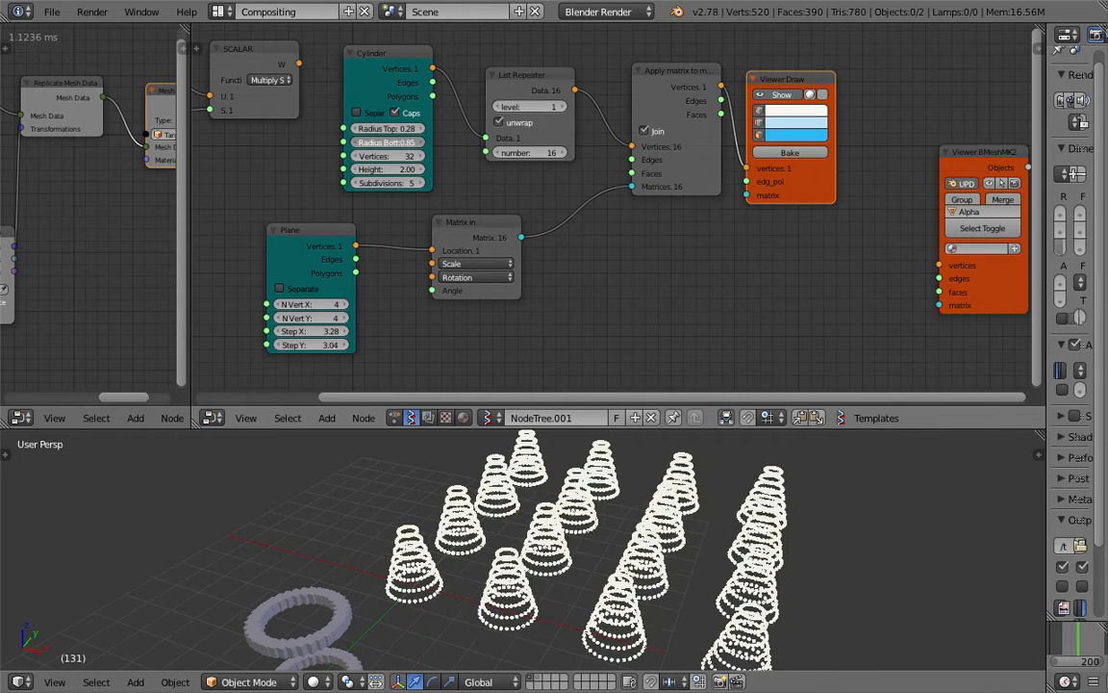
Delete the unused SCALAR, Random Vector and Float nodes beside the Cylinder node
key("Home")
middle_click_drag(406, 137, 430, 135)
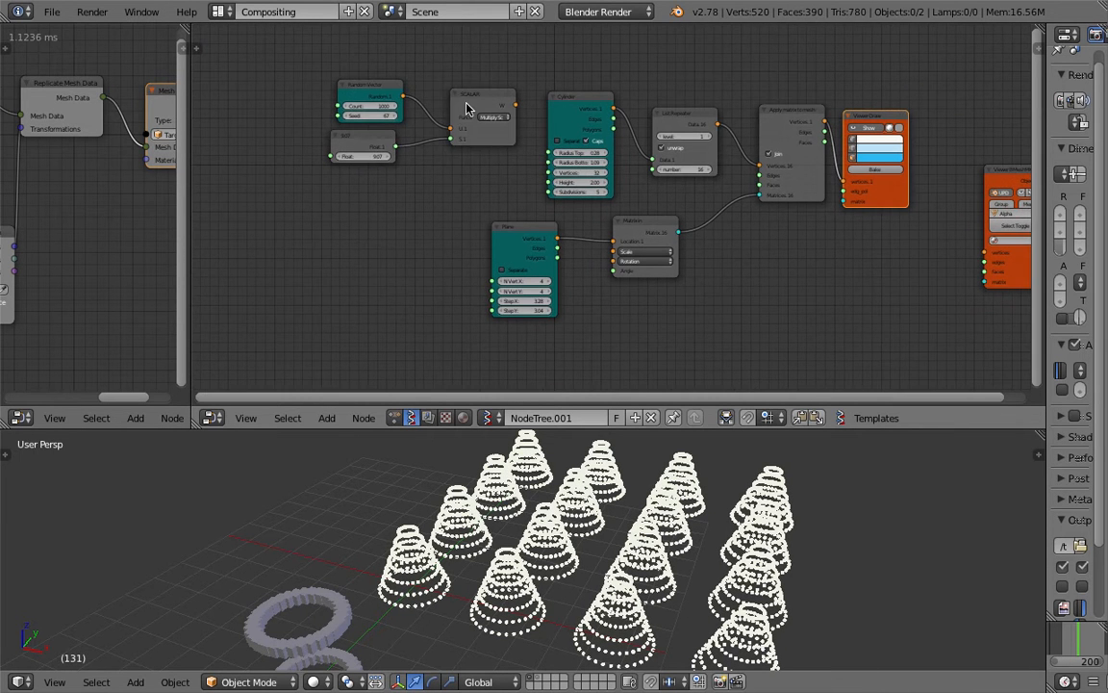
left_click(467, 108)
key("x")
left_click(381, 93)
key("x")
left_click(374, 135)
key("x")
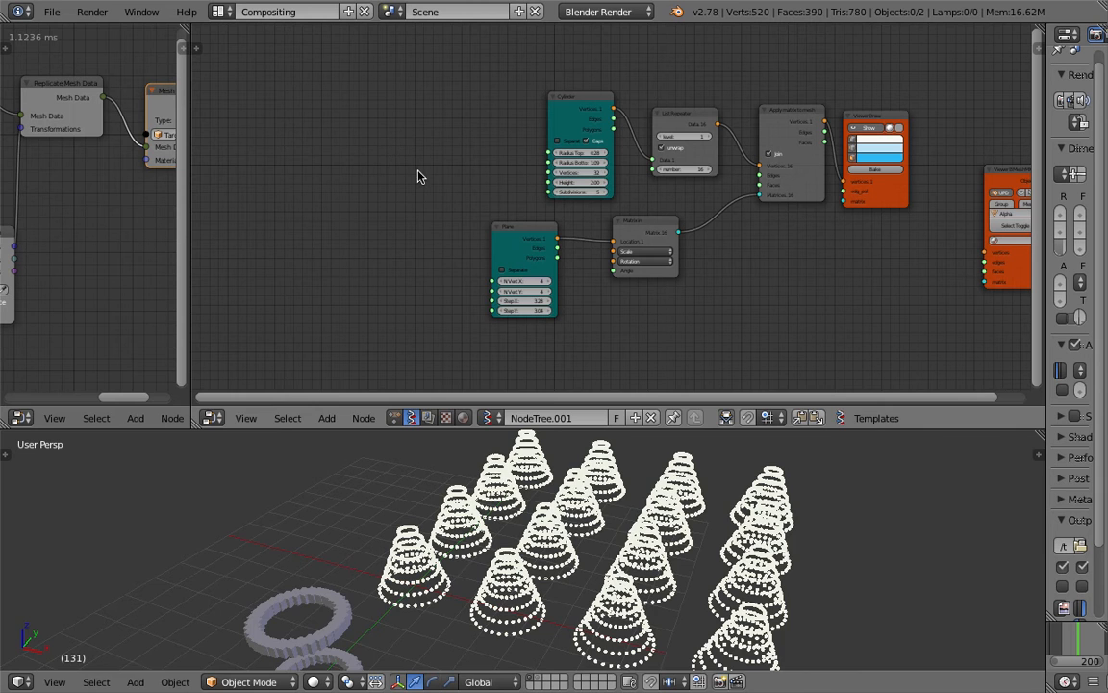
Save the cleaned-up node tree over the existing file
scroll(561, 484, "up", 4)
key("ctrl+s")
left_click(625, 545)
Add a Random number node in the empty space before the Cylinder node and save the file
middle_click_drag(428, 149, 415, 143)
scroll(375, 140, "up", 4)
key("shift+a")
left_click(310, 123)
type("rando n")
key("BackSpace")
key("BackSpace")
key("BackSpace")
key("BackSpace")
key("BackSpace")
key("BackSpace")
key("BackSpace")
type("randpm")
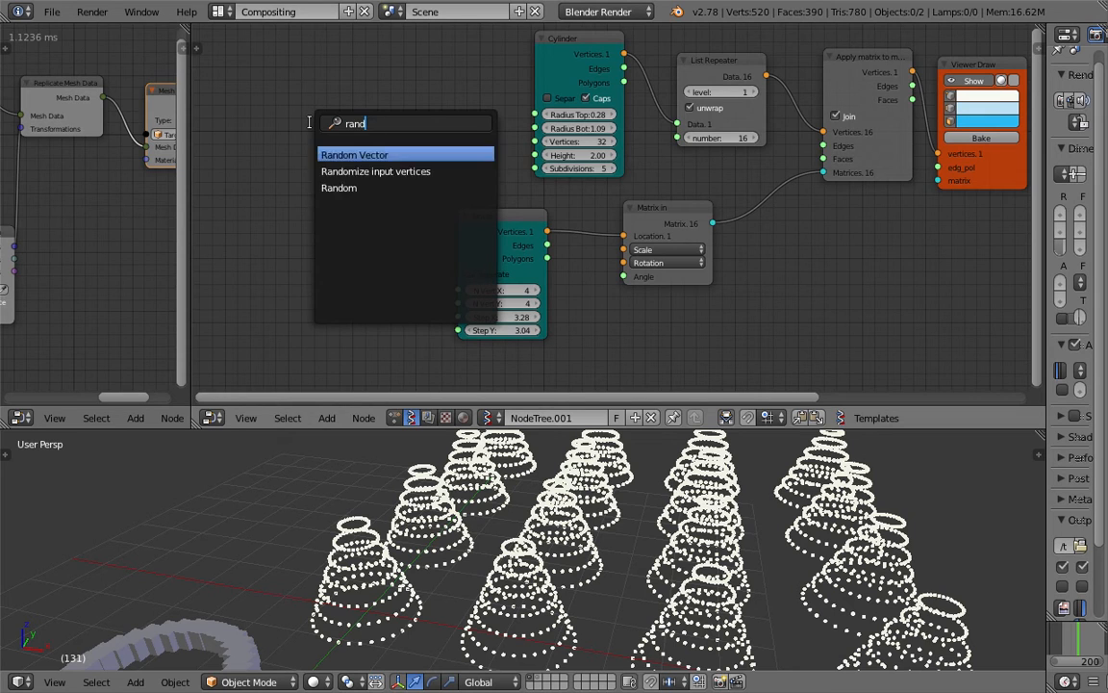
key("BackSpace")
key("BackSpace")
type("pm")
key("BackSpace")
key("BackSpace")
key("Down")
key("Down")
key("Return")
left_click(235, 115)
key("ctrl+s")
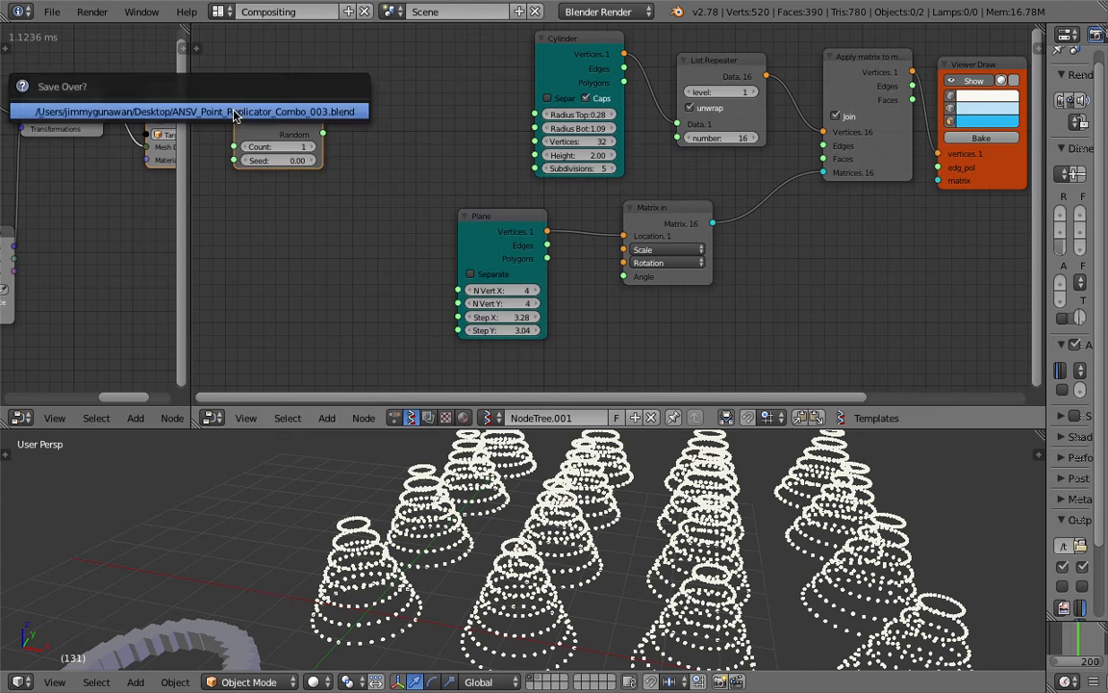
Set the Random node's Count to 34 and shift the node further from the Cylinder
left_click(269, 148)
type("34")
key("Return")
left_click_drag(289, 132, 264, 123)
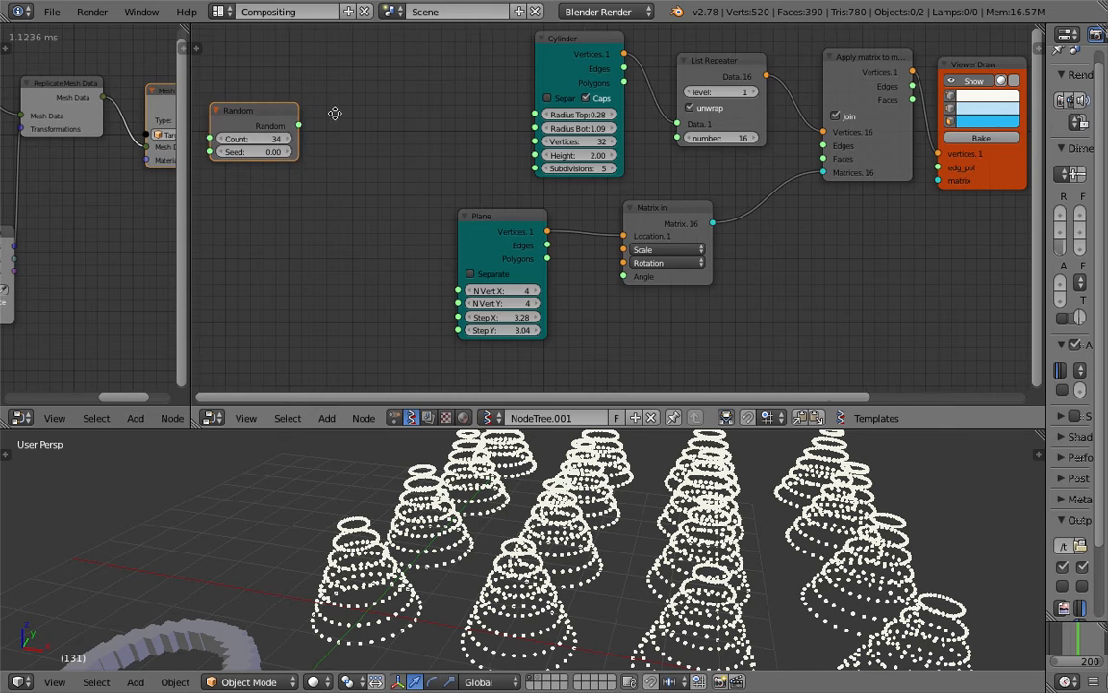
Save the node tree over the existing file and move the Random node farther from the Cylinder node
middle_click_drag(334, 114, 383, 107)
key("ctrl+s")
left_click(308, 110)
left_click_drag(309, 108, 282, 97)
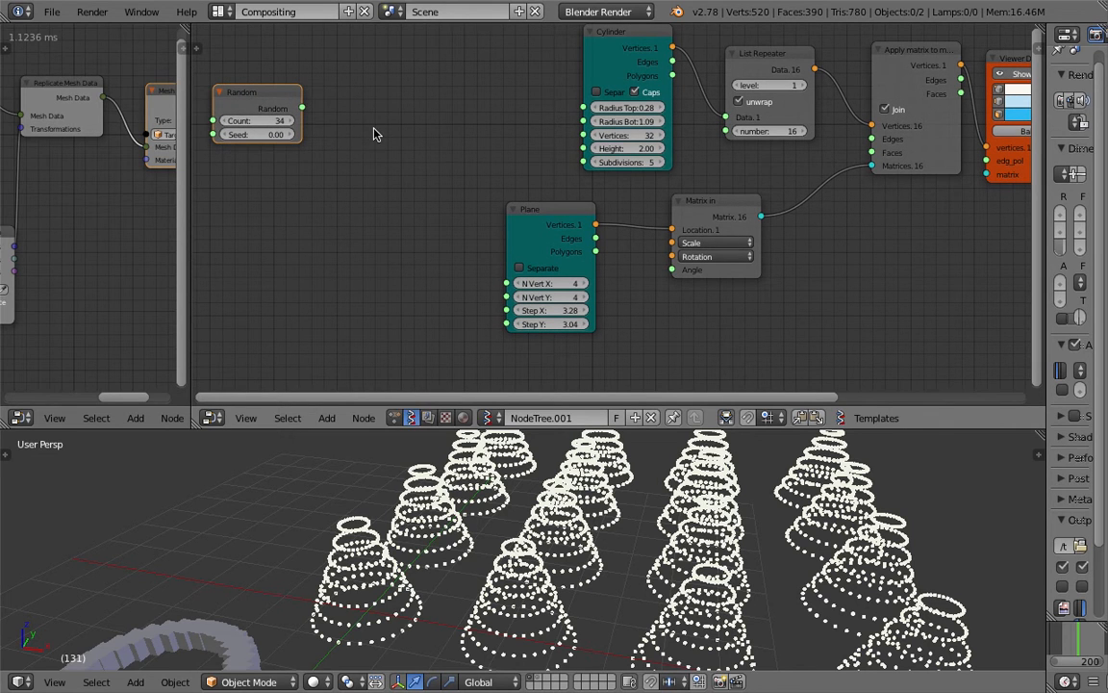
Add a Map Range node between the Random and Cylinder nodes and feed the Random output into its Value input
scroll(410, 138, "down", 1)
middle_click_drag(411, 138, 402, 151)
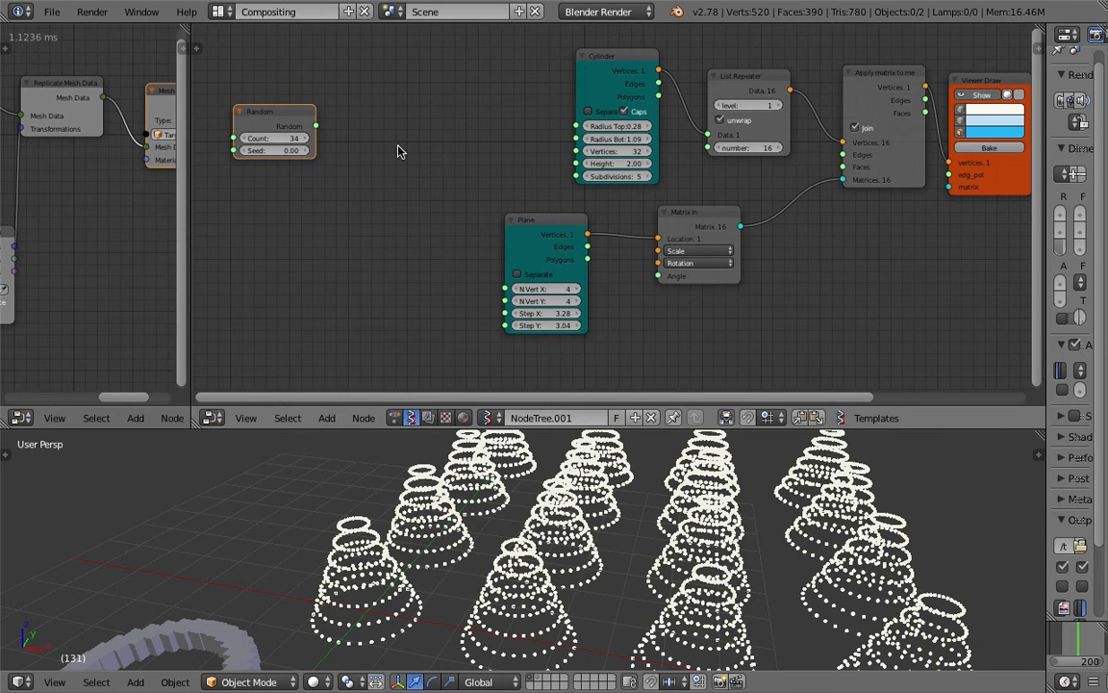
key("shift+a")
left_click(407, 134)
type("map")
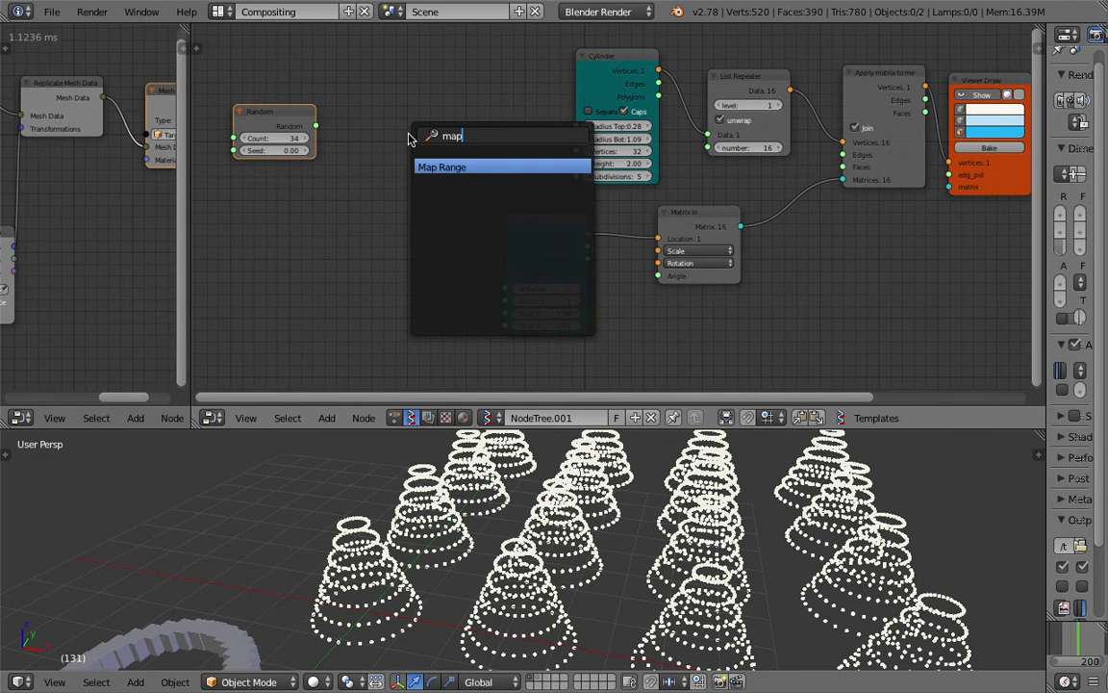
key("Return")
left_click(408, 97)
left_click_drag(315, 127, 410, 141)
Set the Random node's Count to 16 and space out the Map Range and Plane nodes
left_click(279, 138)
type("10")
key("Return")
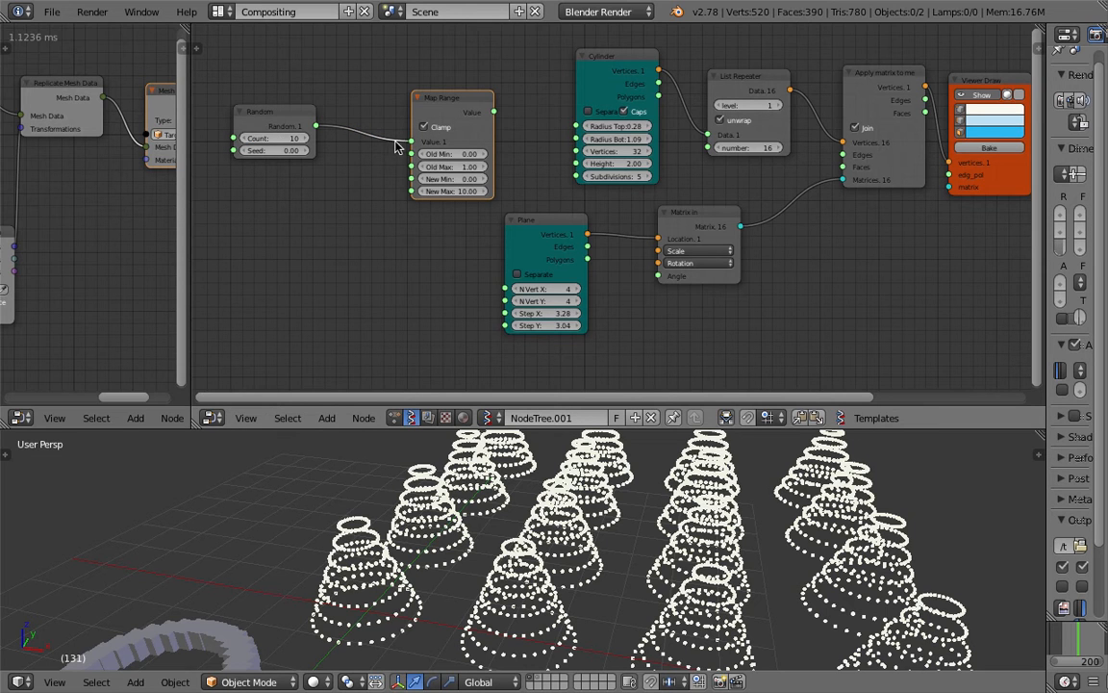
left_click_drag(451, 122, 429, 113)
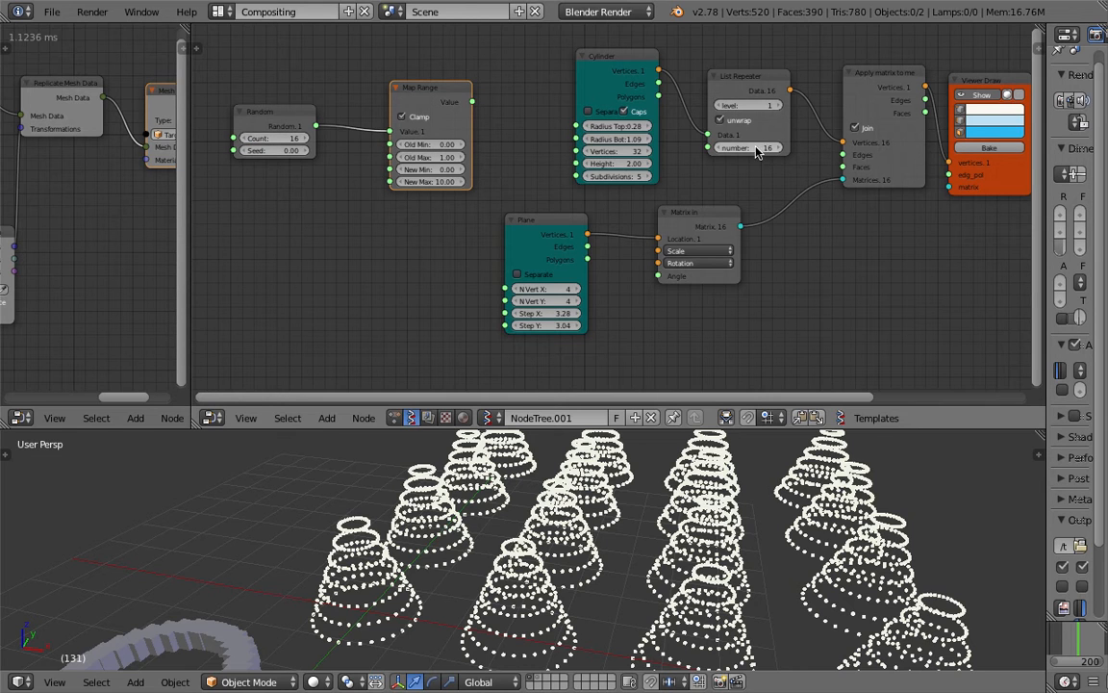
left_click_drag(579, 237, 603, 252)
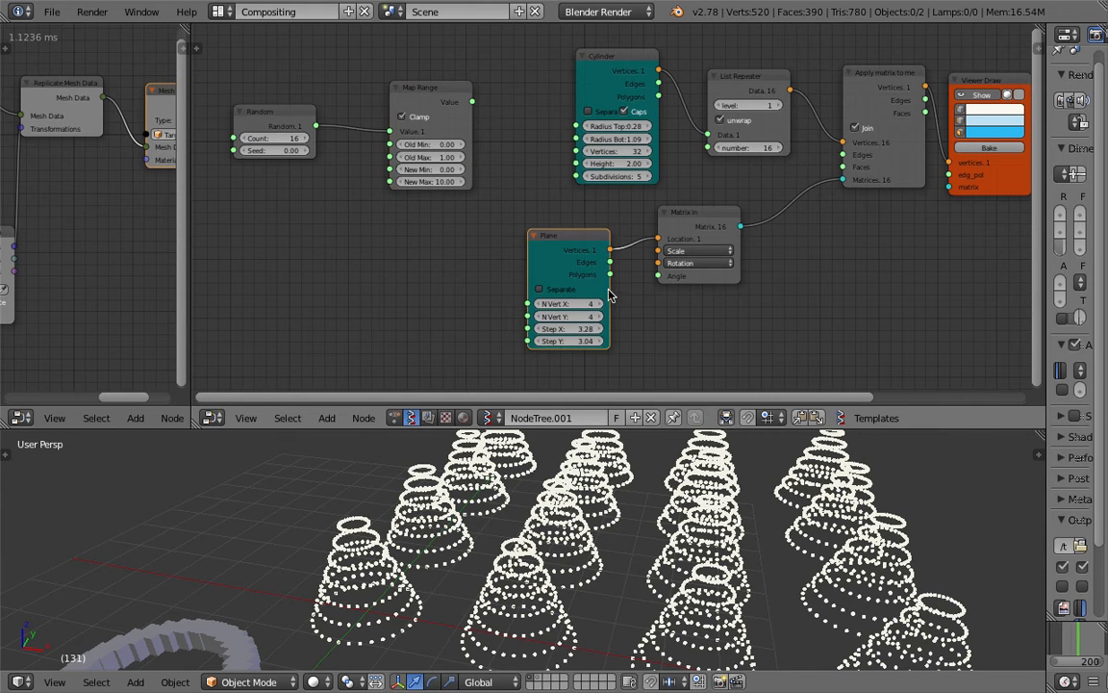
left_click_drag(427, 102, 403, 98)
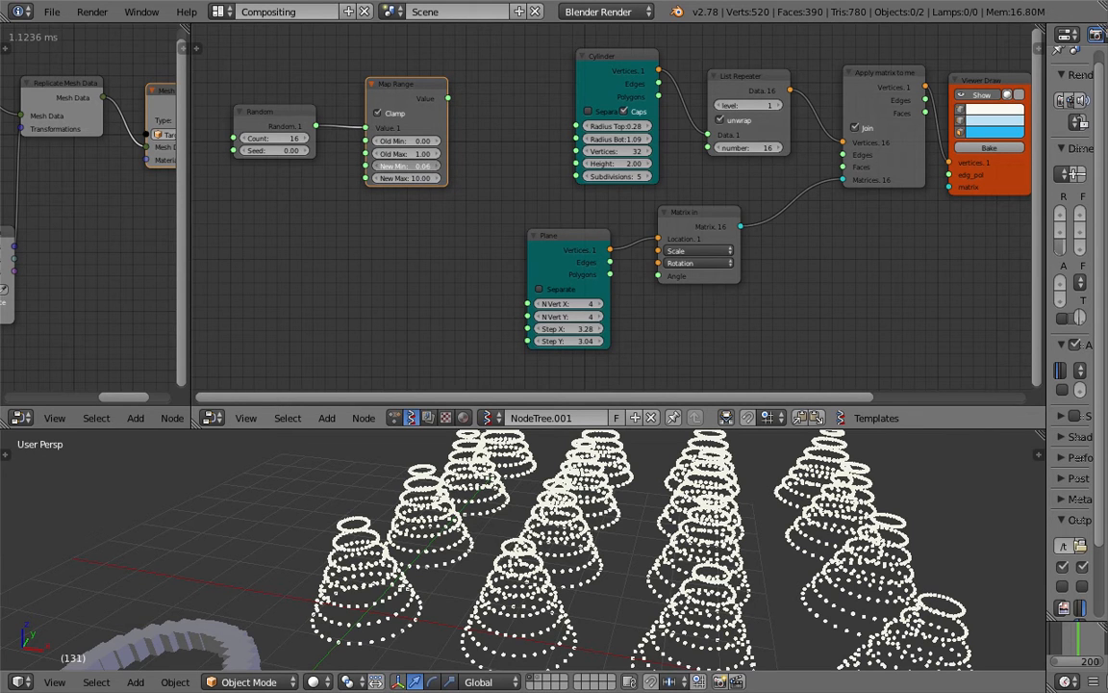
Save the file, set Map Range's New Min to 3.18 and connect its Value output to the Cylinder's Height input
key("ctrl+s")
left_click_drag(447, 98, 570, 164)
left_click_drag(609, 91, 576, 163)
Examine the replicated cylinder points from a wider angle in the 3D view and save the file
scroll(683, 606, "down", 5)
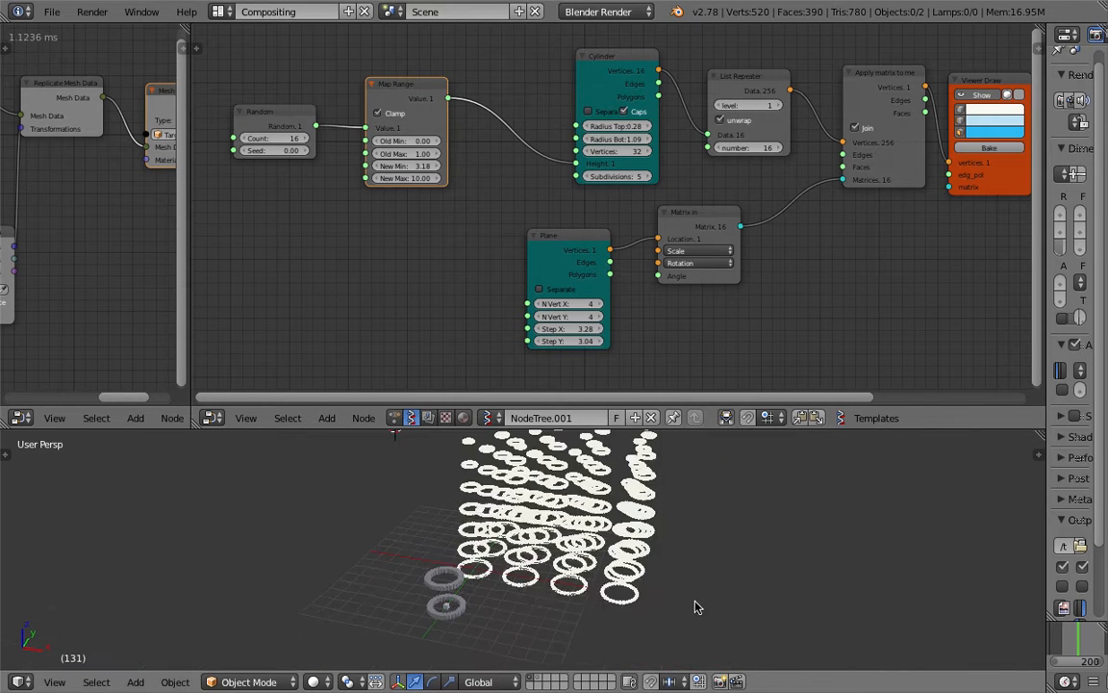
scroll(610, 572, "up", 3)
middle_click_drag(557, 534, 581, 535)
scroll(594, 587, "up", 3)
key("ctrl+s")
left_click(556, 583)
scroll(562, 559, "down", 1)
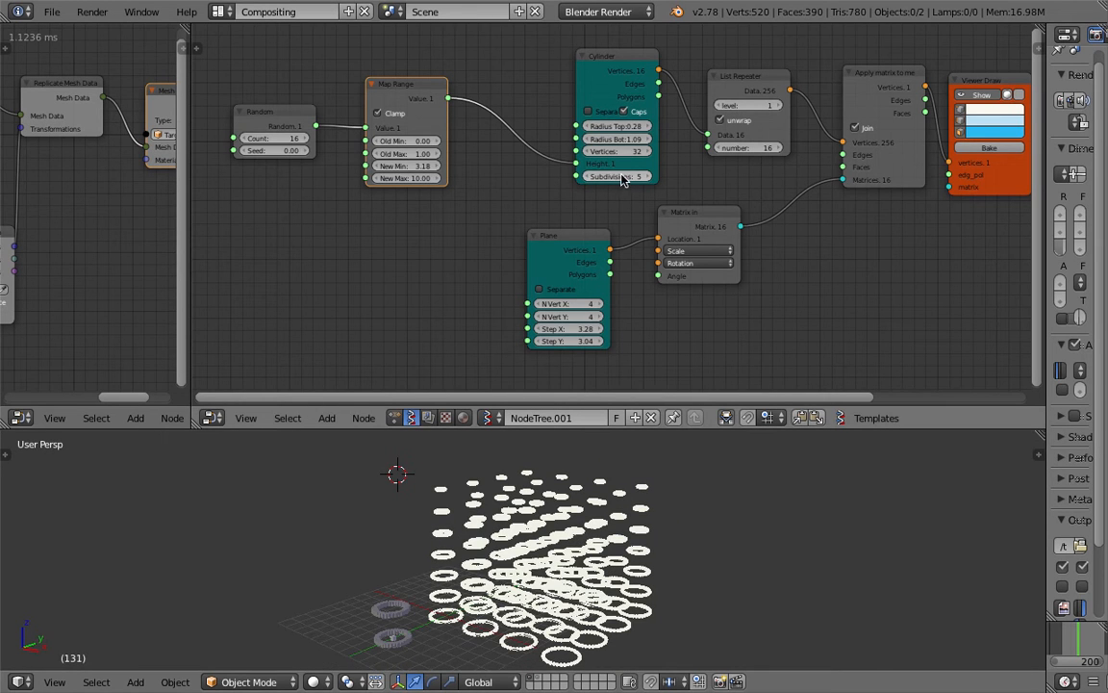
Reduce the Cylinder node's Subdivisions to 2 and check the point rows from the side
left_click(592, 177)
left_click(591, 177)
left_click(591, 177)
middle_click_drag(654, 514, 591, 467)
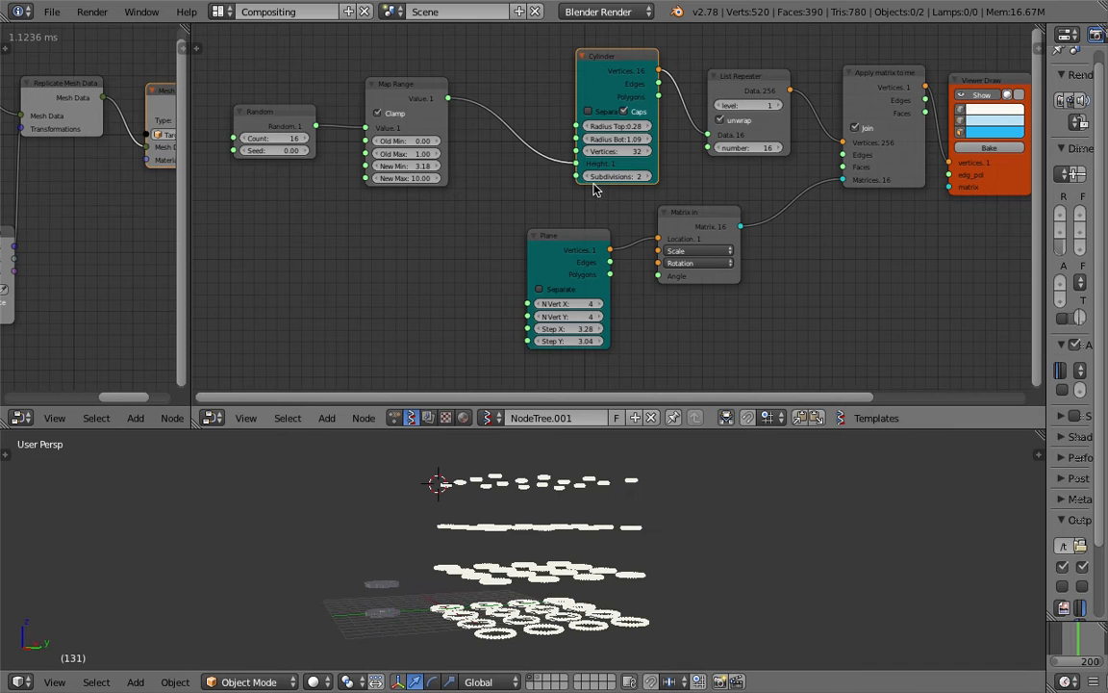
Set the Random node's seed to 1.26 and the Map Range node's New Min to 3.39
mouse_move(574, 532)
middle_mouse_down()
mouse_move(596, 493)
mouse_move(580, 536)
mouse_move(567, 510)
middle_mouse_up()
left_click_drag(421, 99, 440, 97)
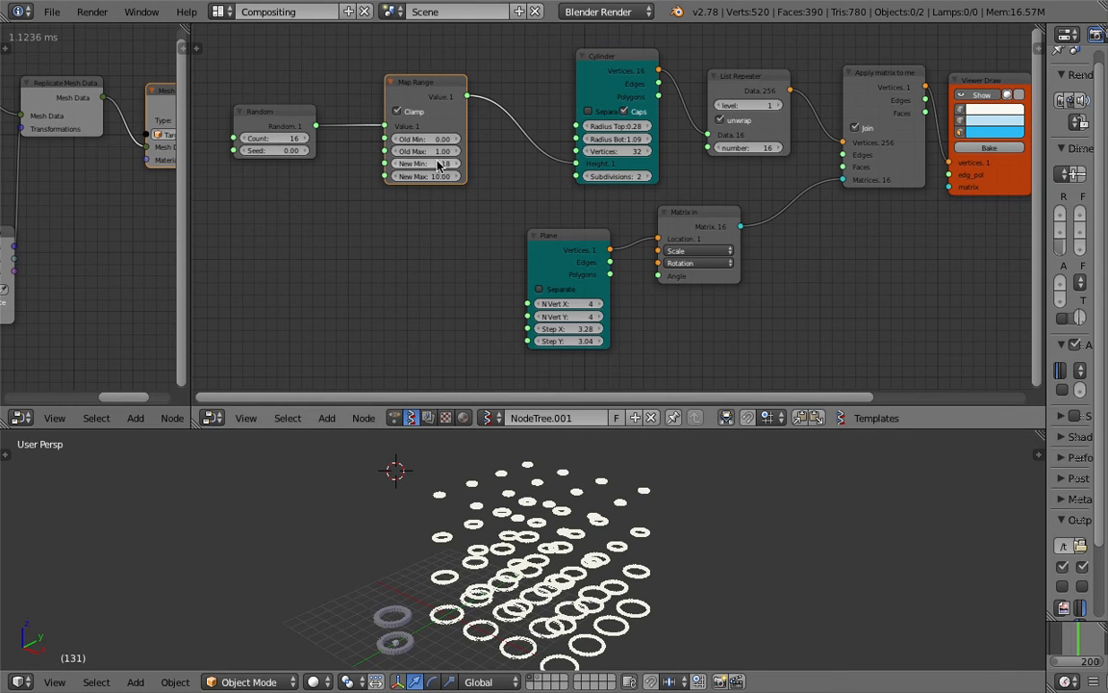
left_click_drag(275, 150, 338, 150)
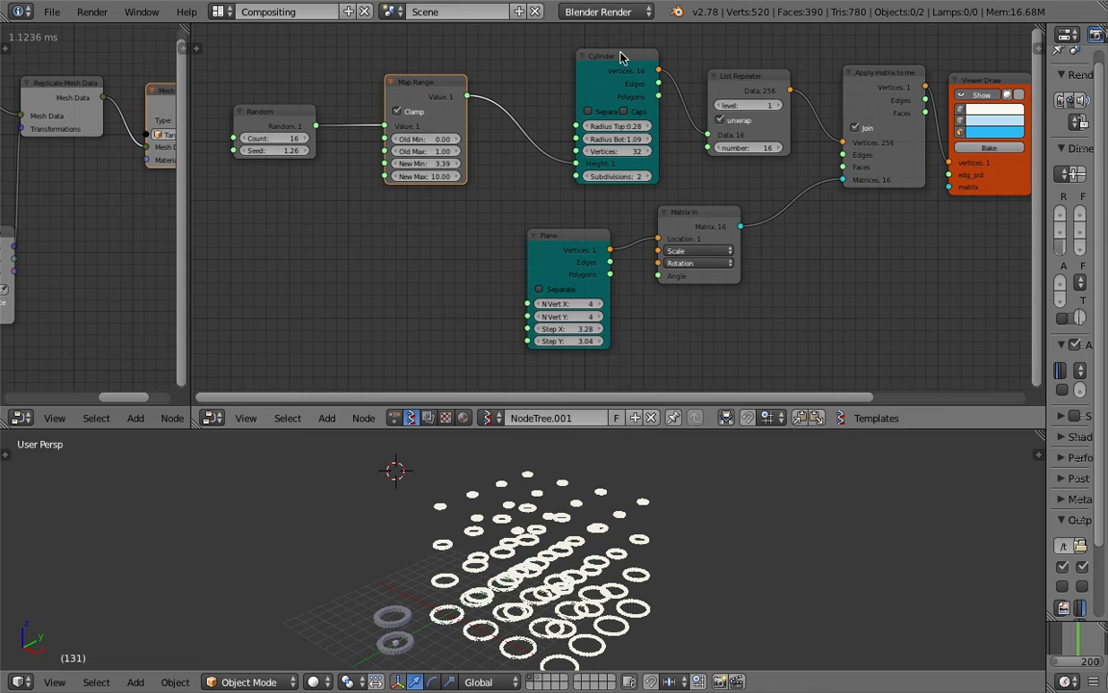
Disable Caps on the Cylinder node, move the node closer to Map Range, and save over the file
left_click_drag(620, 57, 593, 57)
key("ctrl+s")
left_click(656, 583)
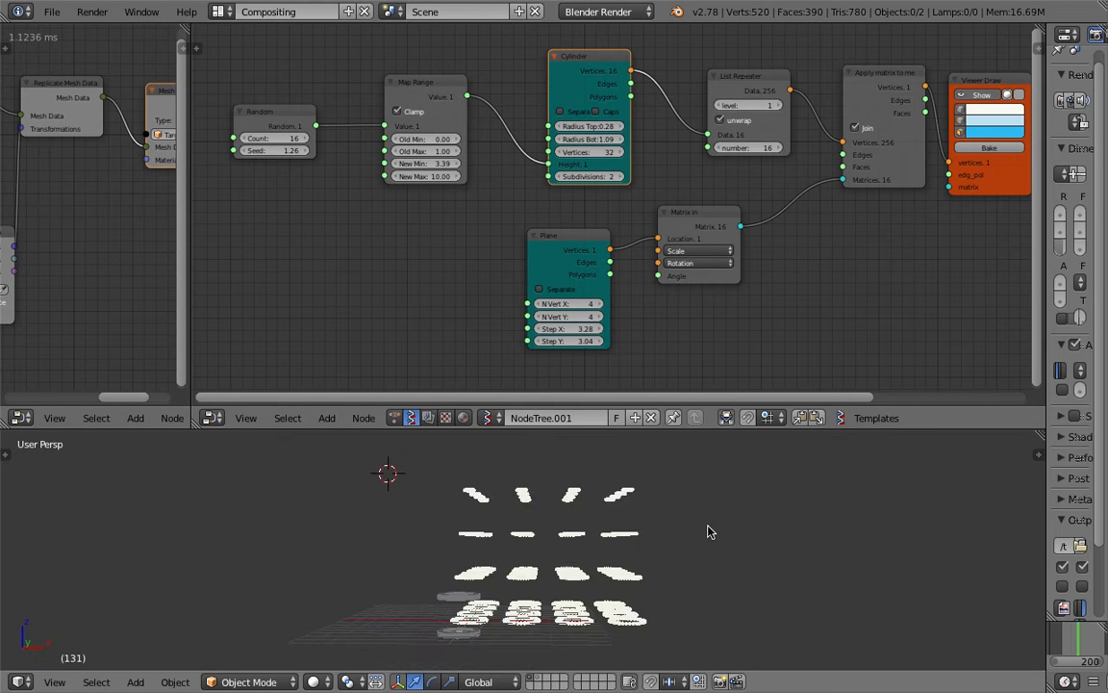
middle_click_drag(685, 554, 667, 525)
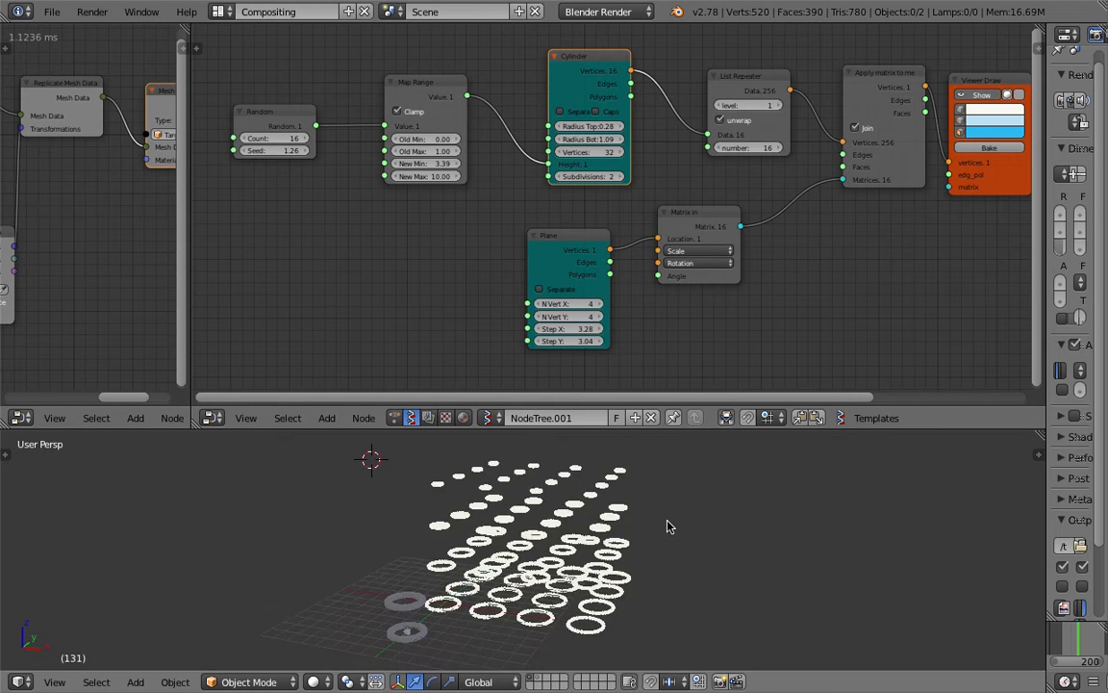
Toggle the List Repeater's unwrap option off and back on
left_click(863, 131)
left_click(776, 106)
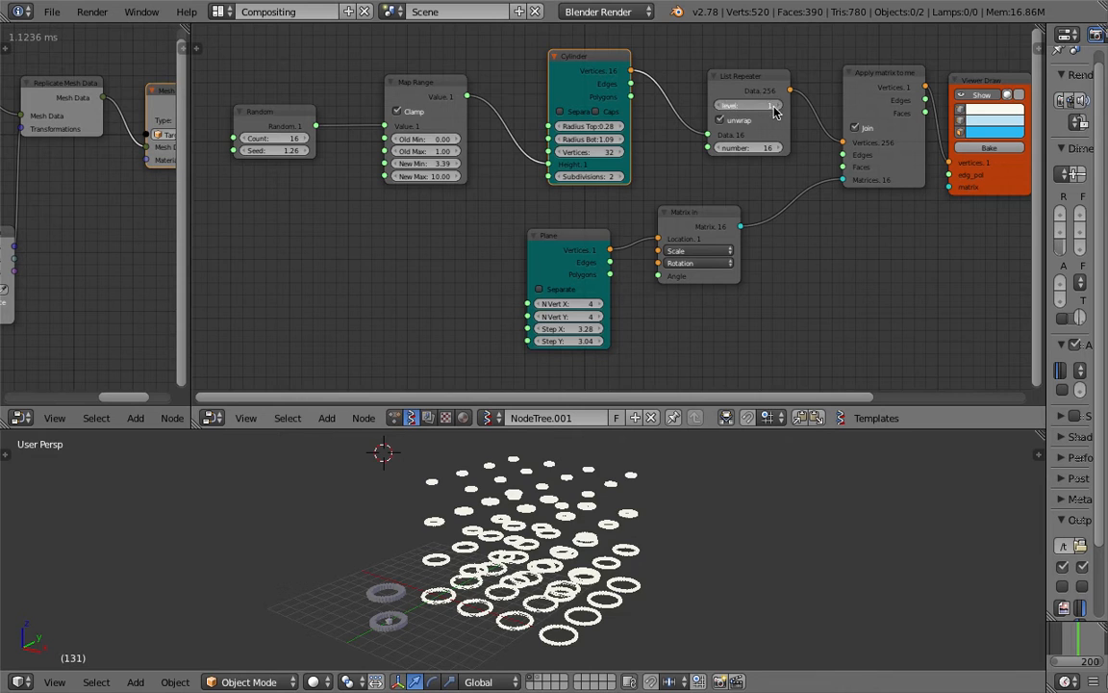
left_click(727, 122)
left_click(728, 121)
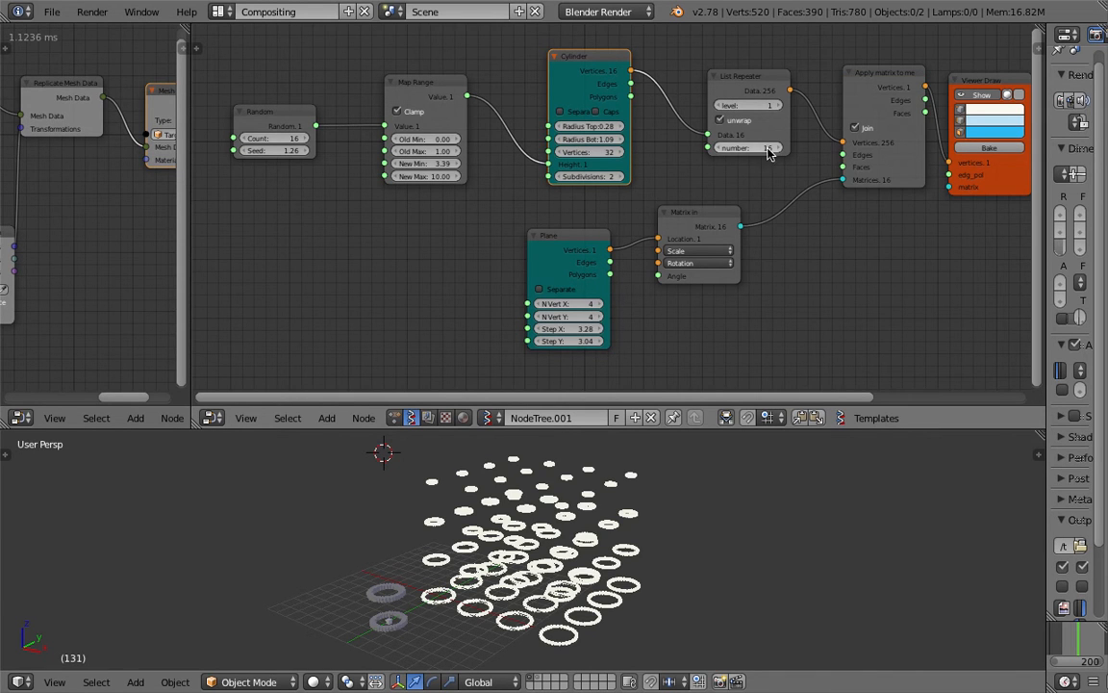
Try the List Repeater with its number lowered to 11, and restore it to 16
middle_click_drag(726, 616, 648, 586)
left_click(721, 149)
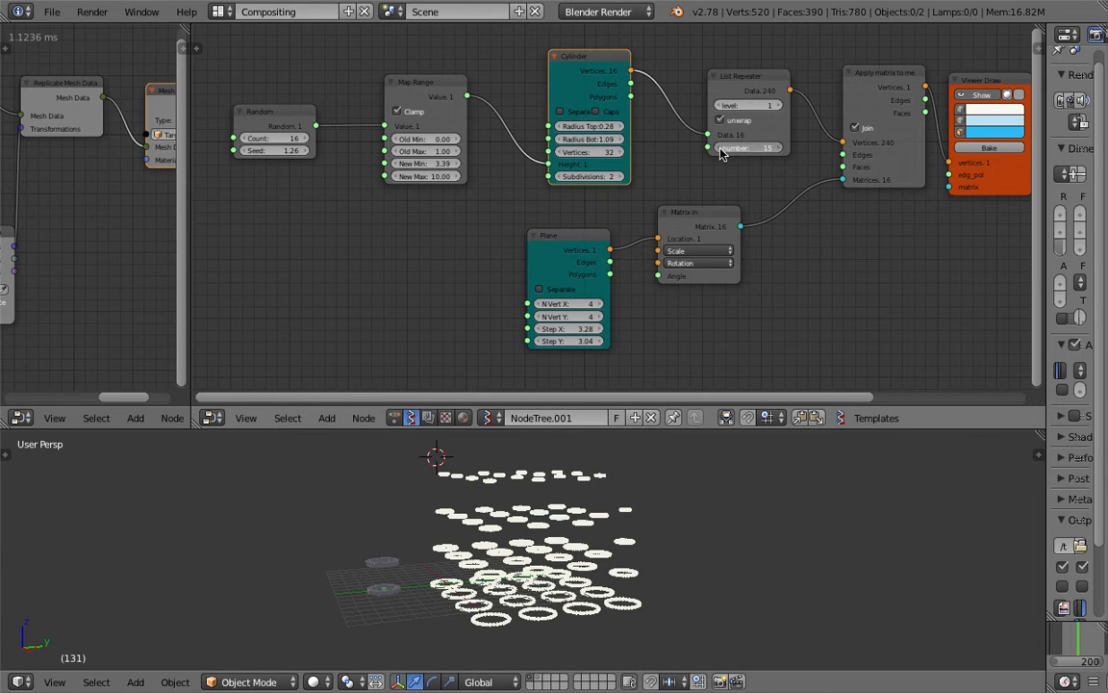
left_click(721, 149)
left_click(721, 149)
left_click(721, 149)
left_click(721, 149)
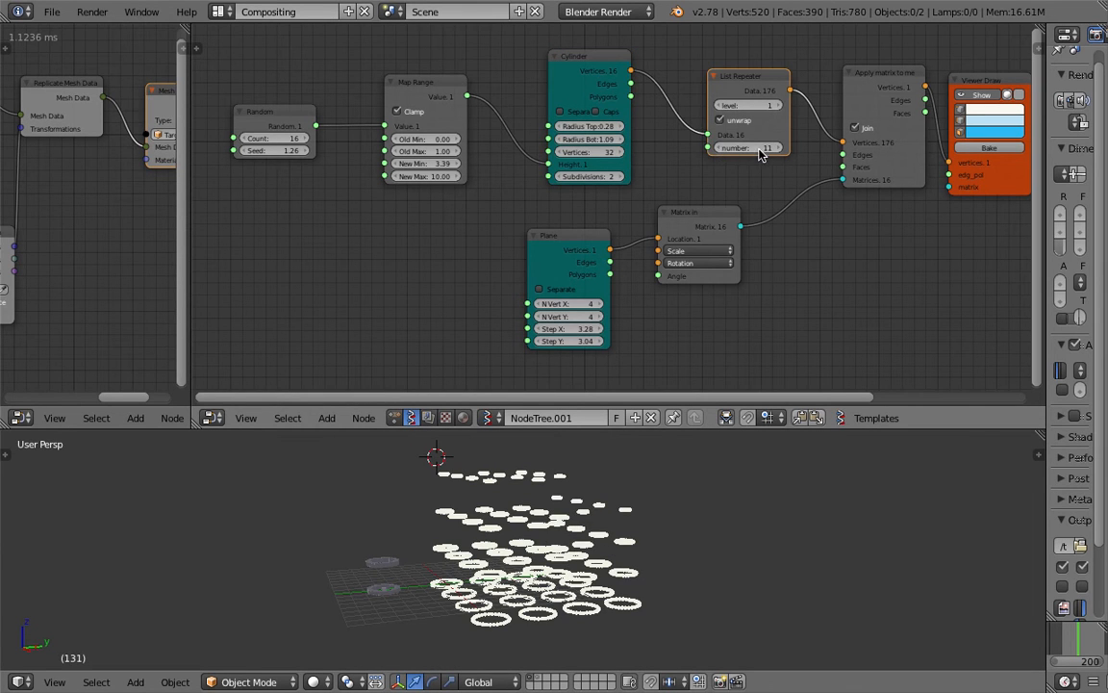
left_click(758, 149)
key("Return")
Reposition the Plane and Matrix in nodes below the Cylinder branch and save over the current file
middle_click_drag(822, 255, 759, 265)
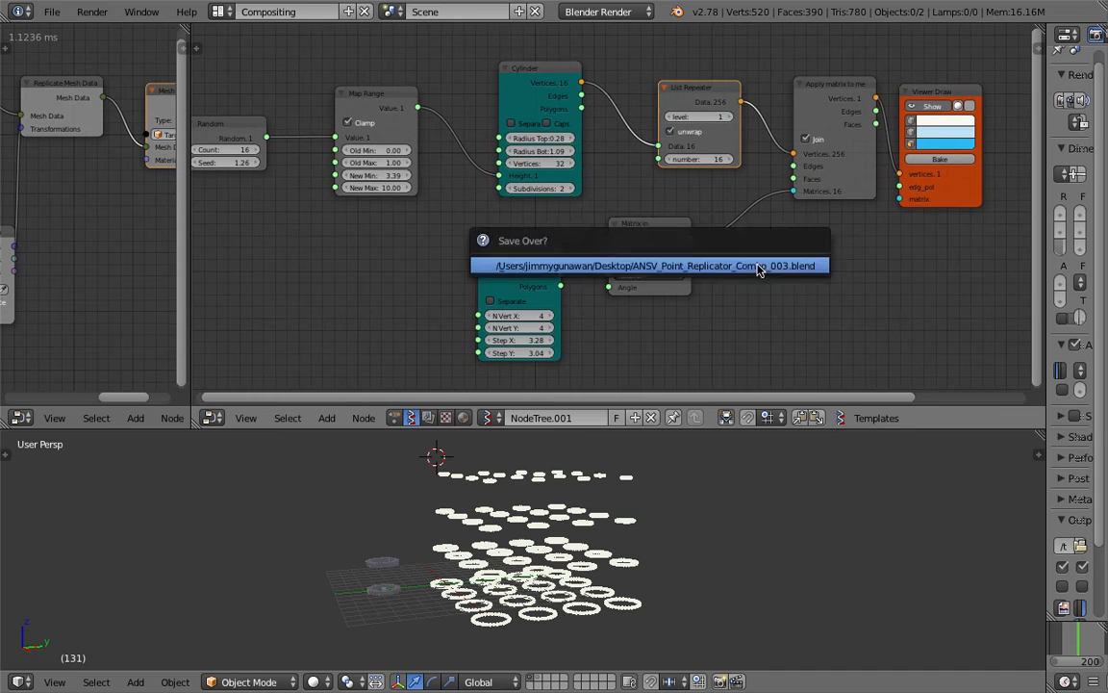
left_click(539, 252)
left_click_drag(538, 252, 564, 254)
left_click_drag(645, 233, 680, 232)
middle_click_drag(663, 209, 577, 216)
key("ctrl+s")
left_click(630, 109)
Shift the List Repeater and Map Range nodes closer to the Cylinder node and save over the file
left_click_drag(640, 109, 587, 107)
scroll(456, 123, "up", 1)
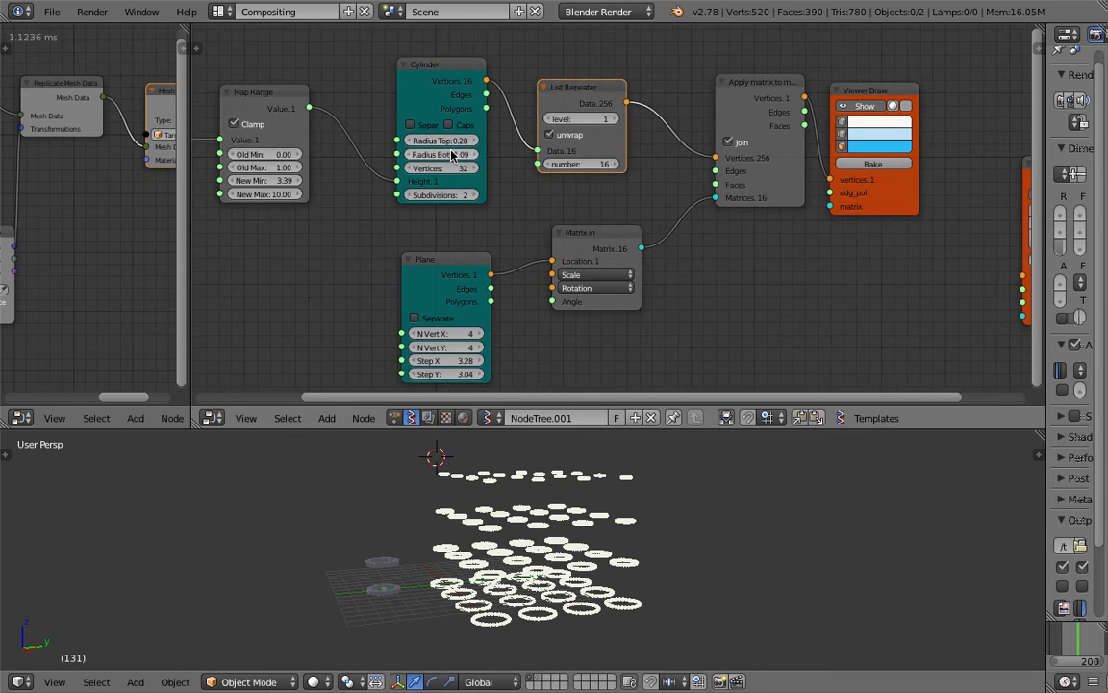
scroll(452, 149, "down", 1)
middle_click_drag(362, 142, 401, 145)
left_click_drag(341, 126, 358, 118)
key("ctrl+s")
left_click(358, 109)
middle_click_drag(519, 472, 544, 516)
key("ctrl+s")
left_click(584, 524)
Move the Apply matrix to mesh and Viewer Draw nodes down, beside the Viewer BMeshMK2 node
middle_click_drag(735, 228, 573, 263)
left_click_drag(770, 140, 830, 190)
left_click_drag(614, 133, 633, 263)
left_click_drag(755, 202, 784, 234)
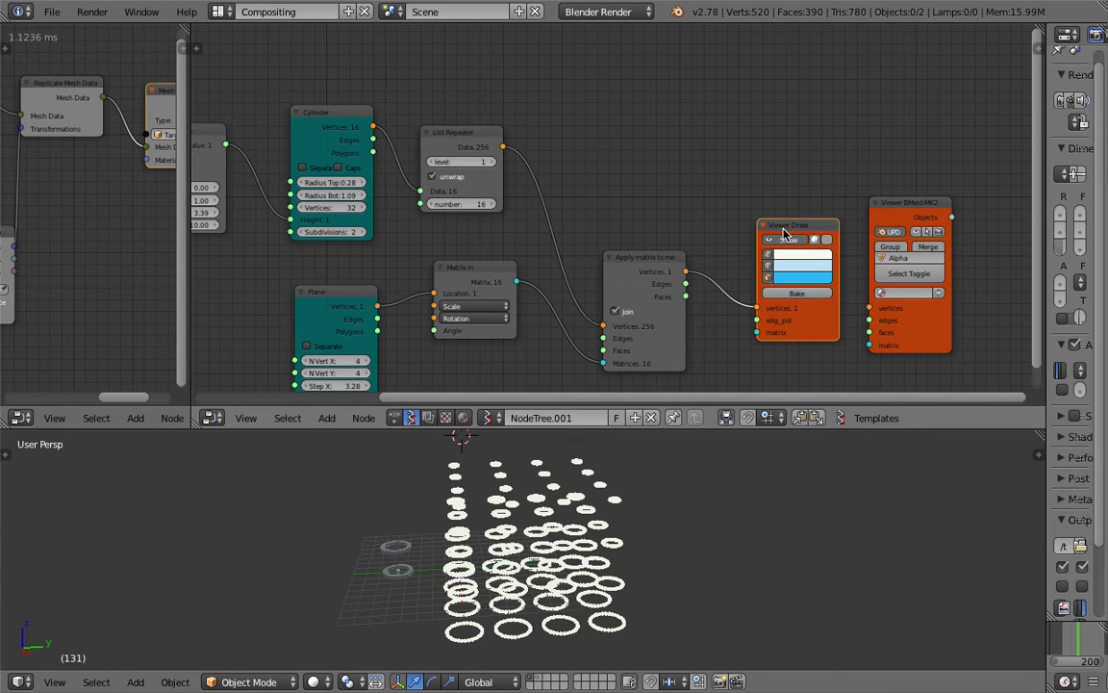
Duplicate the Viewer Draw node above the network and link the Cylinder's Vertices output to its vertices input
key("shift+d")
left_click(595, 54)
left_click_drag(620, 55, 675, 70)
mouse_move(503, 146)
left_mouse_down()
mouse_move(564, 136)
mouse_move(614, 151)
mouse_move(507, 122)
left_mouse_up()
mouse_move(374, 126)
left_mouse_down()
mouse_move(408, 119)
mouse_move(613, 146)
left_mouse_up()
left_click_drag(477, 135, 472, 165)
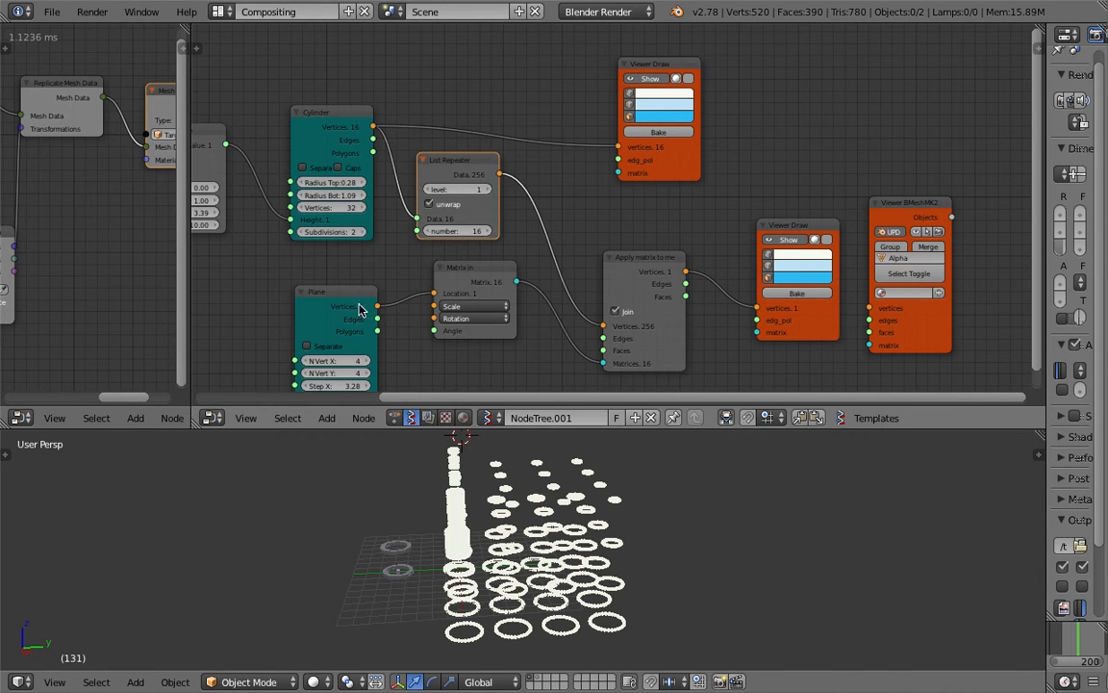
Link the Matrix in output to the duplicate viewer's matrix input, hide the original Viewer Draw, and save the file
left_click(496, 273)
left_click_drag(518, 282, 618, 172)
left_click(792, 244)
mouse_move(599, 553)
middle_mouse_down()
mouse_move(703, 505)
mouse_move(616, 555)
mouse_move(660, 520)
mouse_move(631, 521)
middle_mouse_up()
key("ctrl+s")
left_click(631, 521)
Raise the Cylinder node's Subdivisions to 7
middle_click_drag(338, 238, 440, 194)
left_click(458, 189)
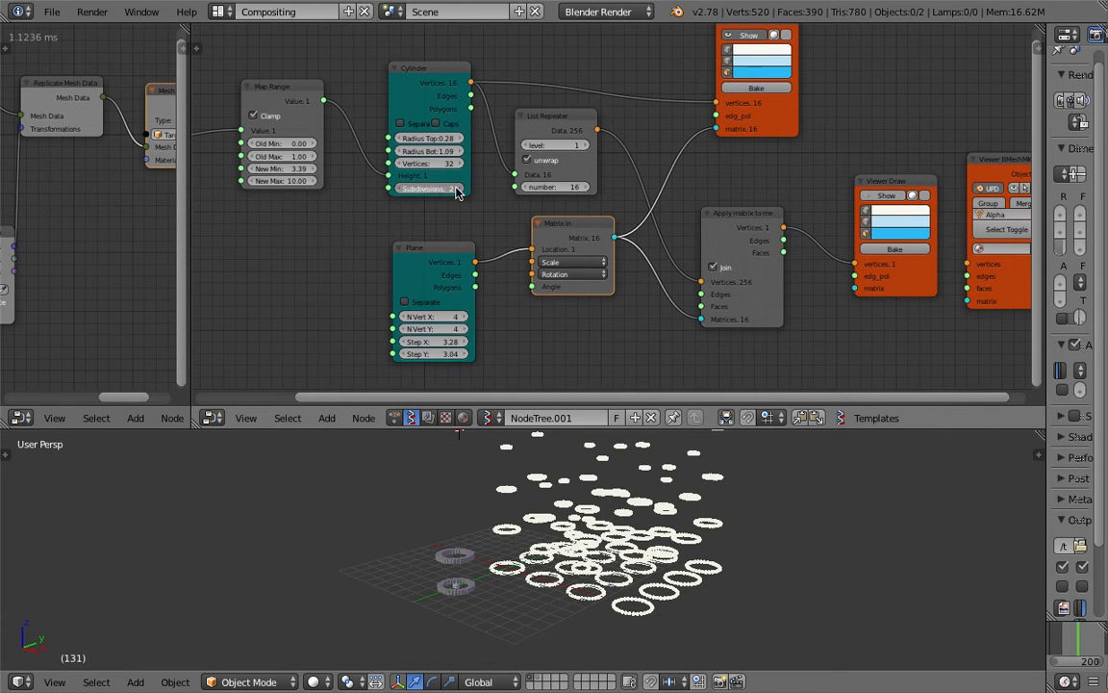
left_click(457, 189)
left_click(456, 189)
left_click(458, 188)
left_click(458, 188)
Set the Map Range node's New Min to 5.00 and New Max to 10.66, and save over the file
mouse_move(609, 517)
middle_mouse_down()
mouse_move(552, 467)
mouse_move(631, 493)
mouse_move(547, 486)
mouse_move(620, 491)
mouse_move(648, 455)
mouse_move(592, 435)
mouse_move(651, 520)
mouse_move(616, 531)
middle_mouse_up()
middle_click_drag(429, 230, 538, 224)
scroll(424, 210, "up", 1)
left_click_drag(390, 176, 396, 179)
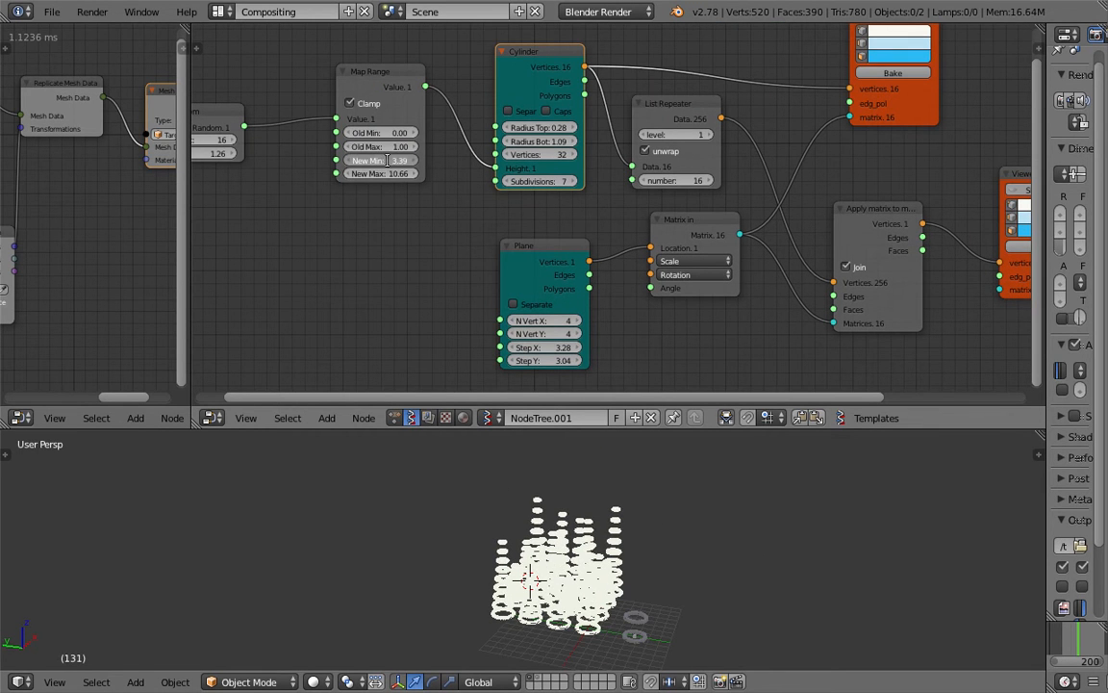
key("Return")
key("ctrl+s")
left_click(452, 262)
scroll(401, 238, "down", 2)
middle_click_drag(401, 237, 416, 239)
key("ctrl+s")
left_click(416, 239)
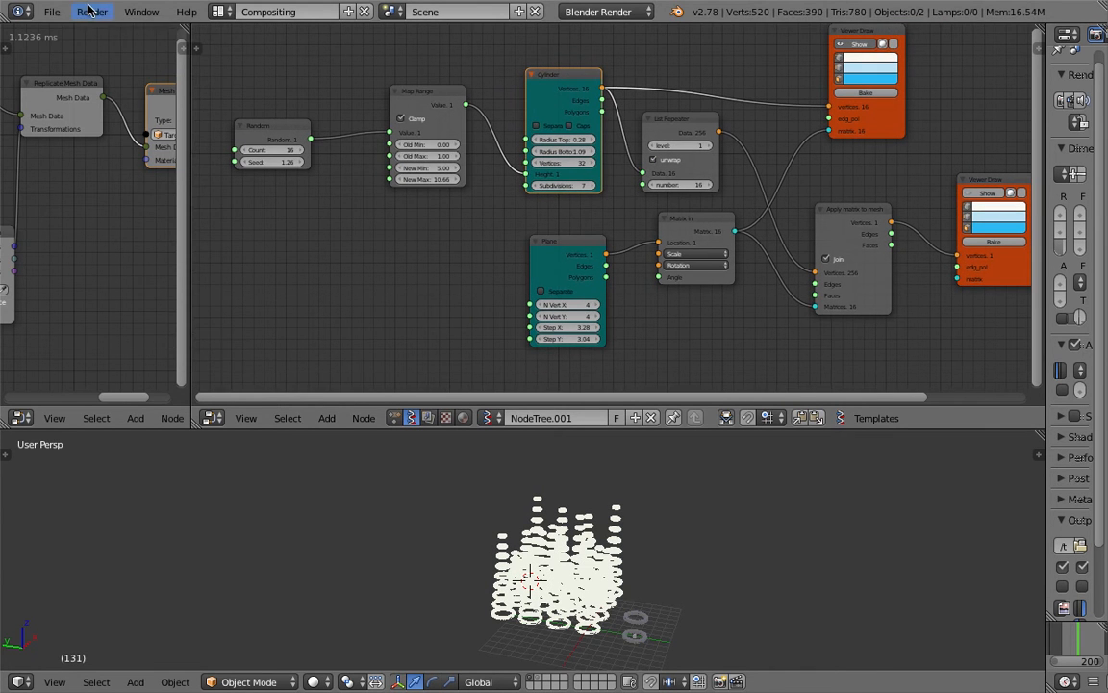
Open the recent example scene that uses a Randomize input vectors node and examine its node tree and replicated geometry
left_click(52, 11)
mouse_move(150, 66)
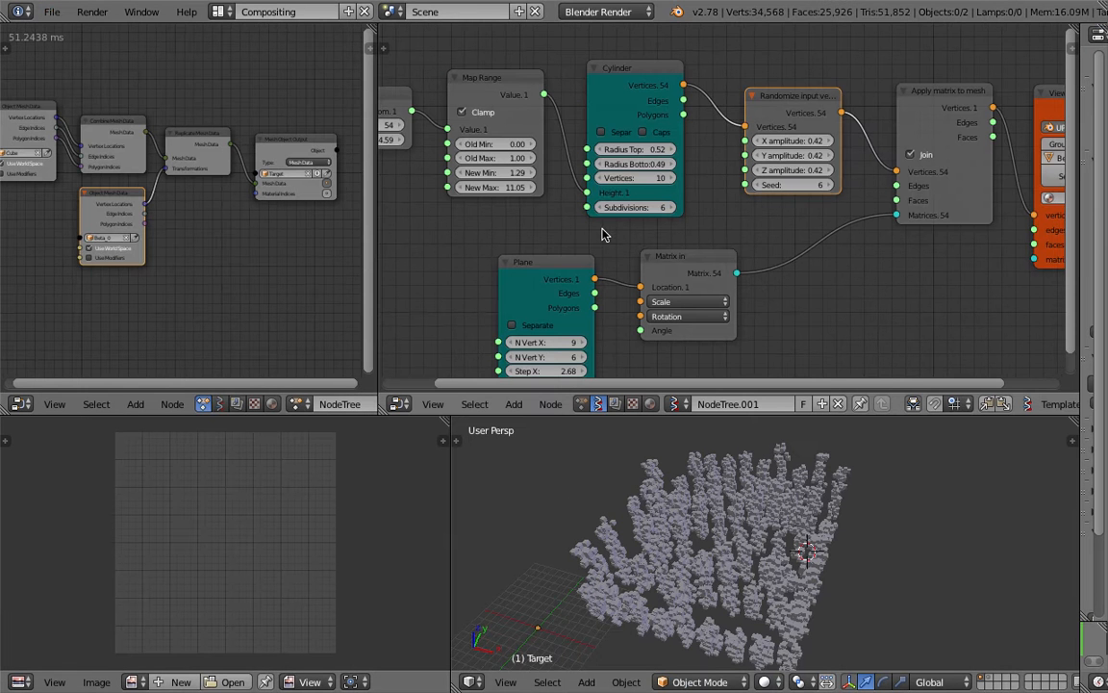
left_click_drag(375, 193, 289, 183)
middle_click_drag(635, 514, 853, 550)
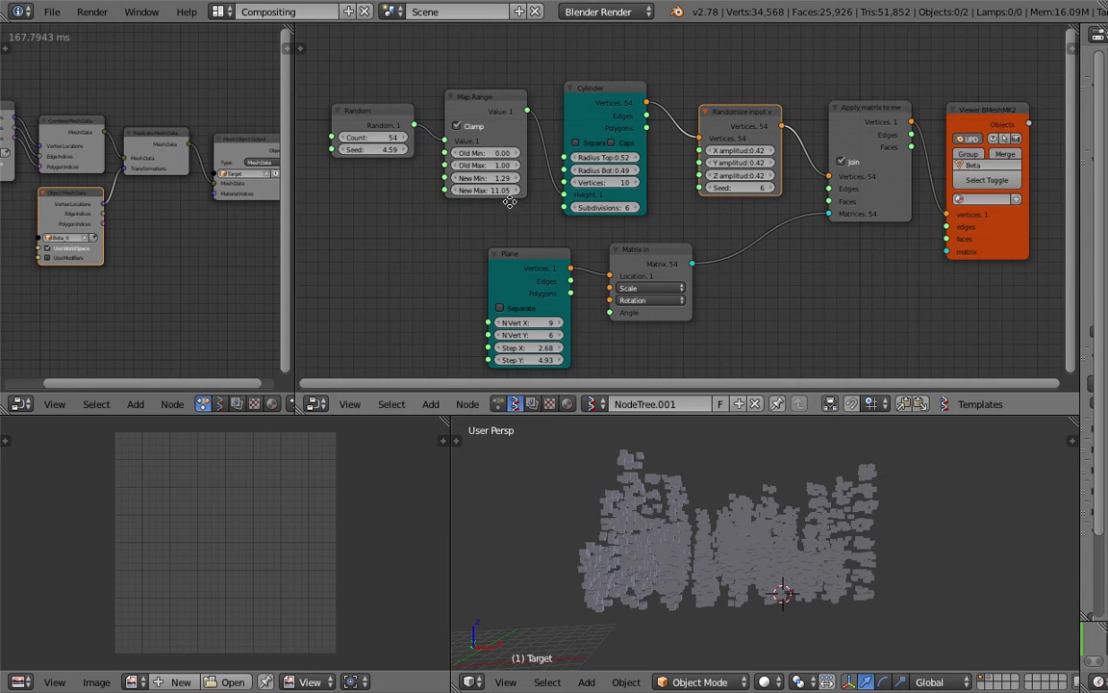
middle_click_drag(510, 201, 531, 190)
left_click_drag(702, 240, 766, 234)
Remove the Randomize input vectors node and link the Cylinder's Vertices directly to Apply matrix to mesh
left_click(763, 103)
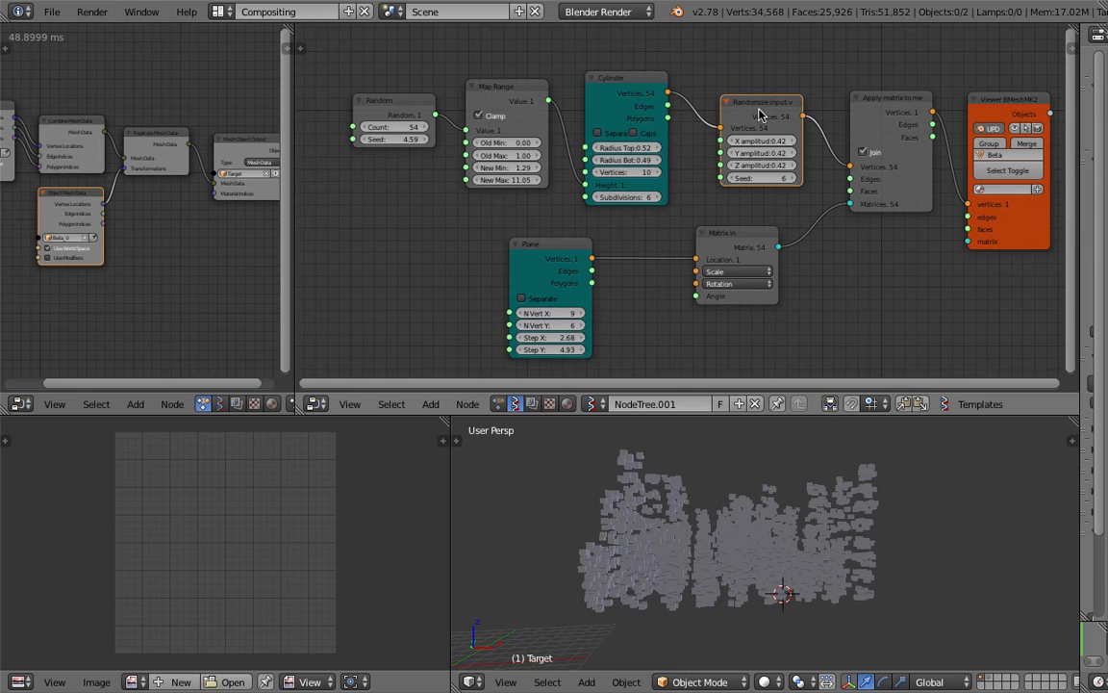
key("x")
left_click_drag(666, 92, 874, 104)
left_click_drag(667, 92, 837, 168)
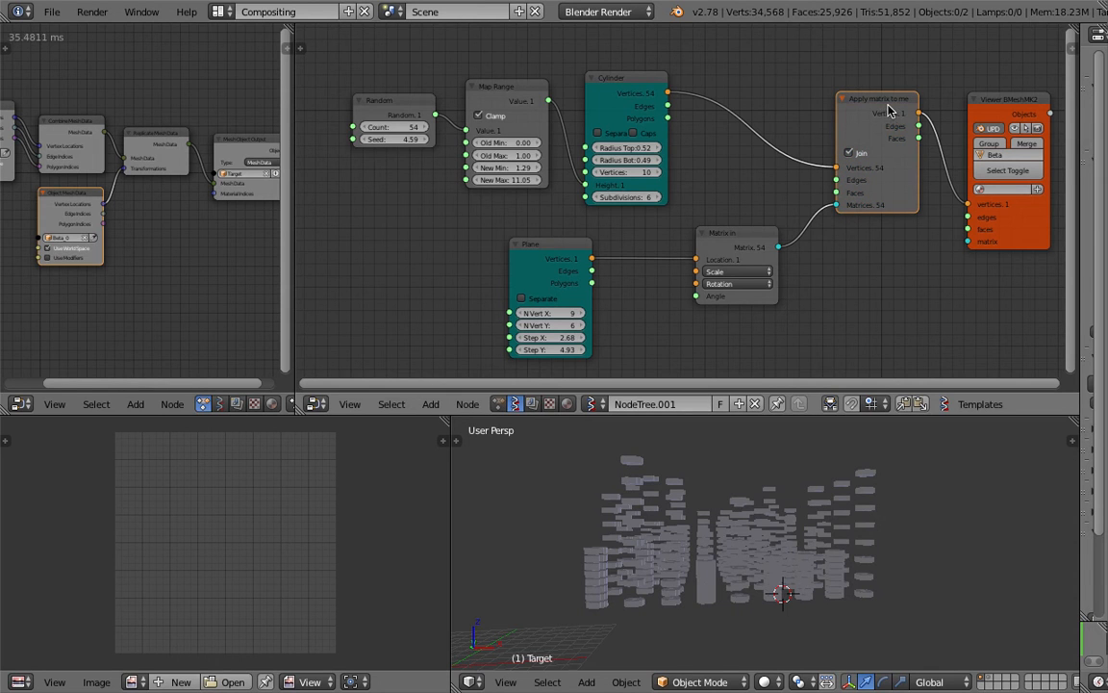
left_click_drag(918, 157, 937, 159)
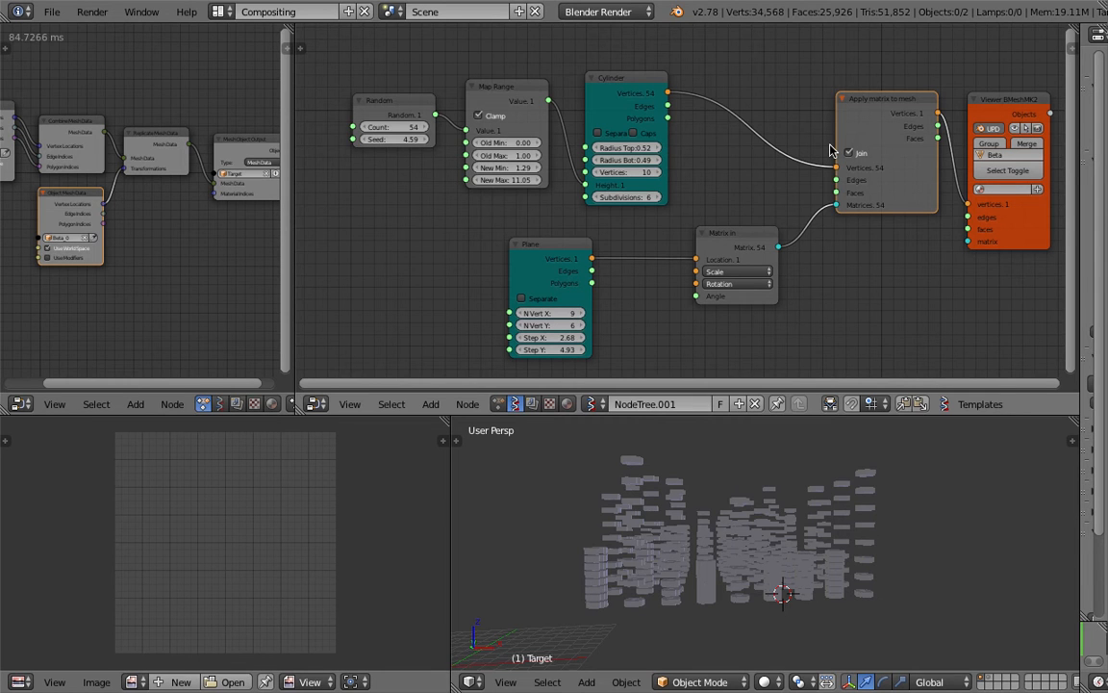
middle_click_drag(670, 494, 635, 539)
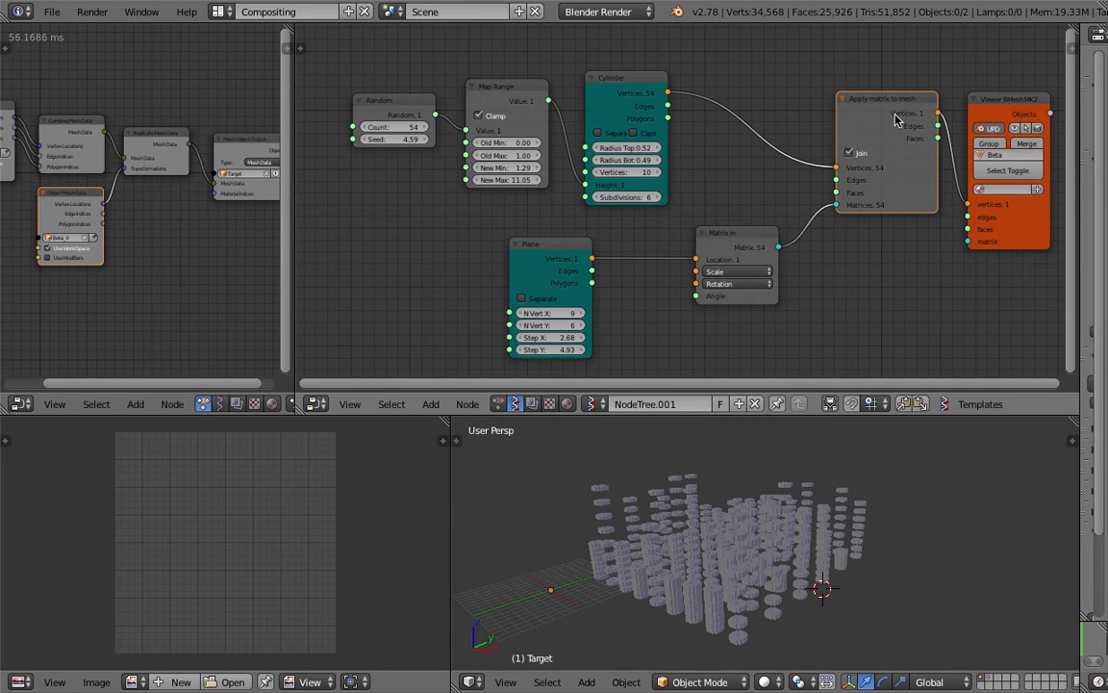
Reopen the recent file ANSV_Point_Replicator_Combo_003.blend
left_click(54, 15)
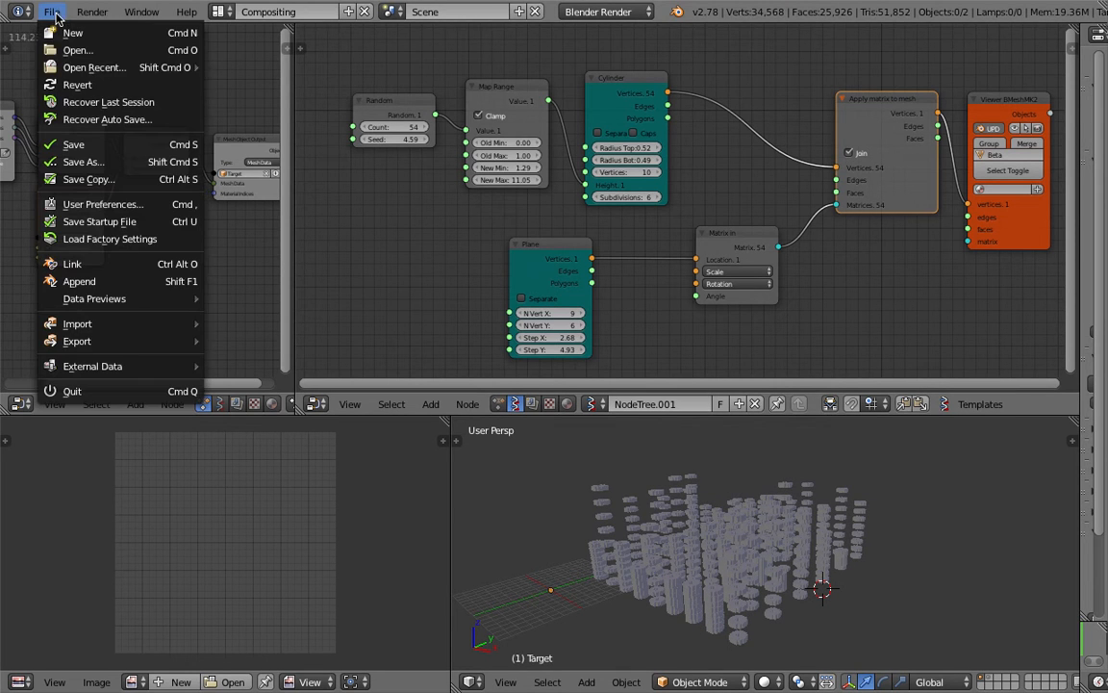
mouse_move(146, 67)
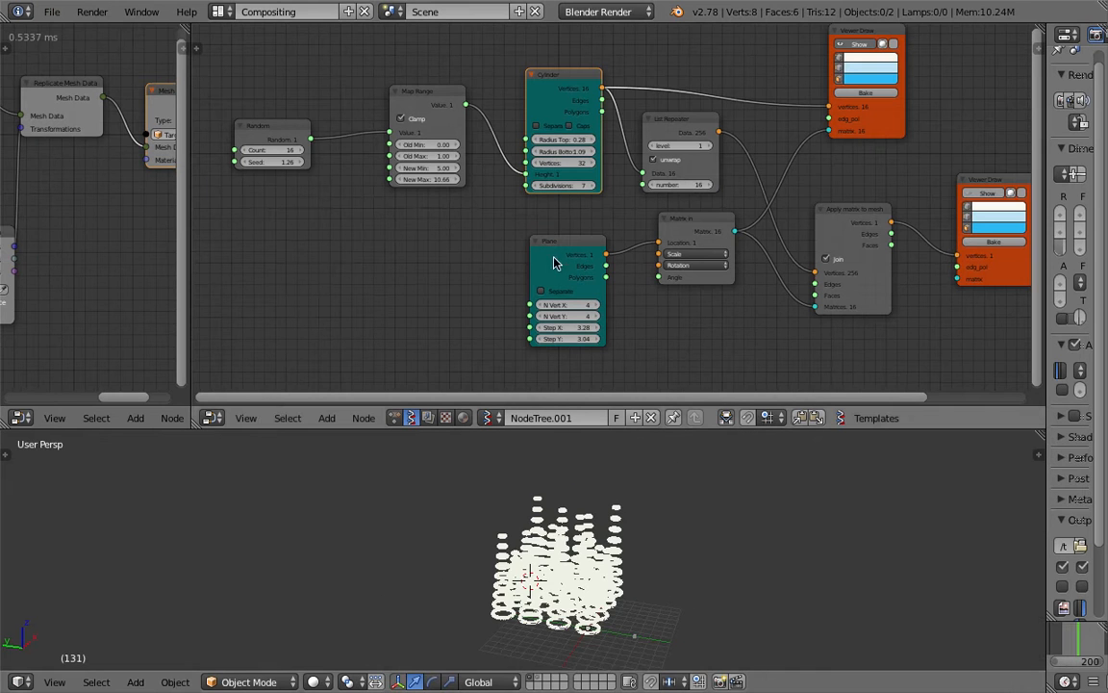
middle_click_drag(659, 510, 625, 490)
middle_click_drag(784, 142, 588, 156)
Delete the List Repeater node and link the Cylinder's Vertices directly to Apply matrix to mesh
left_click_drag(494, 138, 497, 141)
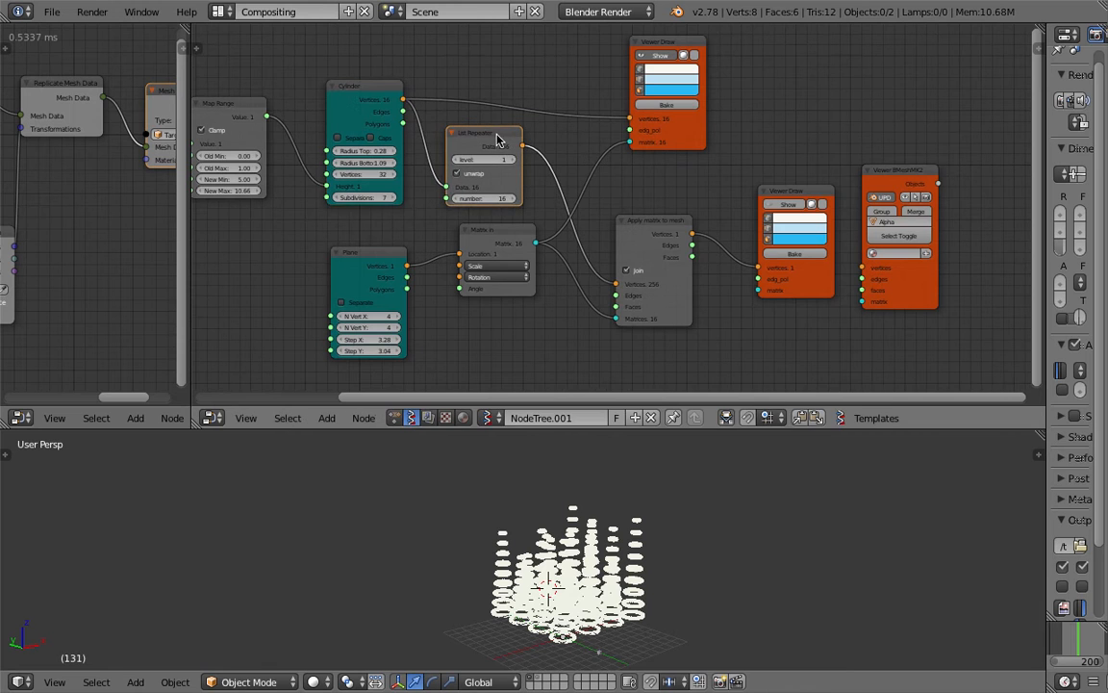
key("x")
left_click_drag(403, 99, 617, 284)
left_click_drag(543, 272, 548, 278)
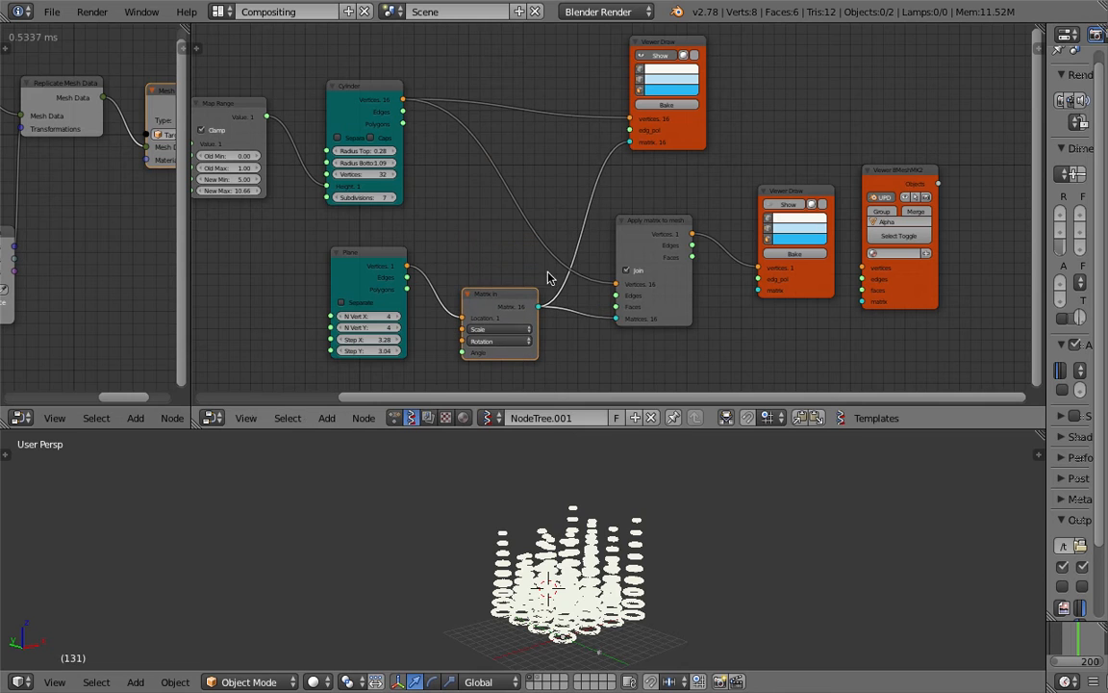
Delete the Matrix in node and the duplicate Viewer Draw, and move the remaining Viewer Draw up near Apply matrix to mesh
key("x")
left_click(671, 48)
key("x")
left_click_drag(780, 187, 749, 141)
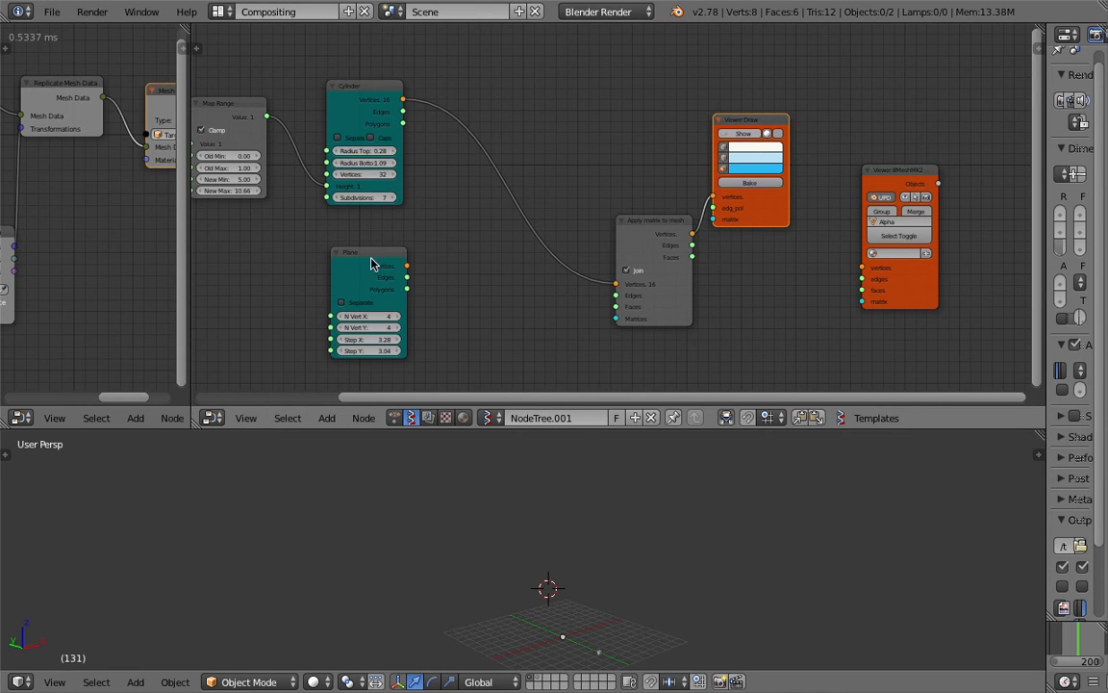
Add a new Matrix in node beside the Plane node by searching for "matrix in"
key("shift+a")
left_click(470, 256)
type("mat")
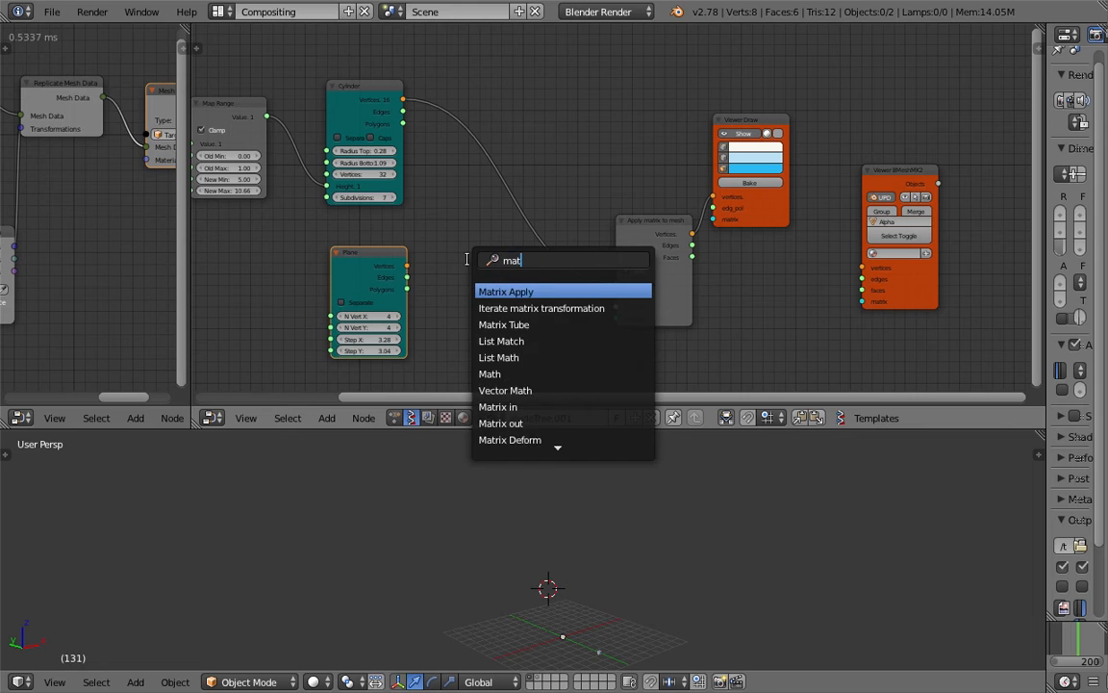
type("rix in")
key("Return")
left_click(465, 259)
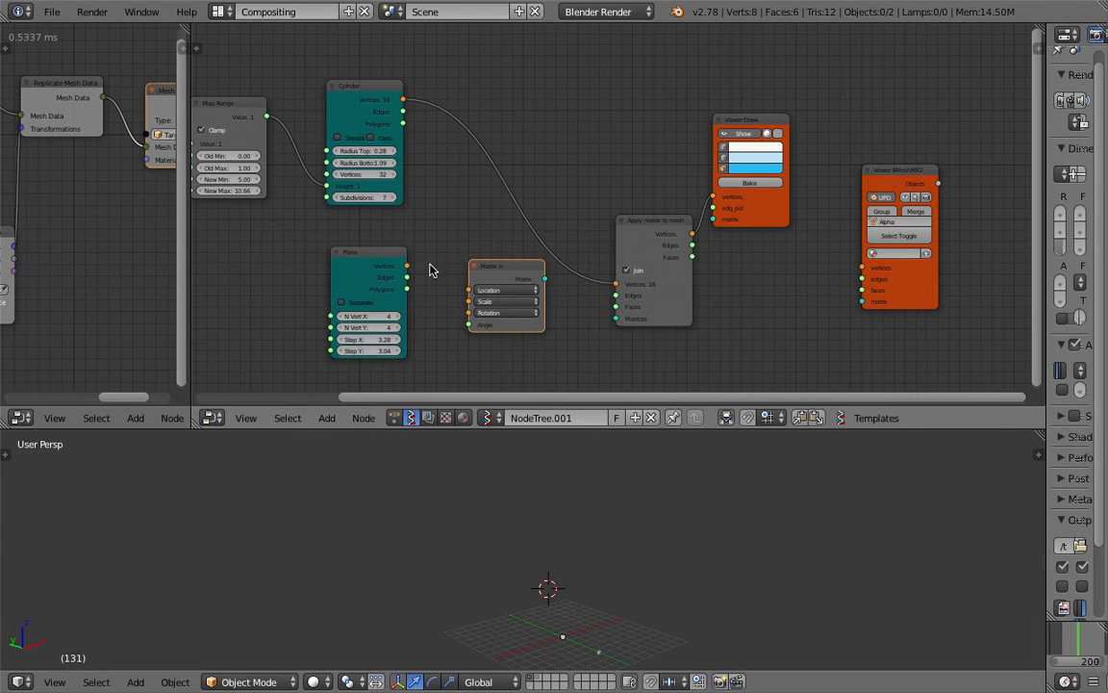
Link Plane Vertices to Matrix in's Location and its Matrix output to Apply matrix to mesh's Matrices, bringing the latter node closer
left_click_drag(407, 266, 470, 289)
left_click_drag(544, 278, 616, 318)
left_click_drag(660, 225, 612, 168)
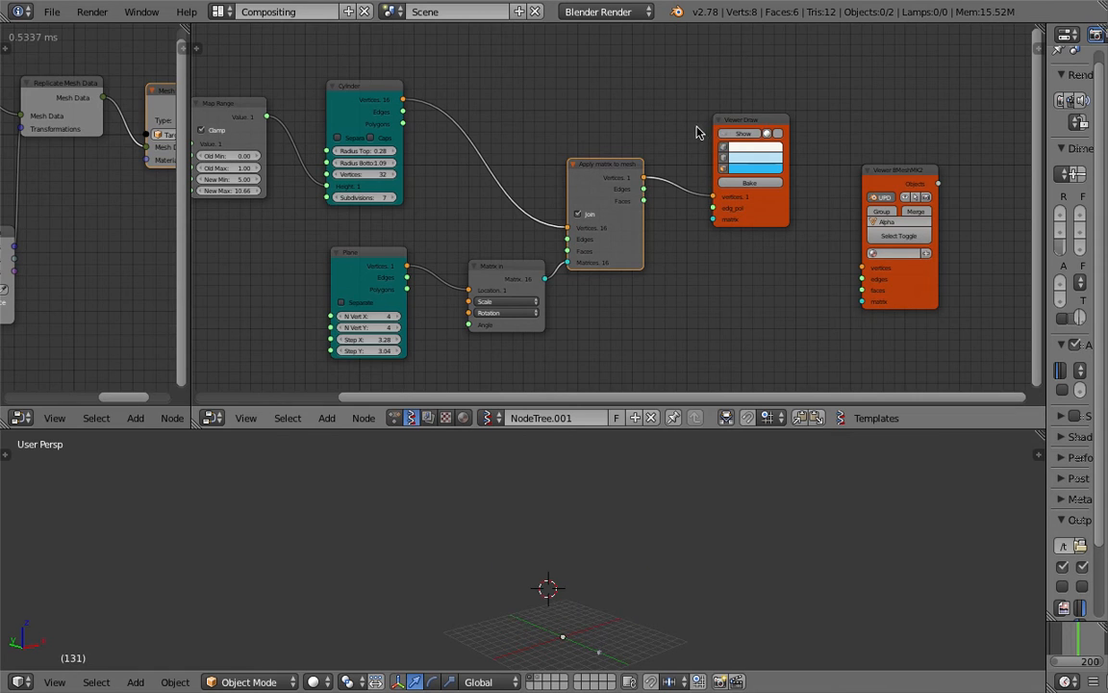
Turn on the Viewer Draw display and move both viewer nodes closer to Apply matrix to mesh
left_click_drag(737, 138, 691, 122)
middle_click_drag(559, 109, 628, 109)
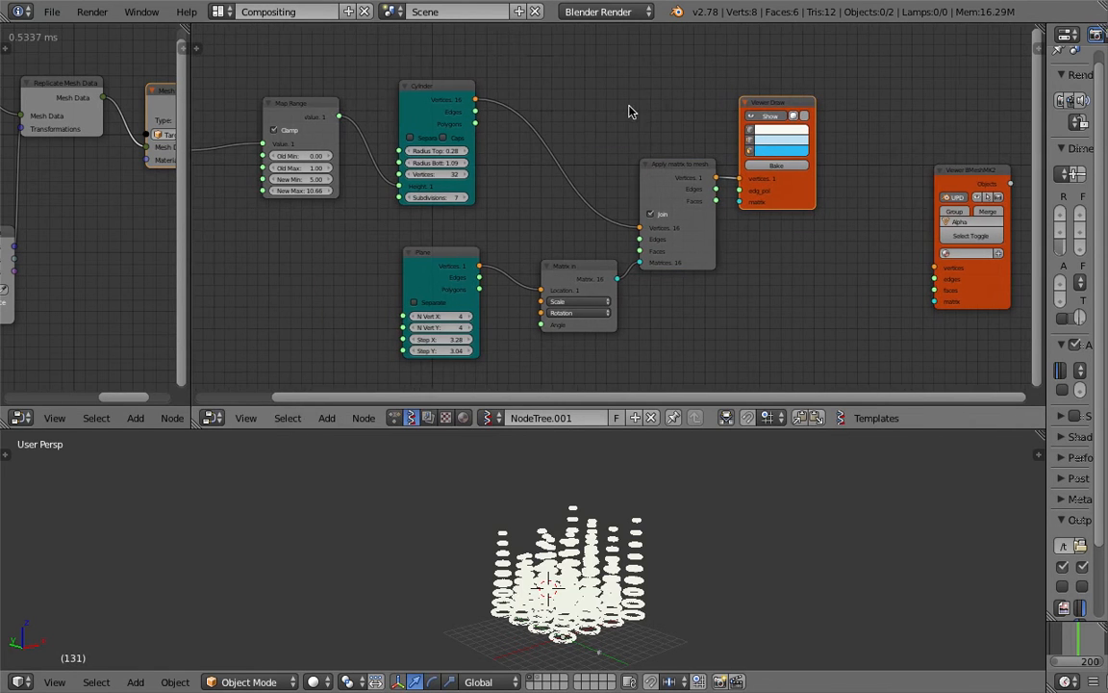
left_click_drag(969, 179, 868, 238)
middle_click_drag(674, 288, 723, 266)
Save the scene as a new Blender file with the file name's version number increased by one
left_click(52, 12)
left_click(145, 161)
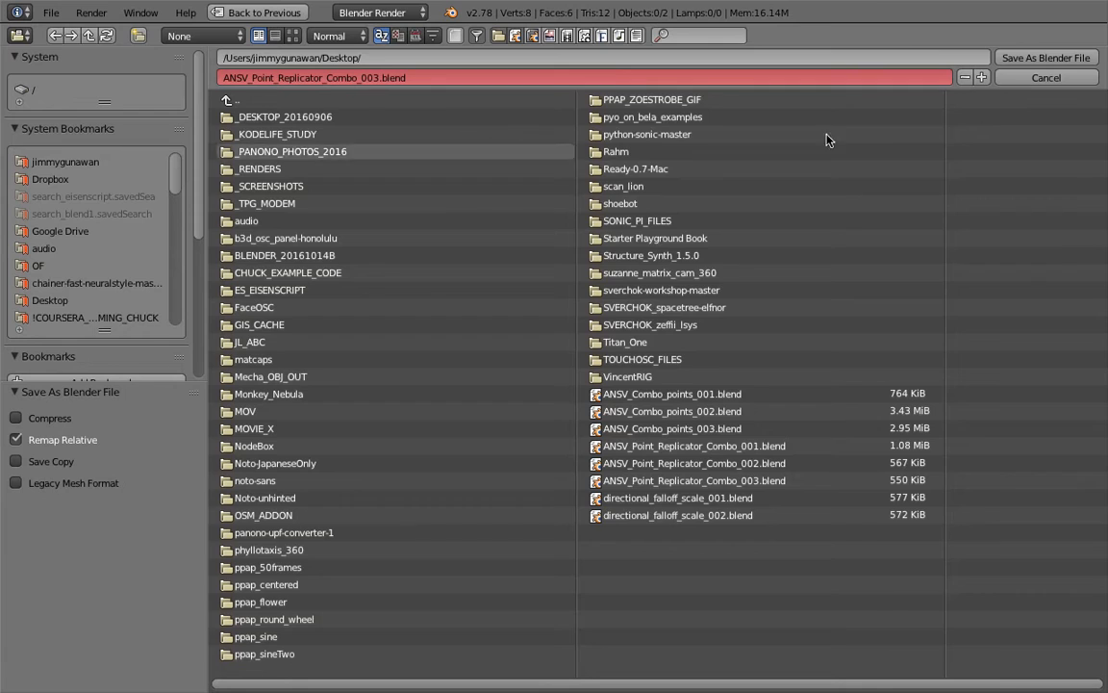
left_click(981, 77)
left_click(1046, 57)
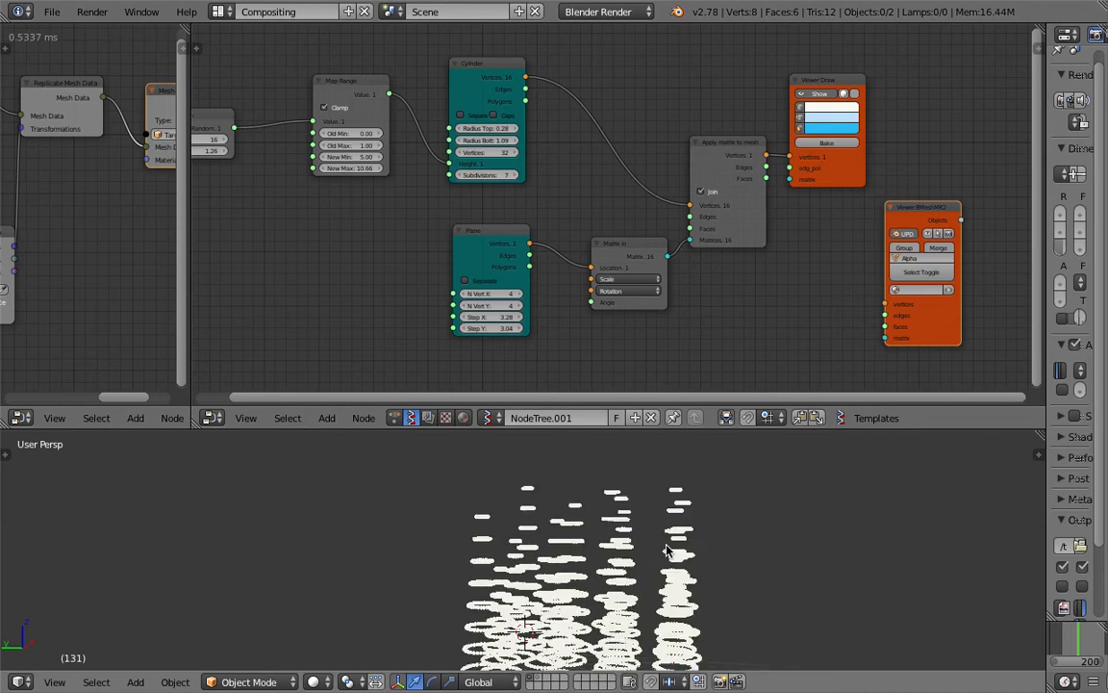
middle_click_drag(645, 560, 633, 587)
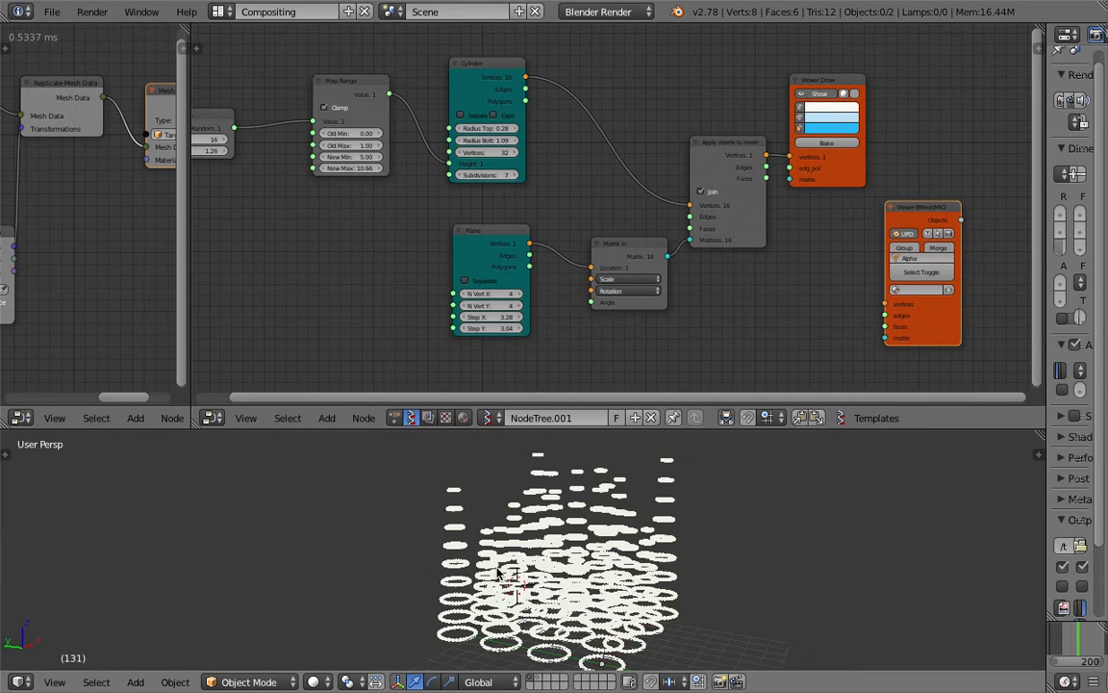
middle_click_drag(498, 571, 611, 578)
middle_click_drag(674, 289, 709, 294)
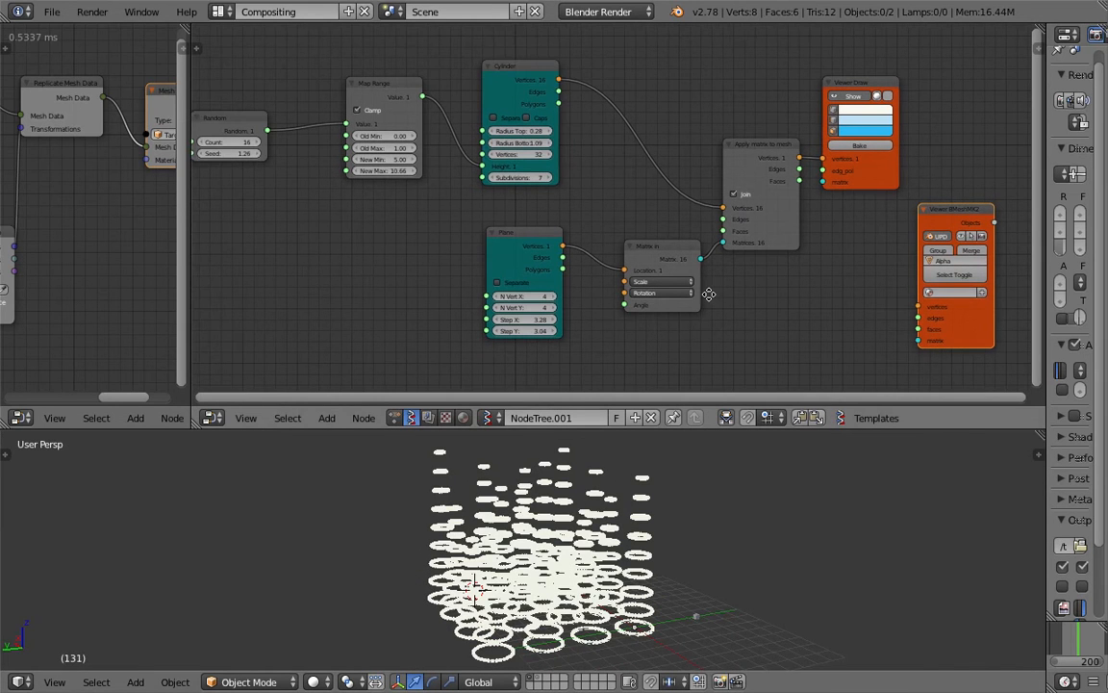
middle_click_drag(637, 575, 677, 584)
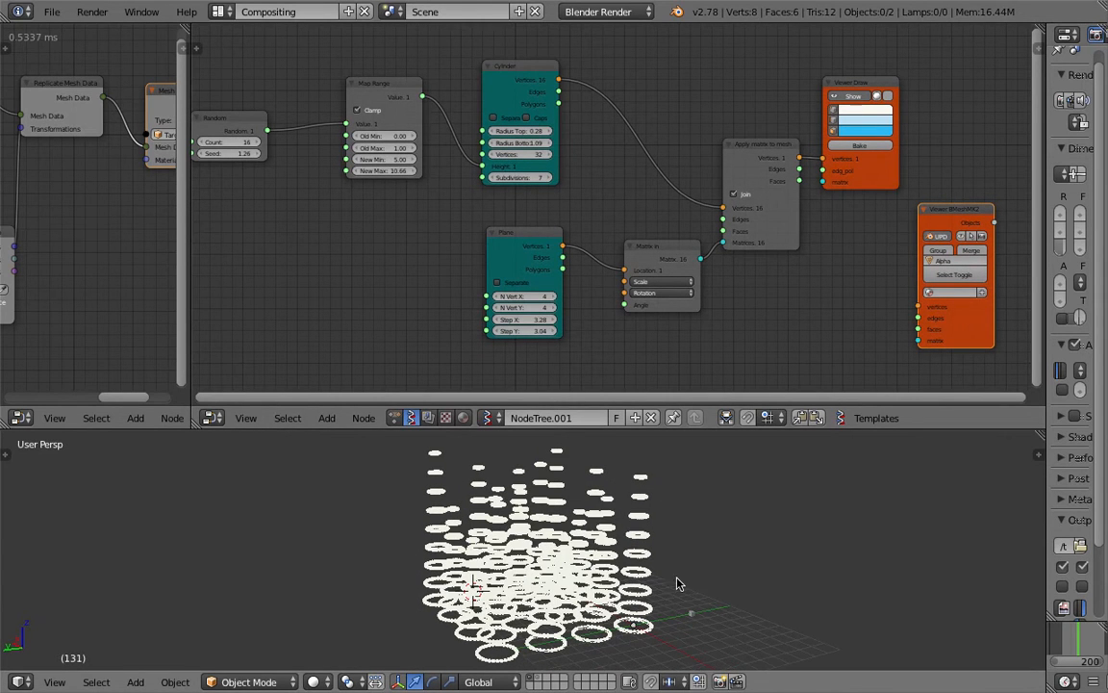
Link Apply matrix to mesh's Vertices output to Viewer BMeshMK2's vertices, turn off Viewer Draw's display and move that node clear
middle_click_drag(725, 312, 624, 189)
left_click_drag(630, 155, 783, 310)
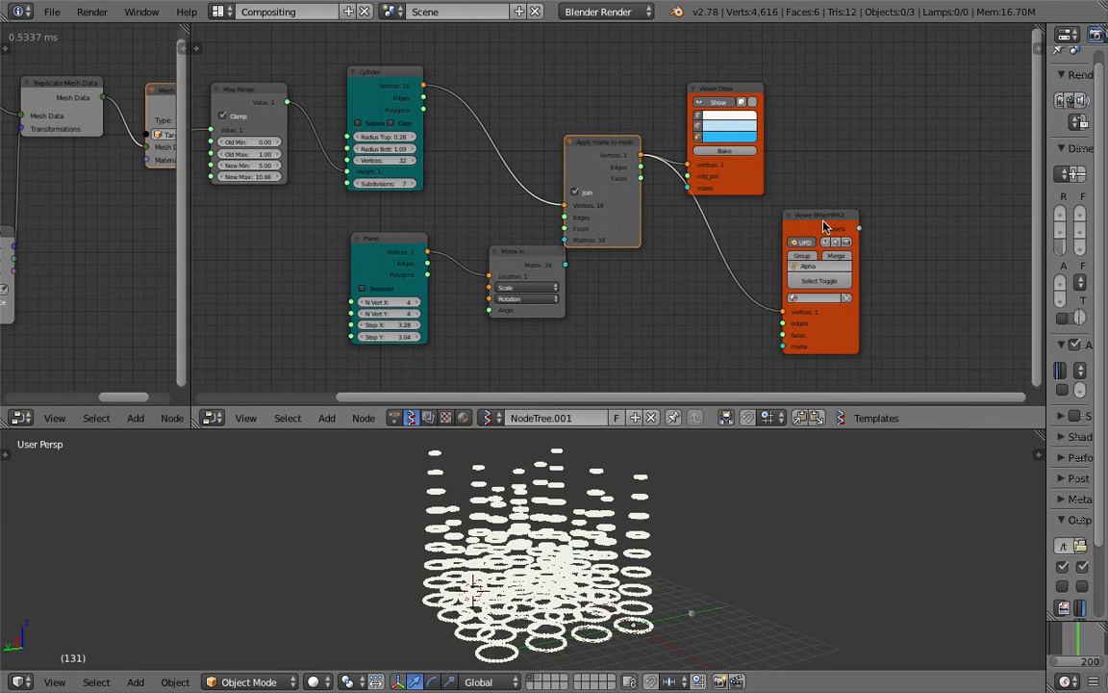
left_click(708, 103)
left_click_drag(708, 110, 733, 89)
Widen the Animation Nodes editor and assign the generated Alpha_0 mesh as the source object of the empty Object Mesh Data node
right_click(632, 511)
middle_click_drag(631, 512, 475, 487)
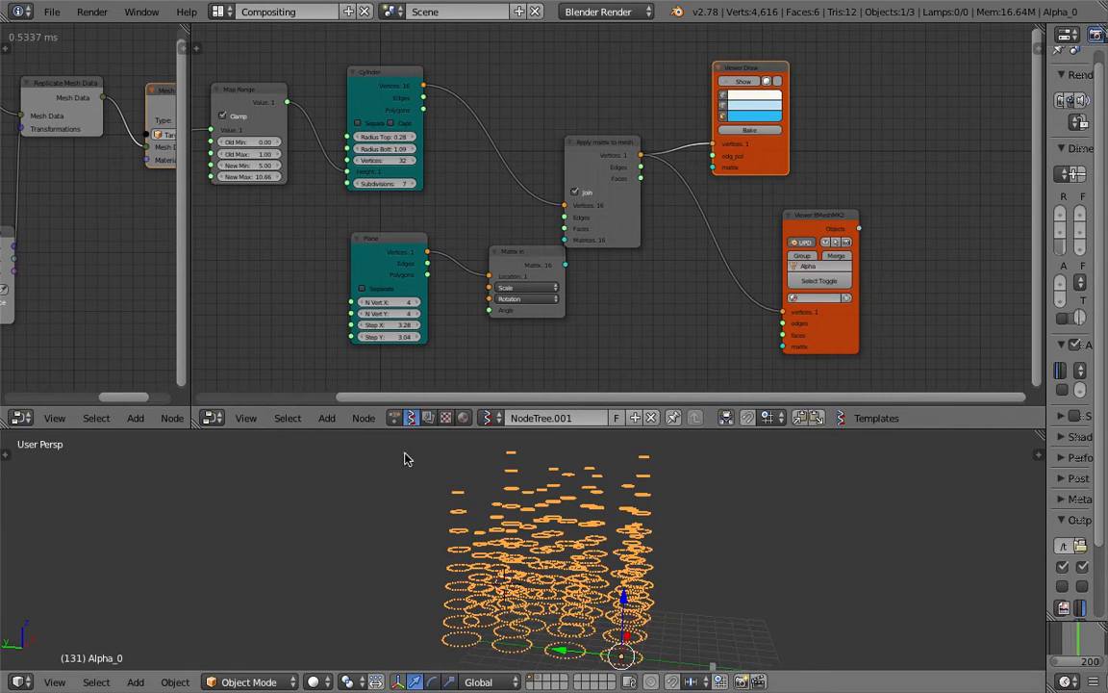
left_click_drag(191, 220, 493, 217)
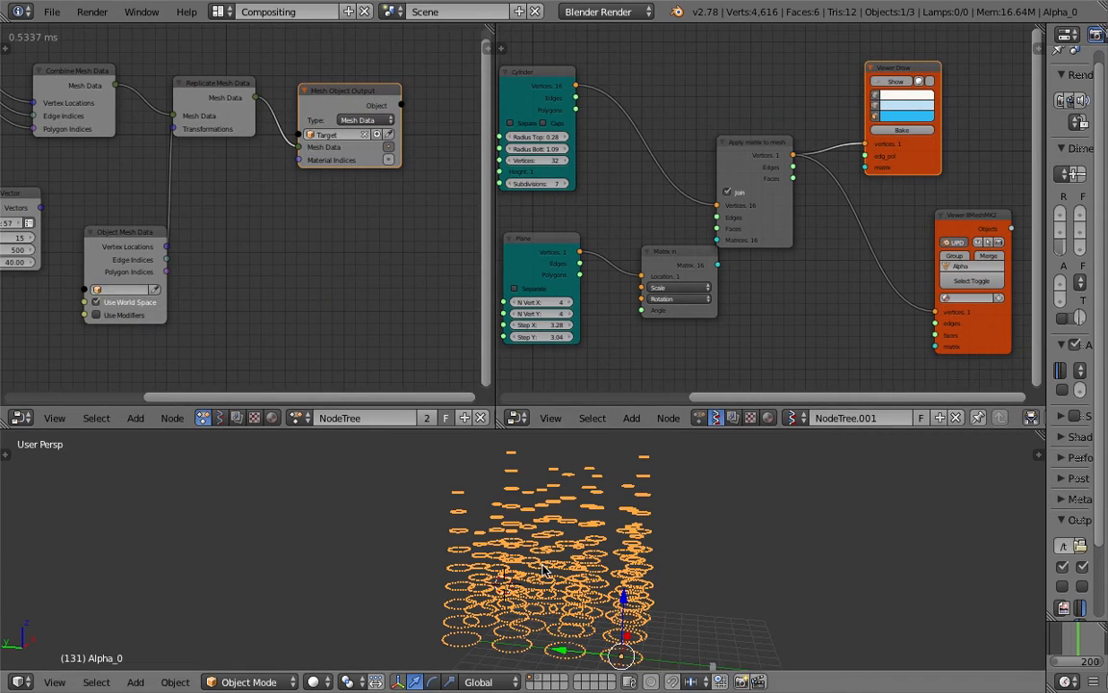
scroll(650, 578, "down", 2)
scroll(649, 578, "down", 2)
middle_click_drag(594, 556, 656, 567)
middle_click_drag(291, 132, 331, 149)
scroll(262, 223, "up", 1)
middle_click_drag(257, 220, 404, 211)
left_click(336, 306)
middle_click_drag(560, 536, 588, 519)
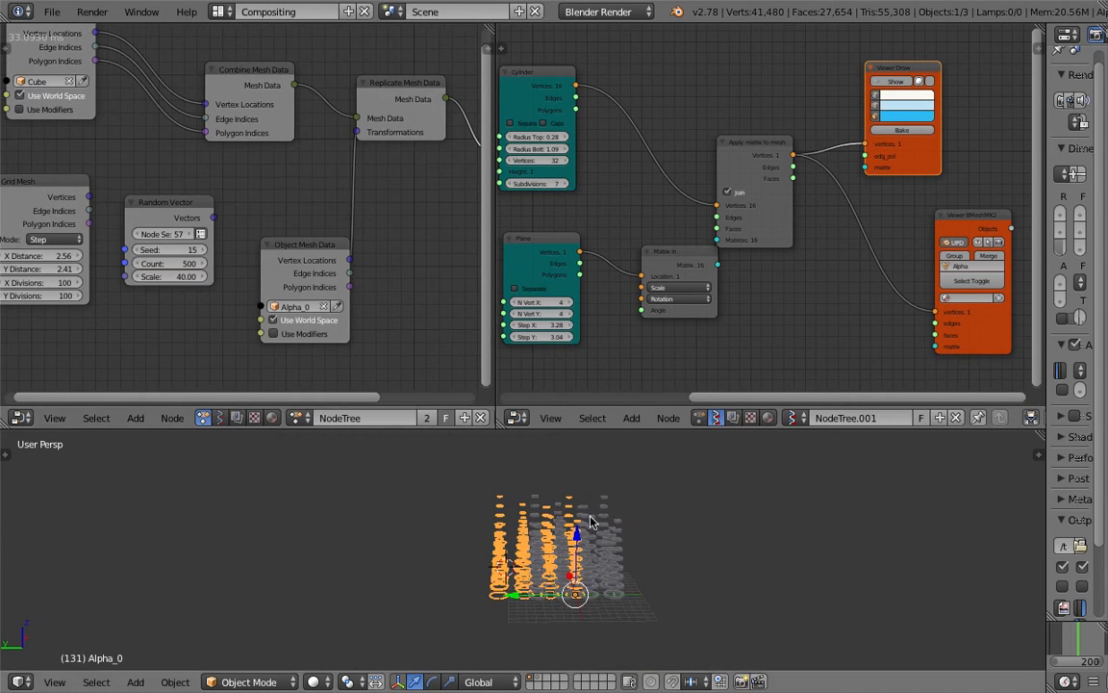
Move the timeline to frame 114 and inspect the replicated rings in the 3D view
left_click(1075, 637)
scroll(698, 571, "up", 6)
middle_click_drag(674, 570, 616, 549)
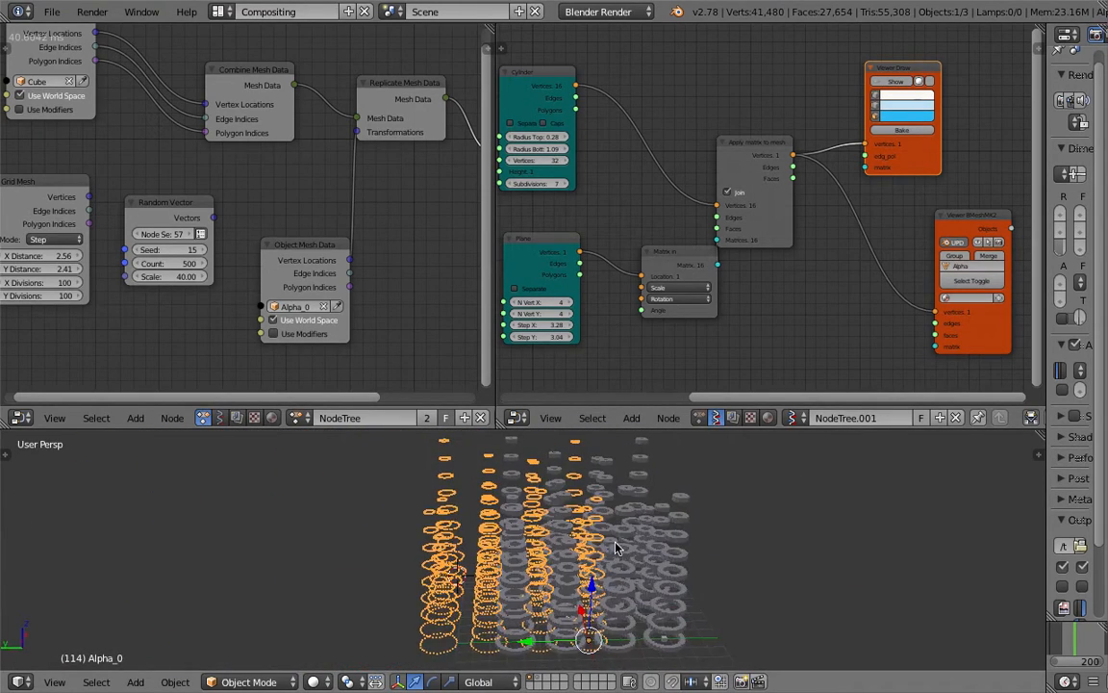
Move the Grid Mesh and Random Vector nodes aside and bring the Alpha_0 Object Mesh Data node beneath Combine Mesh Data
scroll(314, 272, "down", 1)
middle_click_drag(140, 197, 254, 197)
left_click_drag(188, 188, 112, 188)
left_click_drag(245, 198, 190, 183)
middle_click_drag(329, 225, 217, 226)
left_click_drag(284, 241, 245, 205)
middle_click_drag(266, 210, 165, 210)
left_click_drag(165, 209, 156, 194)
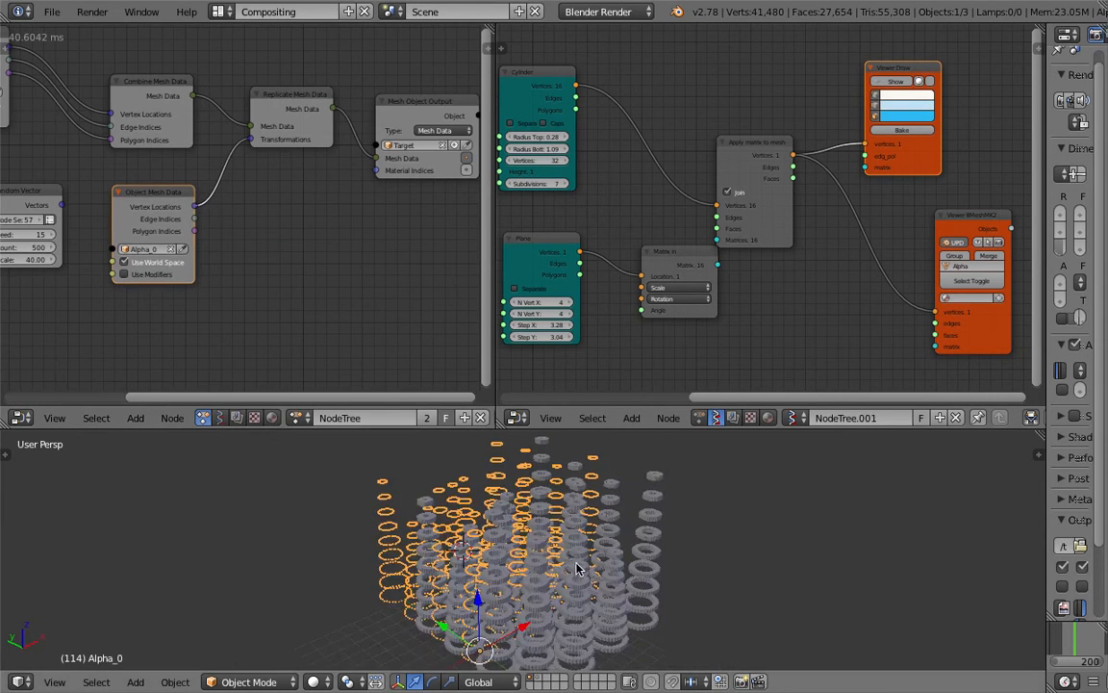
middle_click_drag(208, 150, 249, 154)
left_click_drag(211, 202, 185, 206)
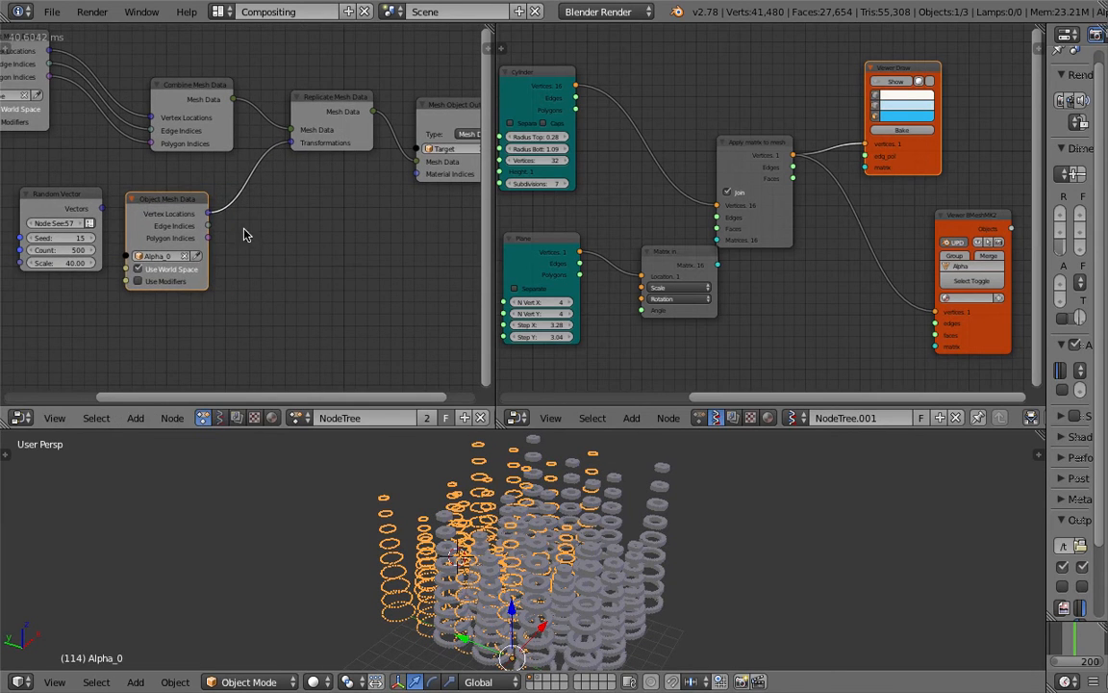
Widen the Animation Nodes editor further and move the Grid Mesh and Random Vector nodes away from Object Mesh Data
middle_click_drag(271, 228, 320, 215)
left_click_drag(496, 205, 750, 212)
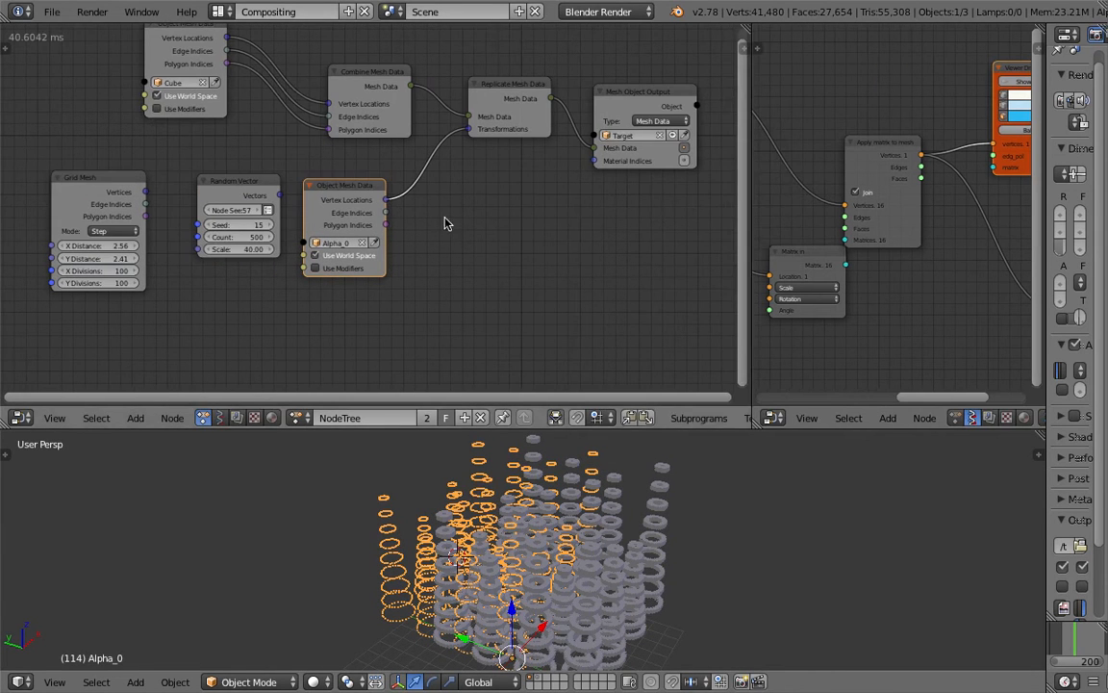
left_click_drag(199, 183, 177, 192)
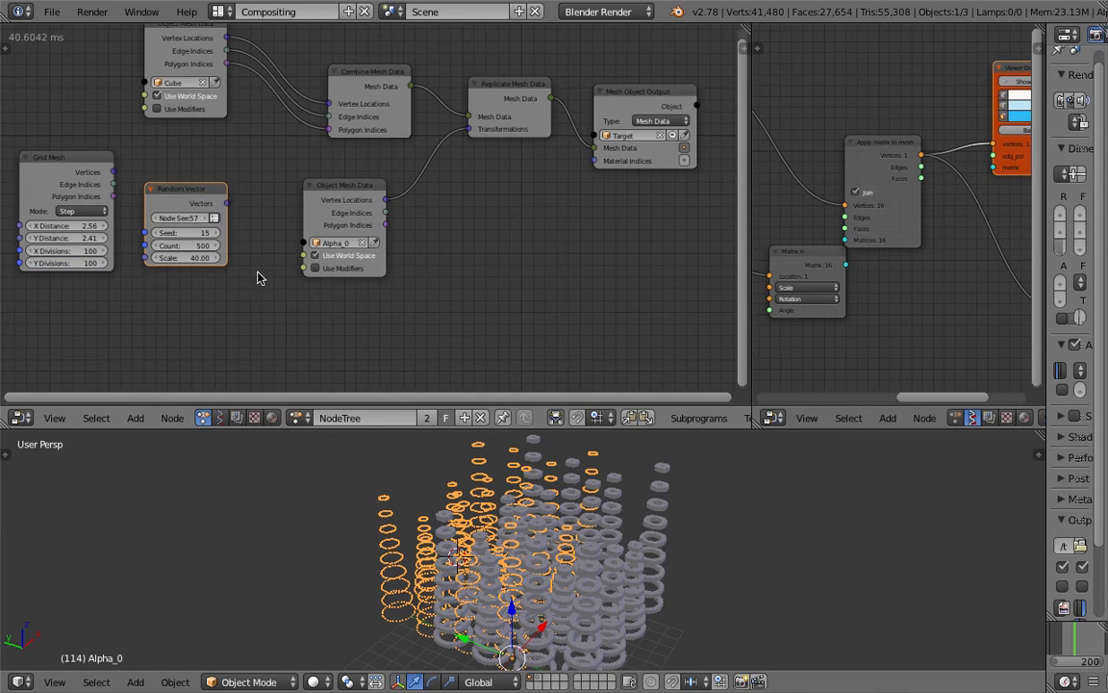
key("ctrl+z")
key("ctrl+s")
left_click(495, 256)
Search for the list mask node and place a Mask List node below Replicate Mesh Data
key("shift+a")
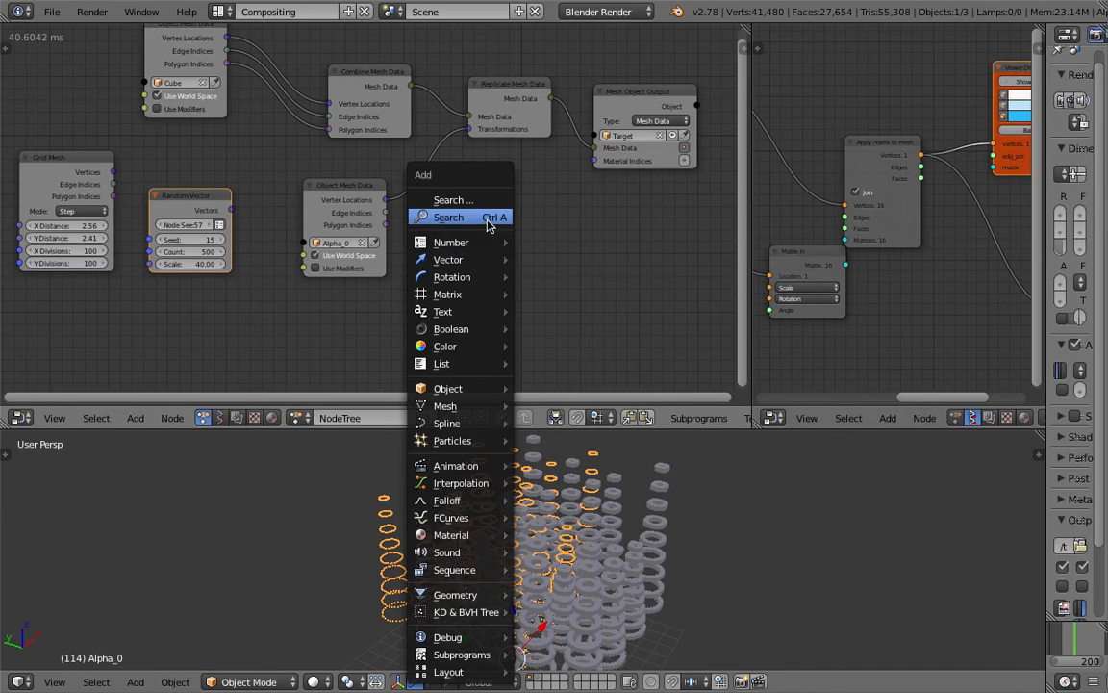
left_click(481, 217)
type("Matrix inlist mas")
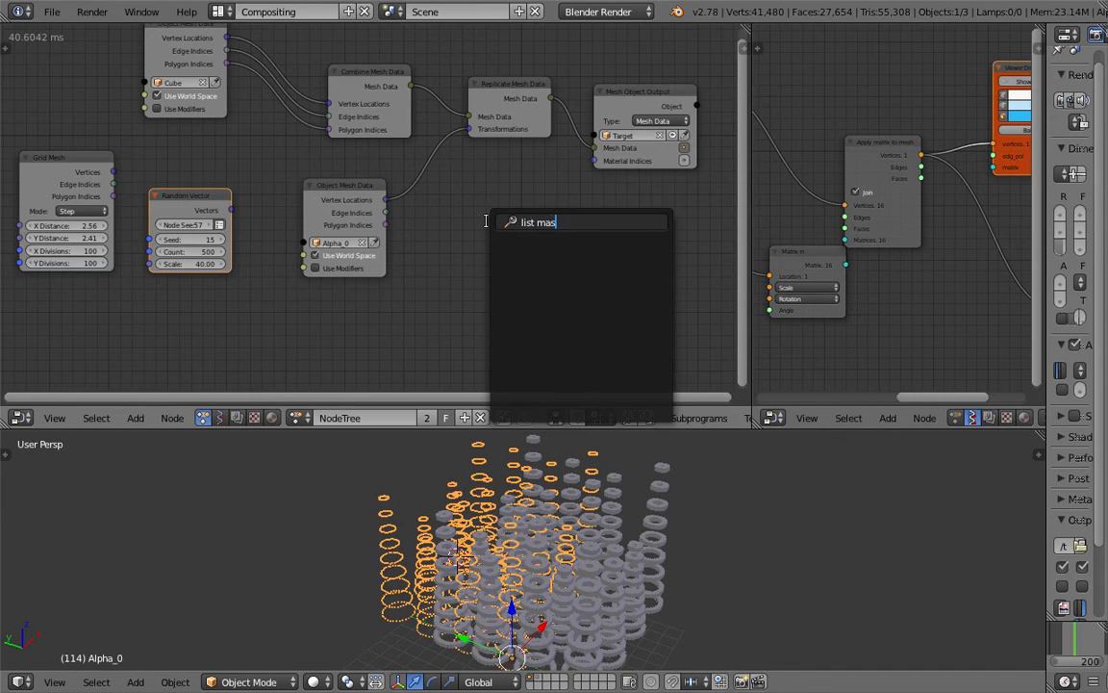
key("BackSpace")
key("Down")
key("Return")
left_click(491, 192)
key("ctrl+s")
Delete the unused Random Vector and Grid Mesh nodes and reposition Object Mesh Data and Mask List in the freed space
left_click(325, 189)
left_click_drag(325, 193, 192, 216)
left_click(188, 196)
key("x")
left_click(82, 156)
key("x")
key("ctrl+s")
left_click(210, 241)
left_click_drag(506, 202, 433, 227)
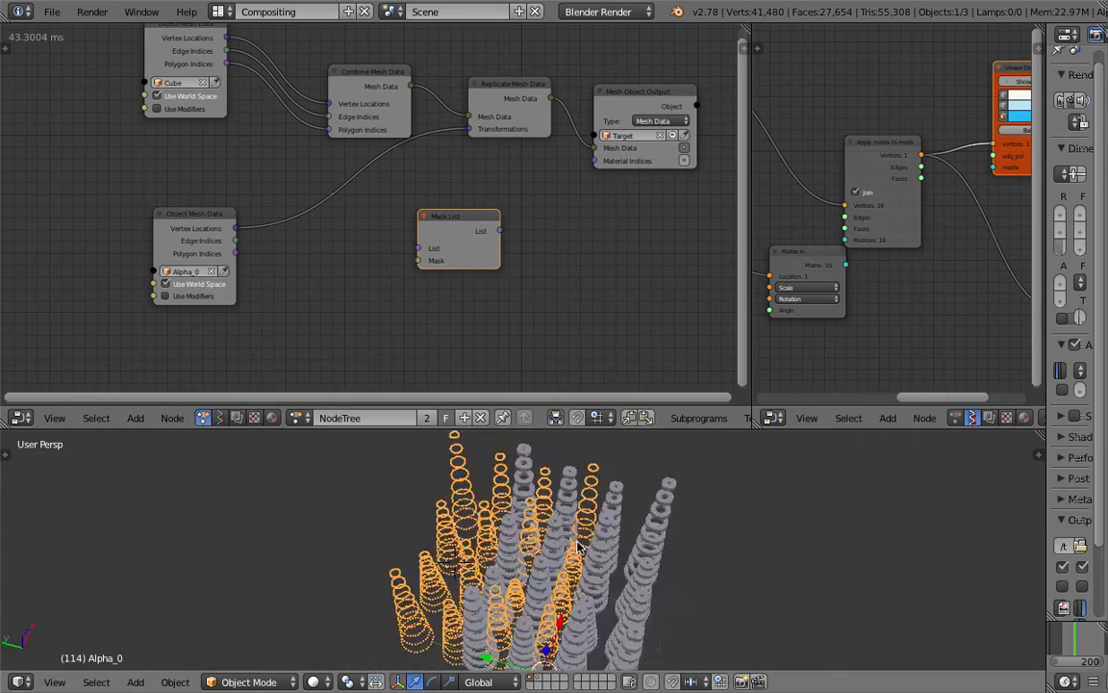
Save the scene over the existing version 004 Blender file
middle_click_drag(543, 558, 558, 601)
key("ctrl+s")
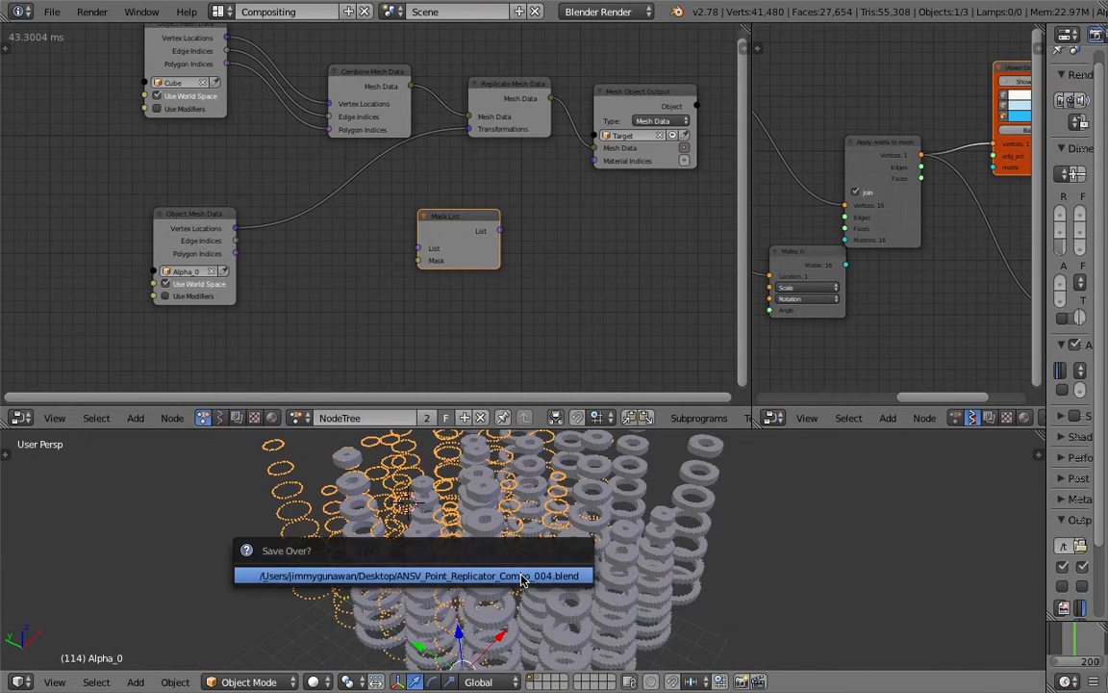
left_click(520, 574)
Select the replicated Target mesh in the 3D view
right_click(595, 562)
right_click(595, 559)
right_click(595, 559)
scroll(598, 565, "down", 3)
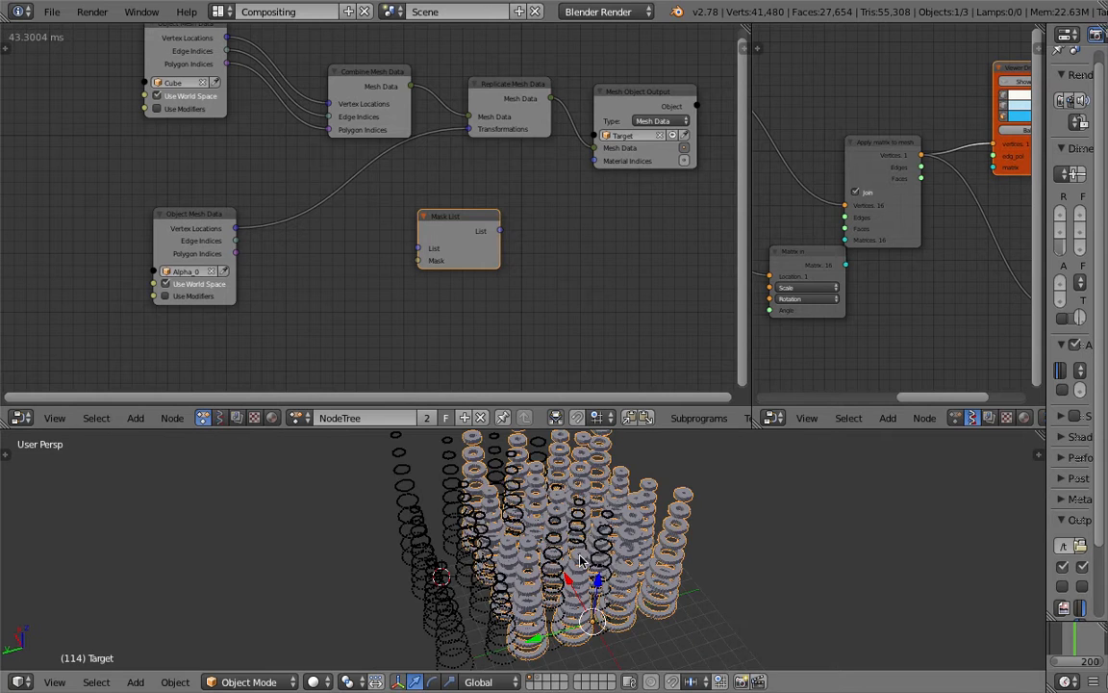
Link the Alpha_0 Object Mesh Data's Vertex Locations to Mask List's List input and space the two nodes further apart
middle_click_drag(452, 346, 441, 339)
left_click_drag(224, 220, 429, 233)
left_click_drag(185, 216, 135, 215)
middle_click_drag(313, 292, 333, 262)
left_click_drag(484, 193, 586, 210)
scroll(487, 262, "up", 1)
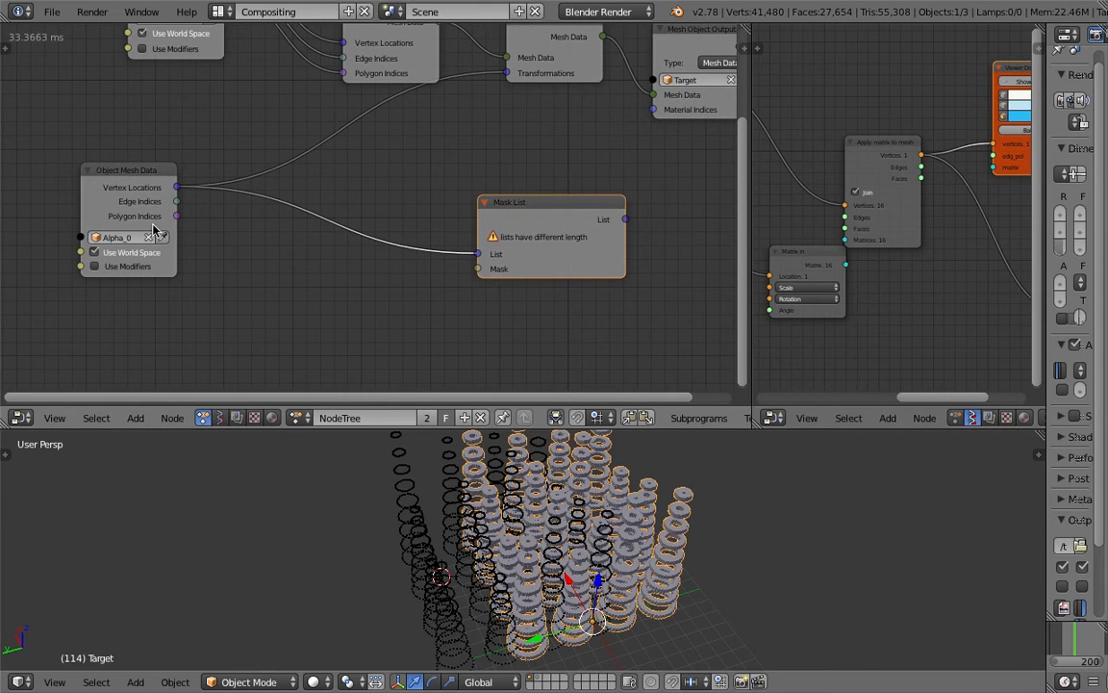
middle_click_drag(387, 179, 456, 211)
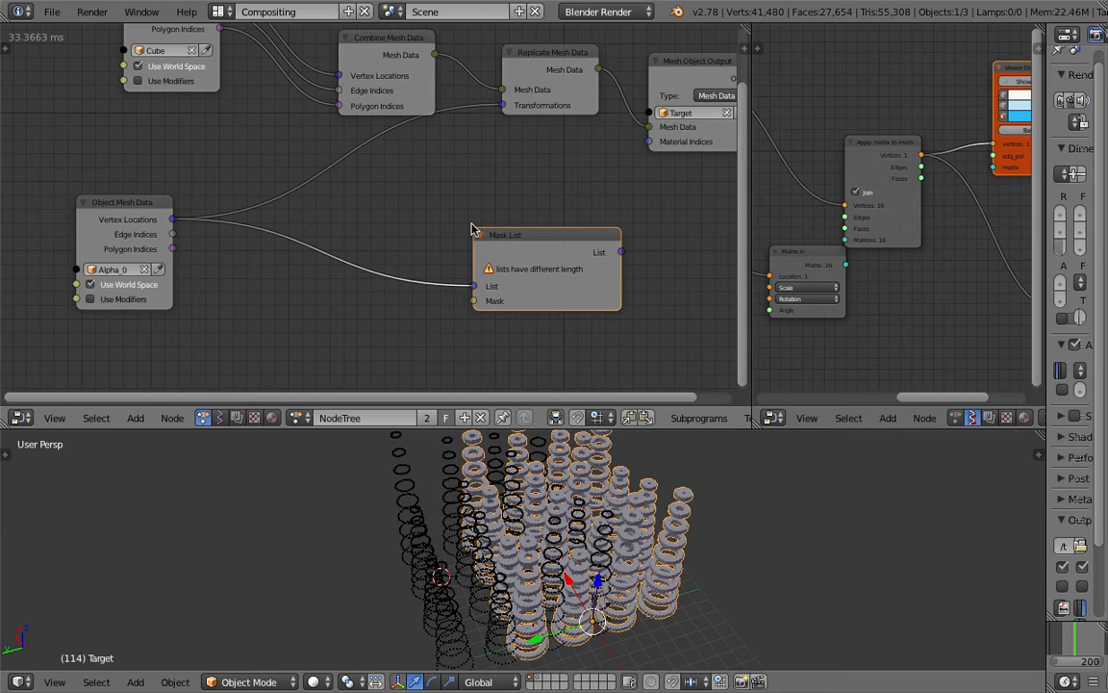
left_click_drag(472, 229, 445, 232)
middle_click_drag(423, 538, 409, 476)
middle_click_drag(344, 253, 359, 201)
Add a Random Number node by searching "random n", place it beneath Object Mesh Data and set its Max to 2.00
key("shift+a")
mouse_move(309, 252)
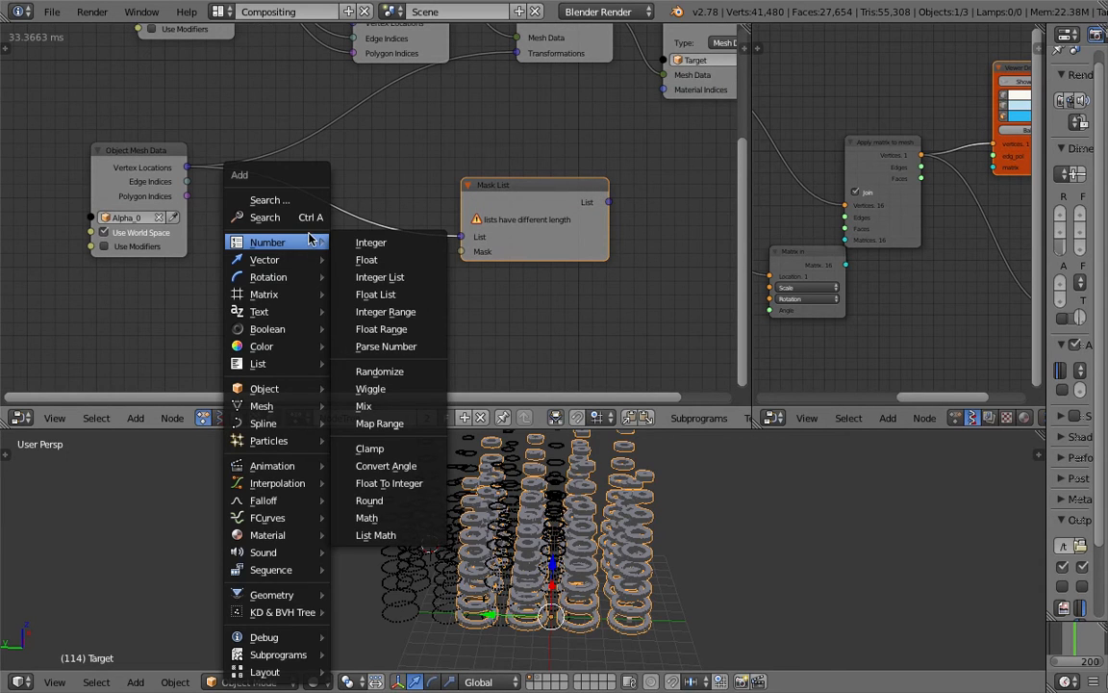
left_click(307, 219)
type("random n")
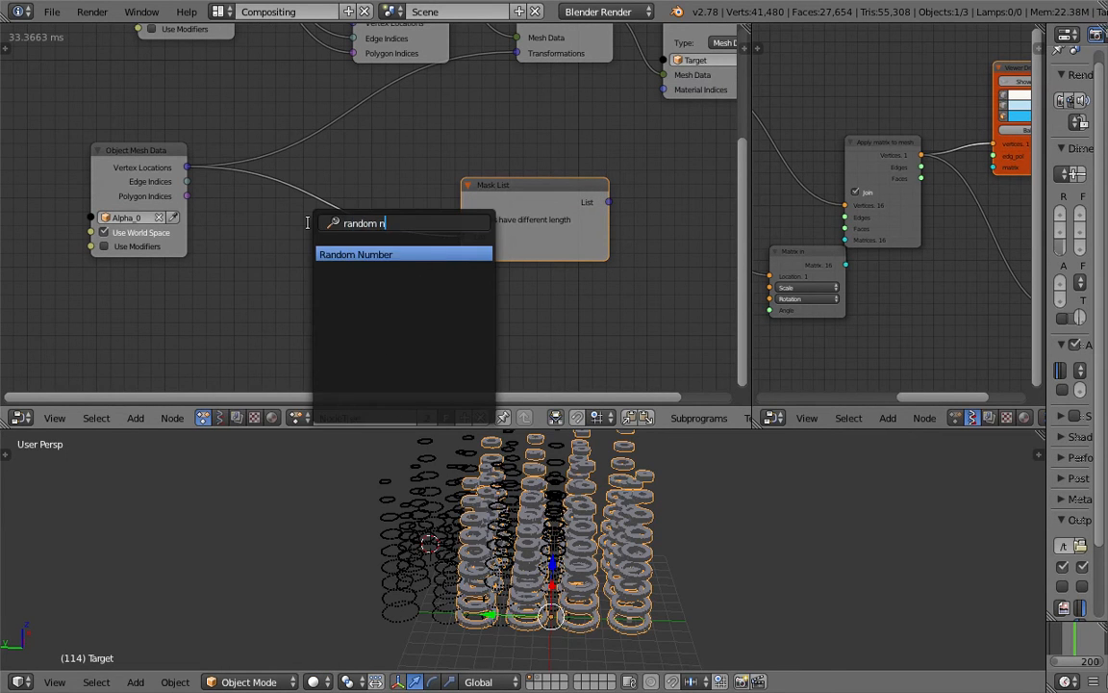
key("Return")
left_click(257, 260)
key("ctrl+s")
left_click(260, 261)
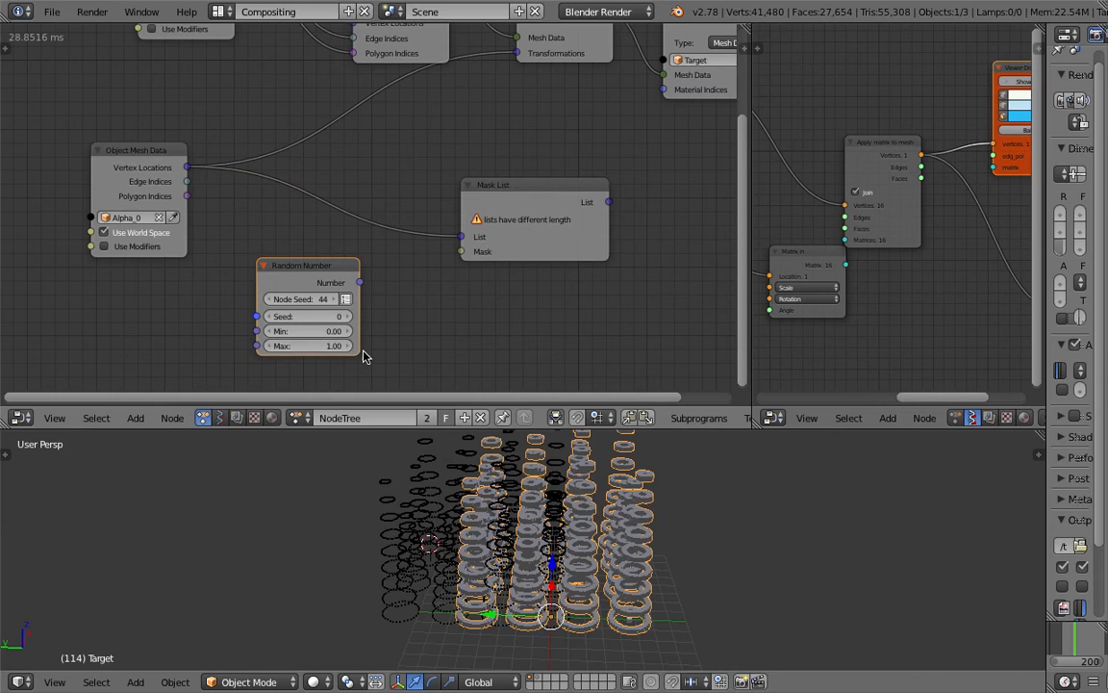
left_click_drag(300, 277, 219, 277)
middle_click_drag(358, 292, 368, 272)
Add a Float Math node beside Random Number by searching "float m" and set its operation to Floor
key("shift+a")
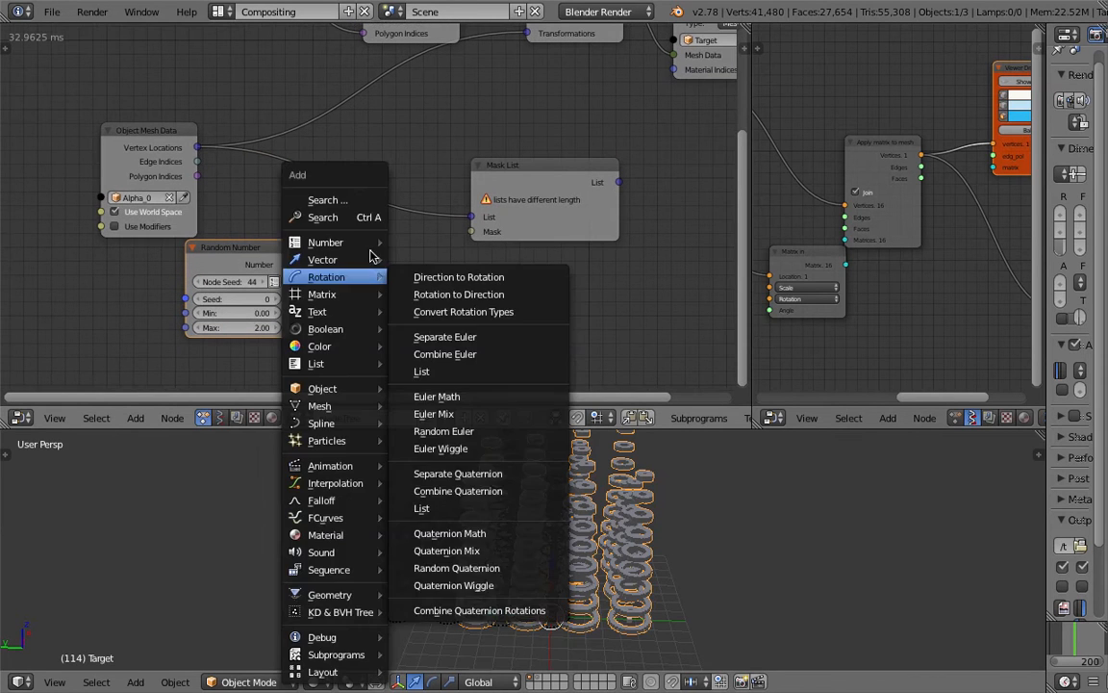
left_click(371, 218)
type("float m")
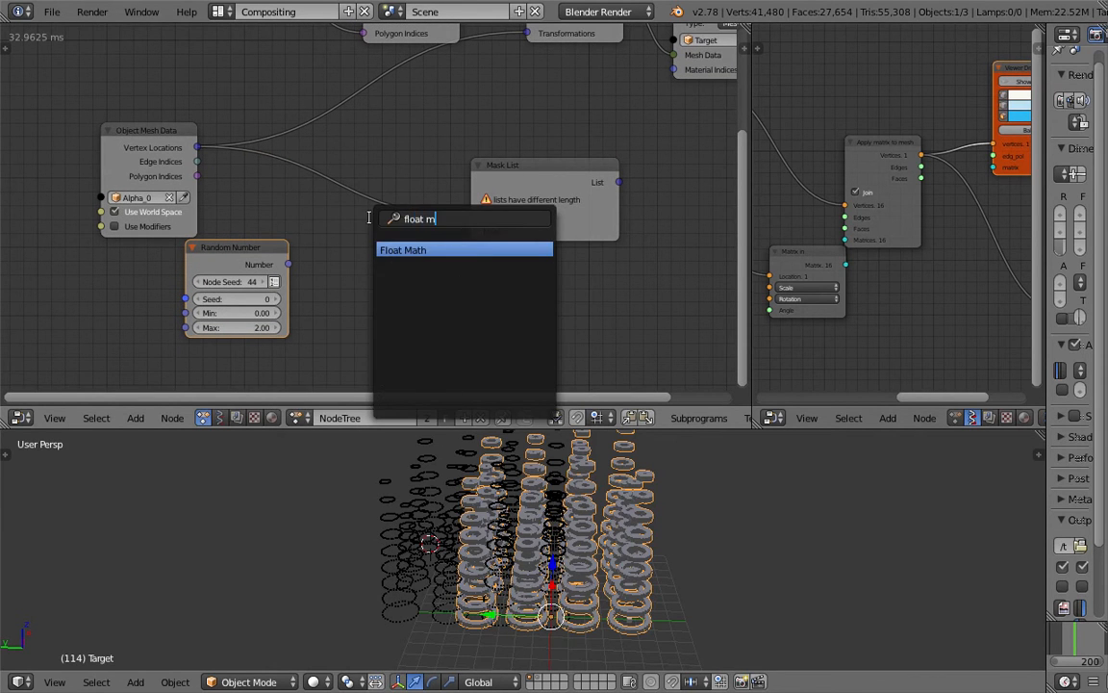
key("Return")
left_click(343, 243)
left_click(387, 280)
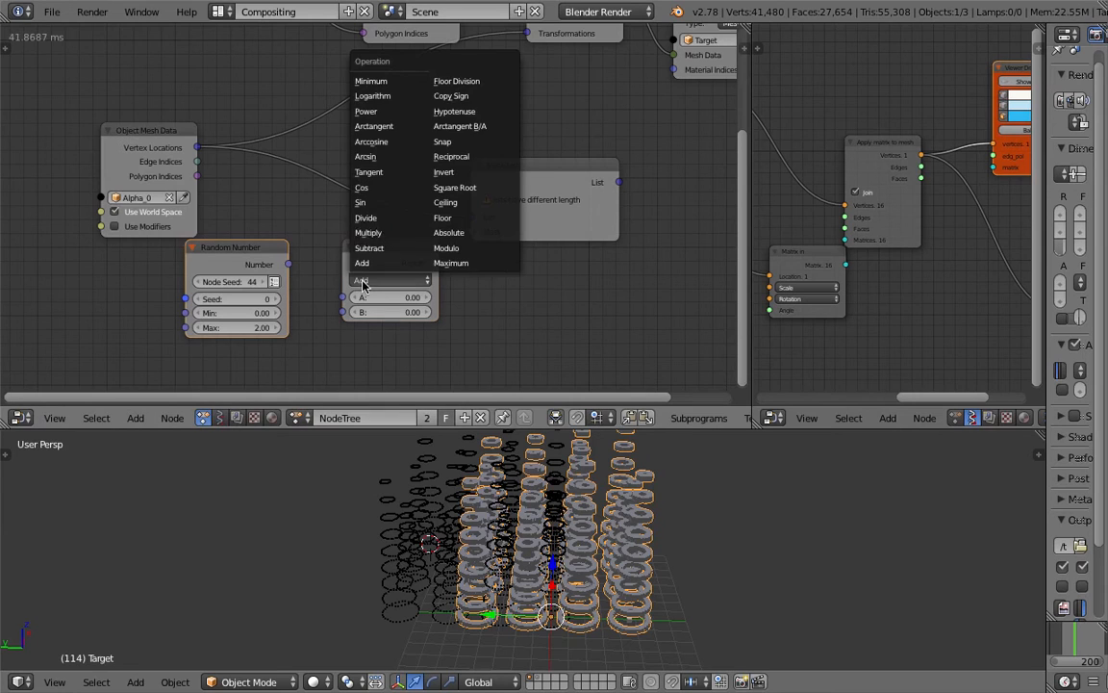
left_click(441, 217)
Switch Random Number to output a list and link its Numbers to Float Math's A input
mouse_move(289, 264)
left_mouse_down()
mouse_move(329, 290)
mouse_move(294, 267)
left_mouse_up()
left_click(274, 283)
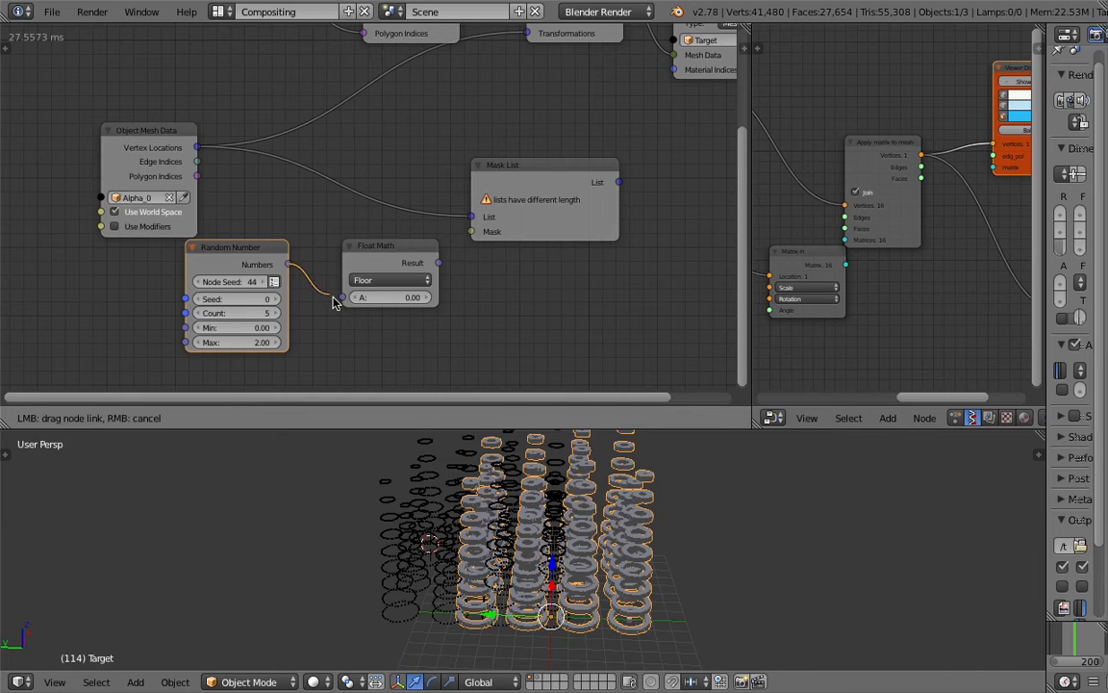
left_click_drag(333, 302, 342, 298)
Link Object Mesh Data's Vertex Locations to Random Number's Count through a Get List Length node and line up the nodes below it
left_click_drag(148, 140, 84, 143)
middle_click_drag(116, 140, 126, 114)
left_click_drag(105, 100, 56, 104)
middle_click_drag(157, 152, 212, 154)
left_click_drag(149, 127, 171, 149)
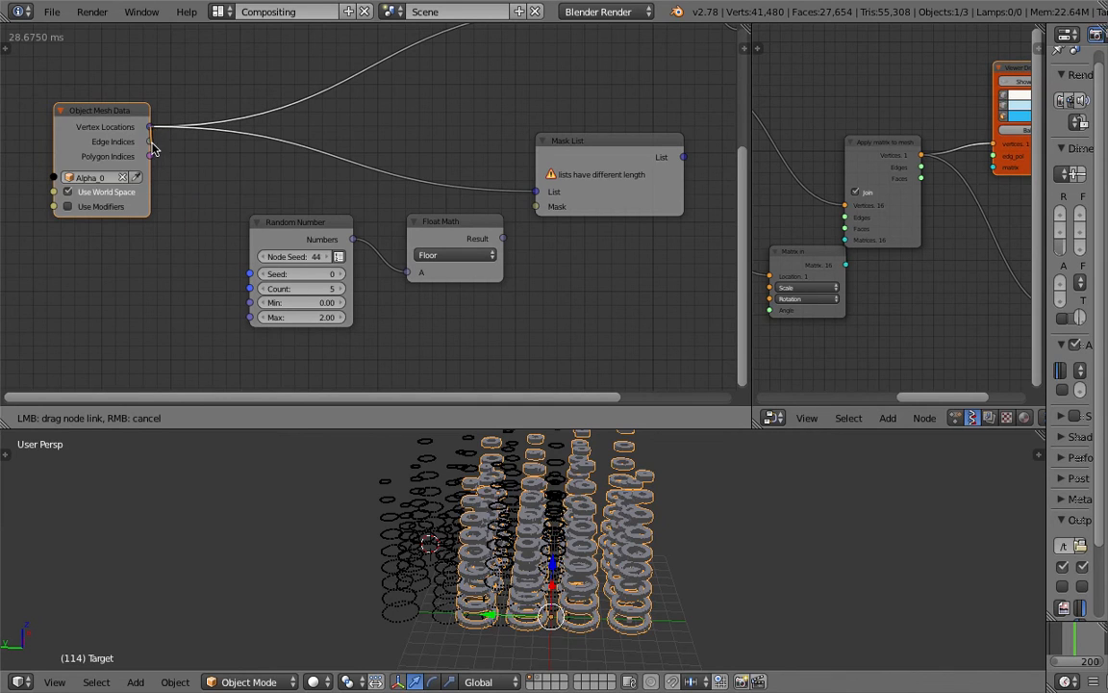
left_click_drag(247, 288, 248, 287)
left_click_drag(200, 193, 147, 278)
left_click_drag(295, 226, 255, 236)
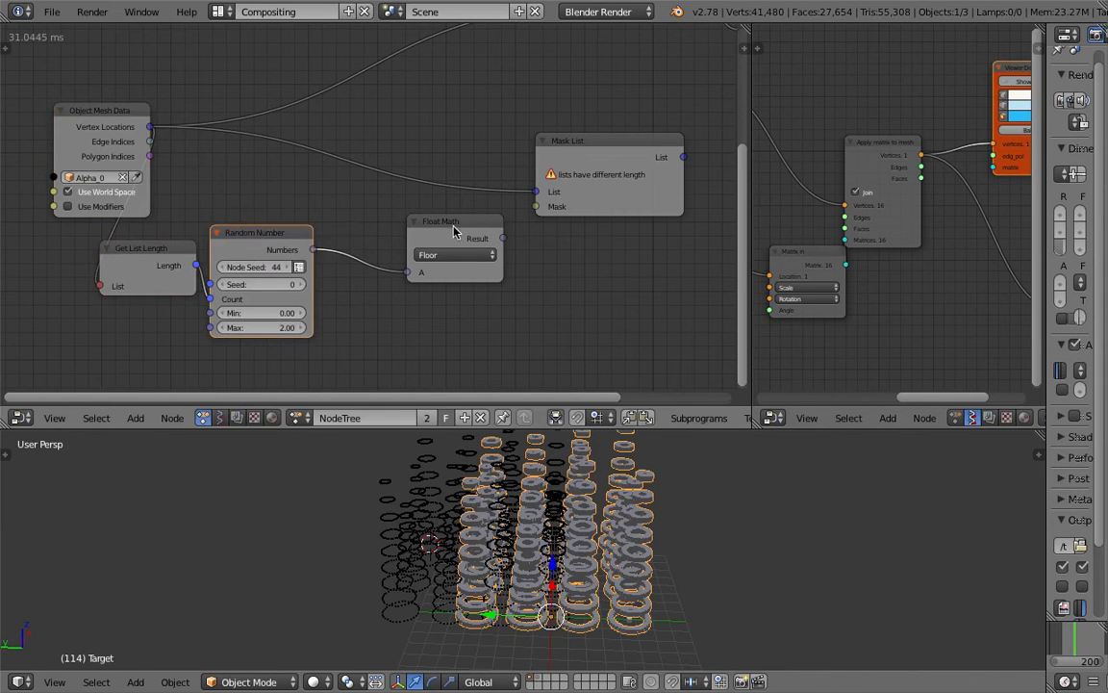
left_click_drag(456, 235, 392, 247)
Add a Number to Boolean node by searching "number to" and link Float Math's Result to its Numbers input
key("shift+a")
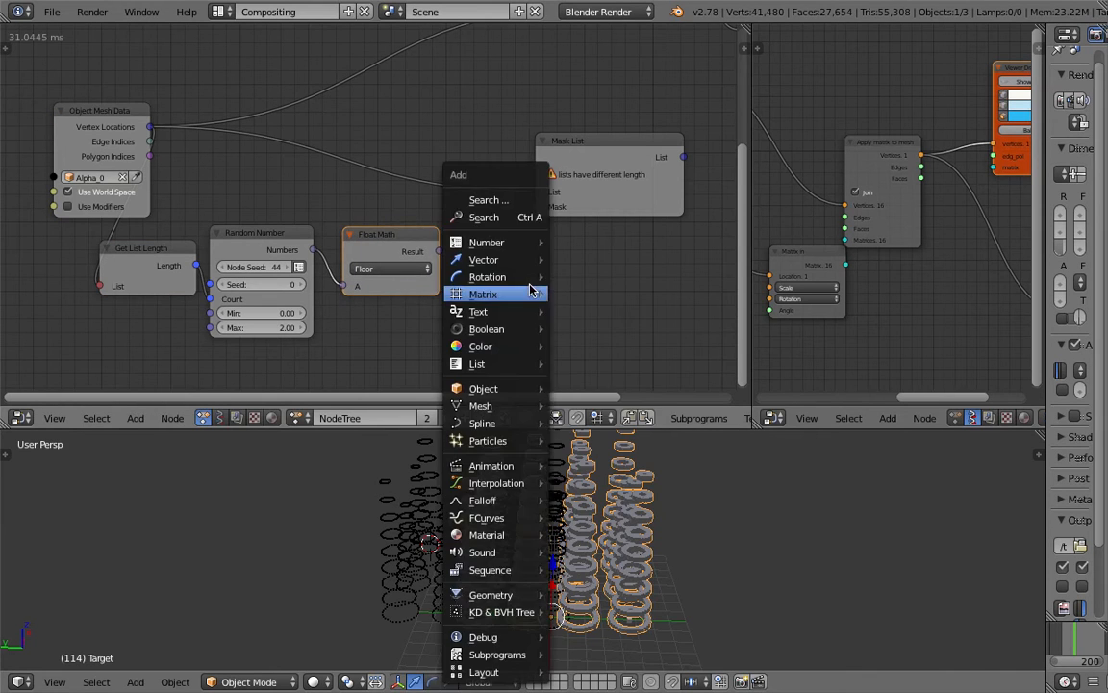
left_click(520, 215)
type("number bo")
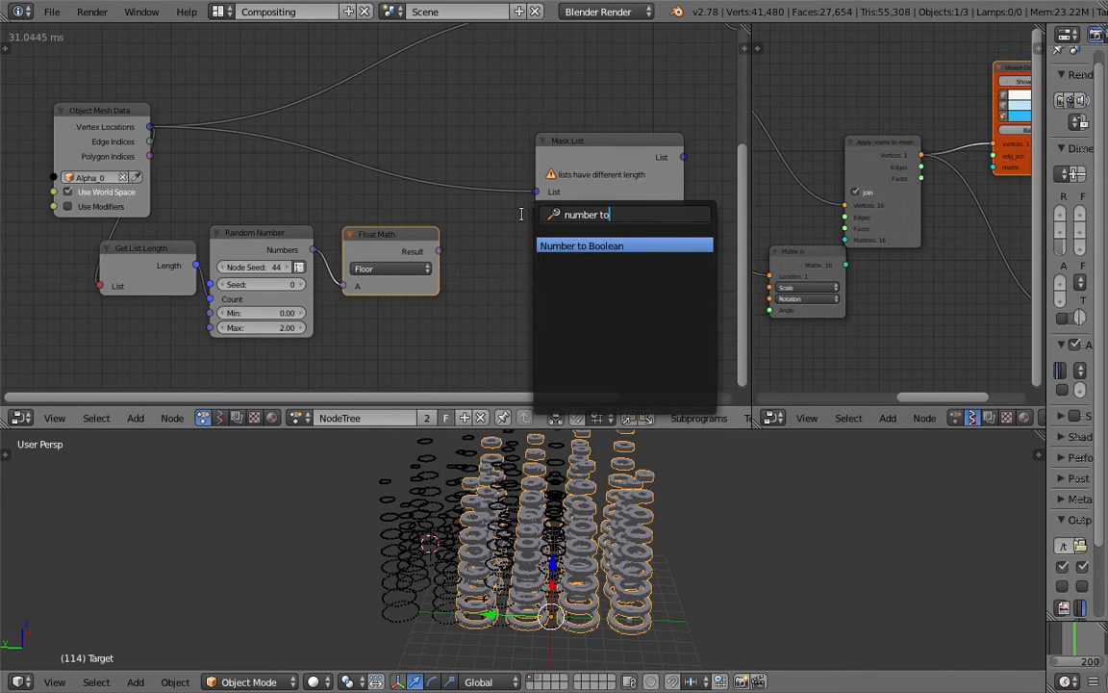
key("Return")
left_click(477, 229)
left_click_drag(439, 251, 476, 274)
Link Number to Boolean's Booleans to Mask List's Mask, and Mask List's List output to Replicate Mesh Data's Transformations
left_click_drag(586, 159, 617, 134)
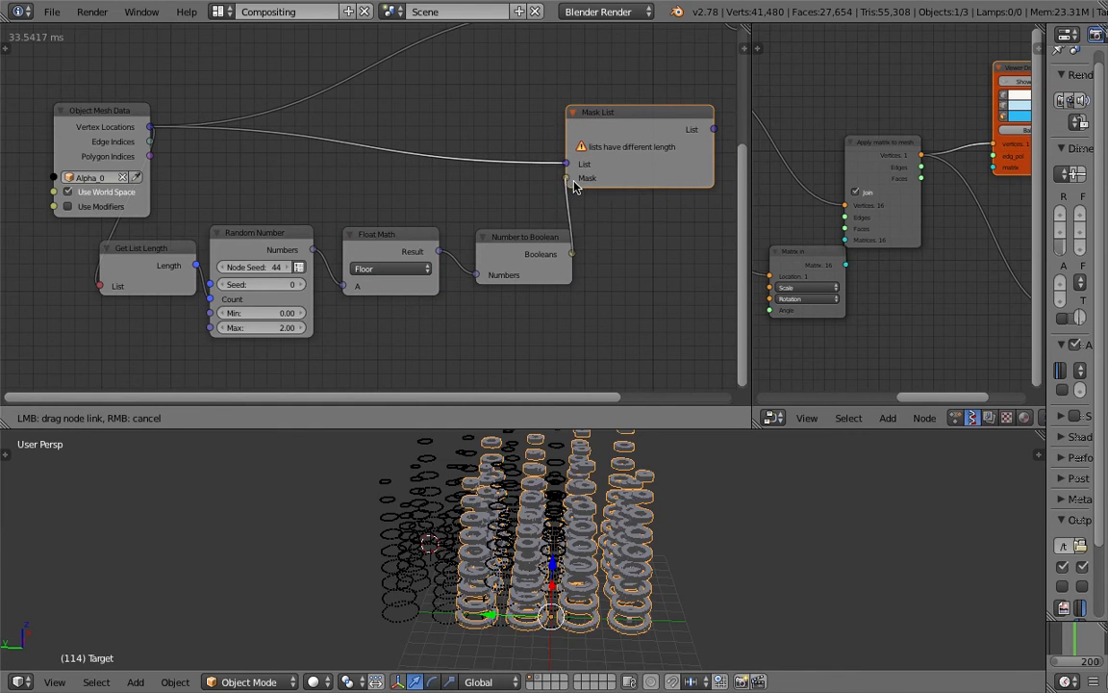
left_click_drag(573, 181, 569, 179)
middle_click_drag(627, 200, 532, 262)
scroll(533, 245, "down", 1)
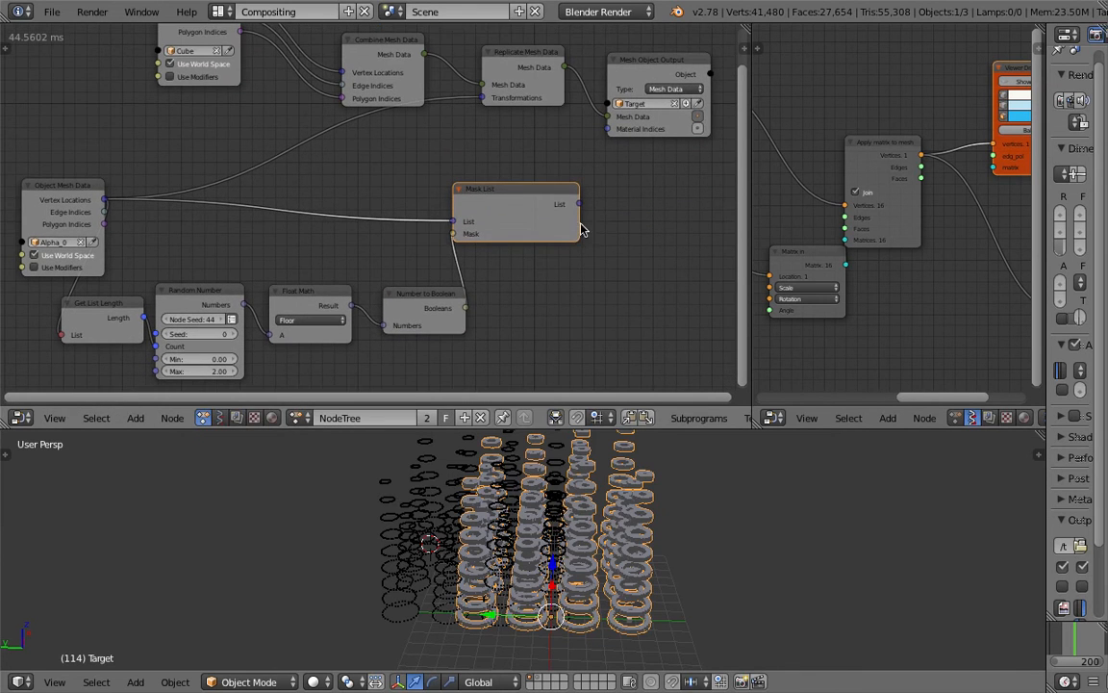
left_click_drag(547, 200, 575, 188)
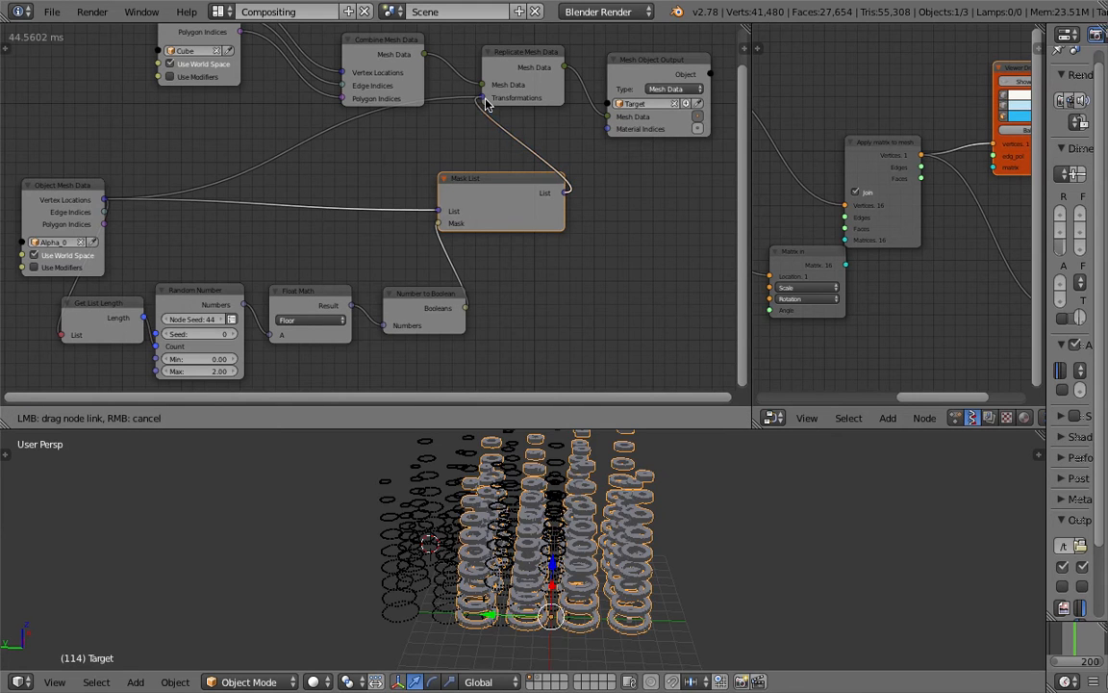
left_click_drag(486, 103, 481, 98)
Save the scene over the existing Blender file and orbit around the masked replicas
key("ctrl+s")
left_click(645, 581)
middle_click_drag(657, 618, 546, 556)
key("ctrl+s")
left_click(546, 556)
middle_click_drag(450, 520, 390, 506)
Move the Alpha_0 mesh to layer 2 and save over the existing version 004 Blender file
right_click(381, 517)
scroll(615, 525, "down", 1)
mouse_move(637, 526)
middle_mouse_down()
mouse_move(589, 526)
mouse_move(639, 518)
middle_mouse_up()
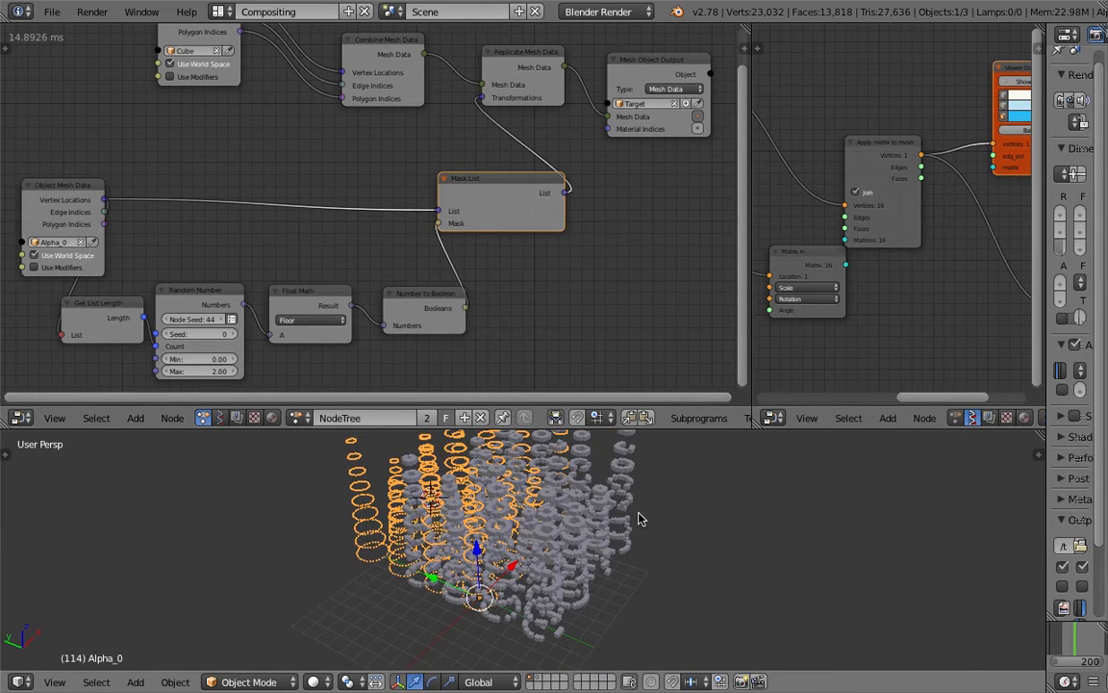
key("m")
key("2")
key("ctrl+s")
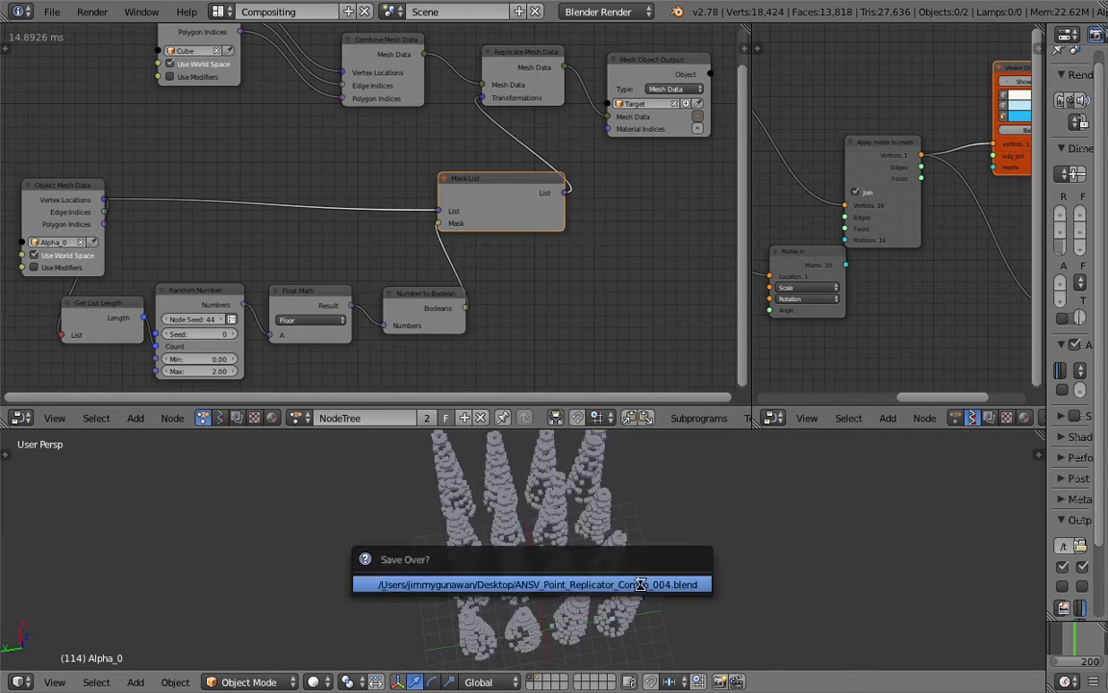
left_click(641, 584)
Turn Use World Space off and back on for the Cube's Object Mesh Data node, with the timeline at frame 141 in between
scroll(226, 120, "down", 2)
left_click(213, 76)
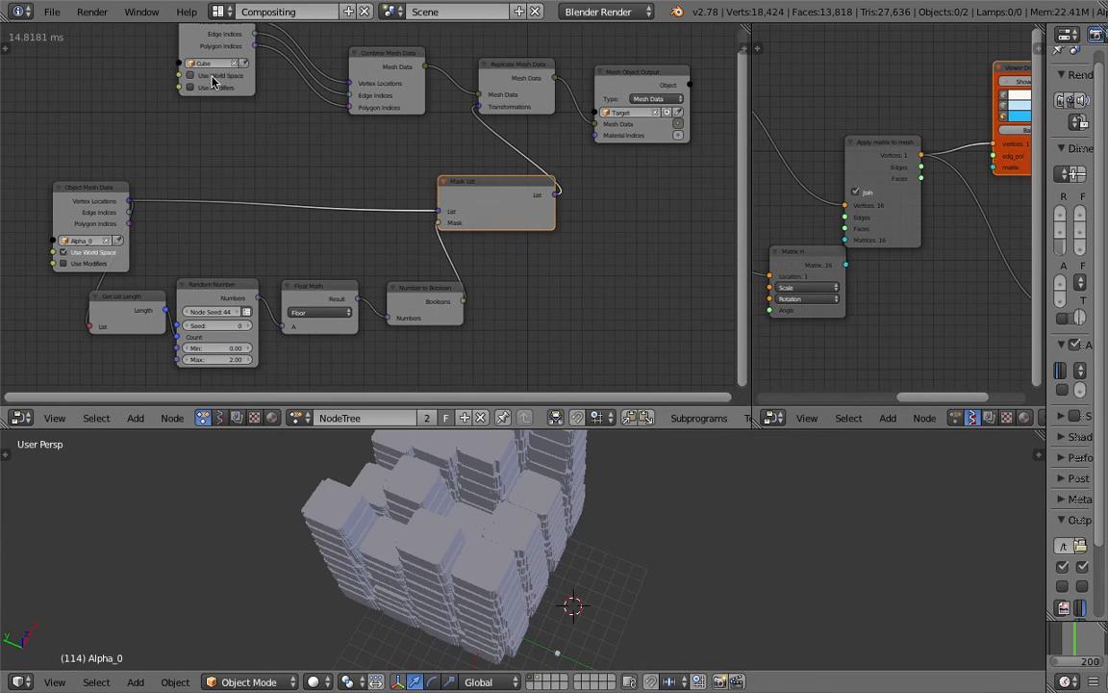
left_click(212, 76)
left_click(213, 76)
middle_click_drag(452, 500, 539, 577)
left_click(1080, 650)
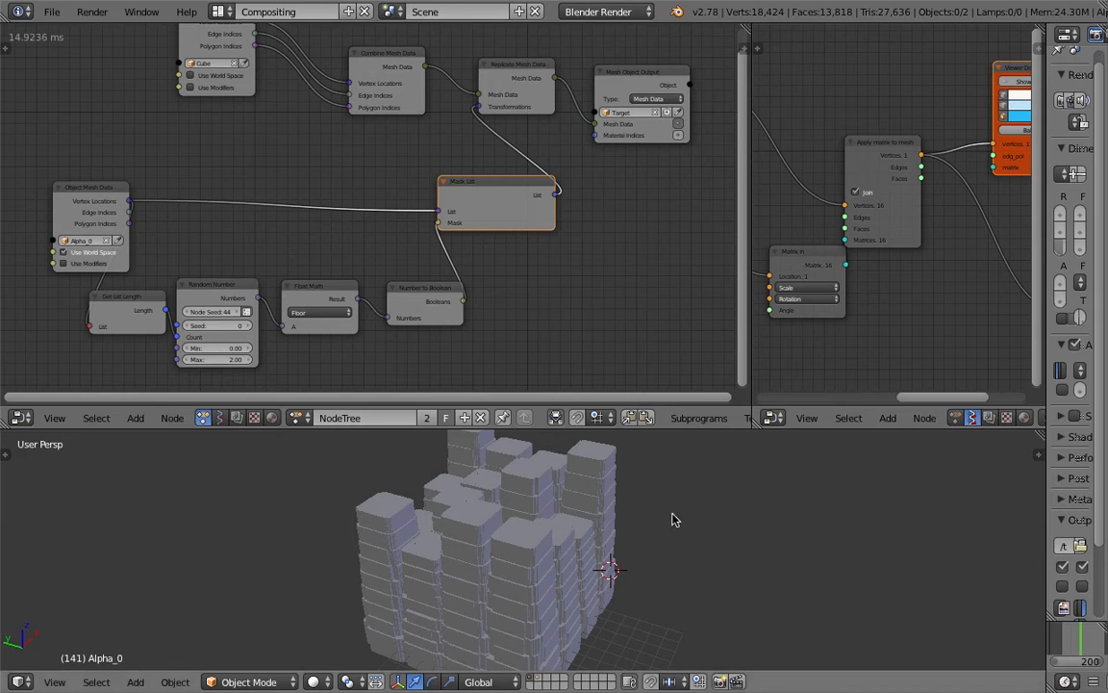
left_click(223, 83)
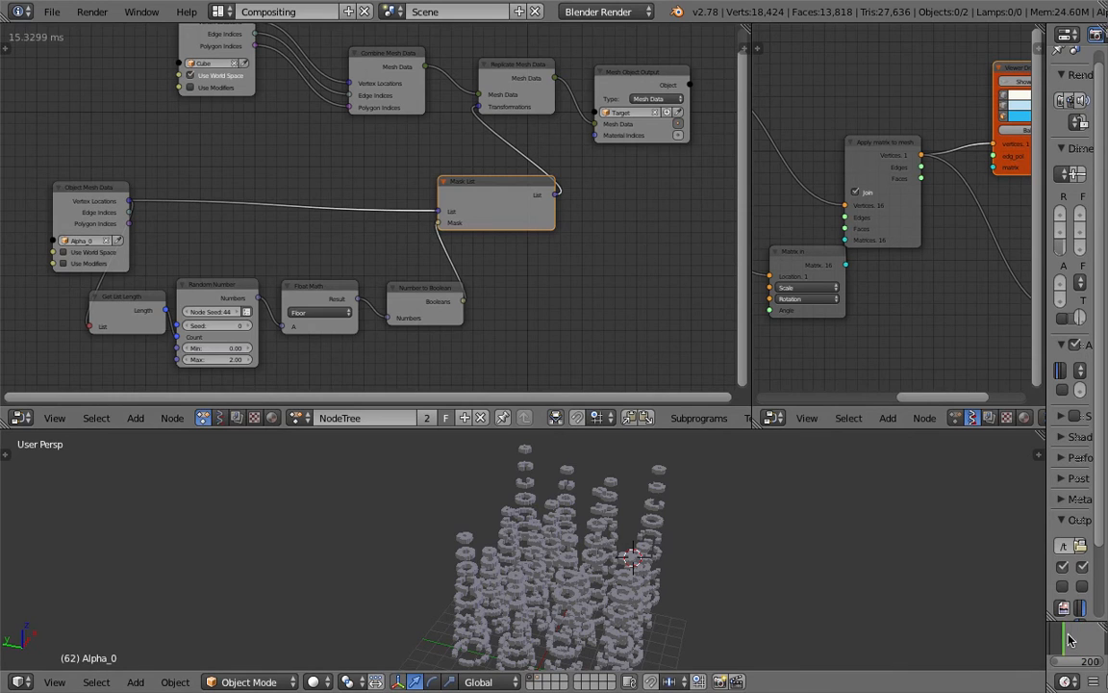
Turn on Use World Space for the Alpha_0 Object Mesh Data node and turn it off for the Cube's
left_click_drag(101, 197, 63, 177)
middle_click_drag(148, 163, 182, 192)
left_click(234, 108)
middle_click_drag(412, 569, 338, 530)
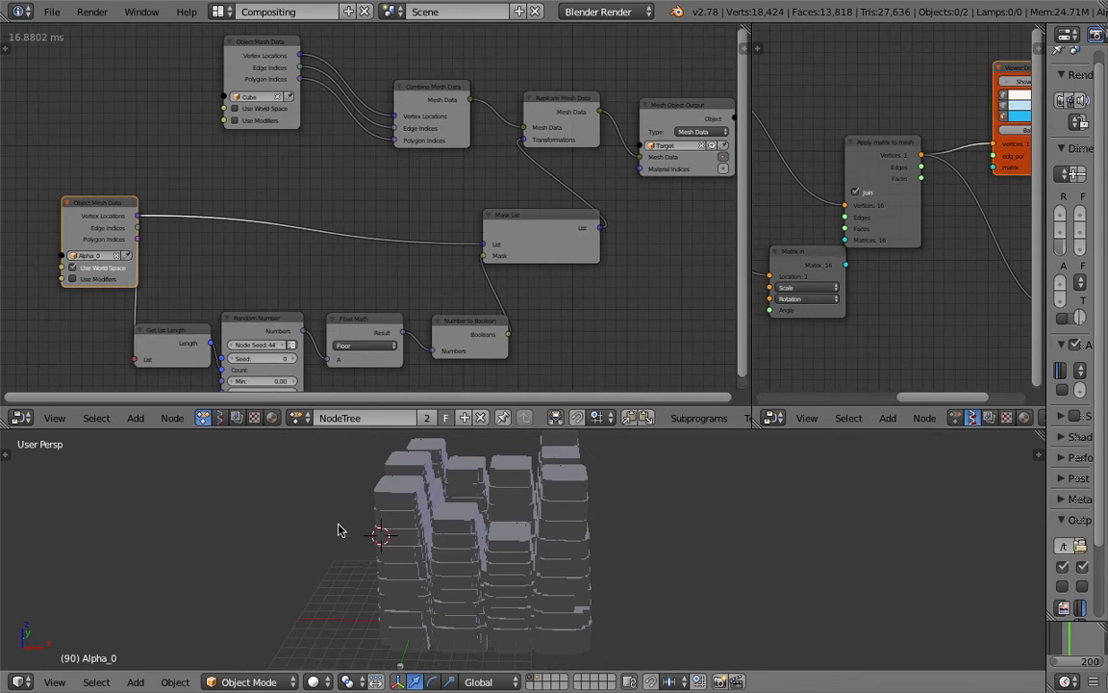
Move the Number to Boolean node closer to Mask List and toggle the Cube's Use World Space on and off, with the timeline at frame 153
middle_click_drag(441, 355, 428, 317)
left_click_drag(452, 292, 436, 269)
middle_click_drag(401, 230, 411, 268)
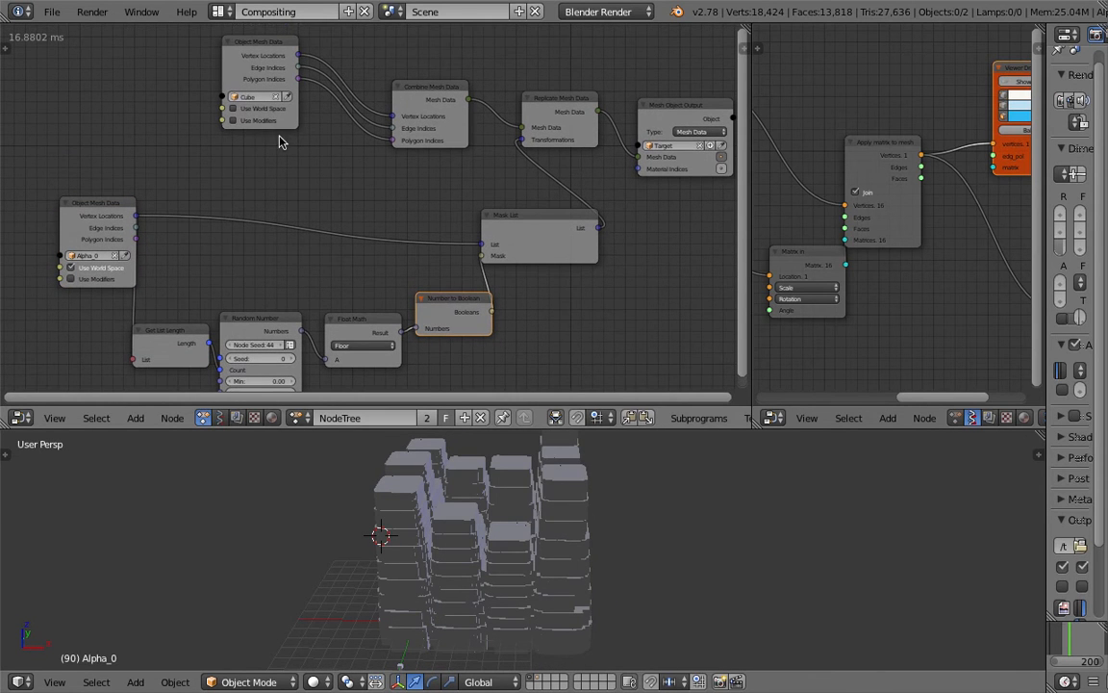
left_click(265, 109)
left_click(272, 113)
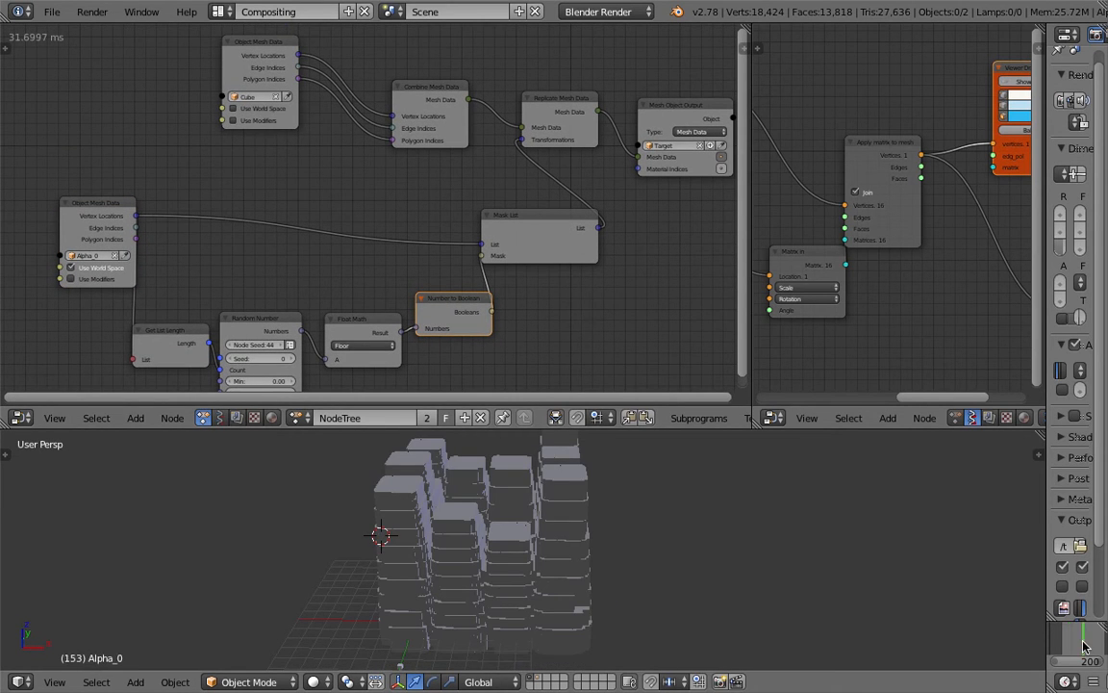
middle_click_drag(522, 333, 518, 323)
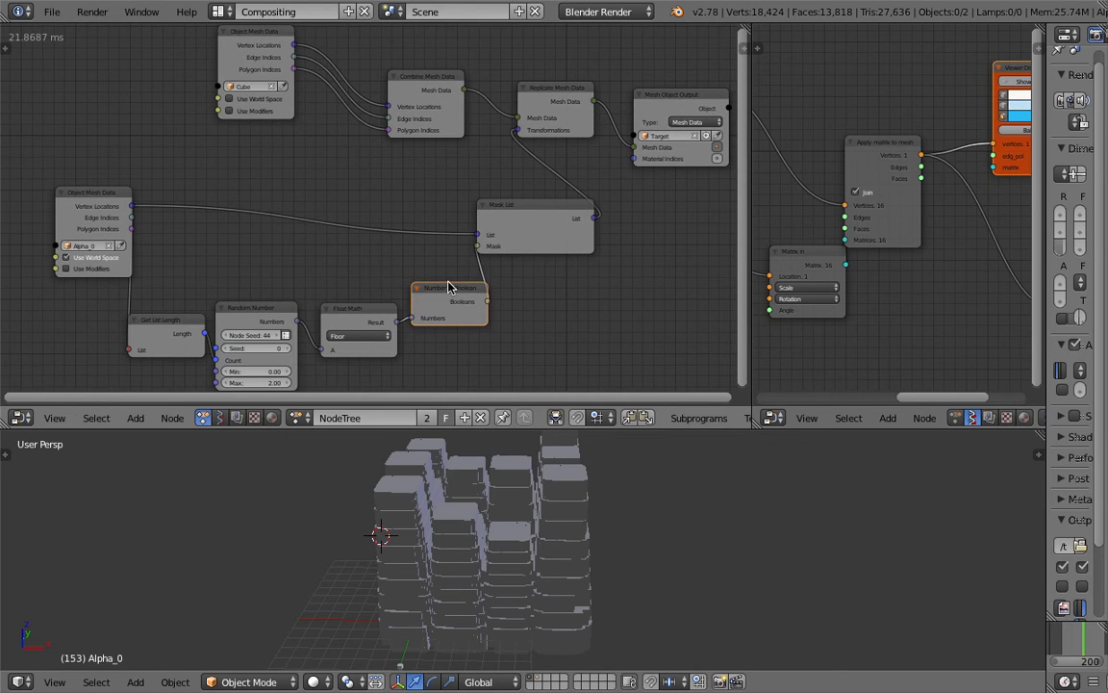
left_click_drag(448, 283, 432, 263)
Set the Random Number node's seed to 87
middle_click_drag(357, 310, 370, 260)
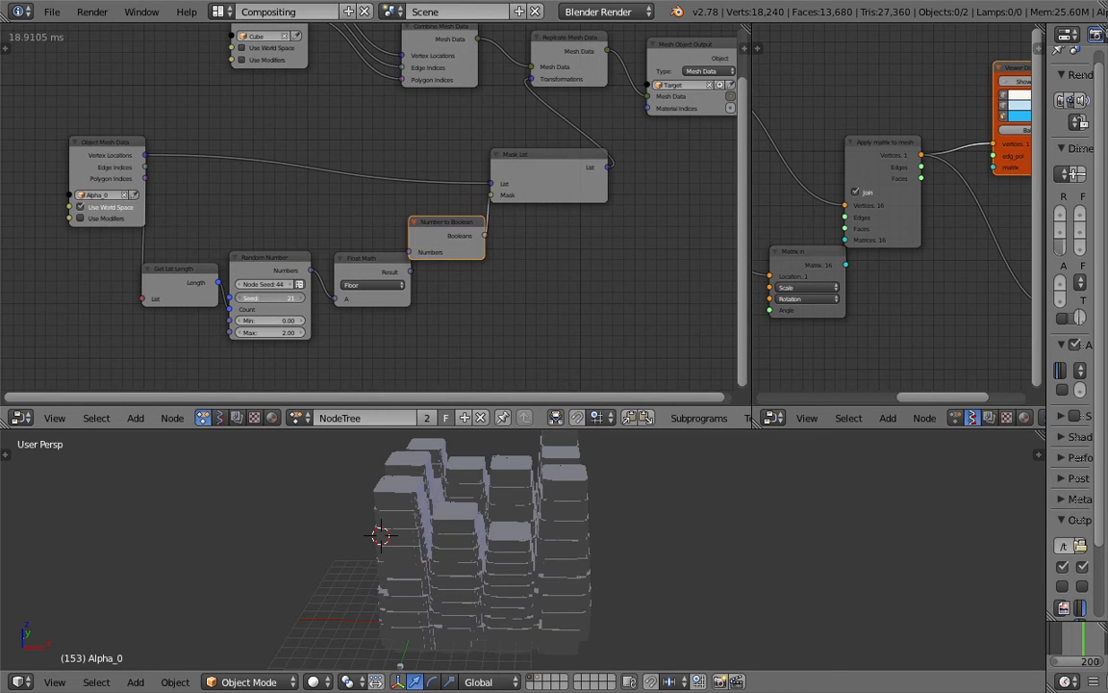
left_click_drag(270, 297, 295, 298)
middle_click_drag(532, 502, 505, 498)
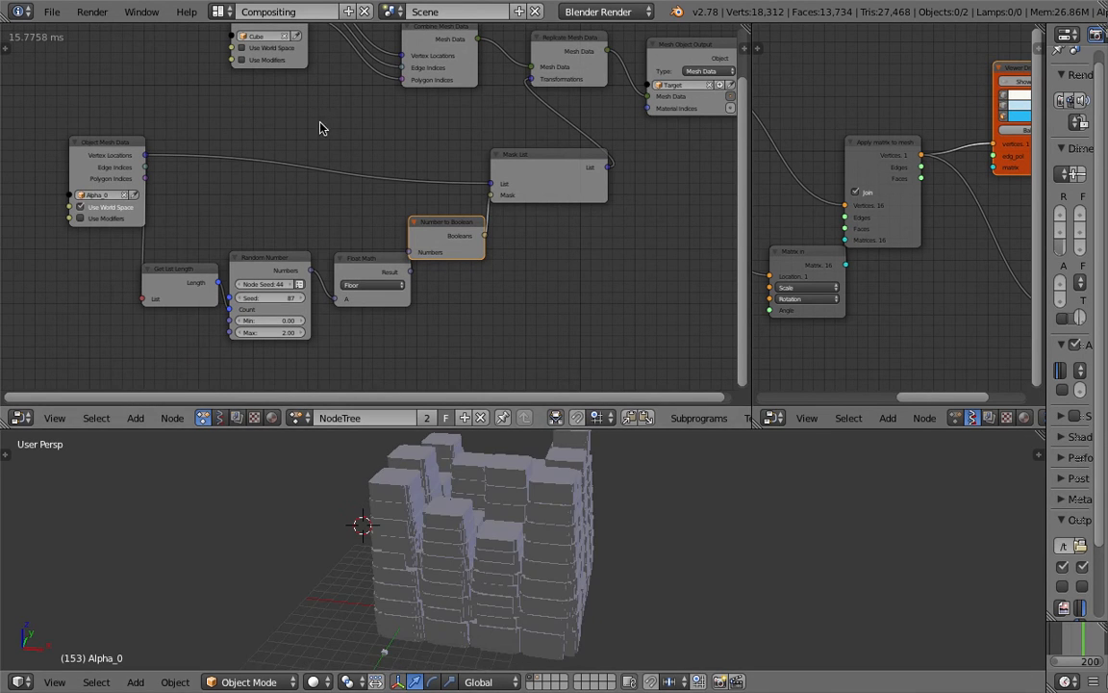
Toggle Use World Space repeatedly on the Cube's Object Mesh Data node, leaving it off, and orbit around the replicas
left_click(275, 50)
left_click(274, 50)
left_click(274, 50)
left_click(275, 49)
left_click(251, 50)
middle_click_drag(452, 539, 482, 559)
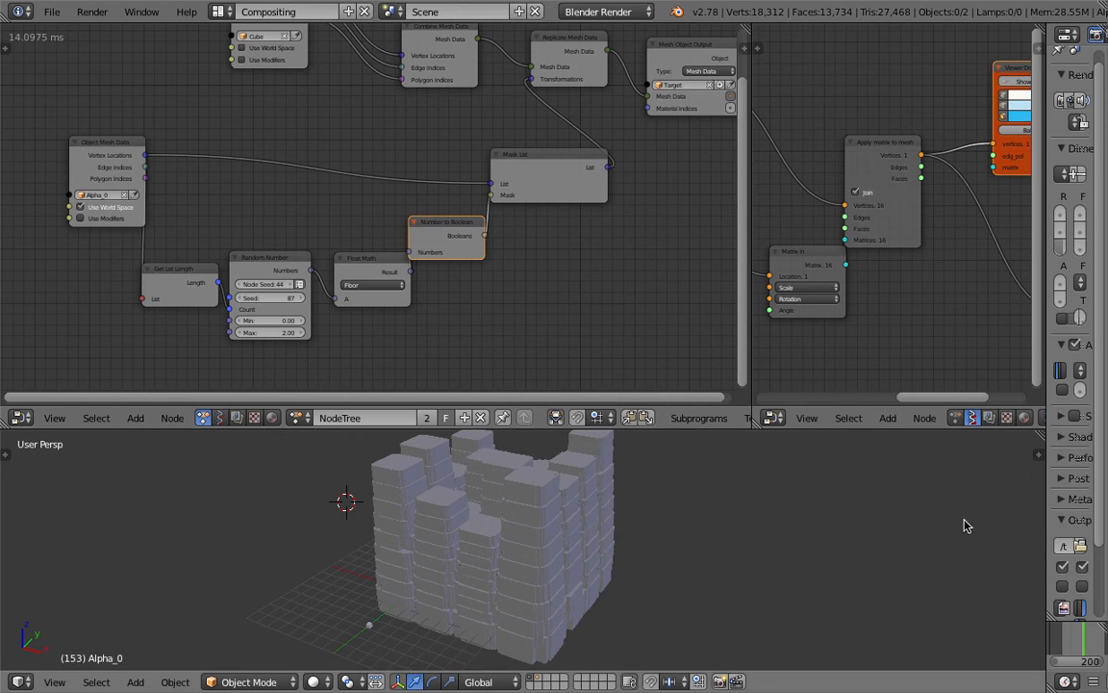
Enable Ambient Occlusion in the 3D view's shading settings and make the 3D view taller
key("n")
scroll(943, 599, "down", 12)
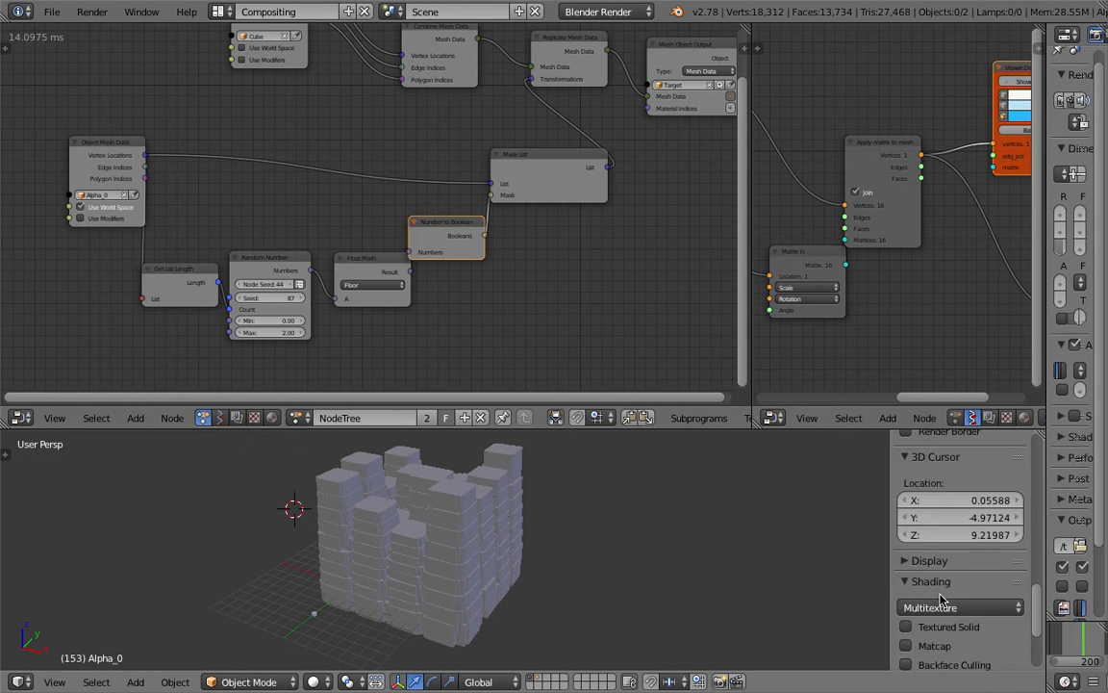
left_click(937, 635)
middle_click_drag(591, 563, 585, 451)
left_click_drag(592, 430, 606, 384)
Turn on Use World Space for the Cube's Object Mesh Data node
middle_click_drag(285, 118, 270, 161)
left_click(252, 70)
middle_click_drag(486, 568, 427, 549)
Set the Random Number node's seed to 149
scroll(214, 264, "up", 1)
middle_click_drag(223, 236, 358, 176)
scroll(245, 198, "up", 1)
scroll(358, 178, "up", 3)
left_click_drag(383, 298, 441, 298)
middle_click_drag(467, 524, 472, 495)
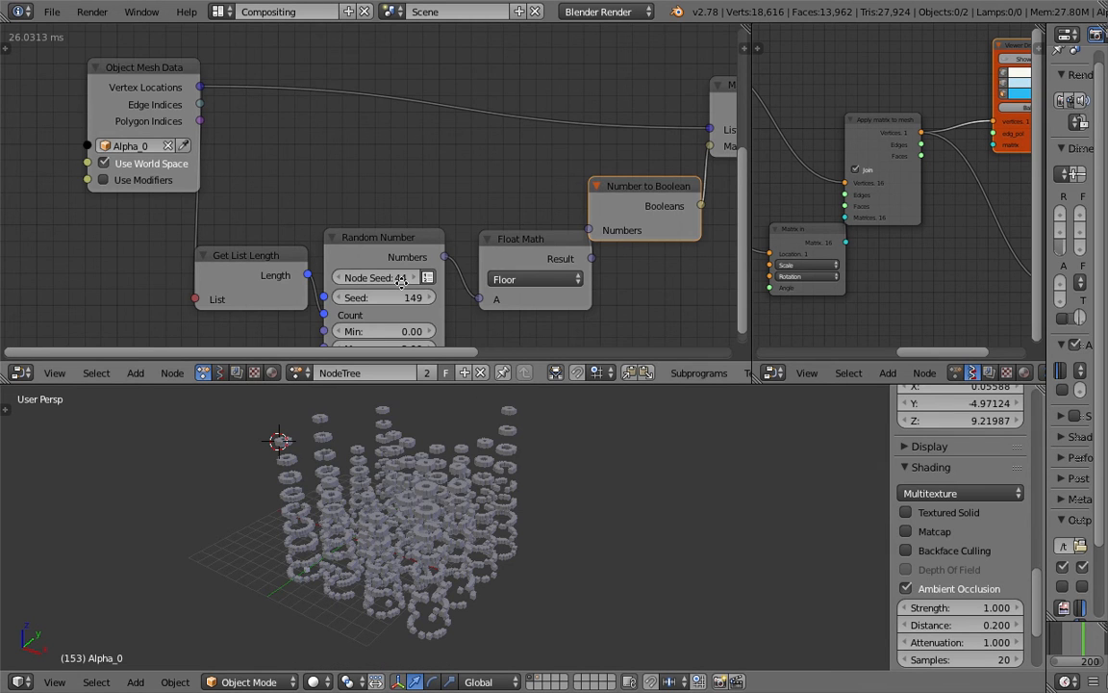
Set the Random Number node's Min to 0.78 and Max to 1.52
middle_click_drag(393, 283, 385, 211)
scroll(385, 241, "up", 3)
left_click_drag(380, 275, 398, 297)
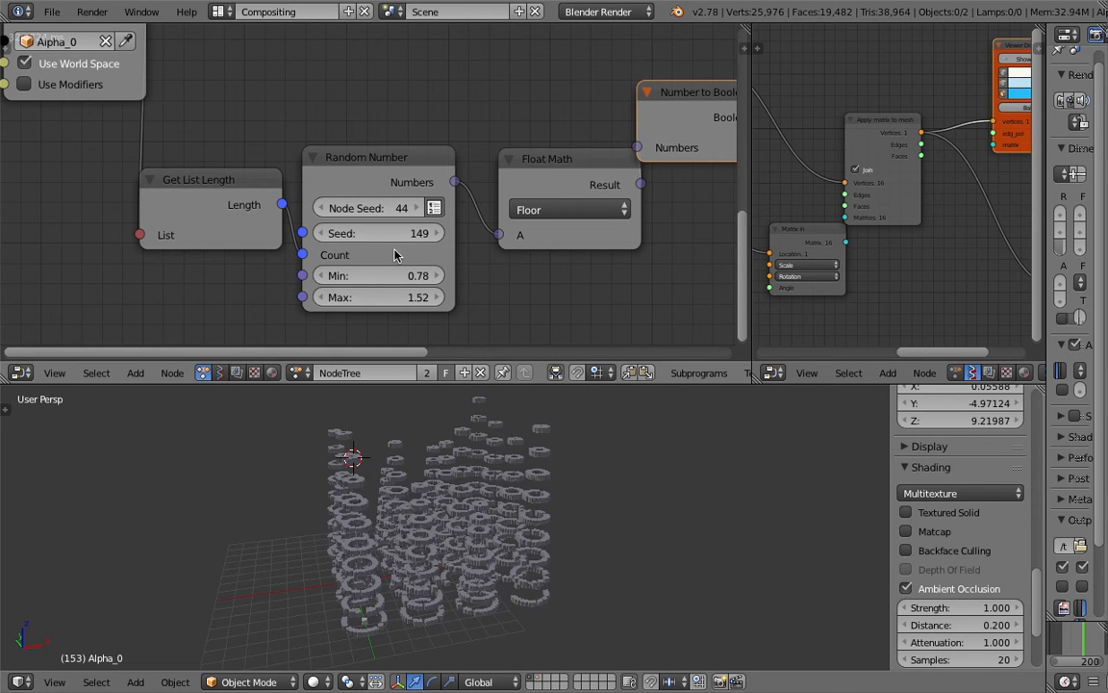
Set the Random Number node's seed to 222 and inspect the masked replicas up close
left_click_drag(385, 232, 454, 232)
middle_click_drag(390, 255, 359, 297)
middle_click_drag(552, 518, 545, 465)
scroll(445, 552, "up", 5)
scroll(264, 487, "down", 4)
scroll(539, 465, "up", 4)
scroll(487, 520, "up", 3)
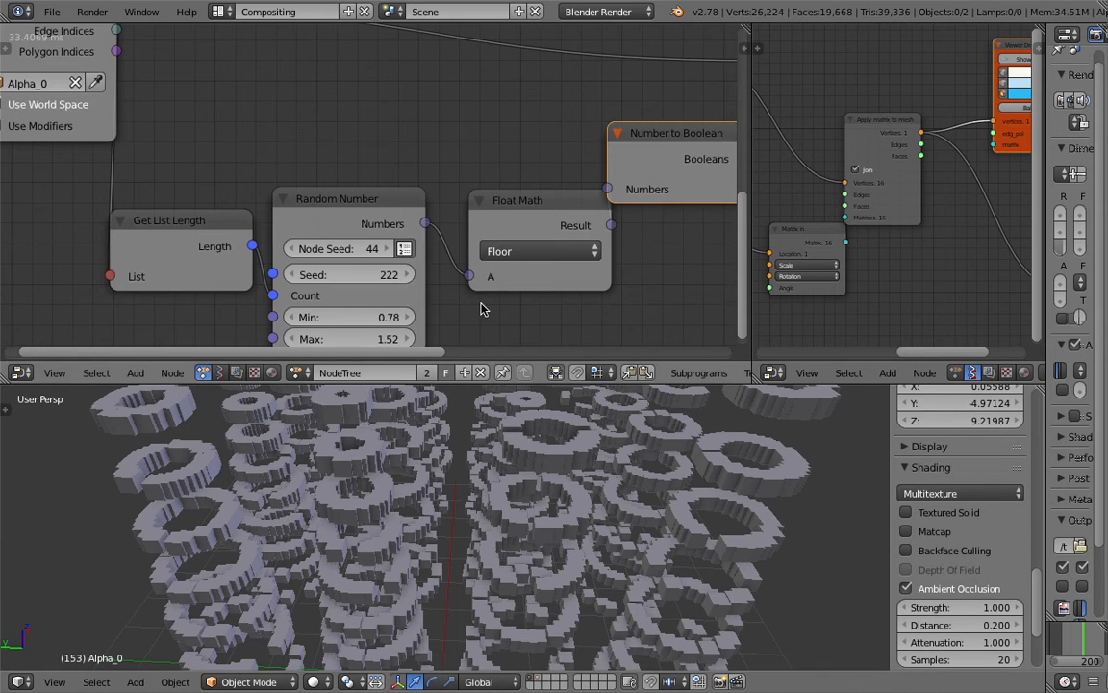
Set the Random Number node's Min to 0 and Max to 2
middle_click_drag(478, 294, 474, 208)
left_click_drag(369, 232, 410, 232)
left_click(392, 233)
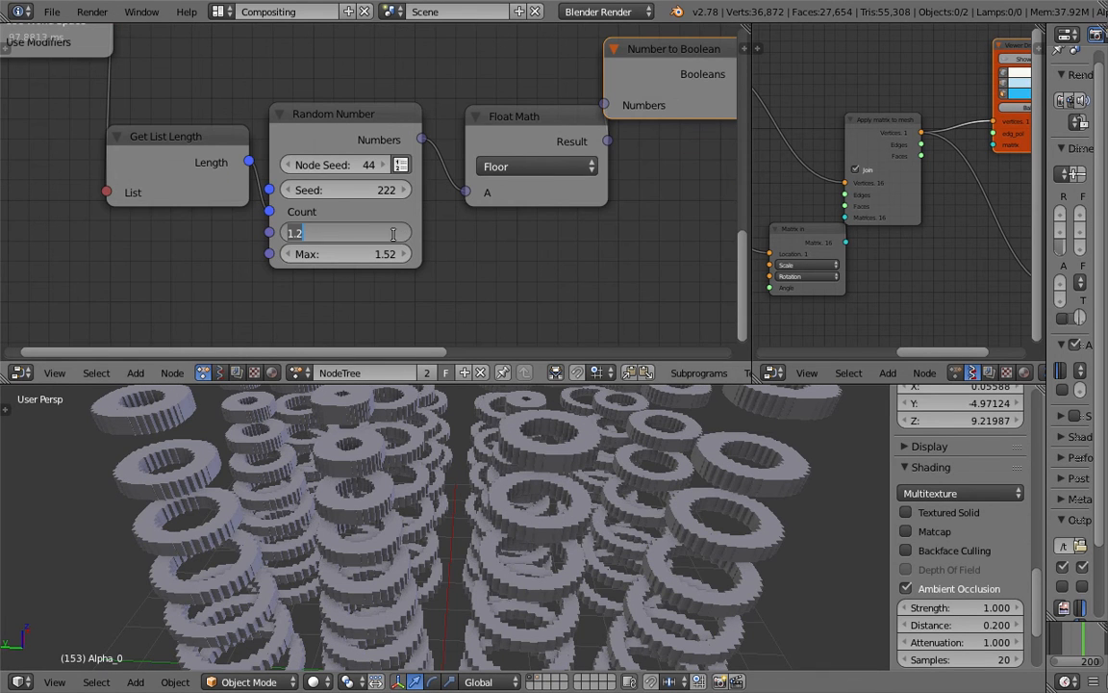
type("0")
key("Return")
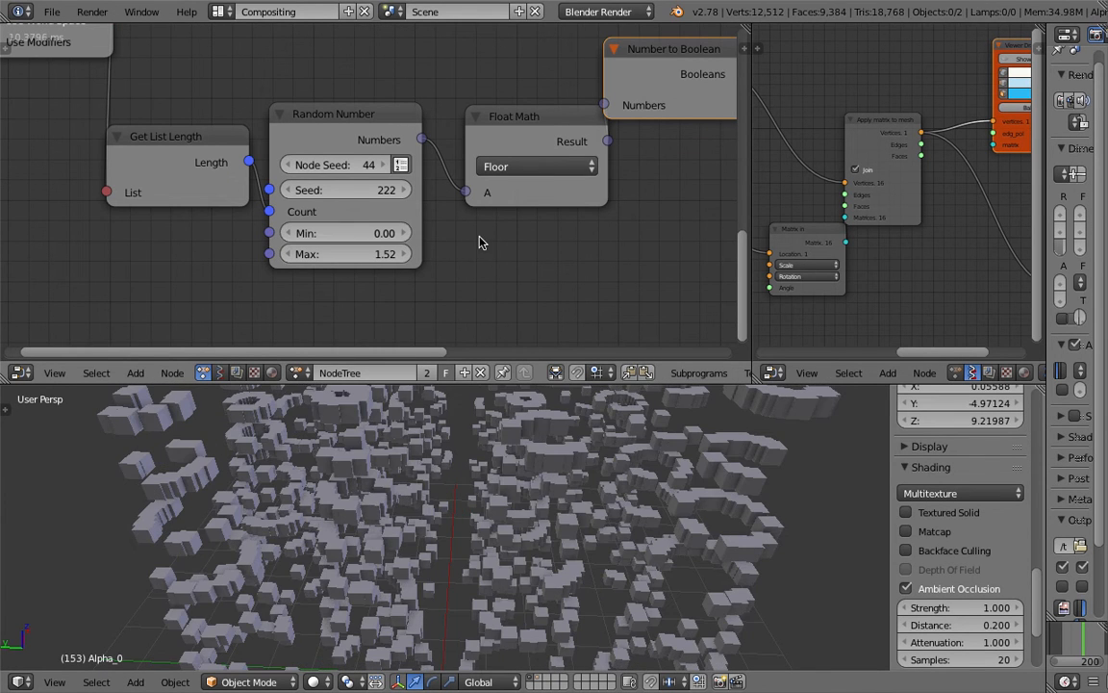
left_click_drag(348, 255, 433, 255)
left_click(351, 258)
type("2")
key("Return")
Save over the version 004 Blender file and orbit around the replicas
scroll(516, 489, "down", 4)
left_click(541, 483)
key("ctrl+s")
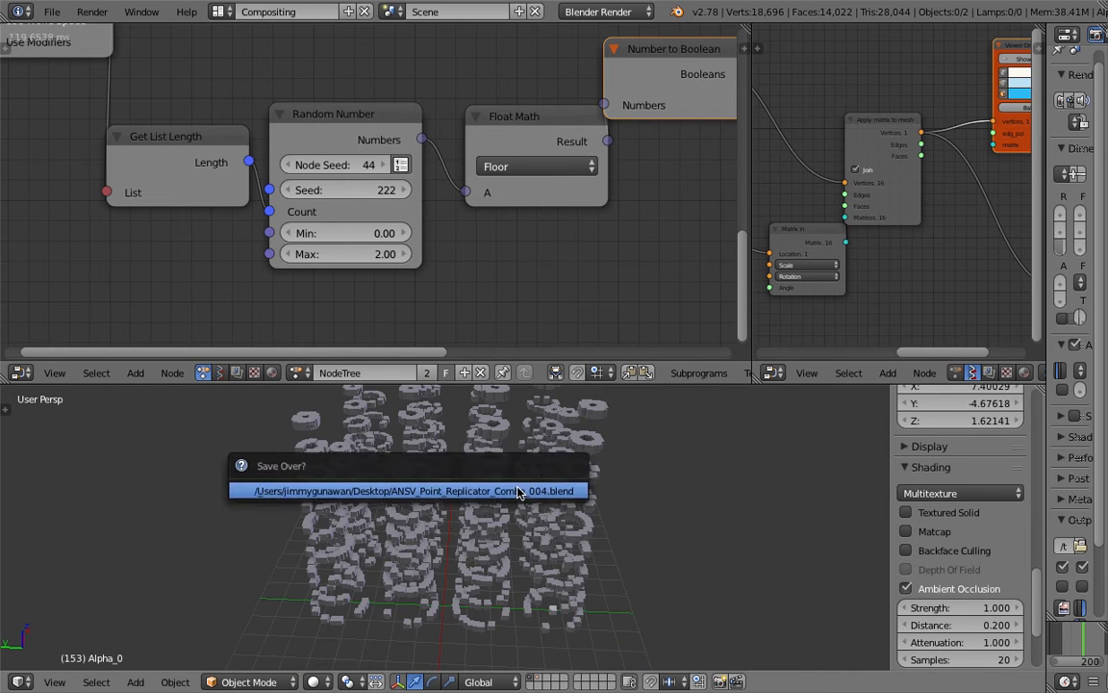
left_click(519, 492)
middle_click_drag(616, 471, 535, 466)
key("ctrl+s")
left_click(537, 465)
Widen the Sverchok node editor so that its whole cylinder node network is in view
middle_click_drag(588, 302, 442, 298)
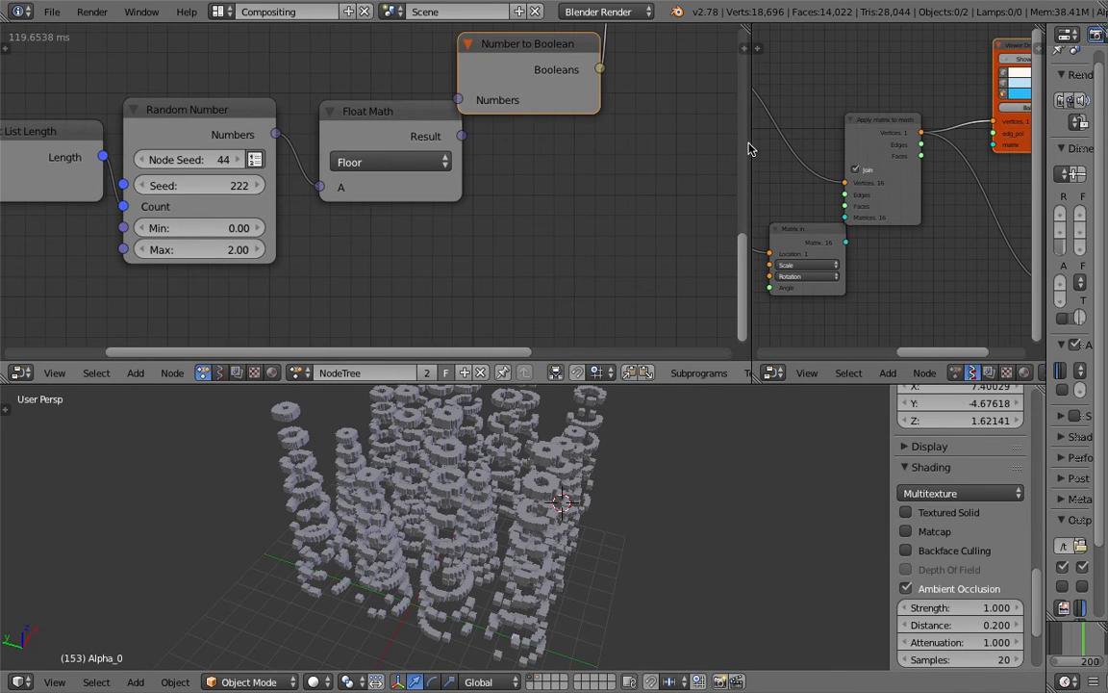
left_click_drag(749, 149, 197, 154)
middle_click_drag(339, 161, 416, 161)
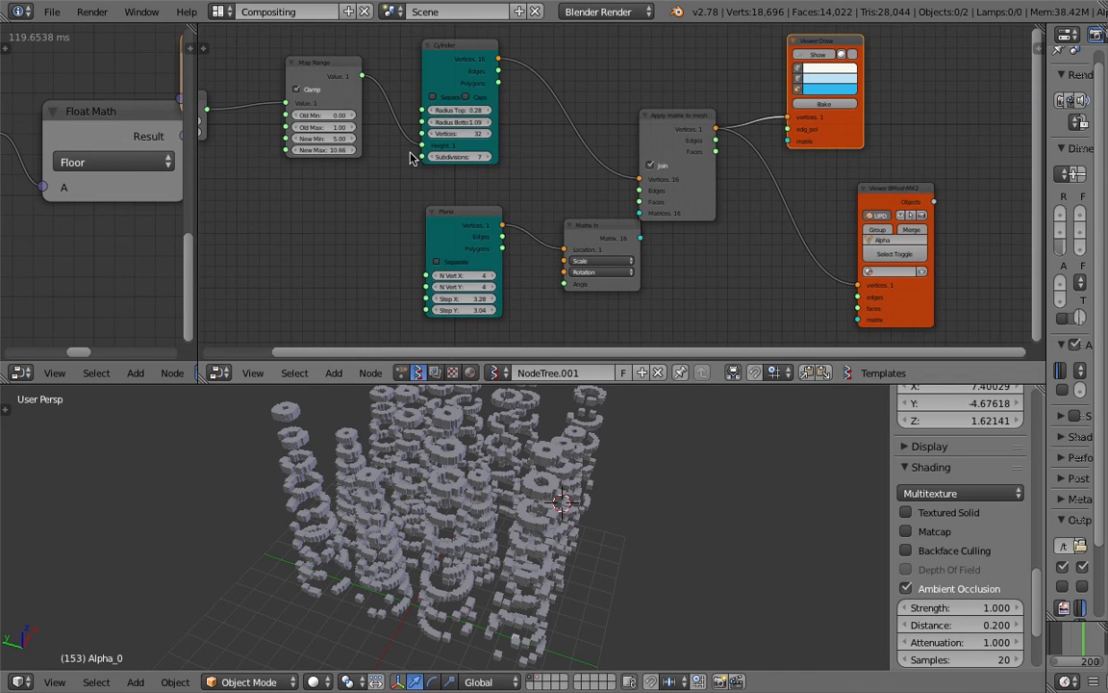
Set the Cylinder node to Radius Top 0.49, Radius Bottom 1.69, 35 vertices and 8 subdivisions
scroll(419, 158, "up", 2)
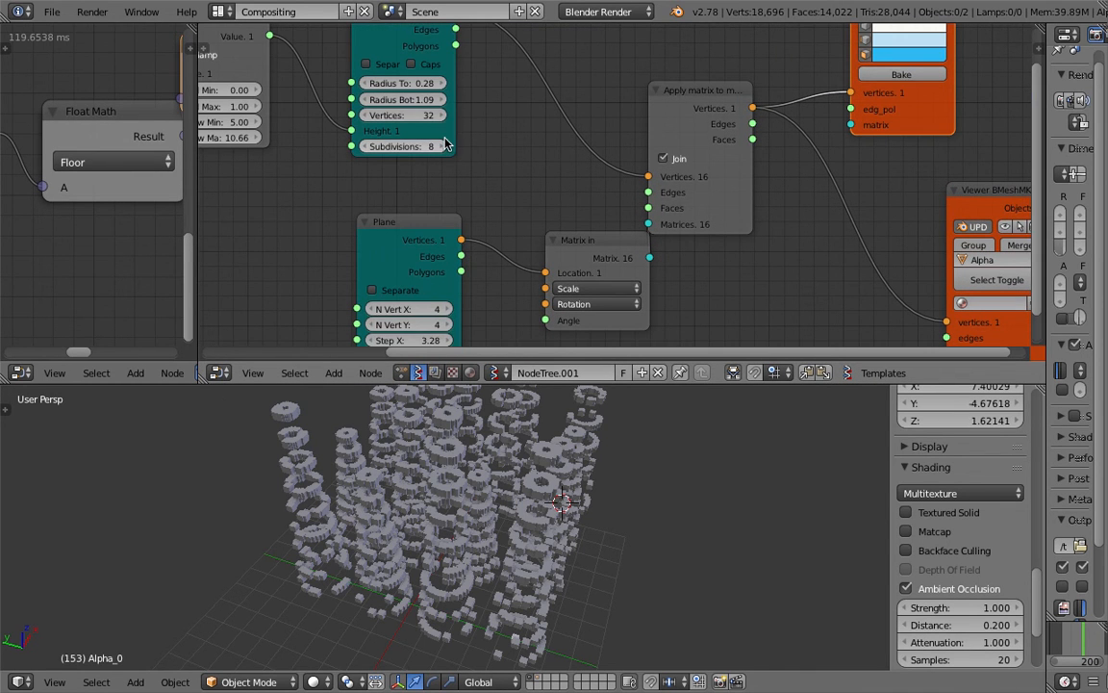
left_click_drag(433, 115, 472, 116)
scroll(495, 172, "down", 1)
middle_click_drag(481, 156, 529, 200)
left_click_drag(504, 169, 506, 142)
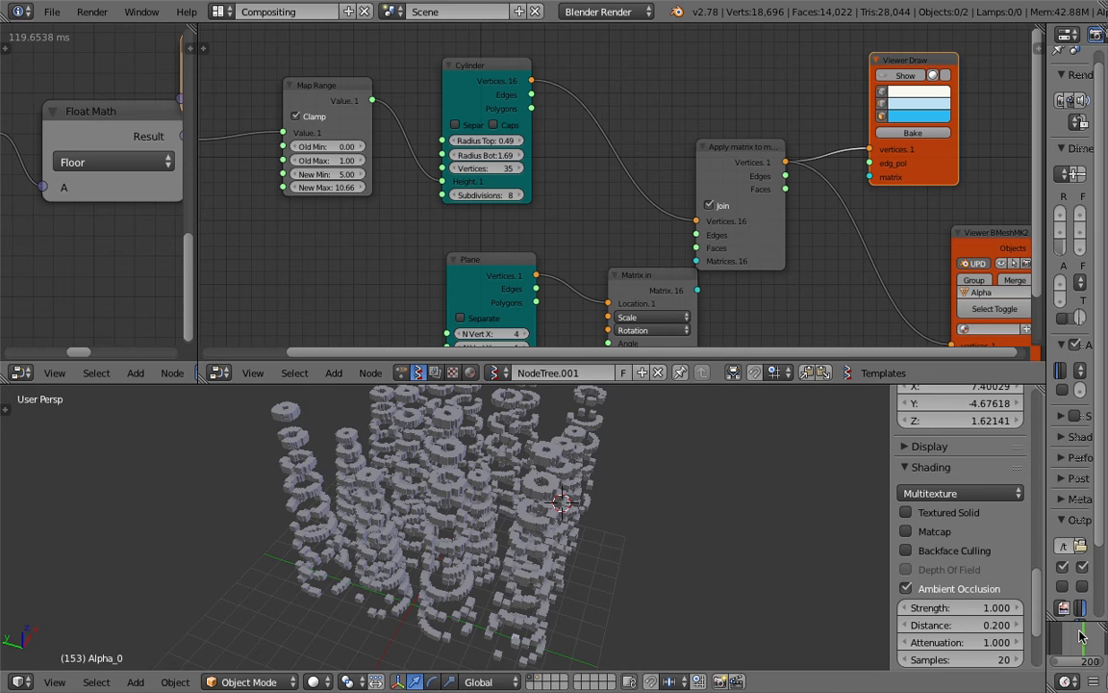
Scrub the timeline around frame 153 to refresh the replicas and view them from several angles
left_click_drag(1078, 631, 1077, 632)
mouse_move(630, 526)
middle_mouse_down()
mouse_move(681, 512)
mouse_move(643, 527)
middle_mouse_up()
left_click_drag(1080, 642, 1084, 643)
scroll(663, 535, "down", 2)
middle_click_drag(663, 535, 458, 499)
middle_click_drag(464, 248, 421, 203)
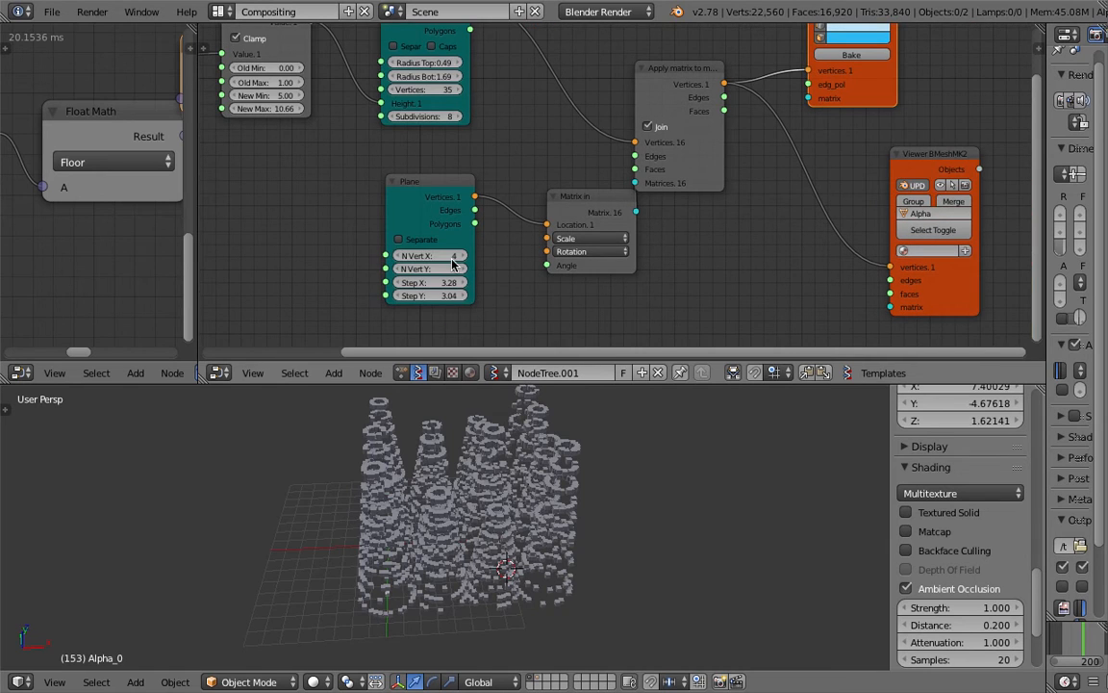
middle_click_drag(564, 550, 560, 606)
scroll(338, 247, "down", 2)
Spread out the Plane and Matrix in nodes to make room between them, and save over the Blender file
middle_click_drag(327, 240, 457, 258)
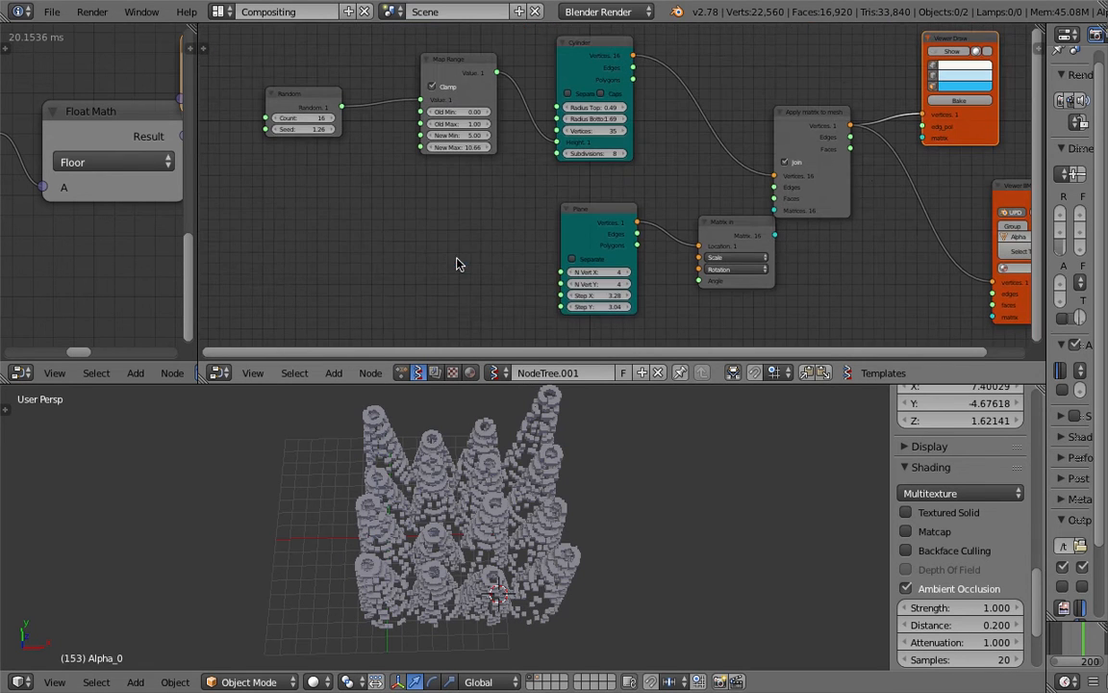
left_click_drag(595, 211, 470, 245)
key("ctrl+s")
left_click(532, 236)
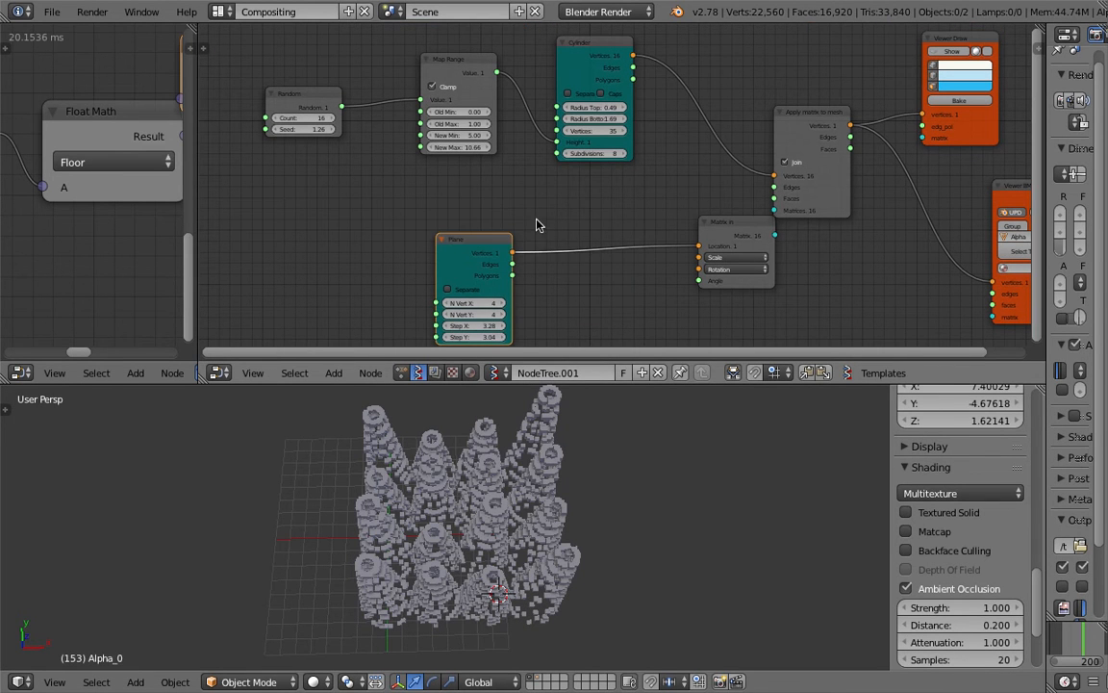
left_click_drag(731, 234, 728, 273)
left_click_drag(500, 245, 430, 279)
key("ctrl+s")
left_click(430, 279)
Add a List Length node, linking Plane's Vertices to its Data input and its Length output to Random's Count
middle_click_drag(453, 237, 454, 218)
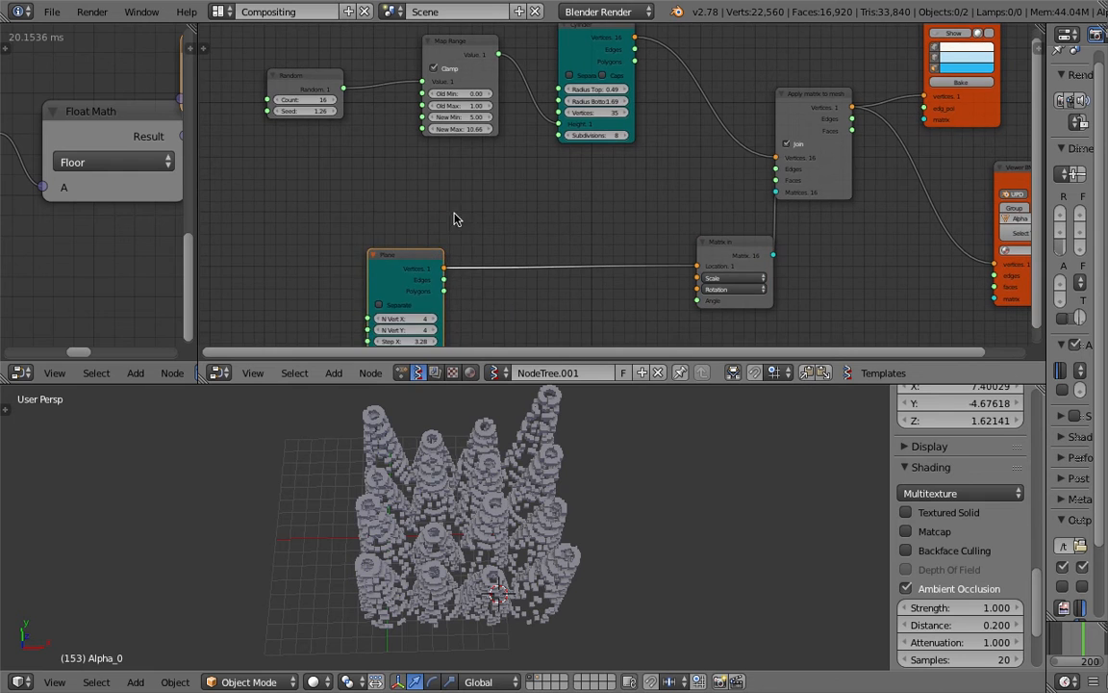
key("space")
type("get")
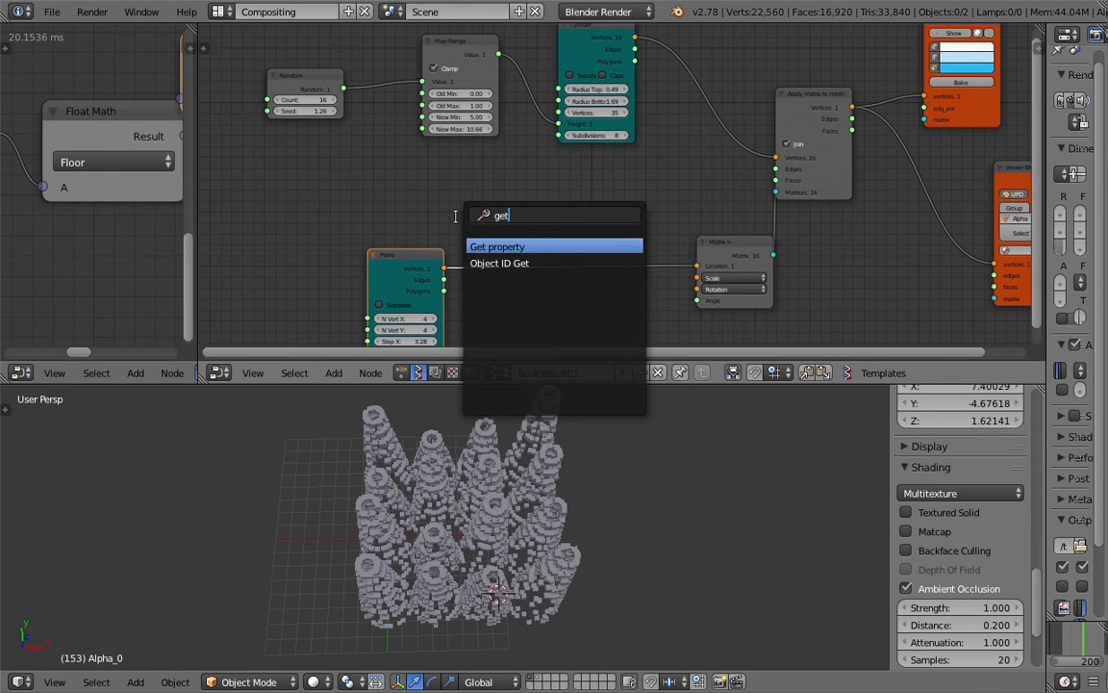
type(" leleng")
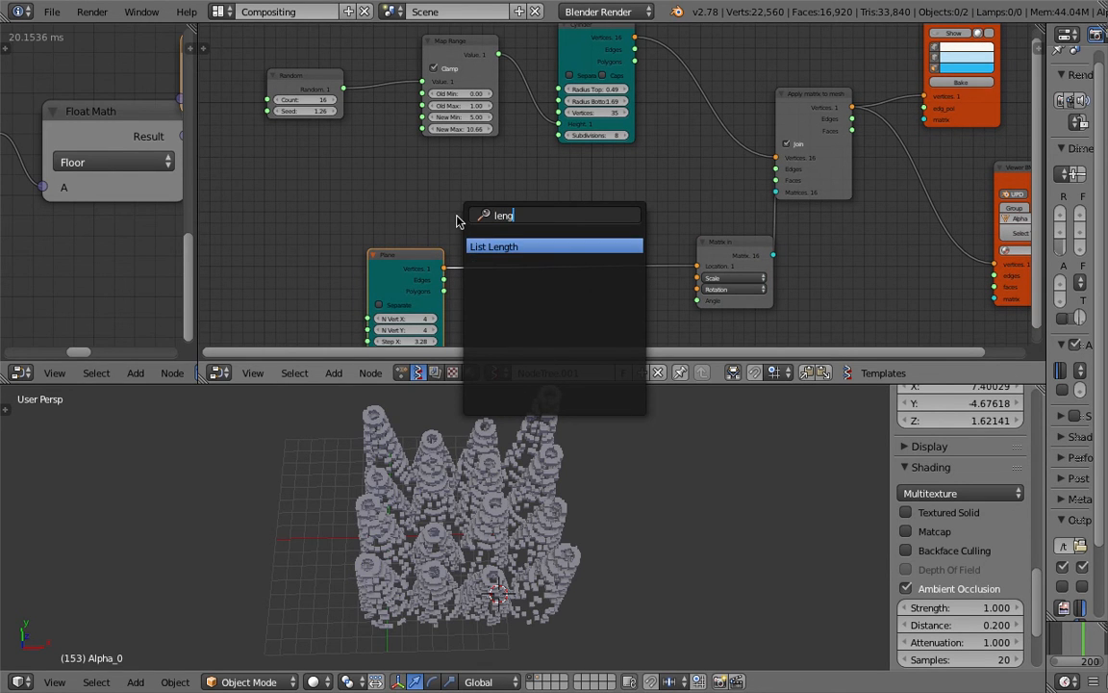
key("Return")
left_click(465, 251)
left_click_drag(444, 268, 484, 254)
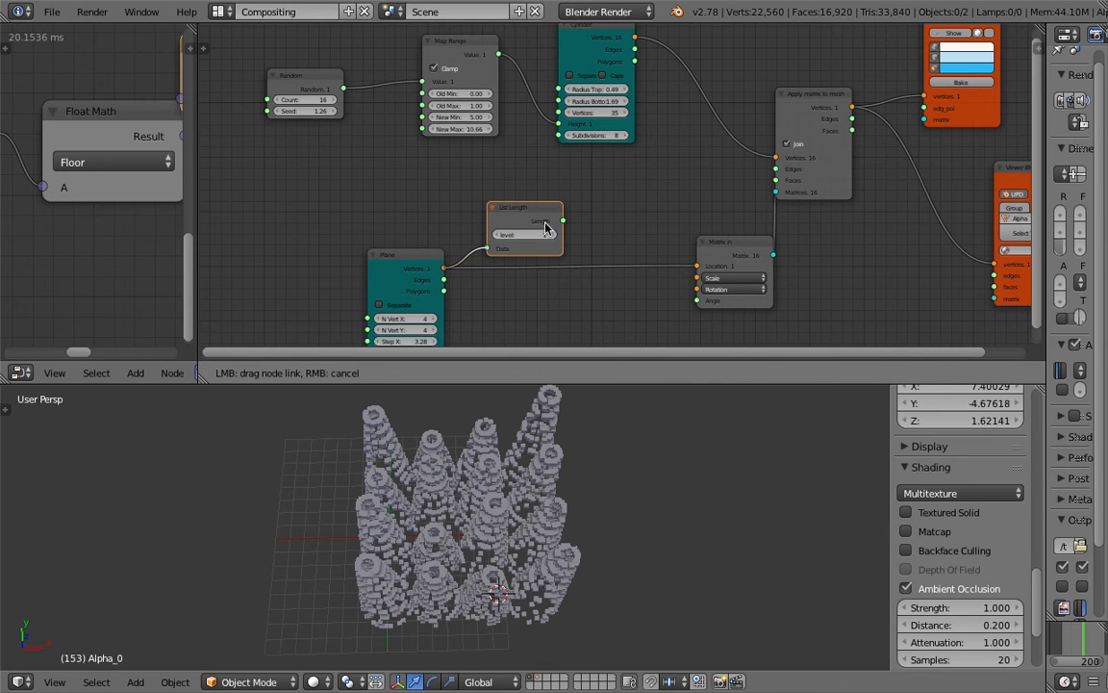
left_click_drag(562, 221, 270, 103)
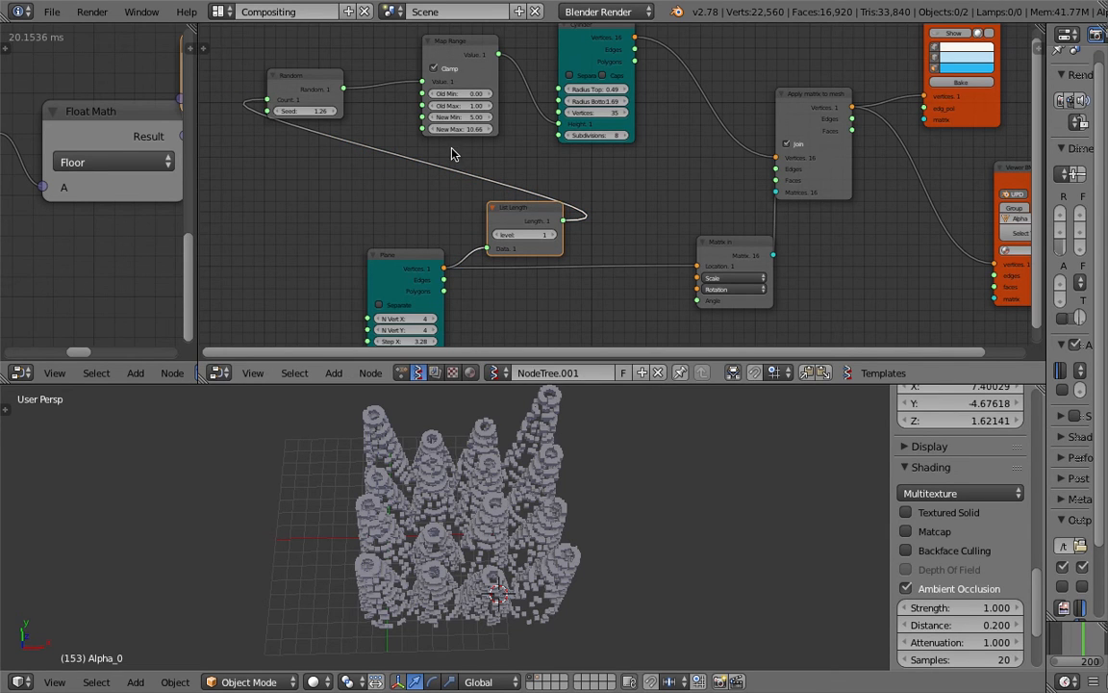
Move the Cylinder node slightly away from Map Range and save over the Blender file
left_click_drag(627, 134, 658, 143)
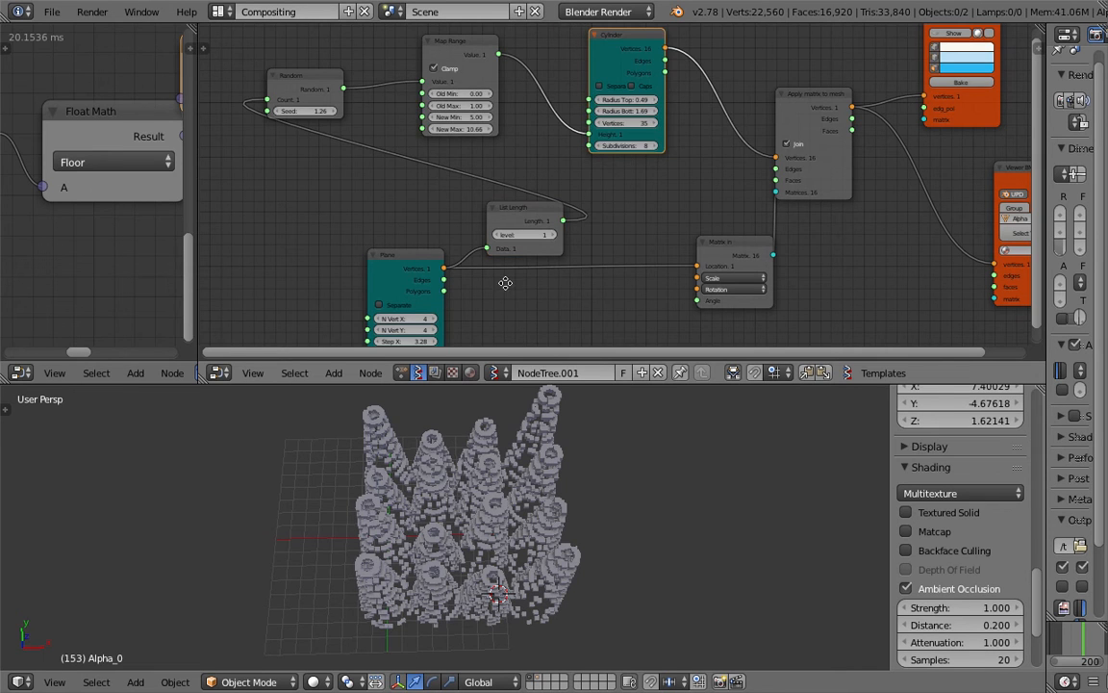
middle_click_drag(531, 277, 540, 219)
key("ctrl+s")
left_click(512, 227)
Raise the Plane node's N Vert X to 8 and refresh the replicas by moving the timeline to frame 137
left_click(443, 261)
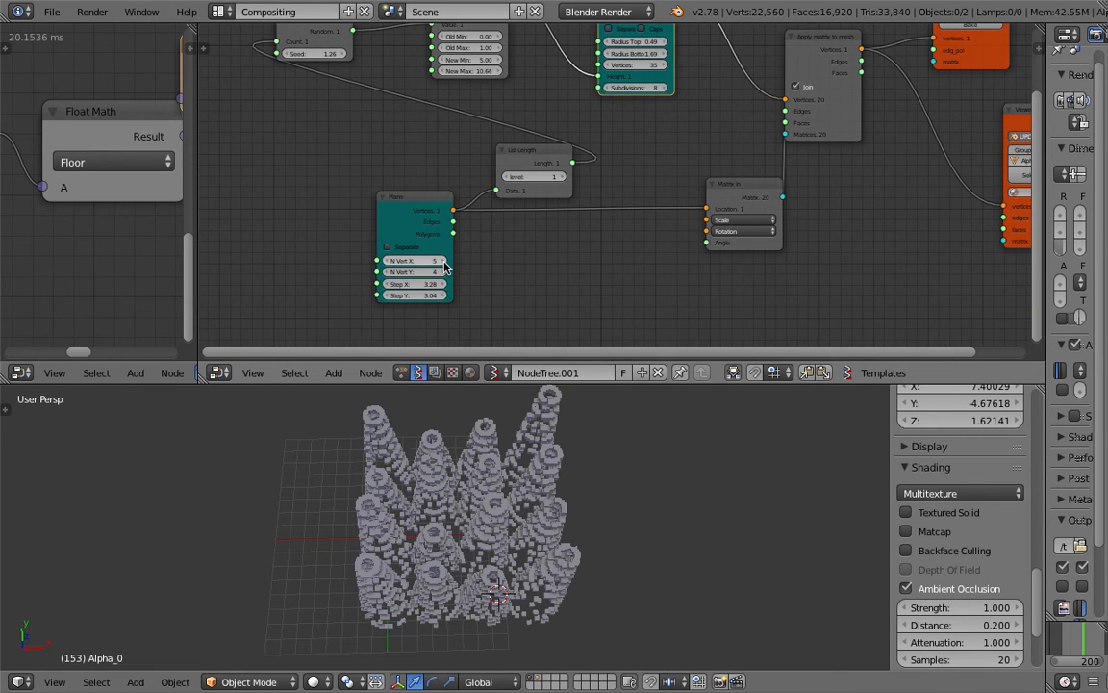
left_click(444, 261)
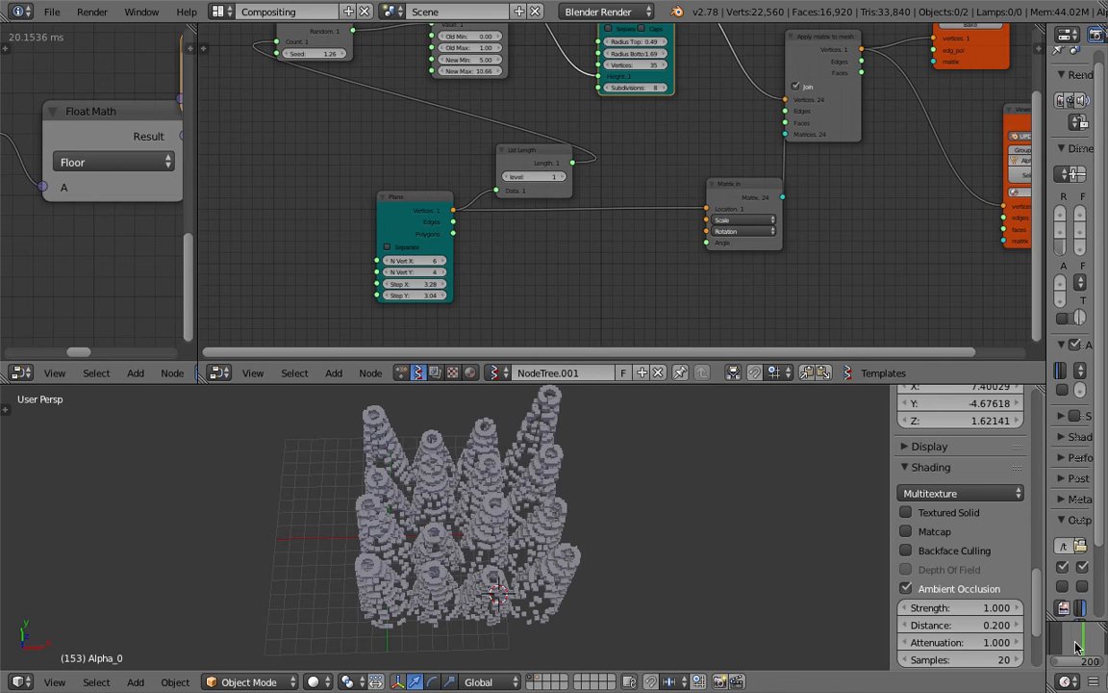
left_click(442, 261)
left_click(444, 263)
left_click(1081, 641)
middle_click_drag(510, 510, 437, 508)
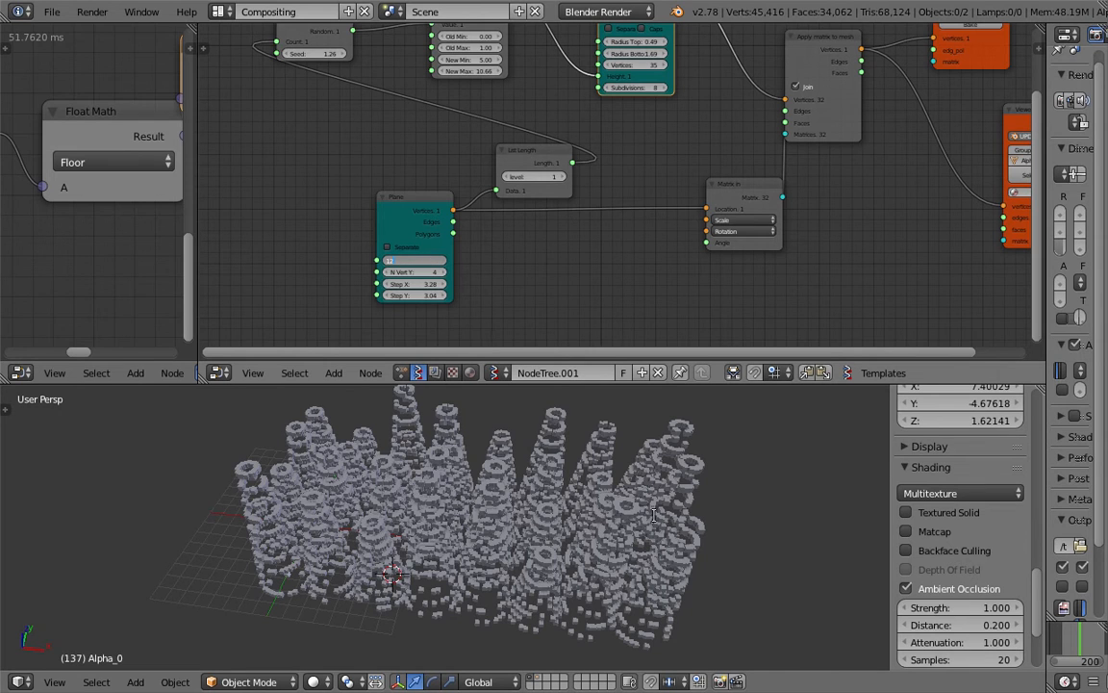
Set the Plane node's N Vert X to 12, refresh the replicas at frame 102 and save over the Blender file
left_click(1071, 634)
mouse_move(532, 502)
middle_mouse_down()
mouse_move(499, 505)
mouse_move(360, 460)
mouse_move(420, 482)
mouse_move(544, 463)
mouse_move(531, 492)
mouse_move(550, 495)
middle_mouse_up()
scroll(480, 495, "down", 3)
key("ctrl+s")
left_click(550, 494)
Set Map Range's New Max to 8 and refresh the replicas at frame 106, viewing them from another angle
middle_click_drag(496, 131, 445, 226)
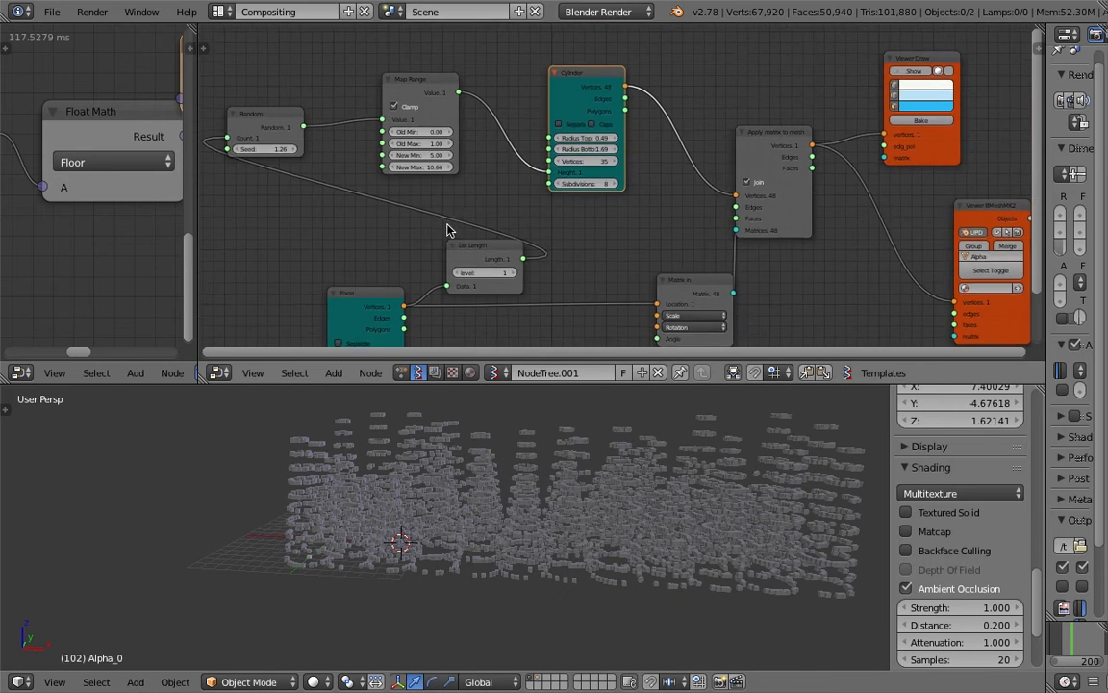
scroll(448, 225, "up", 3)
middle_click_drag(433, 178, 561, 183)
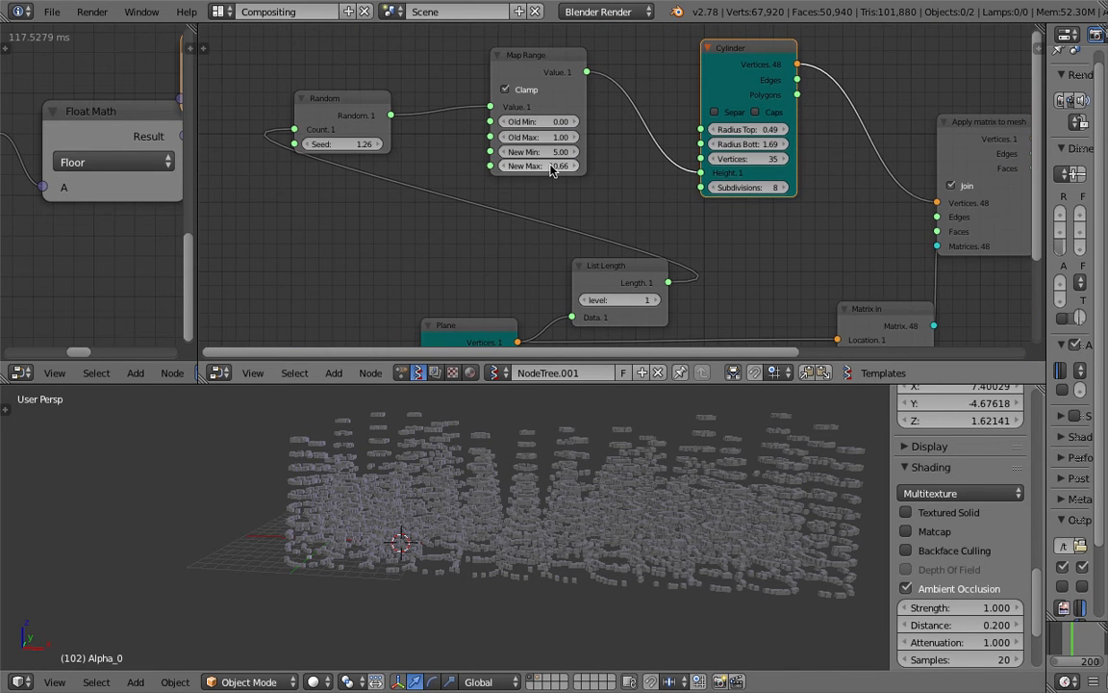
left_click(569, 169)
key("Return")
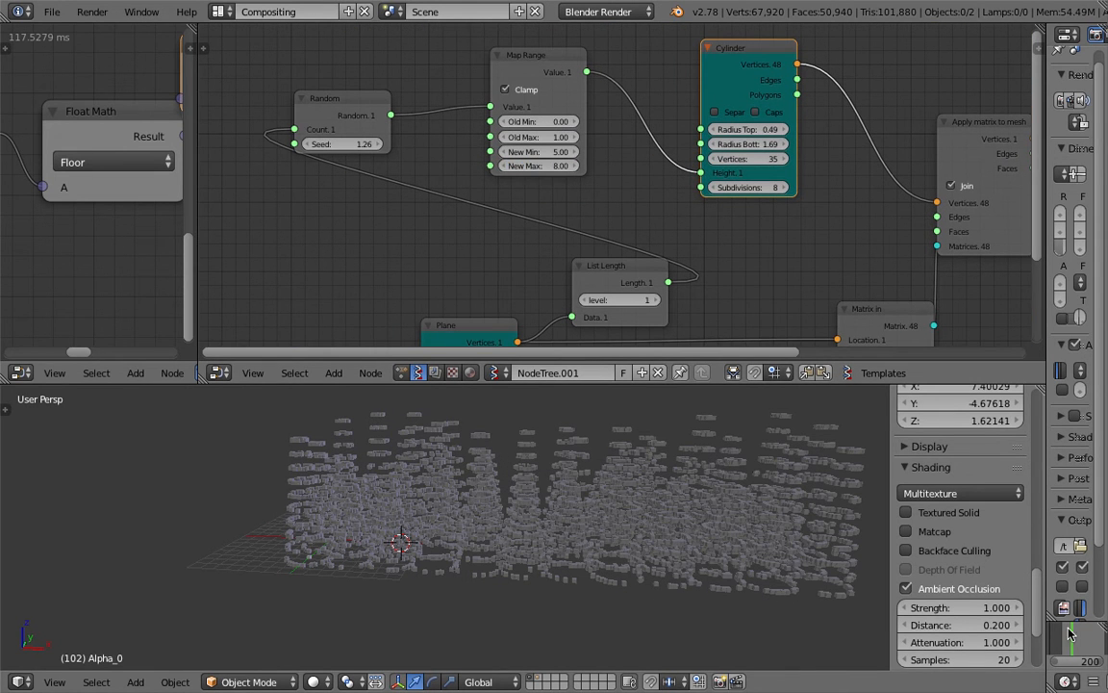
left_click(1073, 643)
left_click(629, 519)
middle_click_drag(482, 492, 459, 522)
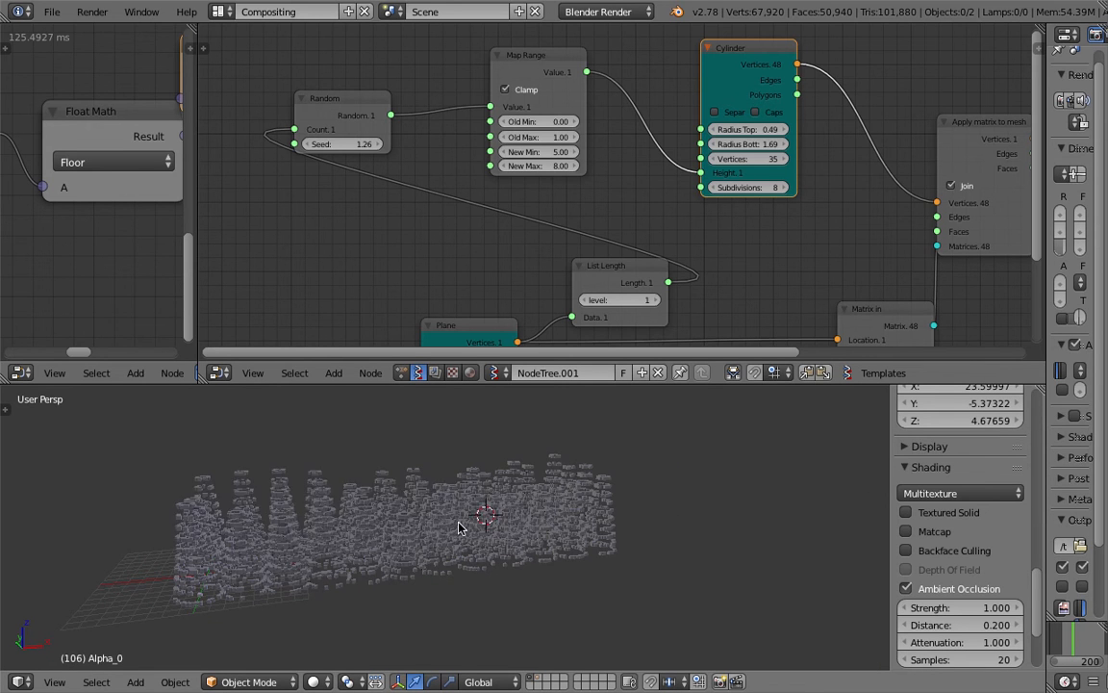
Split the 3D view, turn the new area into a Text Editor and create a new text block
left_click_drag(1041, 389, 558, 375)
left_click(579, 681)
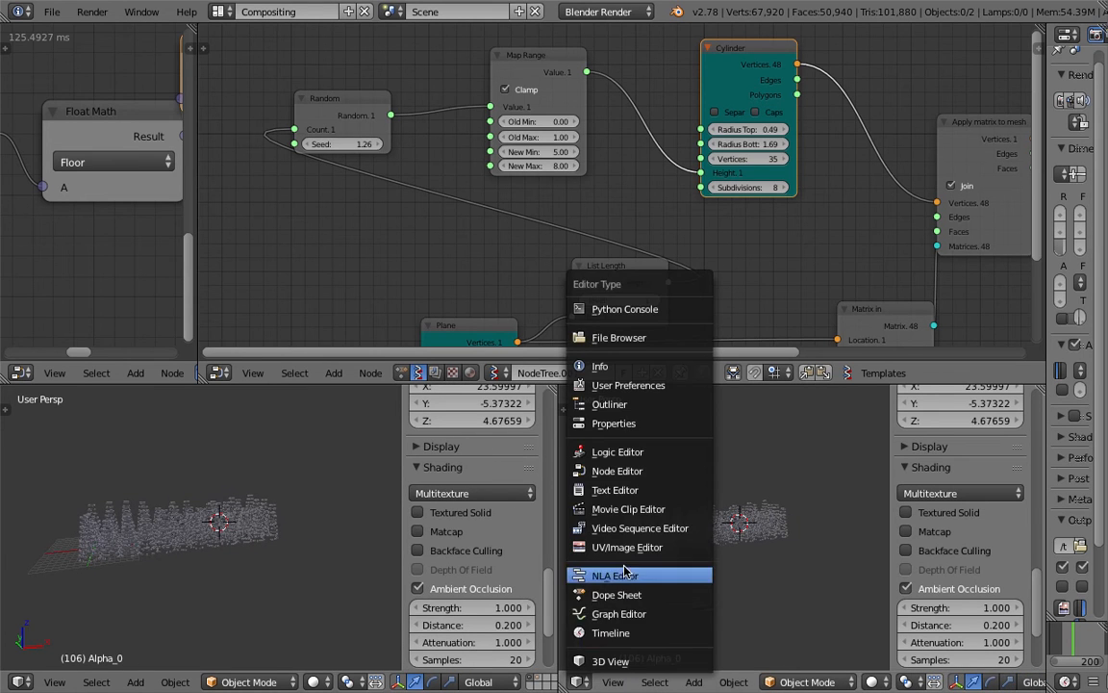
left_click(636, 491)
key("alt+n")
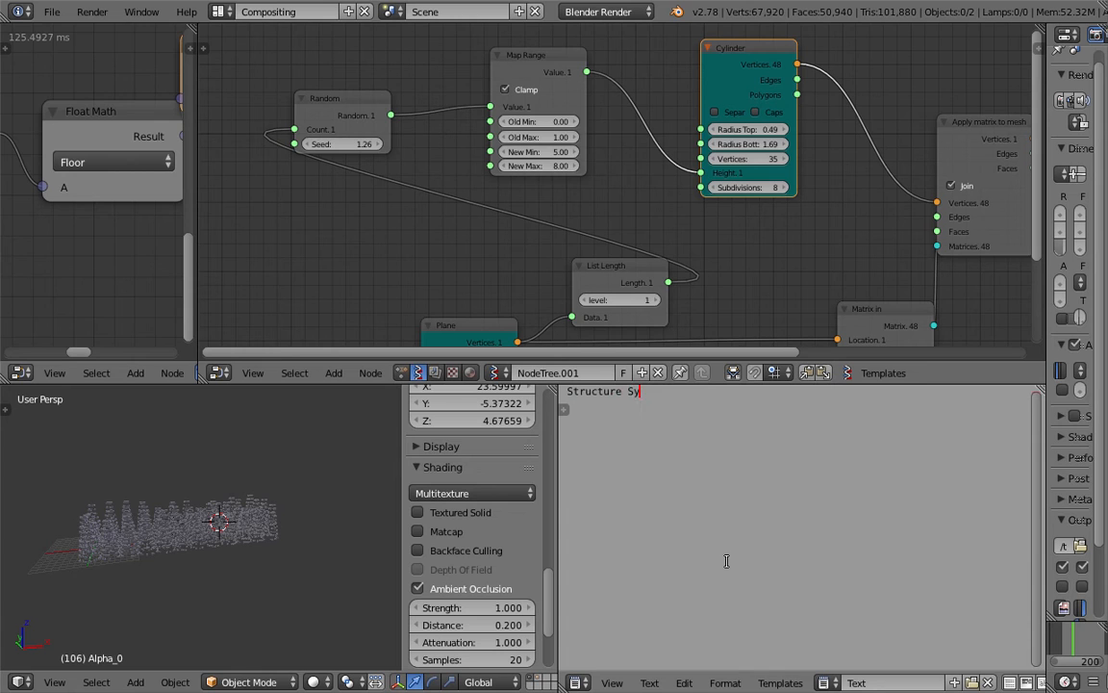
Write the note Have a look at "Structure Synth" in the text block, leaving blank lines above it
type("Structure Synth")
key("Home")
key("Return")
key("Return")
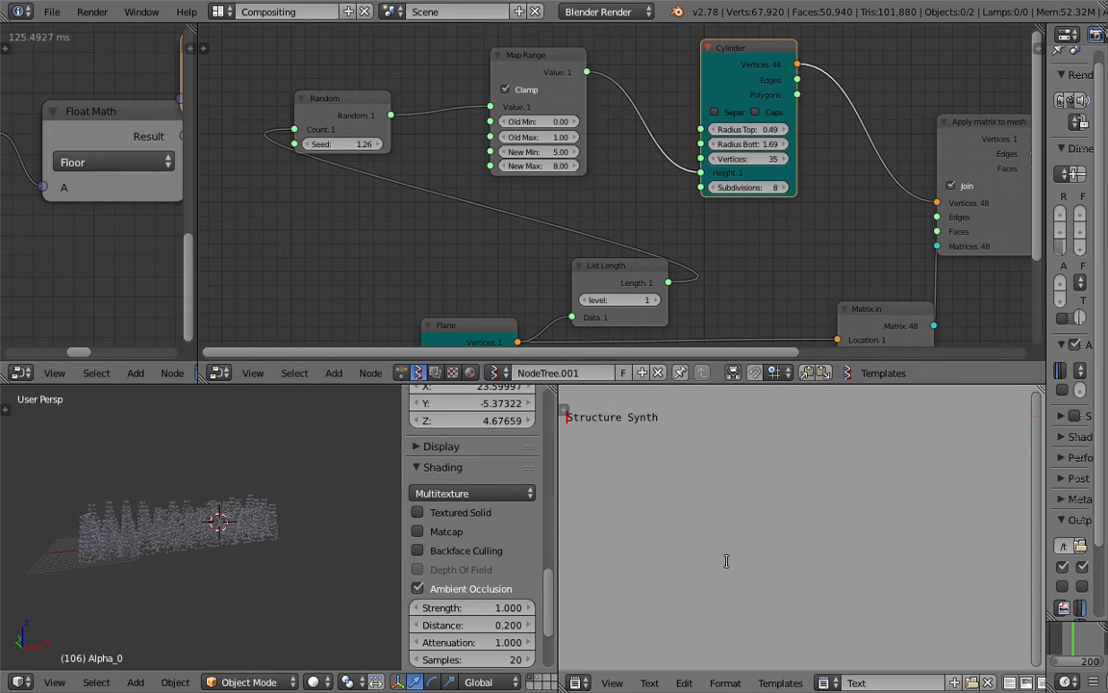
type("Have a look ")
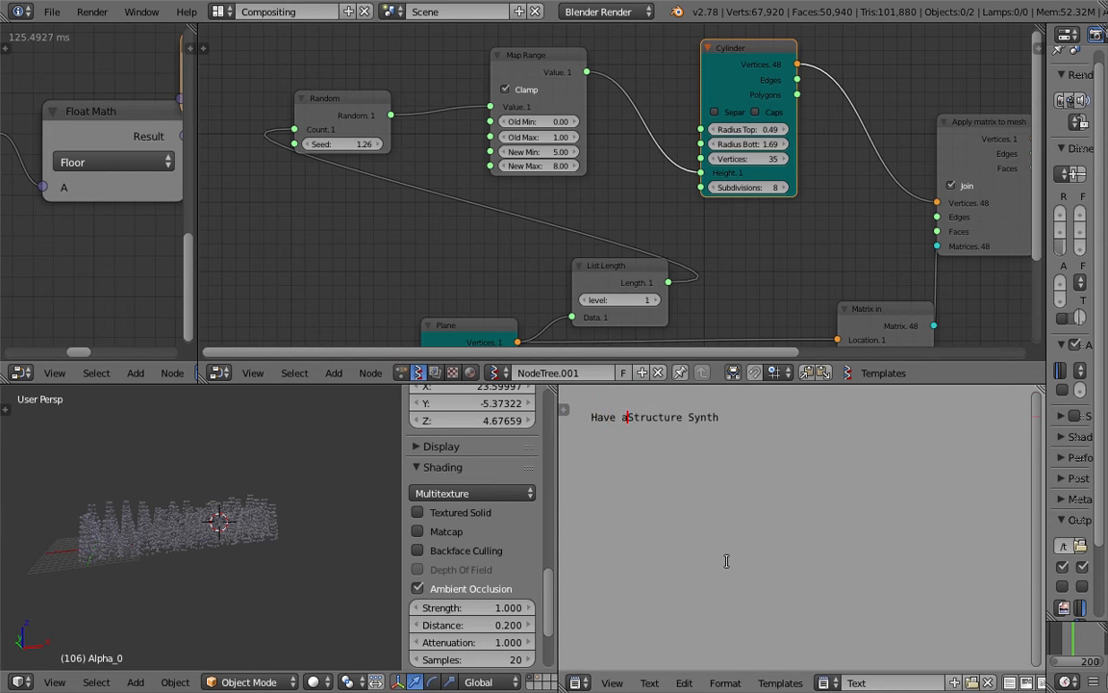
type("at \"")
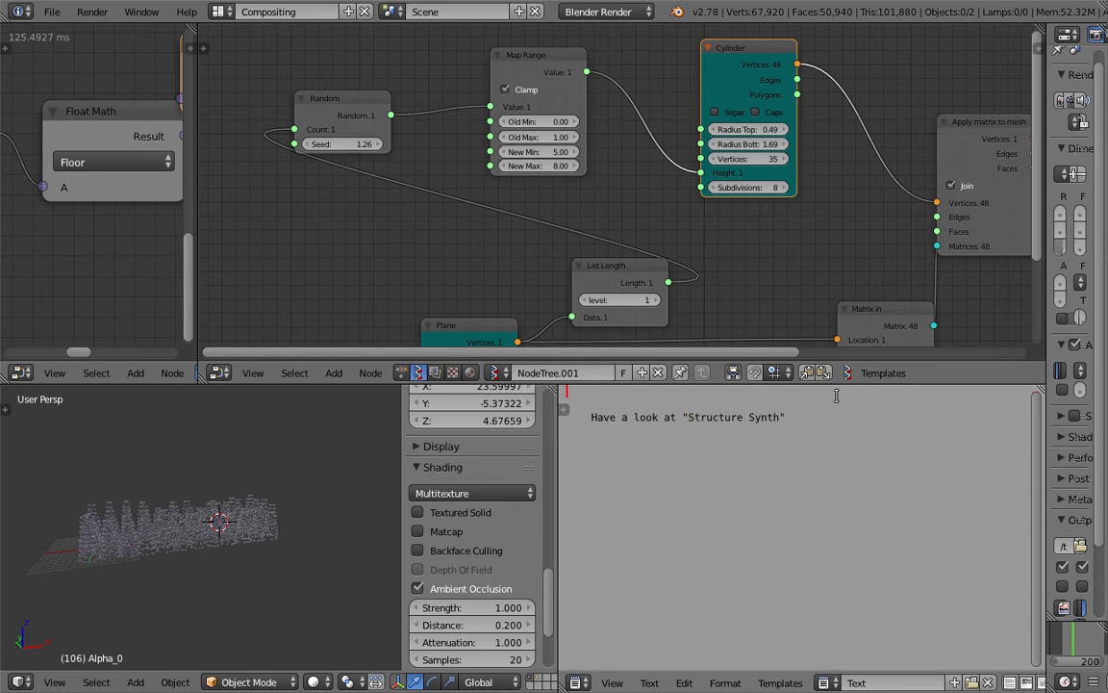
left_click(779, 418)
type("\"")
double_click(718, 415)
scroll(767, 222, "down", 6)
middle_click_drag(788, 252, 447, 162)
middle_click_drag(866, 187, 695, 184)
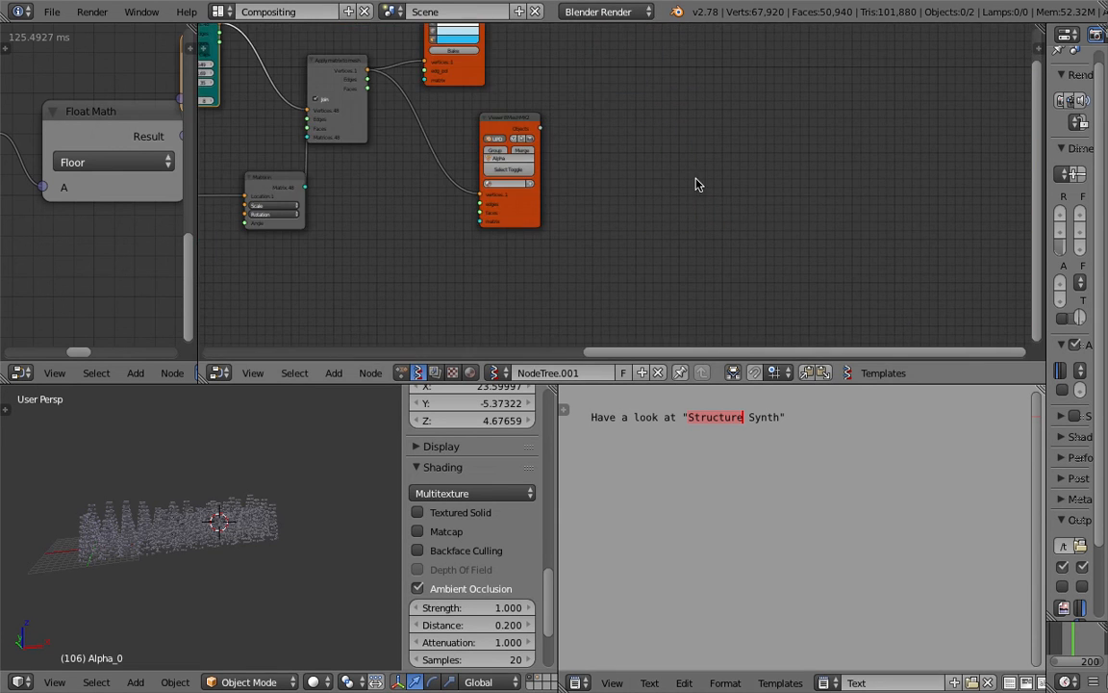
key("shift+a")
left_click(696, 180)
type("get")
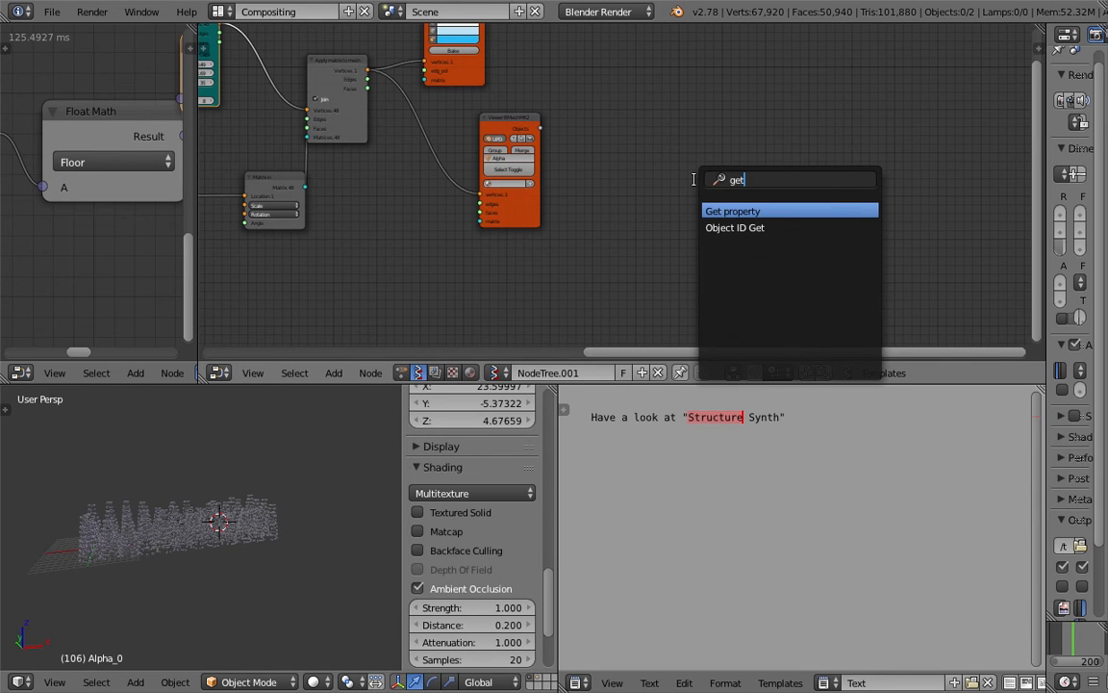
key("Escape")
Add a Generative Art node in the empty space beside Viewer BMeshMK2 in the Sverchok tree
key("shift+a")
mouse_move(707, 190)
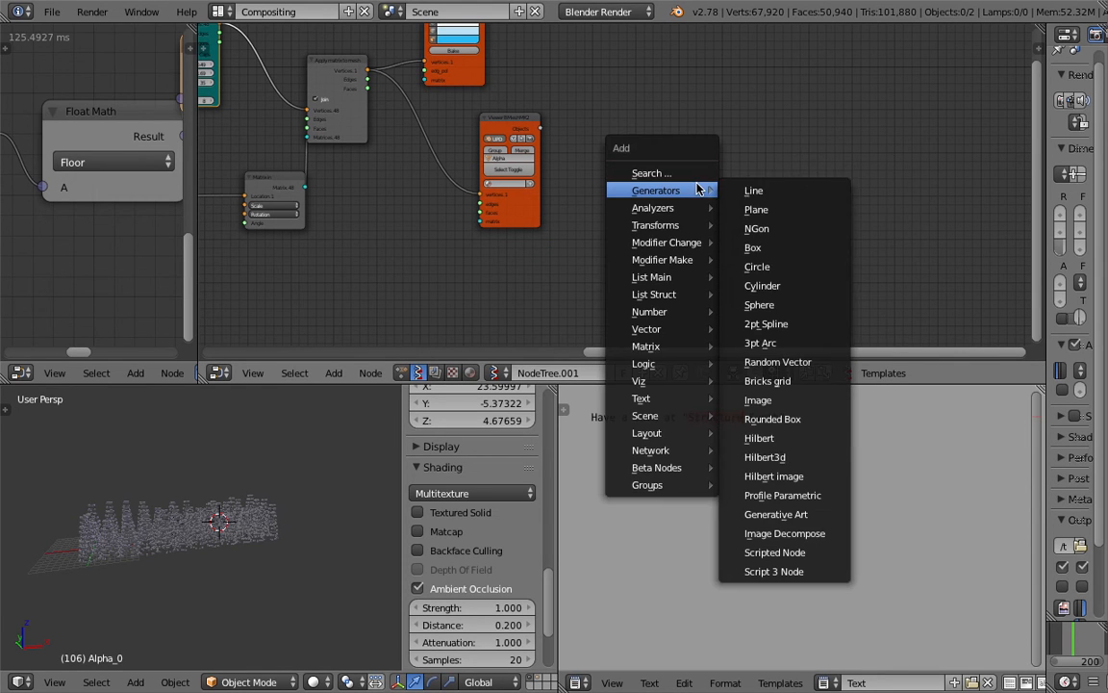
left_click(776, 514)
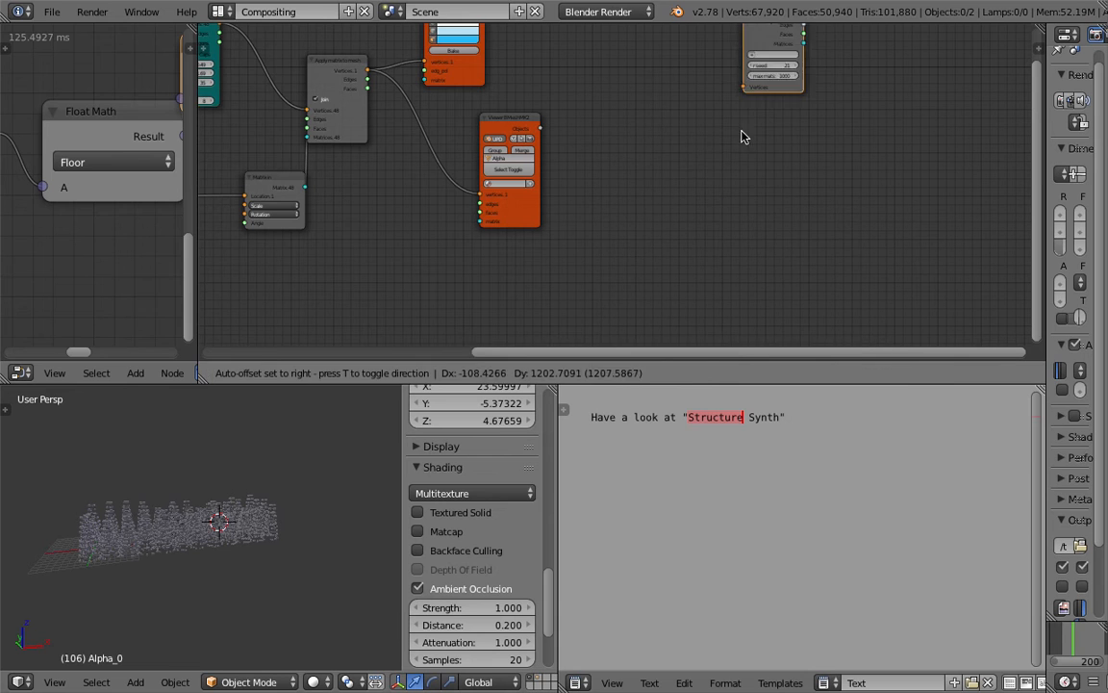
middle_click_drag(719, 226, 467, 254)
scroll(520, 236, "up", 3)
left_click(546, 225)
left_click(735, 211)
scroll(735, 211, "down", 3)
middle_click_drag(735, 211, 823, 188)
Add the line "Eisen Language" below the Structure Synth note
left_click(814, 419)
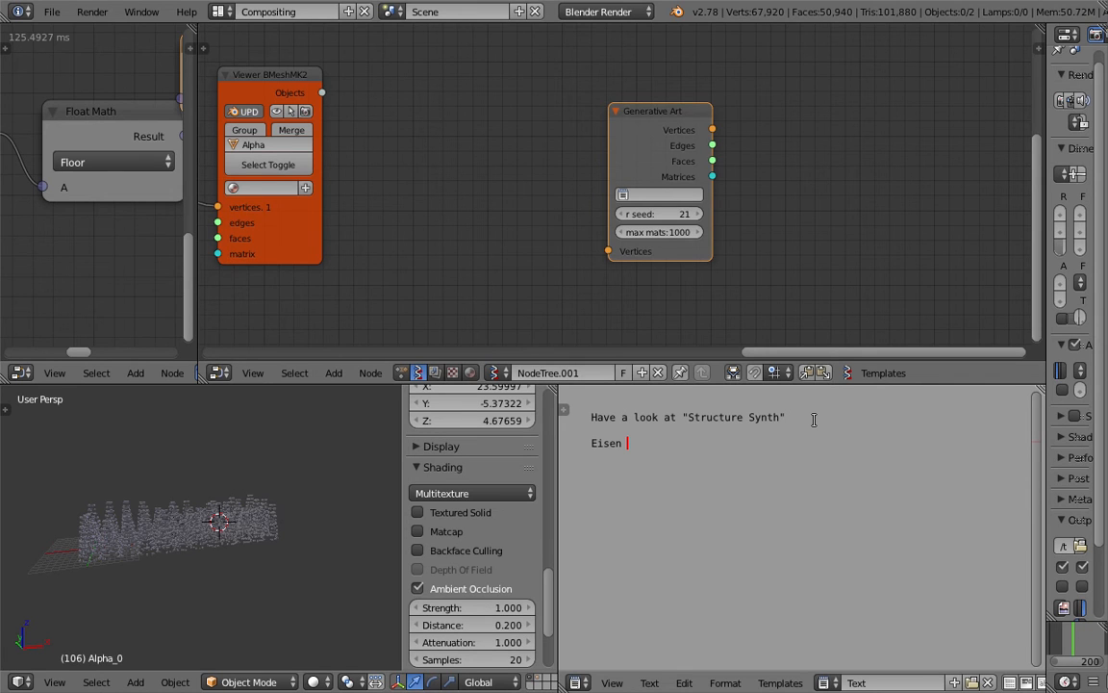
left_click_drag(781, 420, 633, 418)
left_click(649, 445)
double_click(654, 444)
left_click(630, 432)
left_click_drag(700, 417, 727, 431)
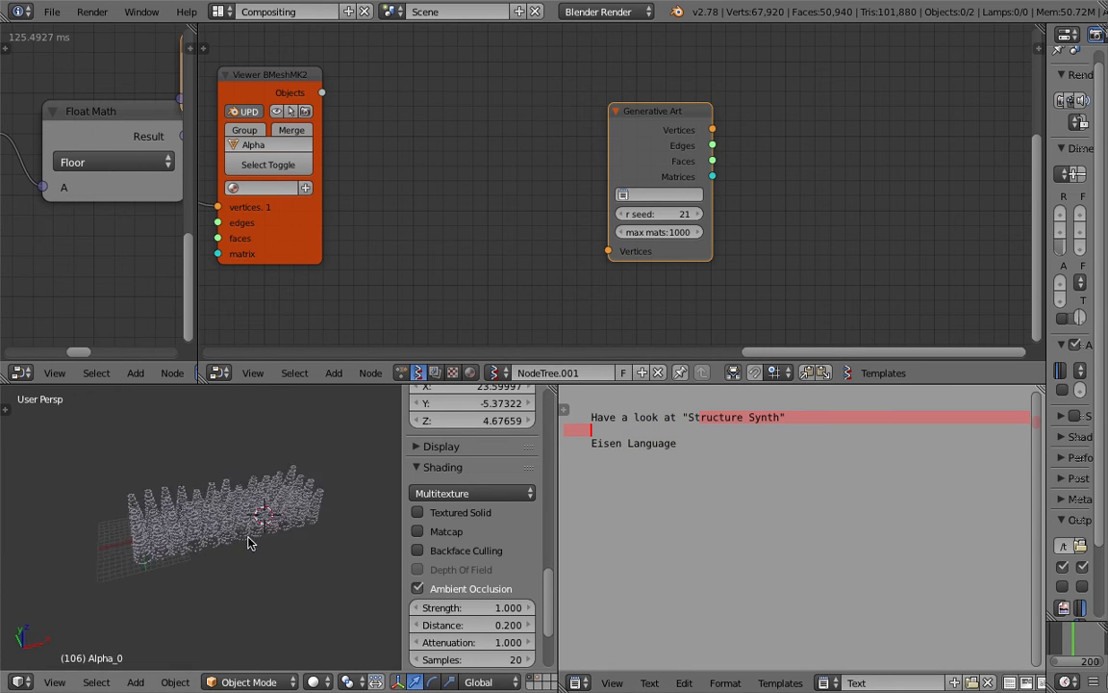
Hide the 3D view's properties sidebar and widen the view, inspecting the cube replicas up close
scroll(211, 534, "up", 4)
scroll(183, 528, "up", 5)
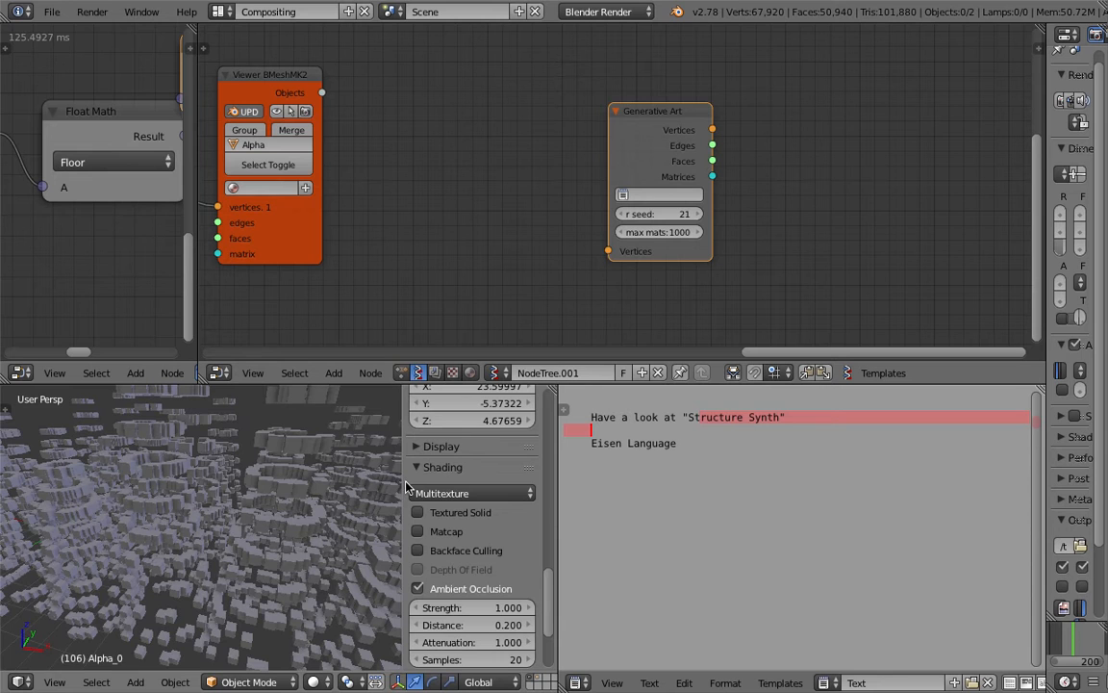
left_click_drag(402, 479, 717, 512)
scroll(537, 524, "down", 2)
scroll(537, 525, "down", 8)
middle_click_drag(279, 490, 339, 463)
scroll(417, 495, "up", 3)
middle_click_drag(418, 495, 385, 510)
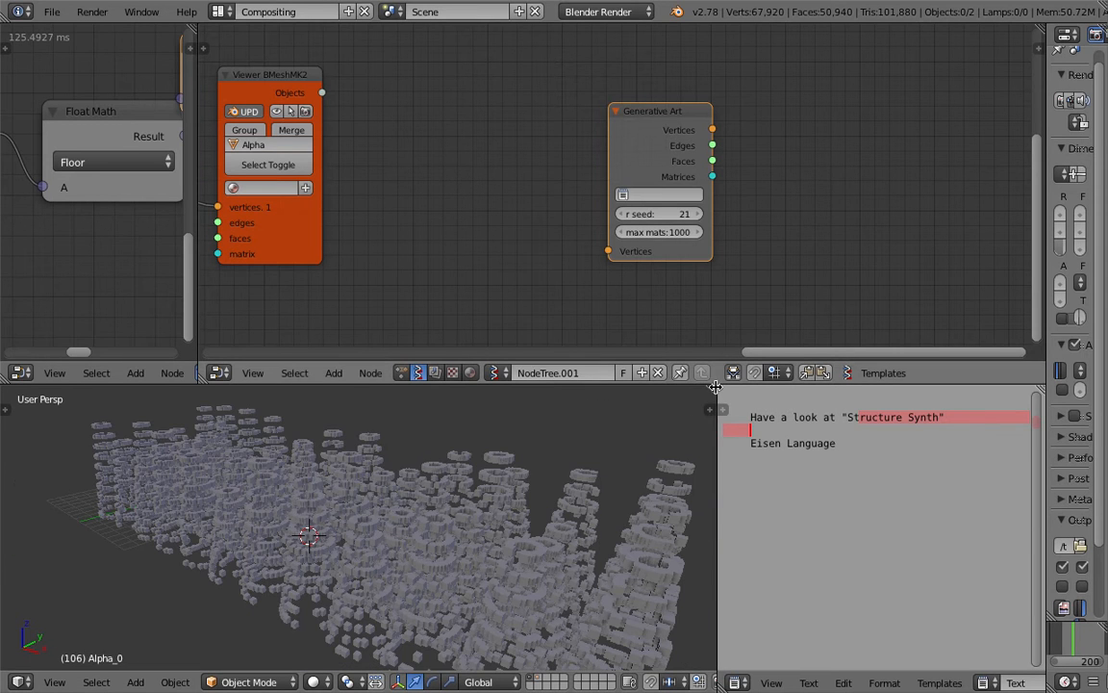
Widen the 3D view further into the text editor's area, keeping the text properties panel closed
left_click(721, 412)
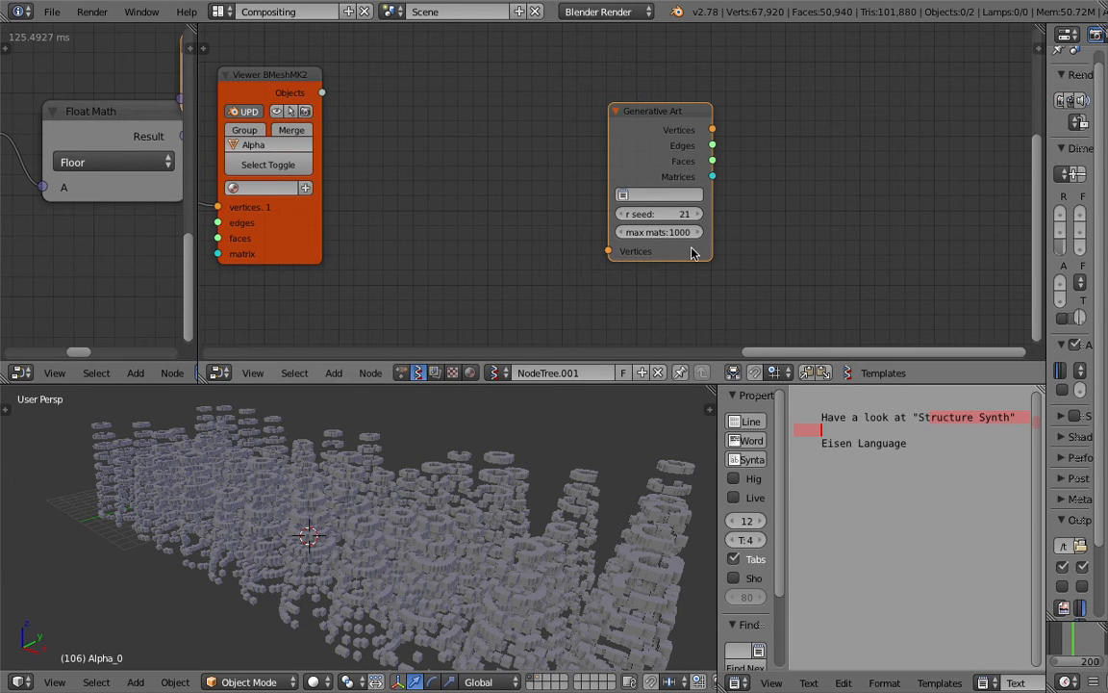
left_click_drag(719, 430, 835, 477)
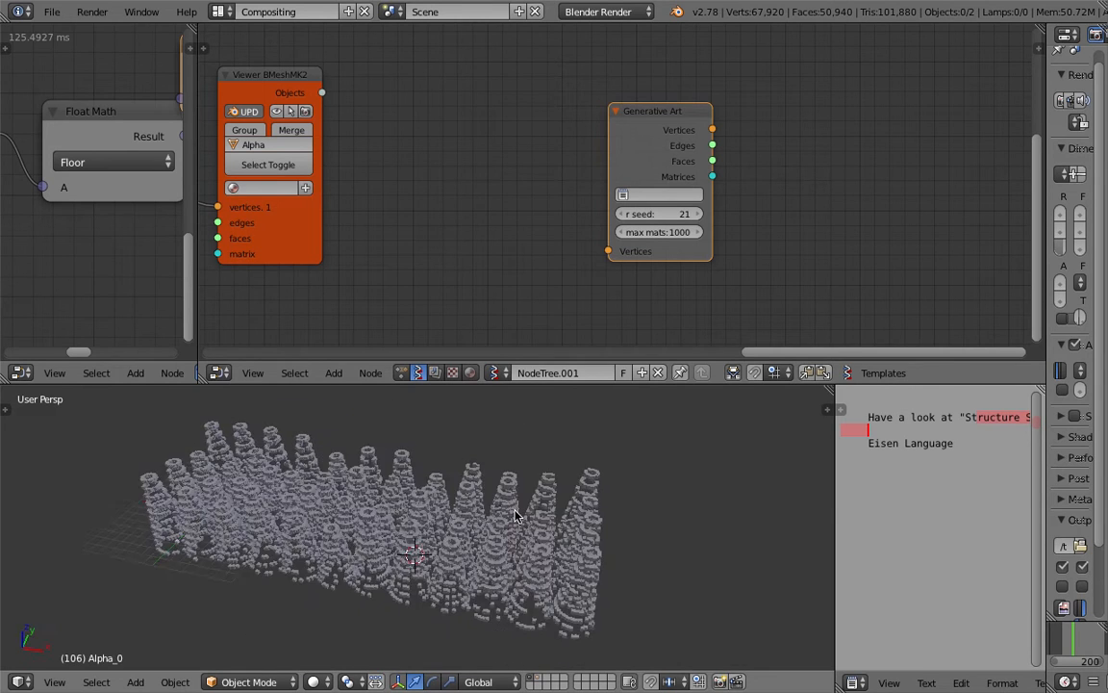
scroll(475, 530, "up", 3)
middle_click_drag(475, 529, 522, 540)
Widen the Animation Nodes editor to show the random mask nodes beside the Sverchok tree
middle_click_drag(225, 213, 279, 213)
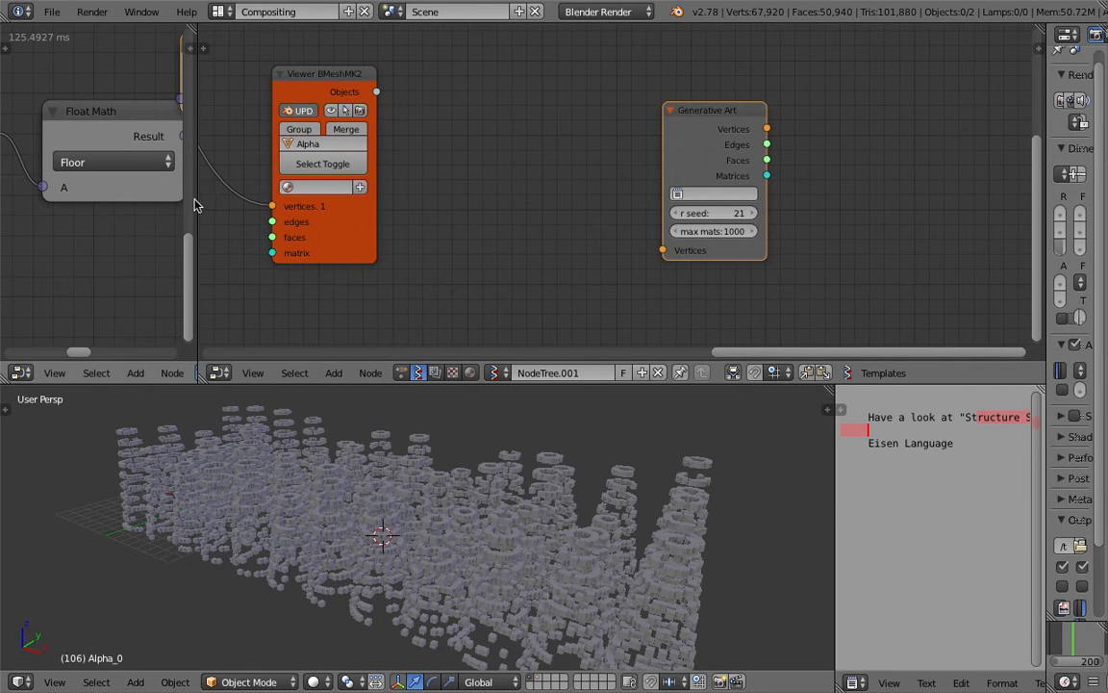
left_click_drag(194, 203, 446, 241)
middle_click_drag(318, 250, 296, 317)
middle_click_drag(390, 564, 468, 565)
middle_click_drag(421, 516, 491, 494)
middle_click_drag(463, 519, 469, 452)
middle_click_drag(502, 259, 655, 275)
middle_click_drag(546, 281, 874, 211, "ctrl")
scroll(850, 186, "up", 1)
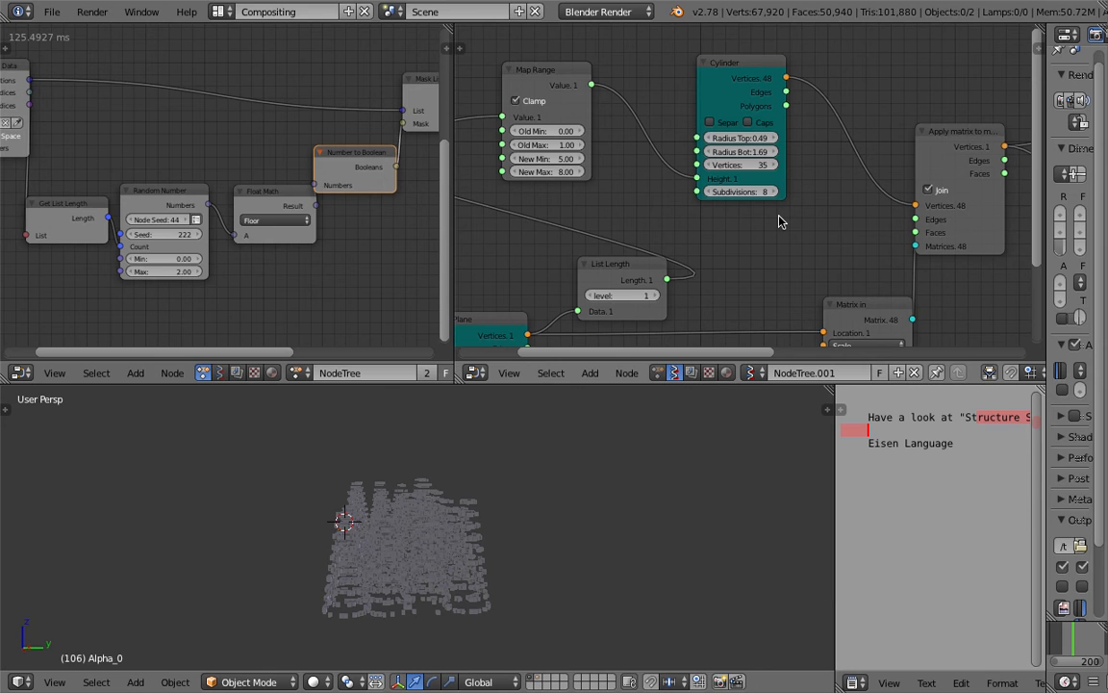
Widen the text editor so the whole note fits on one line
middle_click_drag(419, 447, 616, 519)
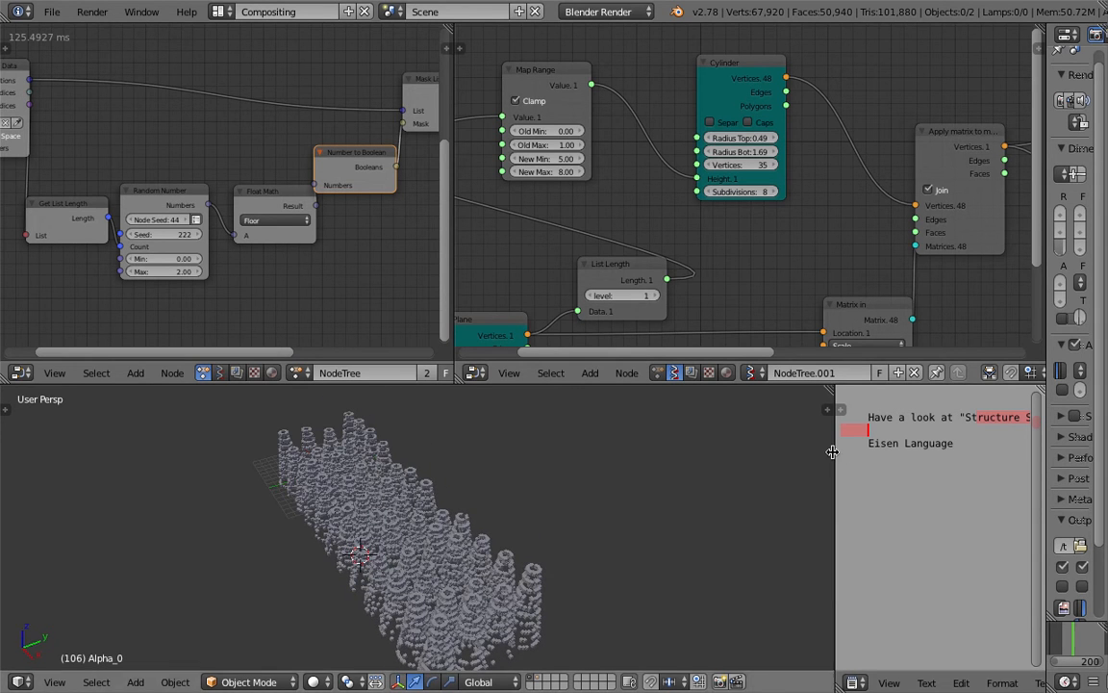
left_click_drag(836, 456, 683, 444)
middle_click_drag(424, 476, 385, 524)
Bring the Plane node's settings into reach and widen the render properties and timeline areas
middle_click_drag(657, 215, 811, 238)
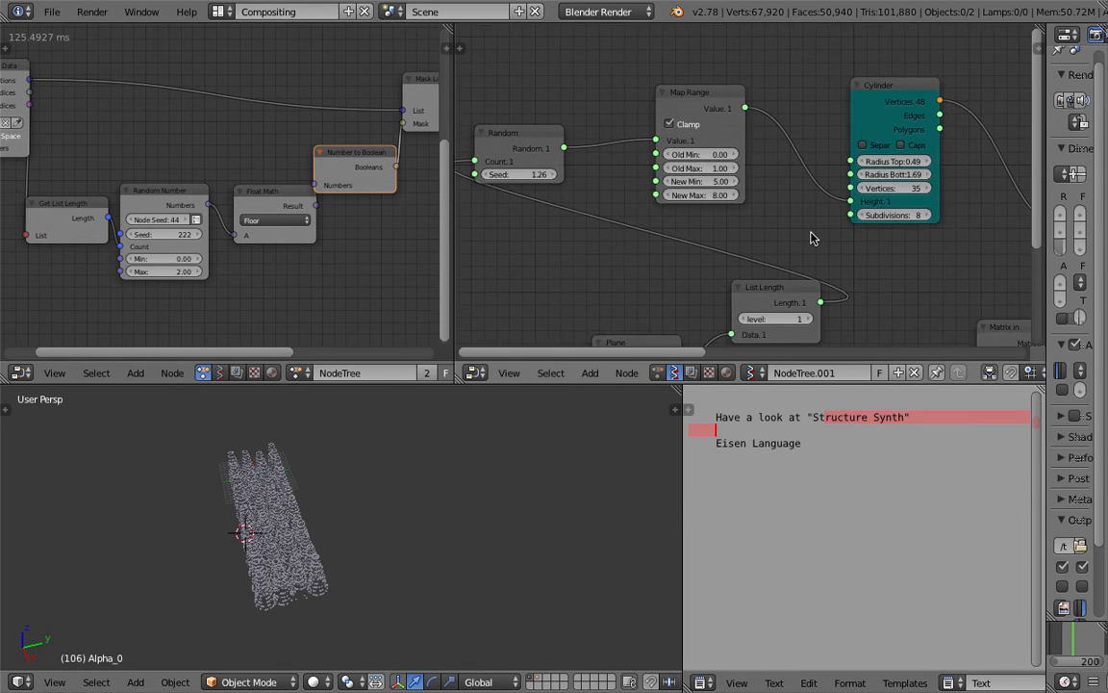
middle_click_drag(726, 233, 803, 227)
middle_click_drag(577, 217, 596, 217)
scroll(666, 210, "up", 2)
middle_click_drag(805, 273, 672, 137)
middle_click_drag(686, 230, 699, 176)
left_click_drag(1045, 335, 794, 317)
Set the Plane node's N Vert Y to 20 and refresh the replicas by moving the timeline to frame 87
left_click_drag(478, 274, 570, 274)
left_click(489, 274)
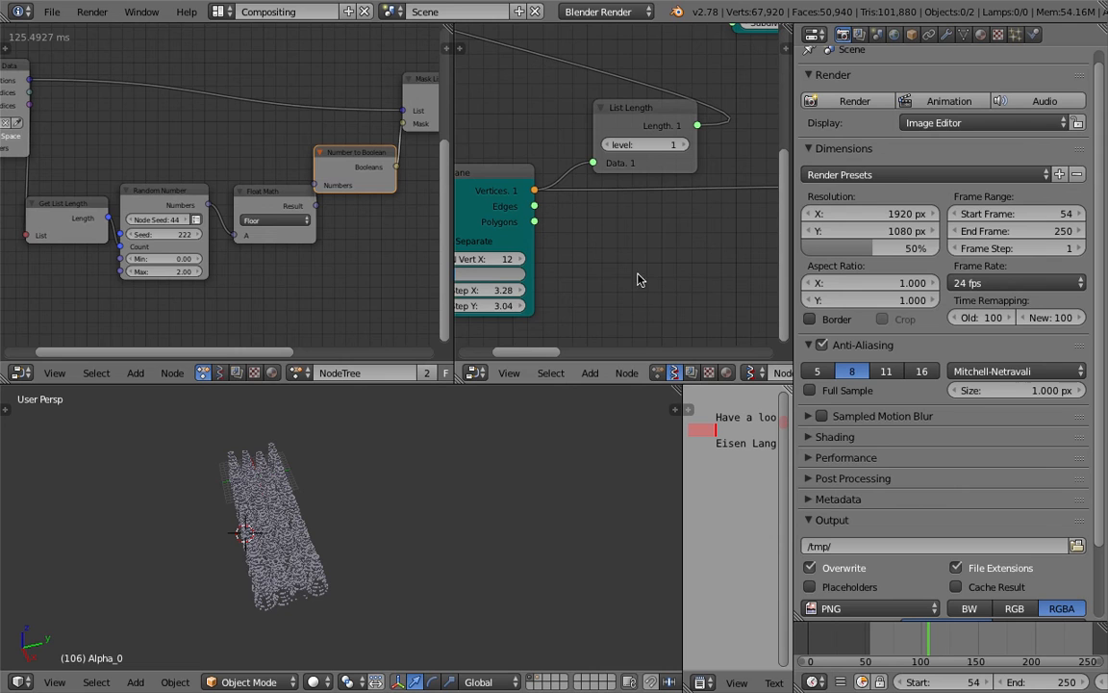
type("20")
key("Return")
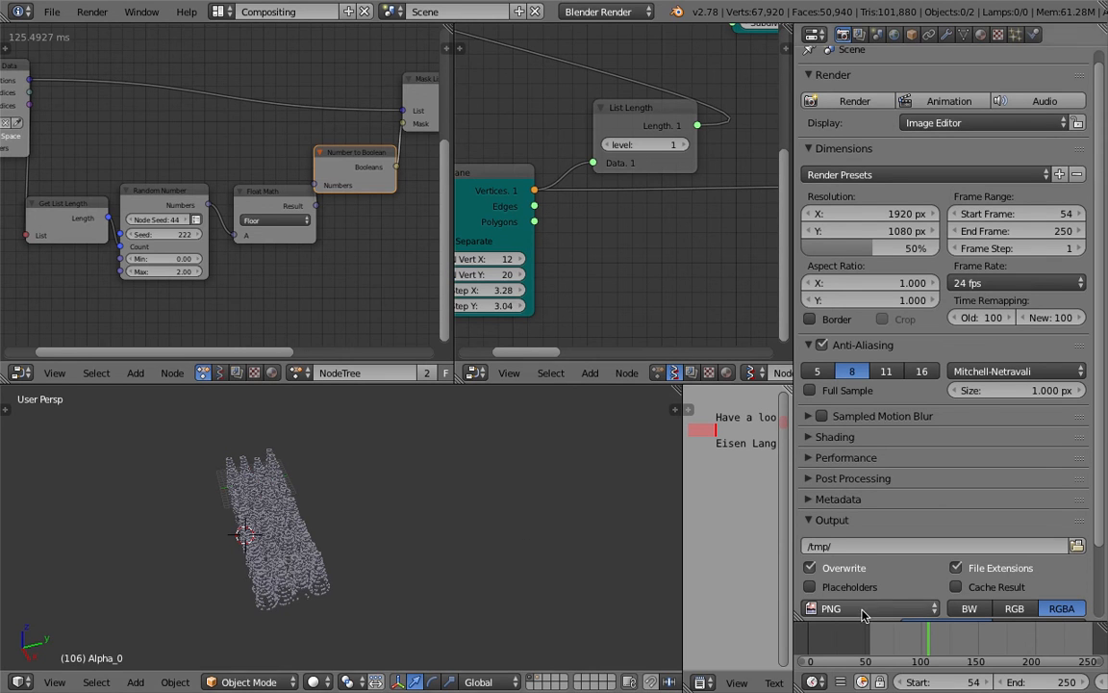
left_click(908, 643)
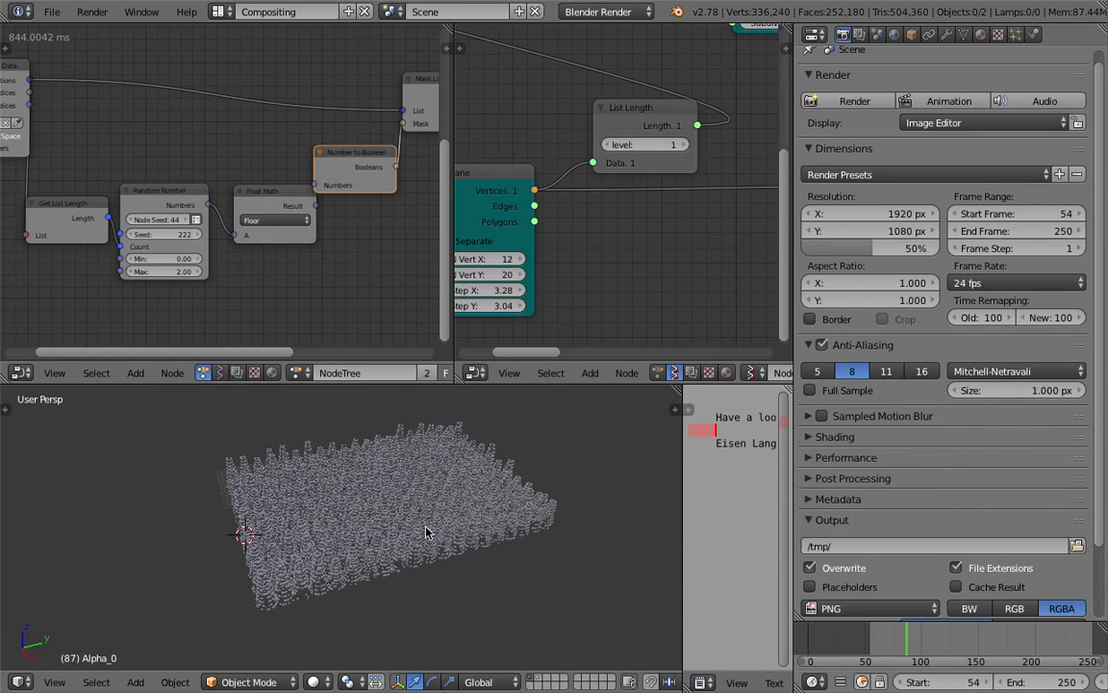
scroll(327, 499, "up", 1)
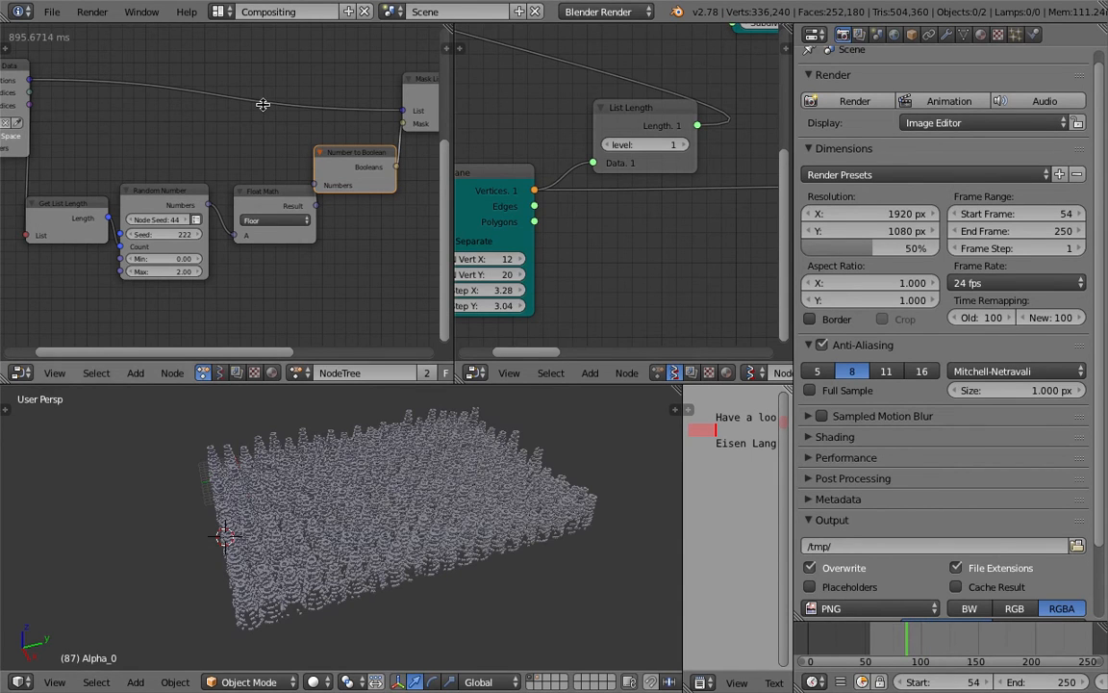
Switch to the 3D View Full screen layout and frame the whole field of replicas
left_click(220, 11)
left_click(240, 38)
scroll(643, 287, "down", 10)
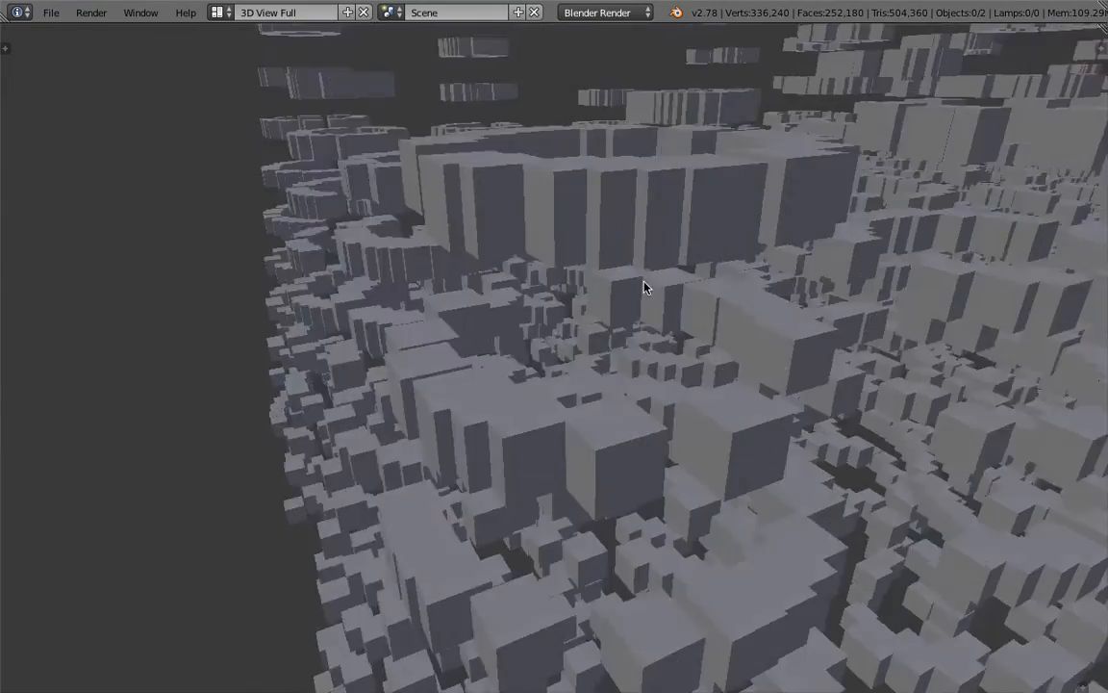
middle_click_drag(655, 344, 1034, 166)
Enable Matcap and Ambient Occlusion shading for the full-screen 3D view
key("n")
scroll(1011, 385, "down", 8)
left_click(996, 555)
scroll(995, 555, "down", 3)
mouse_move(788, 473)
middle_mouse_down()
mouse_move(491, 440)
mouse_move(506, 360)
mouse_move(565, 403)
mouse_move(523, 321)
mouse_move(505, 310)
mouse_move(552, 348)
mouse_move(535, 305)
mouse_move(481, 337)
middle_mouse_up()
left_click(955, 594)
middle_click_drag(596, 414, 552, 328)
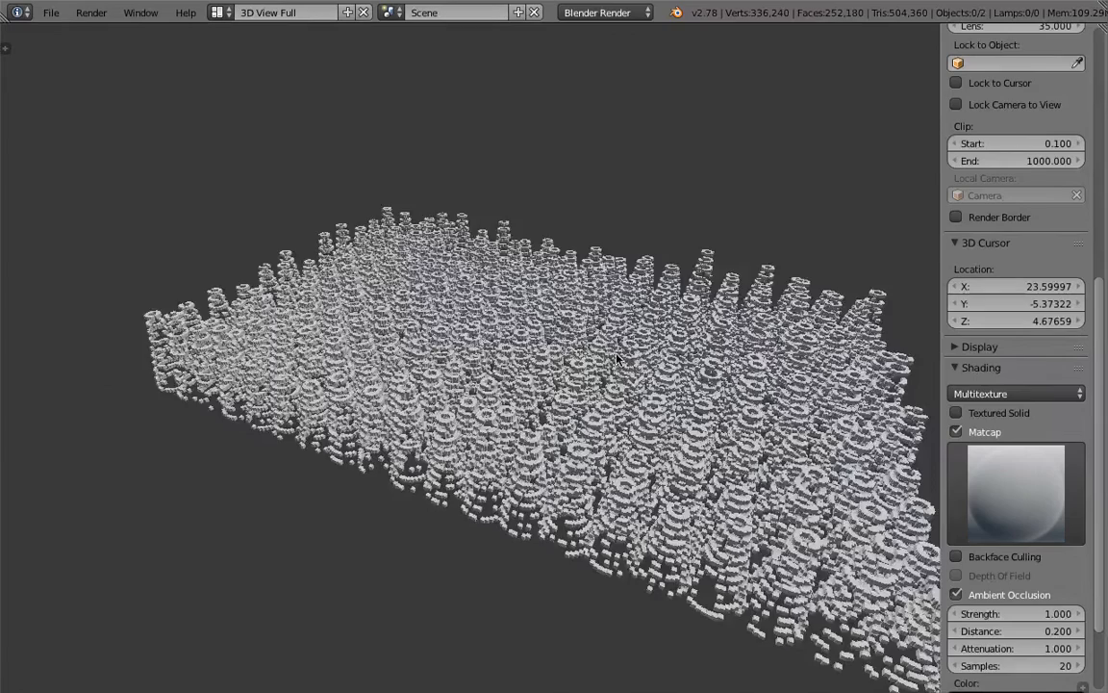
Examine the shaded cube towers from several angles and distances in the full-screen view
scroll(531, 370, "up", 3)
middle_click_drag(531, 370, 458, 262)
scroll(452, 264, "up", 4)
middle_click_drag(539, 323, 477, 350)
scroll(478, 349, "down", 8)
middle_click_drag(478, 246, 414, 404)
scroll(471, 393, "up", 5)
scroll(471, 384, "down", 1)
middle_click_drag(519, 327, 550, 318)
scroll(541, 339, "down", 3)
scroll(555, 336, "up", 6)
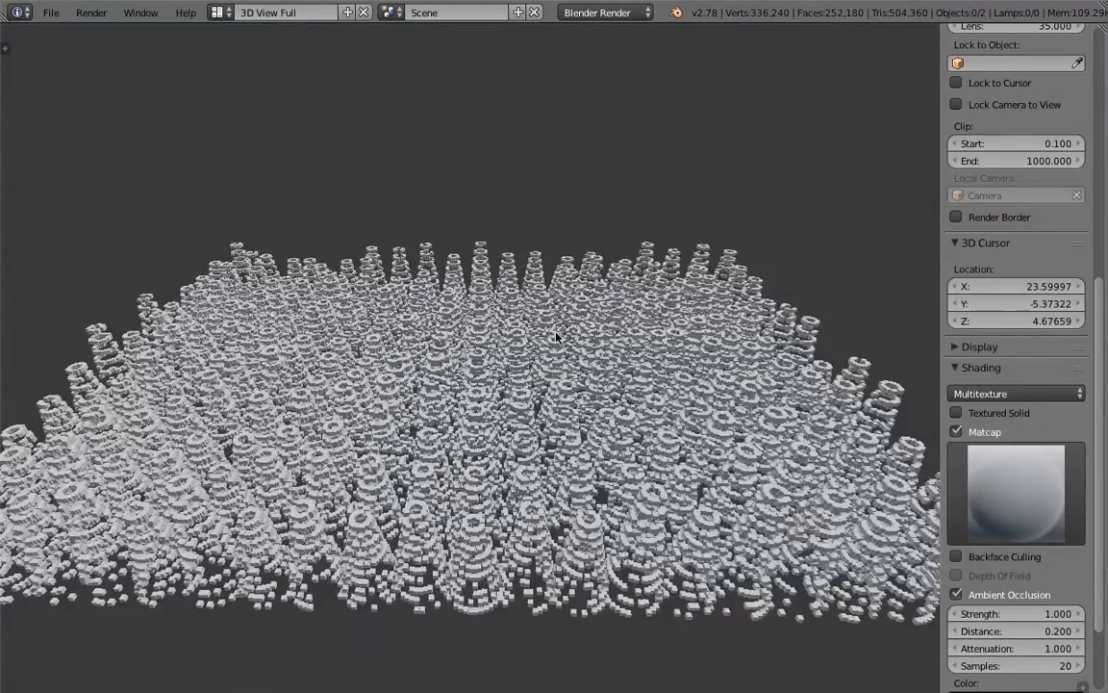
scroll(556, 337, "down", 3)
mouse_move(556, 337)
middle_mouse_down()
mouse_move(537, 329)
mouse_move(568, 305)
mouse_move(539, 321)
mouse_move(524, 372)
mouse_move(675, 346)
mouse_move(552, 330)
middle_mouse_up()
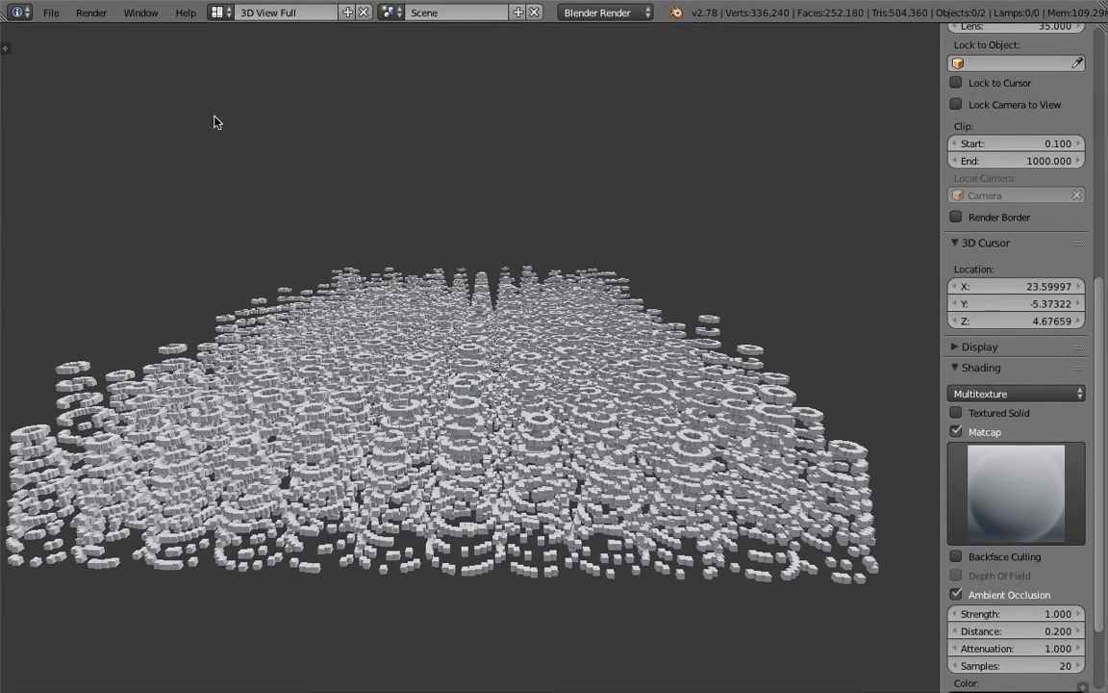
Return to the Compositing screen layout and set the Plane node's N Vert Y to 10
left_click(217, 12)
left_click(247, 71)
middle_click_drag(606, 266, 673, 240)
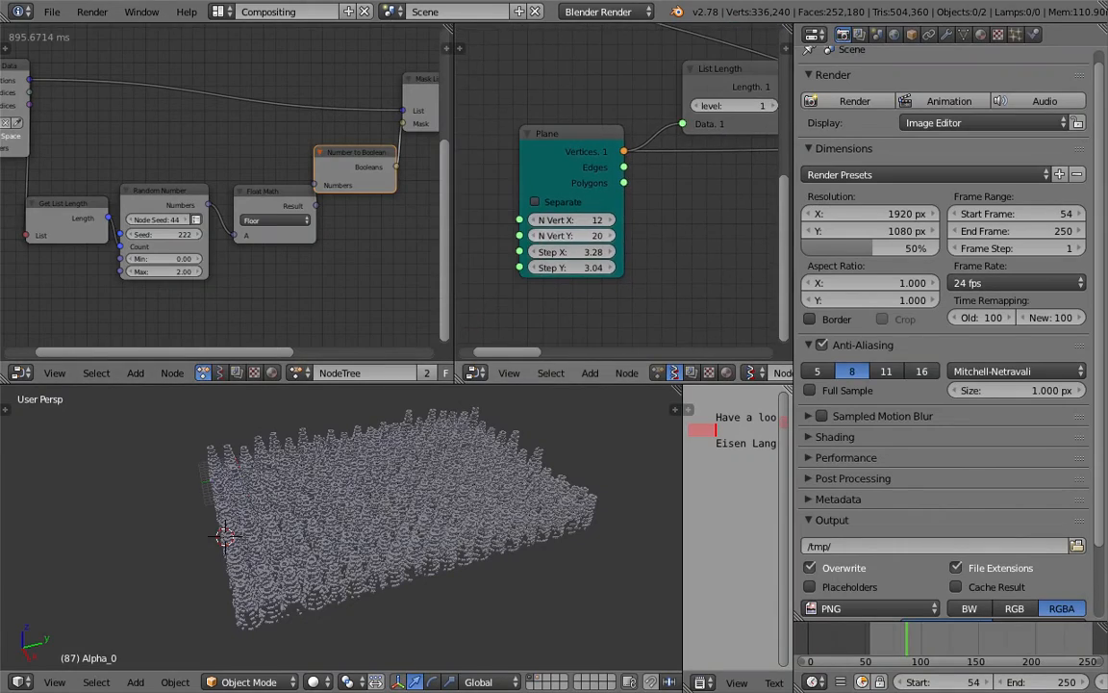
left_click(590, 237)
type("12")
key("Return")
middle_click_drag(517, 503, 487, 515)
scroll(610, 214, "down", 3)
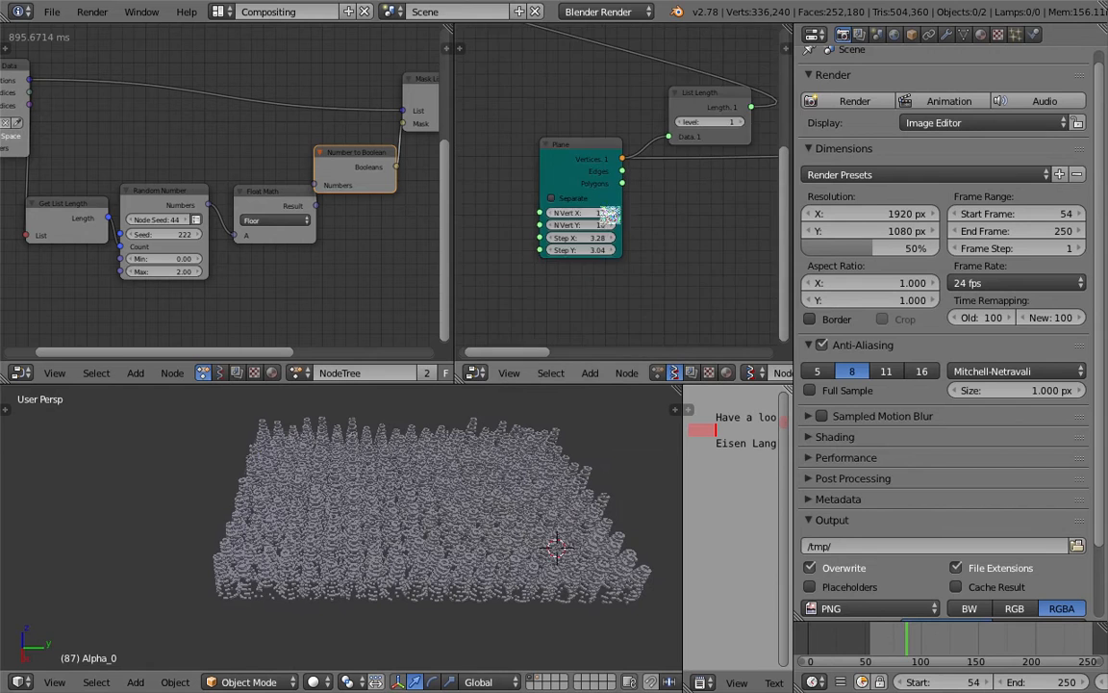
Narrow the properties area and enlarge the Sverchok node editor sideways and downwards
left_click_drag(795, 243, 1104, 233)
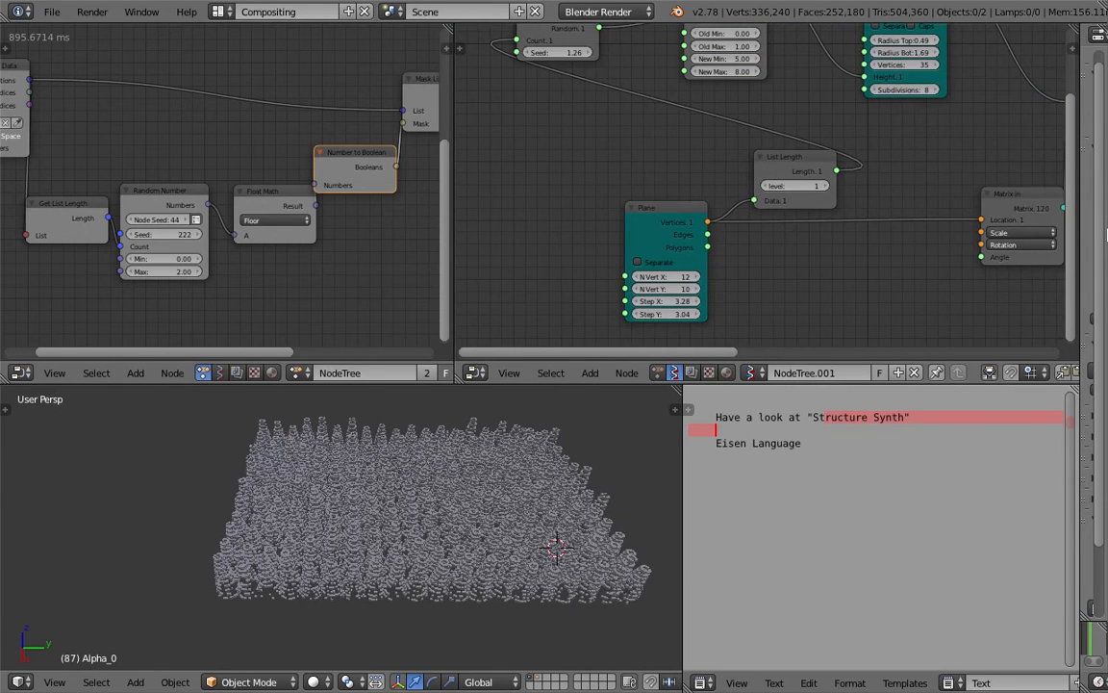
scroll(750, 155, "down", 3)
middle_click_drag(750, 155, 655, 263)
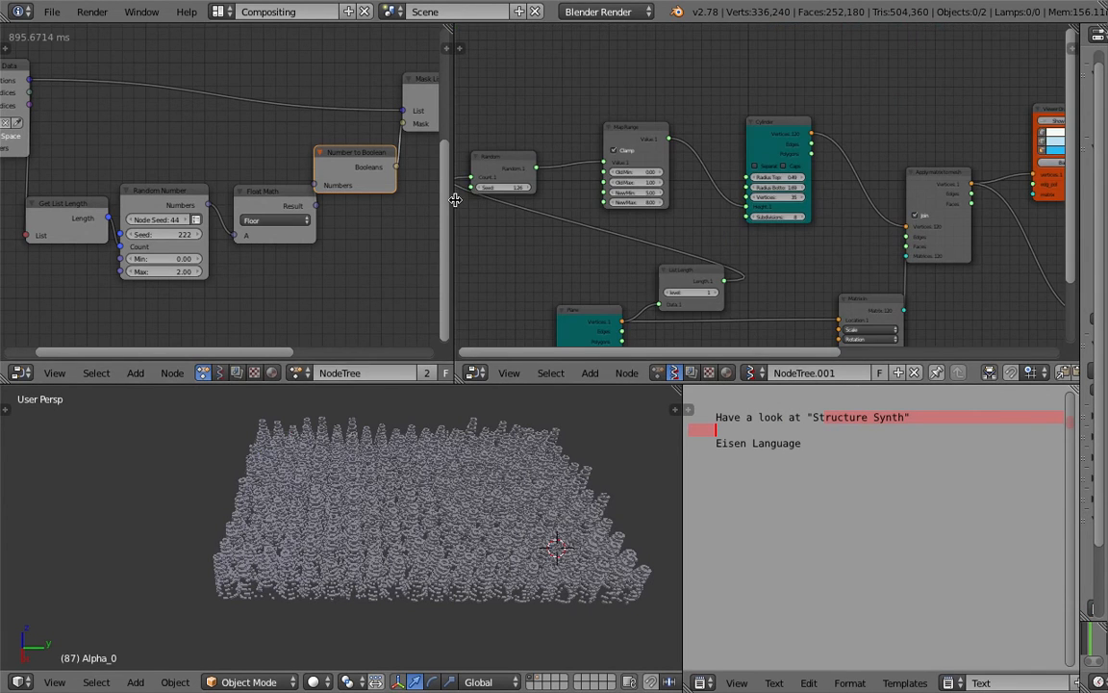
left_click_drag(455, 200, 223, 207)
scroll(471, 228, "up", 1)
middle_click_drag(471, 228, 403, 191)
left_click_drag(621, 384, 634, 496)
Move the Cylinder node slightly up and closer to Map Range
left_click_drag(584, 141, 534, 106)
middle_click_drag(659, 96, 652, 122)
scroll(666, 116, "up", 1)
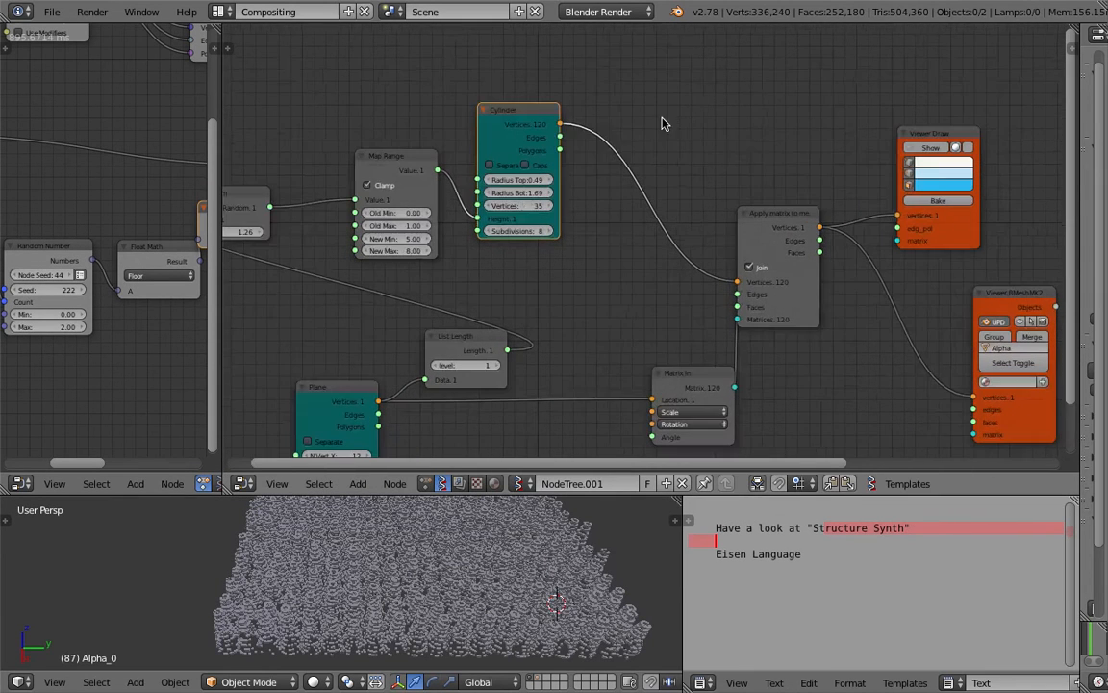
Add a Randomize input vertices node to the link between Apply matrix to mesh and Viewer Draw
key("shift+a")
mouse_move(670, 119)
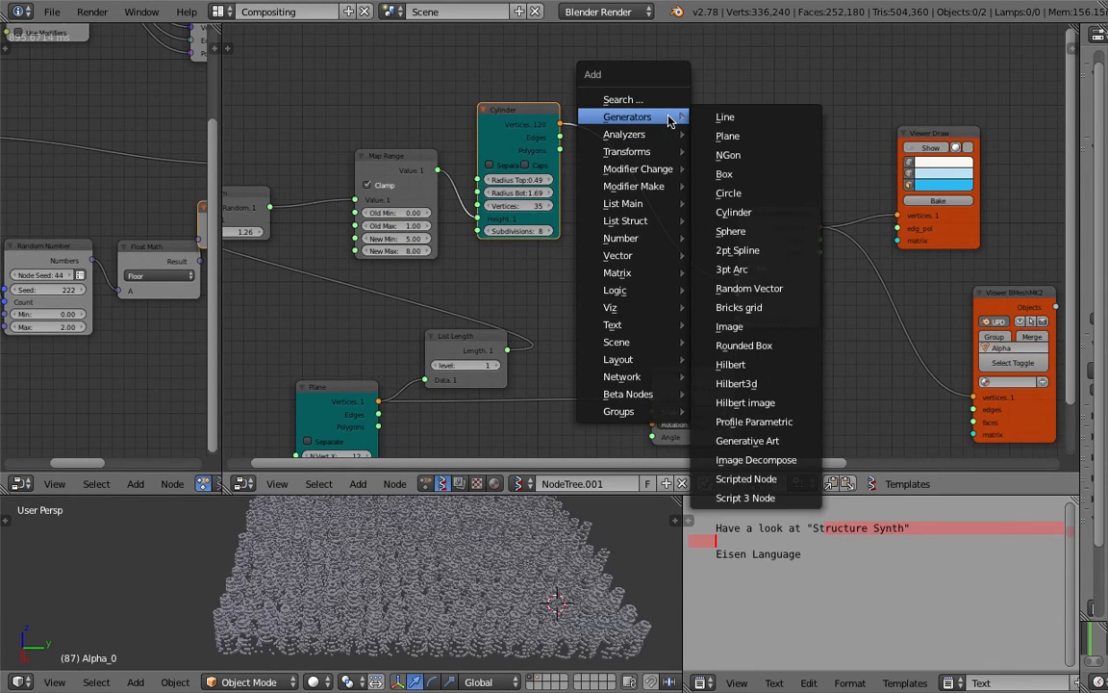
left_click(663, 99)
type("r")
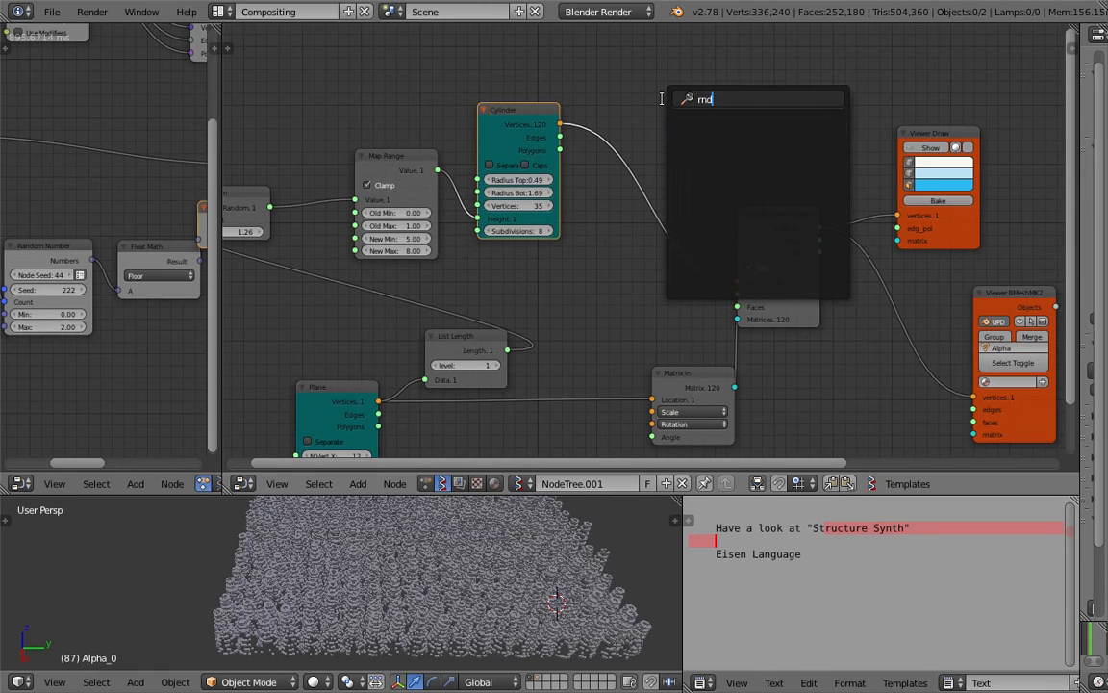
type("an")
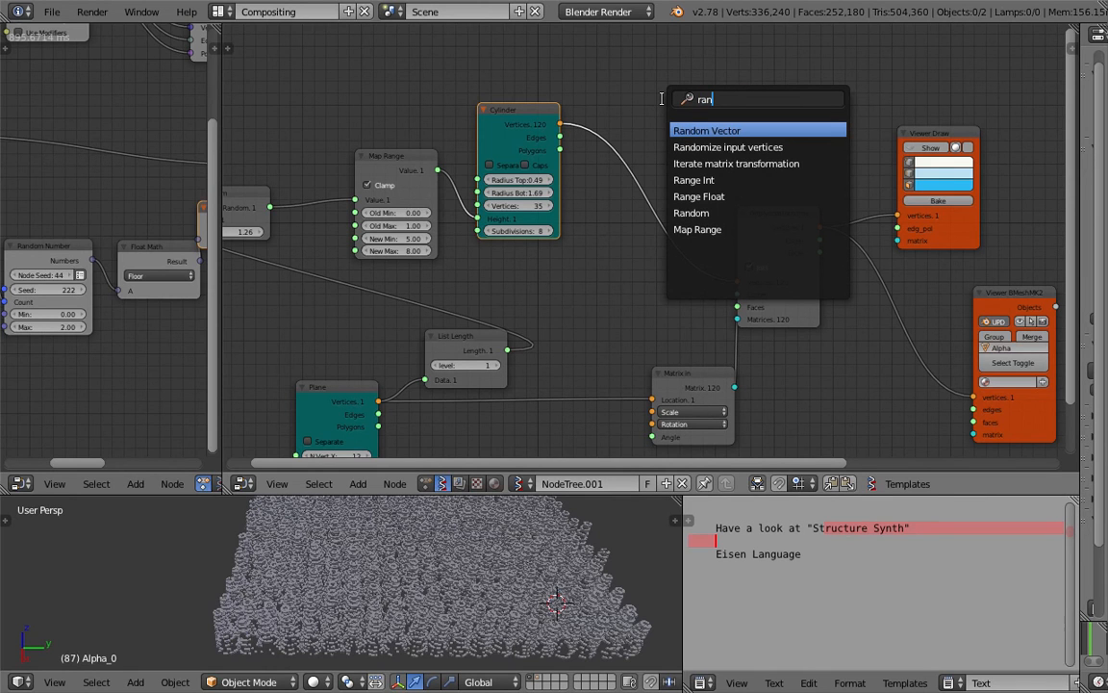
key("Down")
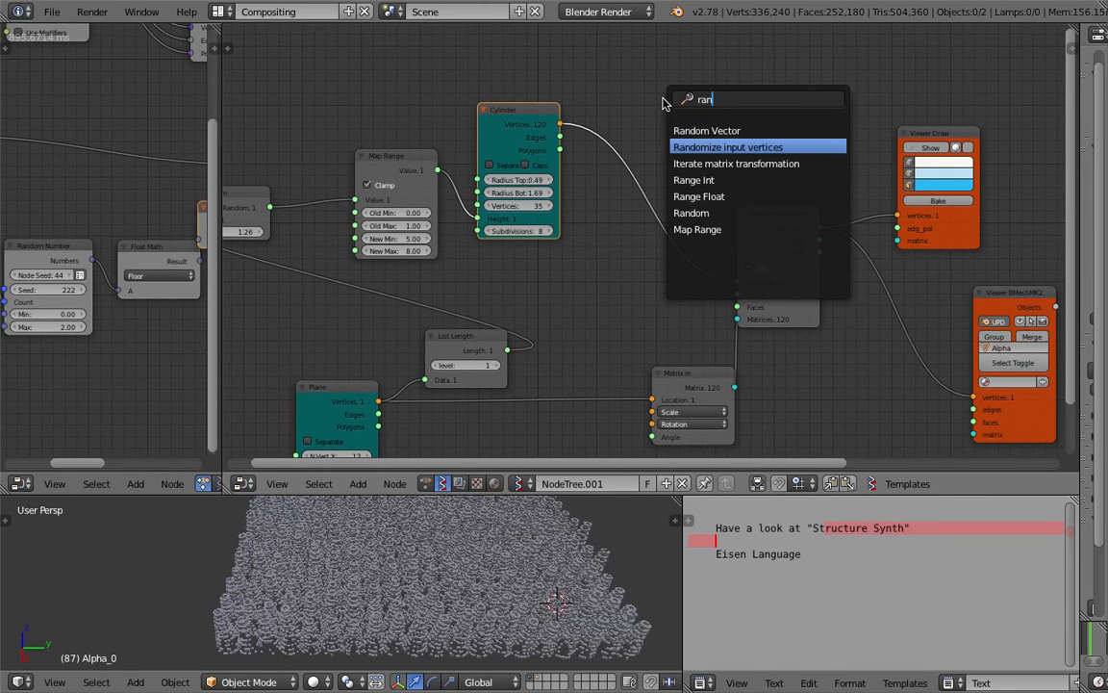
key("Return")
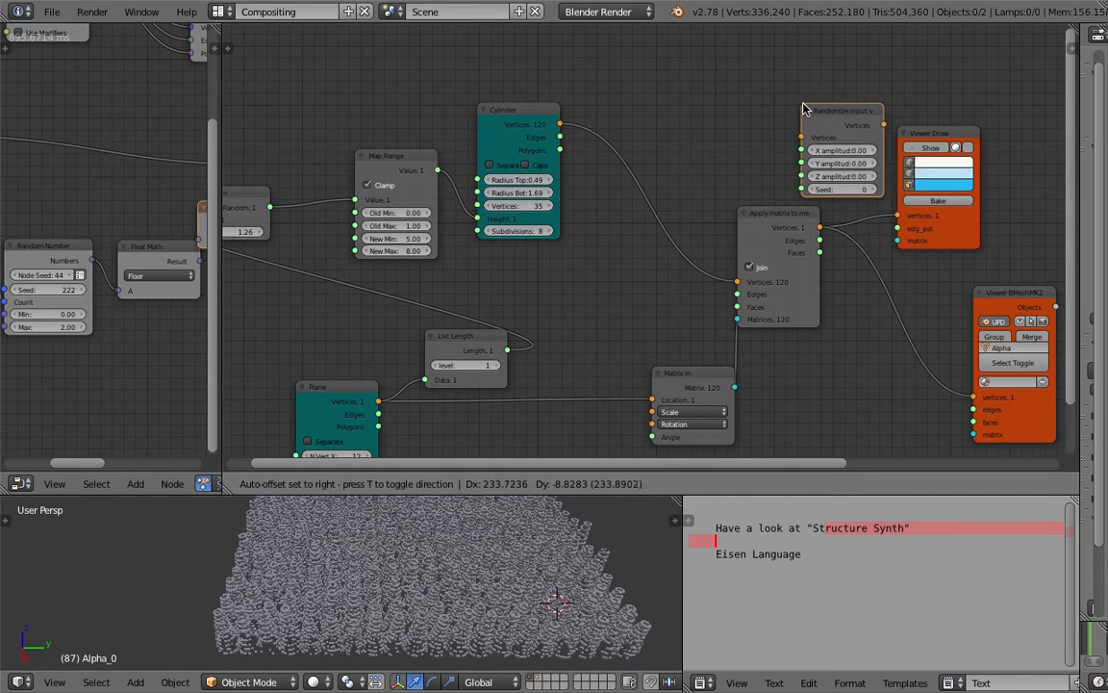
left_click(873, 179)
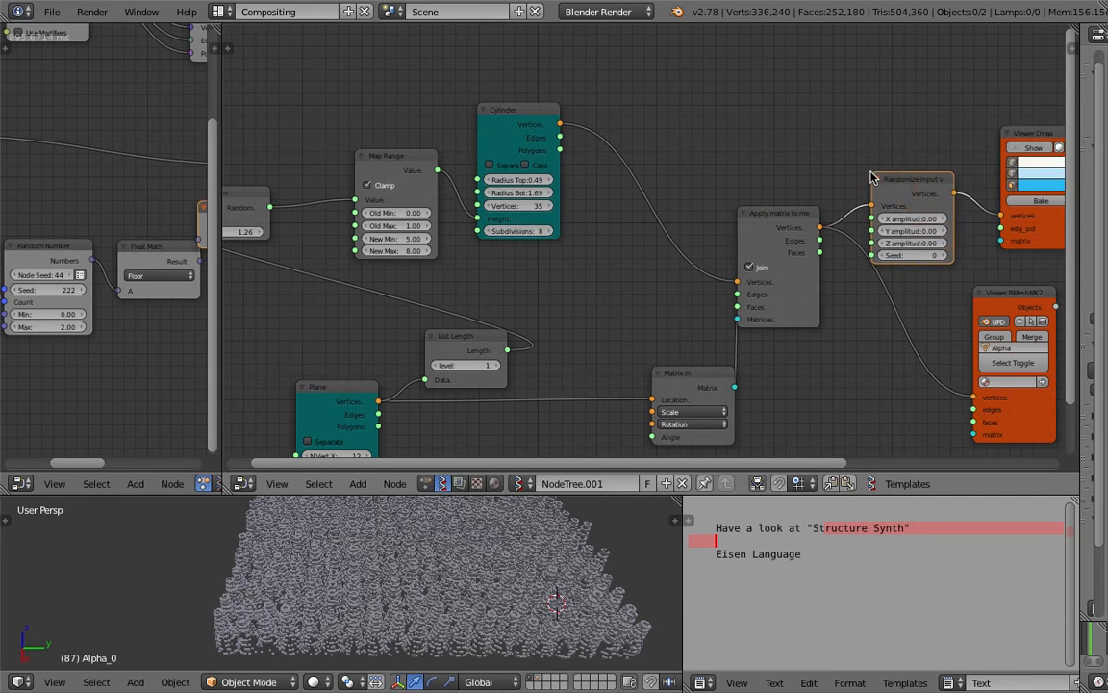
middle_click_drag(872, 179, 752, 162)
left_click_drag(787, 168, 794, 150)
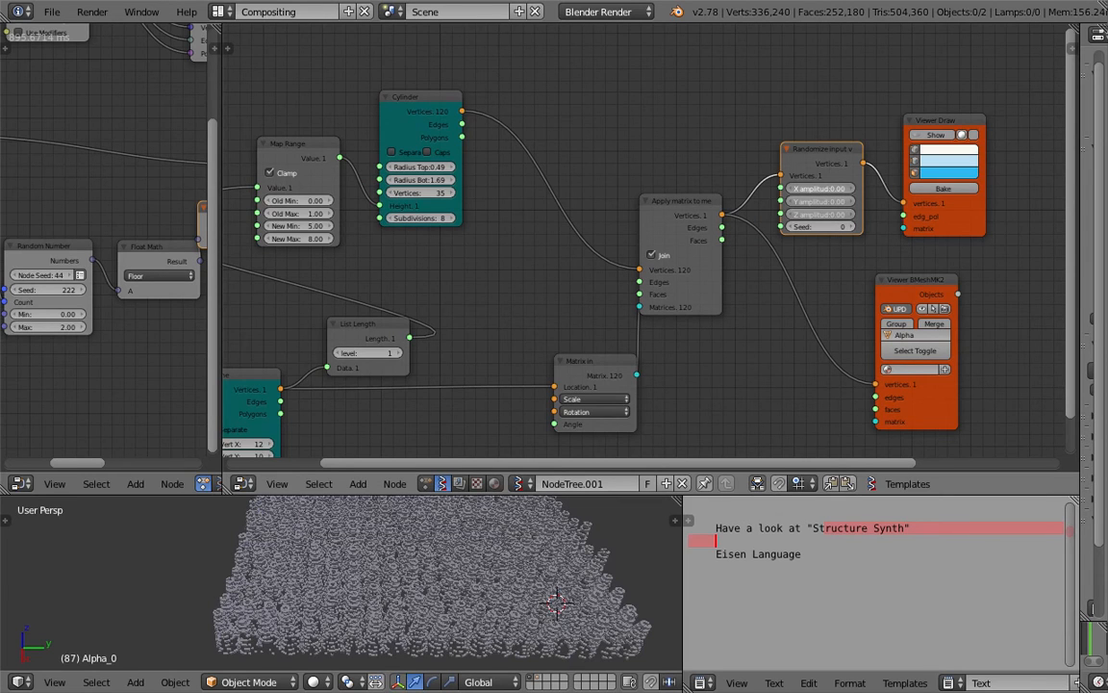
Set the Randomize node's X, Y and Z amplitudes to 1.05 and its Seed to 27, changing frame to refresh the cubes
left_click_drag(819, 189, 920, 189)
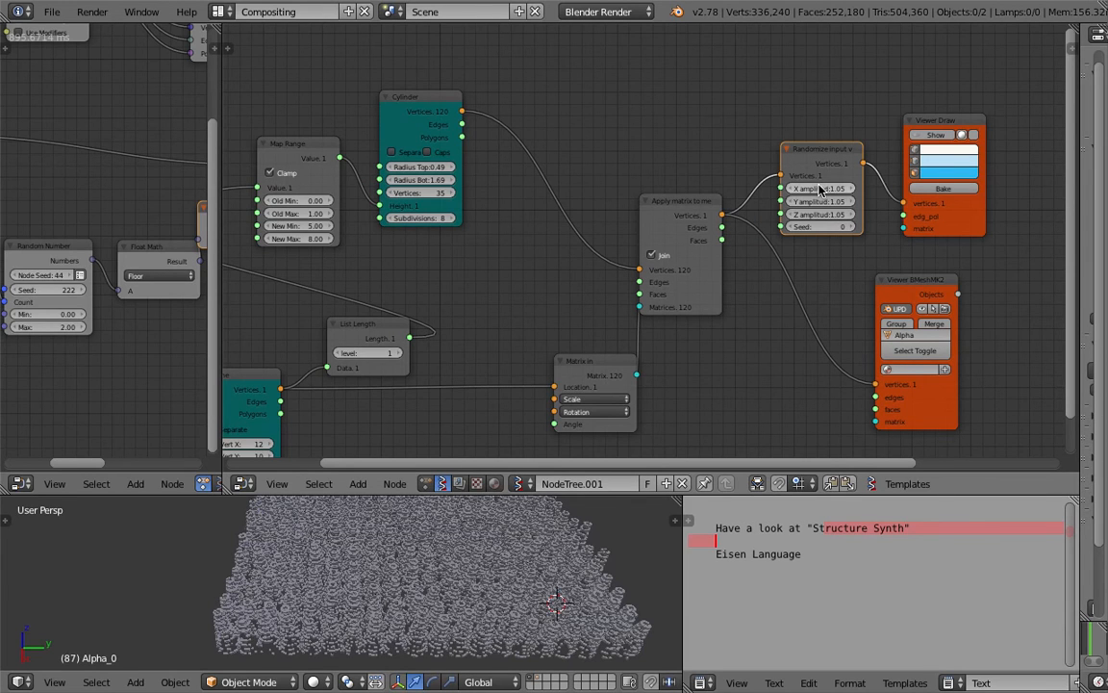
left_click_drag(833, 228, 844, 228)
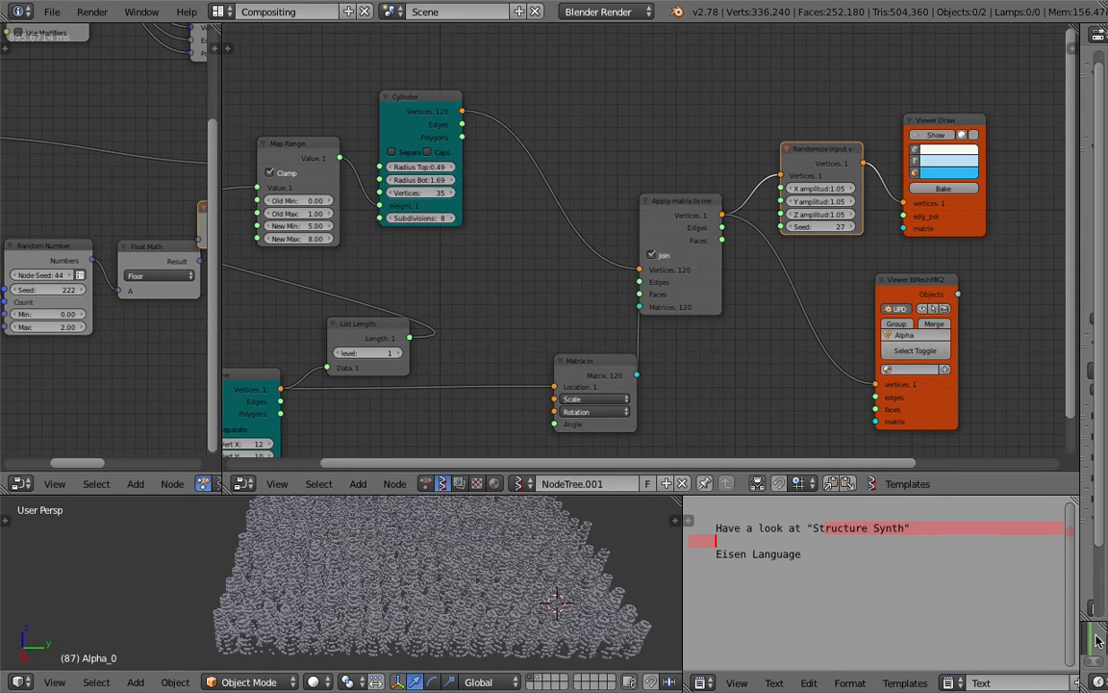
left_click(1096, 641)
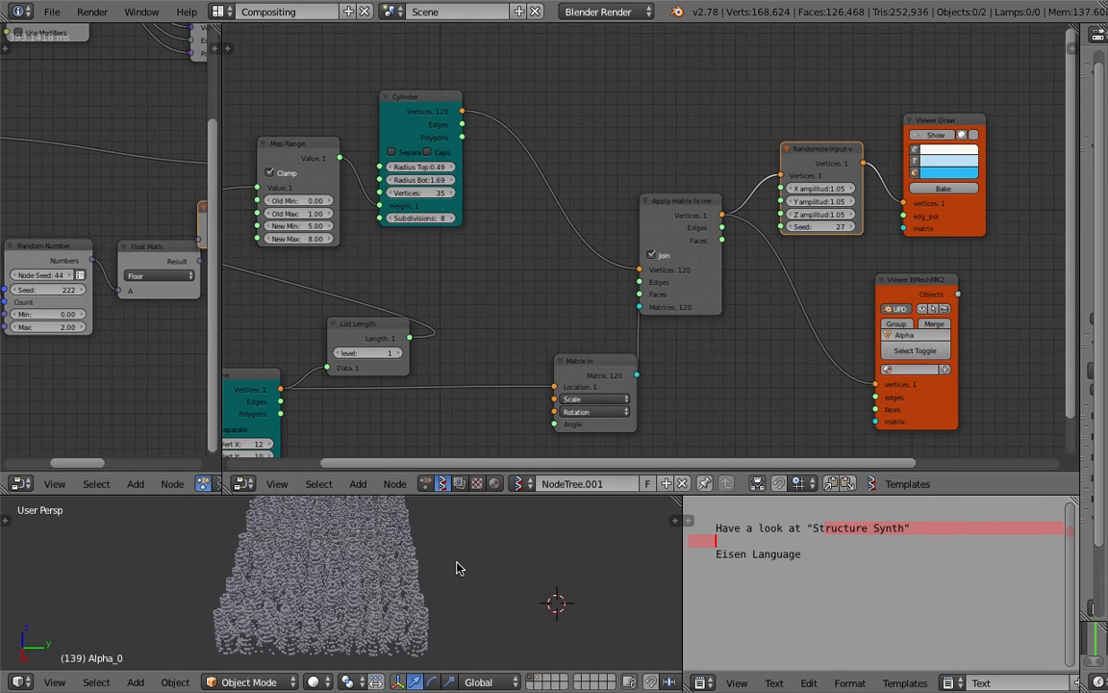
scroll(453, 567, "down", 3)
middle_click_drag(453, 564, 370, 526)
scroll(468, 538, "up", 3)
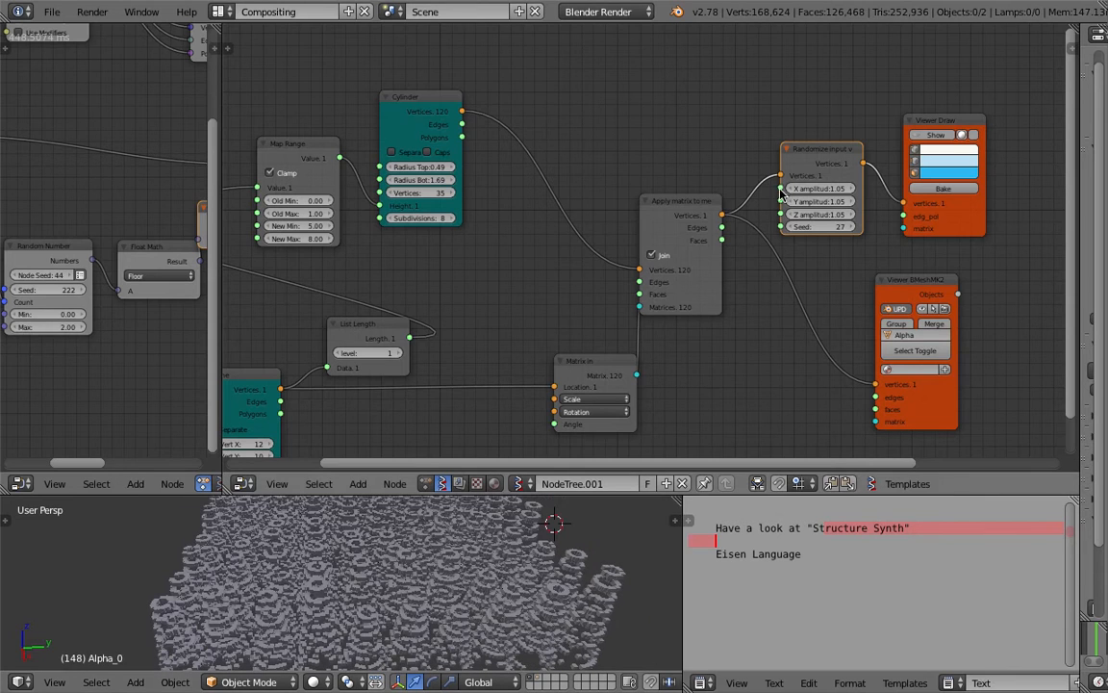
Set all three amplitudes of the Randomize input vertices node to 4.00
left_click(815, 190)
key("BackSpace")
type("4")
key("Return")
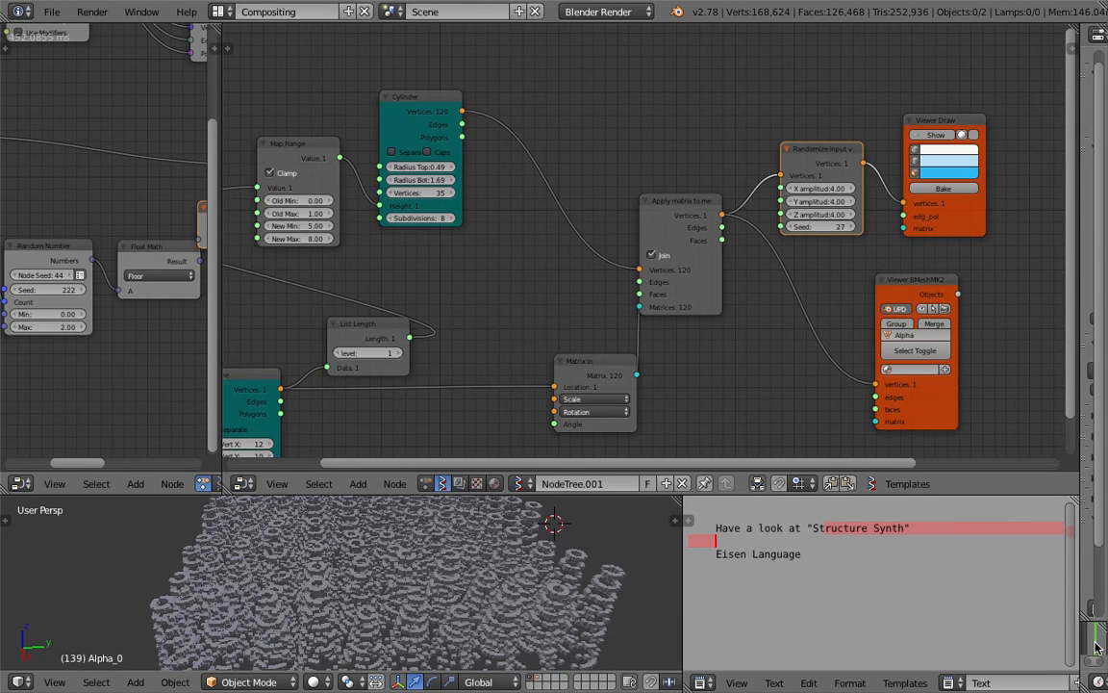
middle_click_drag(519, 577, 577, 542)
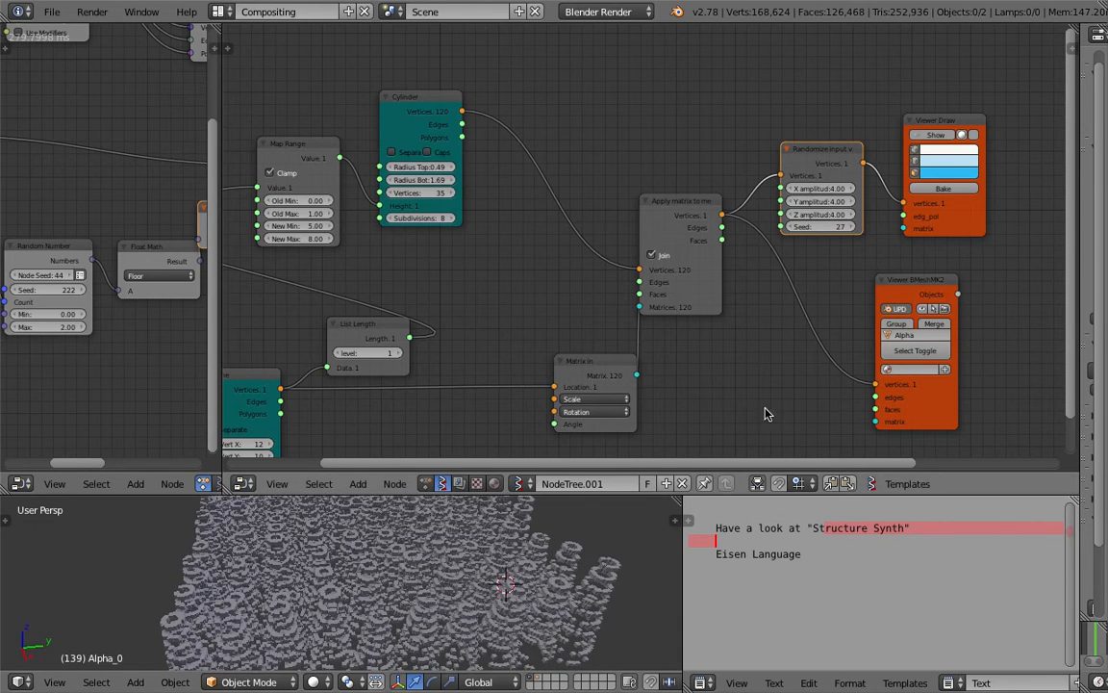
Move the Randomize node up, connect its Vertices output to the Viewer BMeshMK2 vertices input, and inspect the scattered cubes
middle_click_drag(751, 391, 747, 376)
left_click_drag(799, 154, 875, 370)
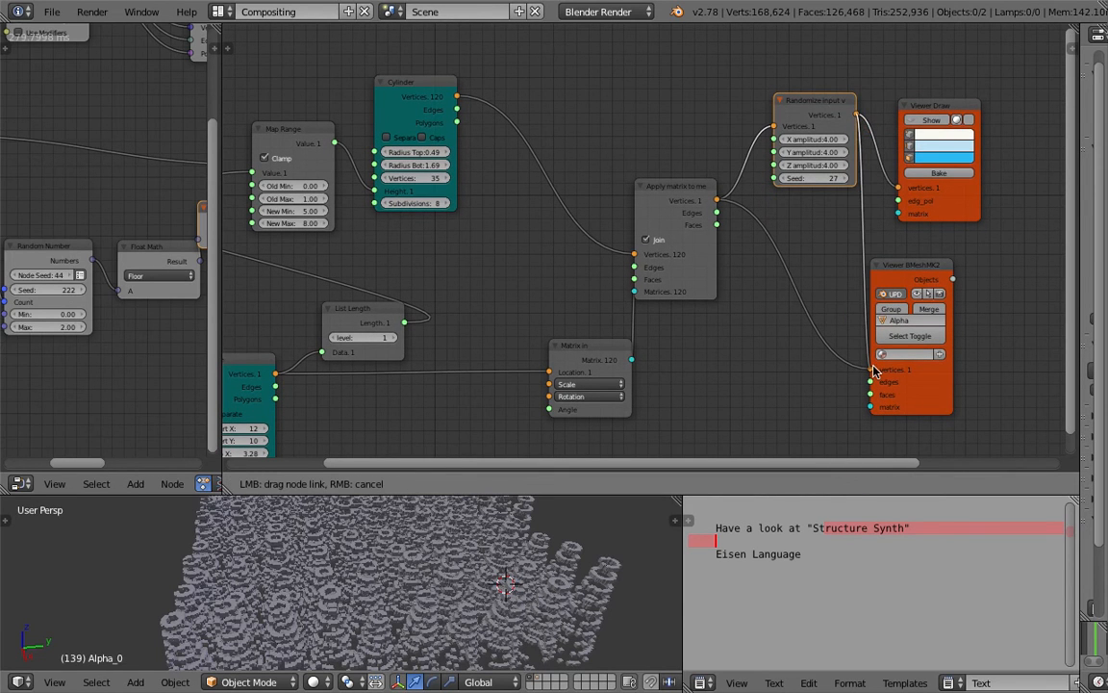
middle_click_drag(419, 579, 388, 567)
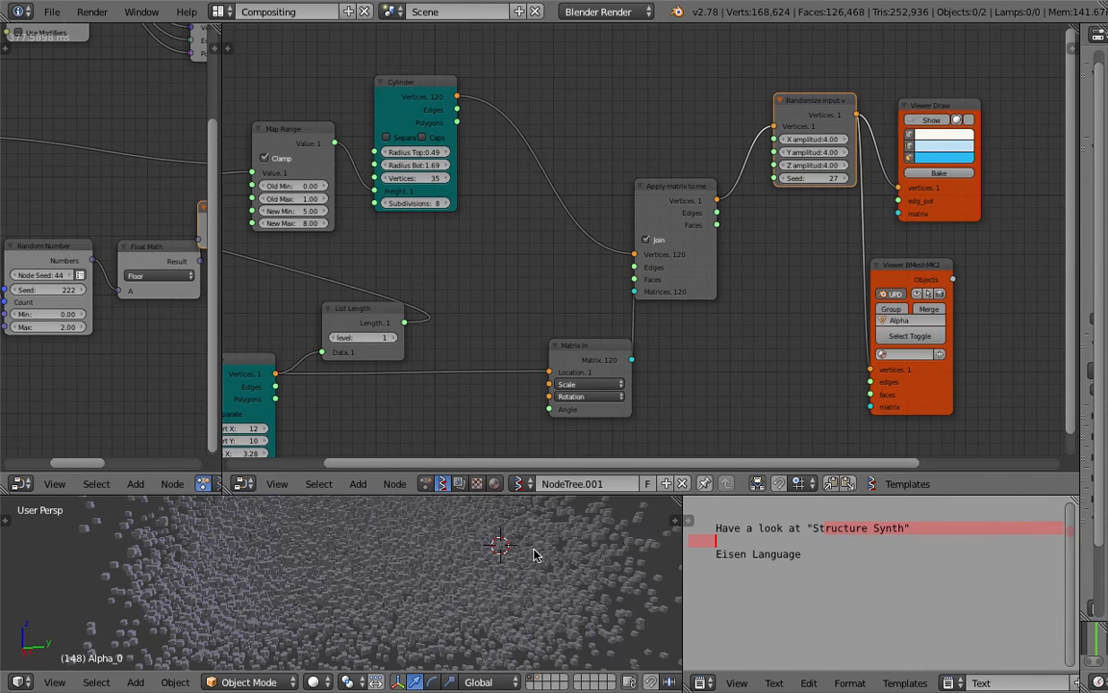
middle_click_drag(584, 569, 615, 569)
scroll(616, 570, "down", 2)
mouse_move(471, 572)
middle_mouse_down()
mouse_move(537, 584)
mouse_move(484, 584)
middle_mouse_up()
Set the Randomize node's X, Y and Z amplitudes to 0.30 and change frame to refresh the cubes
left_click_drag(815, 141, 815, 165)
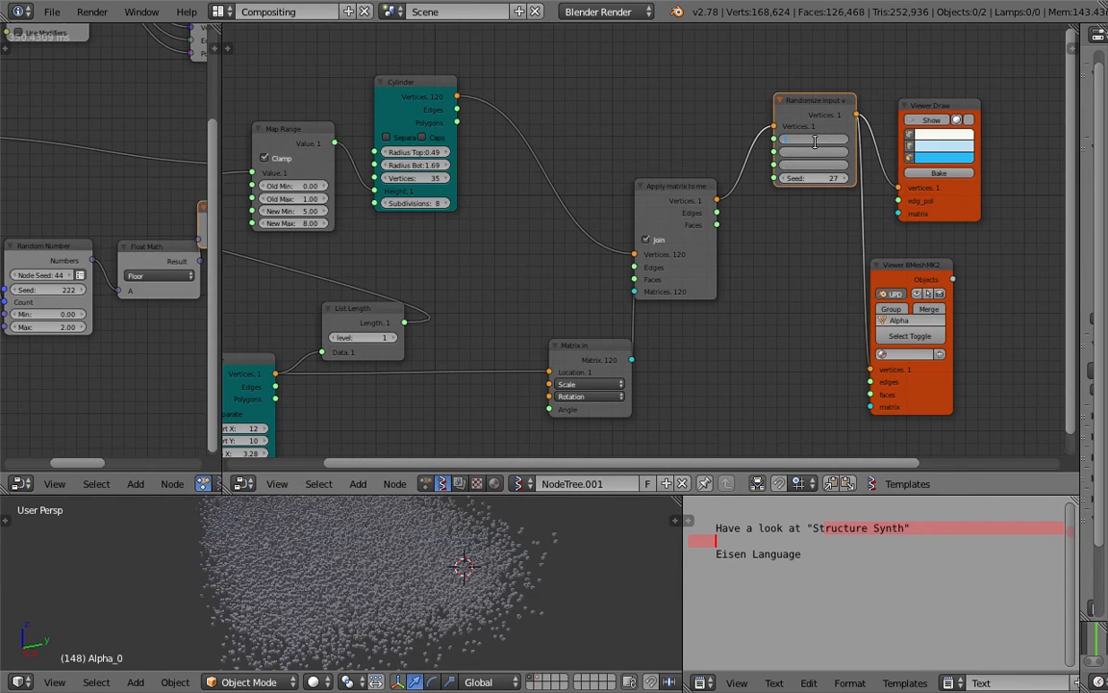
key("Return")
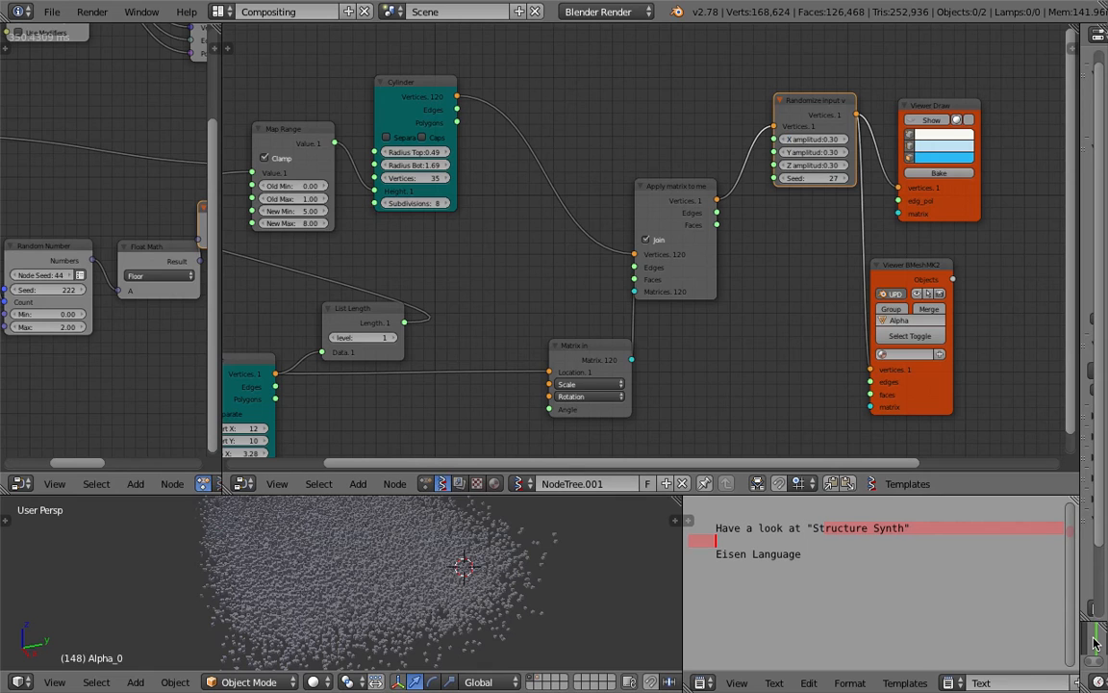
left_click(1094, 643)
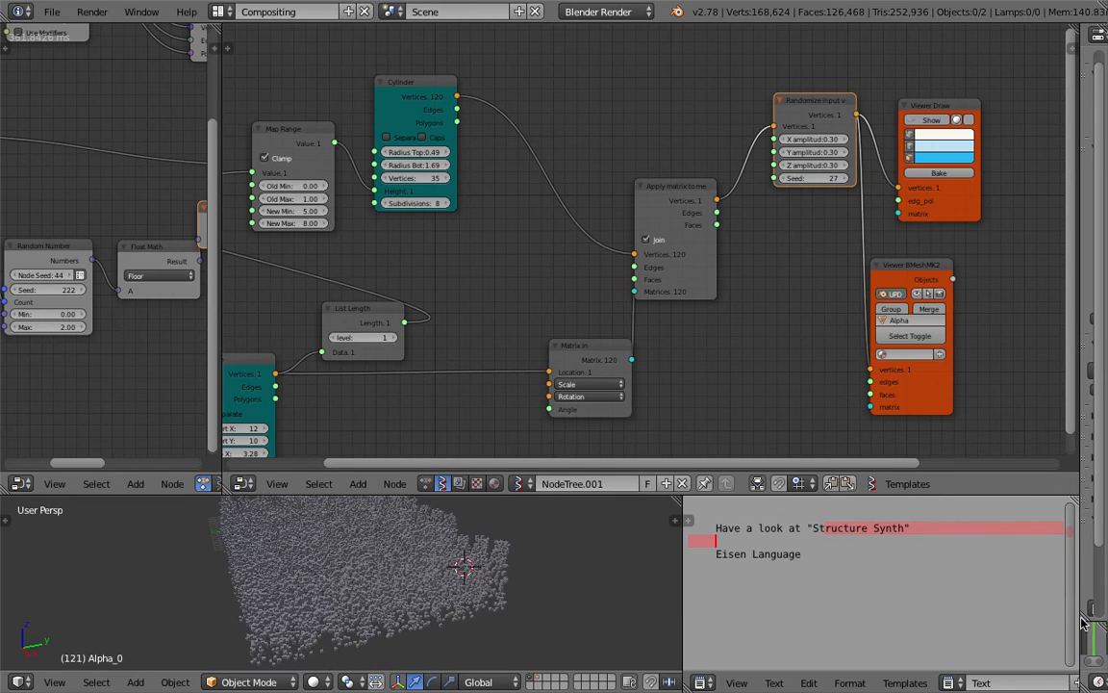
Set the Randomize node's Z amplitude to 0, change frame to refresh, and inspect the cubes up close and from the side
left_click(815, 166)
type("0")
key("Return")
left_click(1104, 643)
scroll(467, 556, "up", 10)
scroll(410, 551, "down", 8)
middle_click_drag(456, 647, 441, 539)
Set the Map Range node's New Max to 12 to allow taller towers, and check the result in the 3D view
middle_click_drag(397, 312, 495, 316)
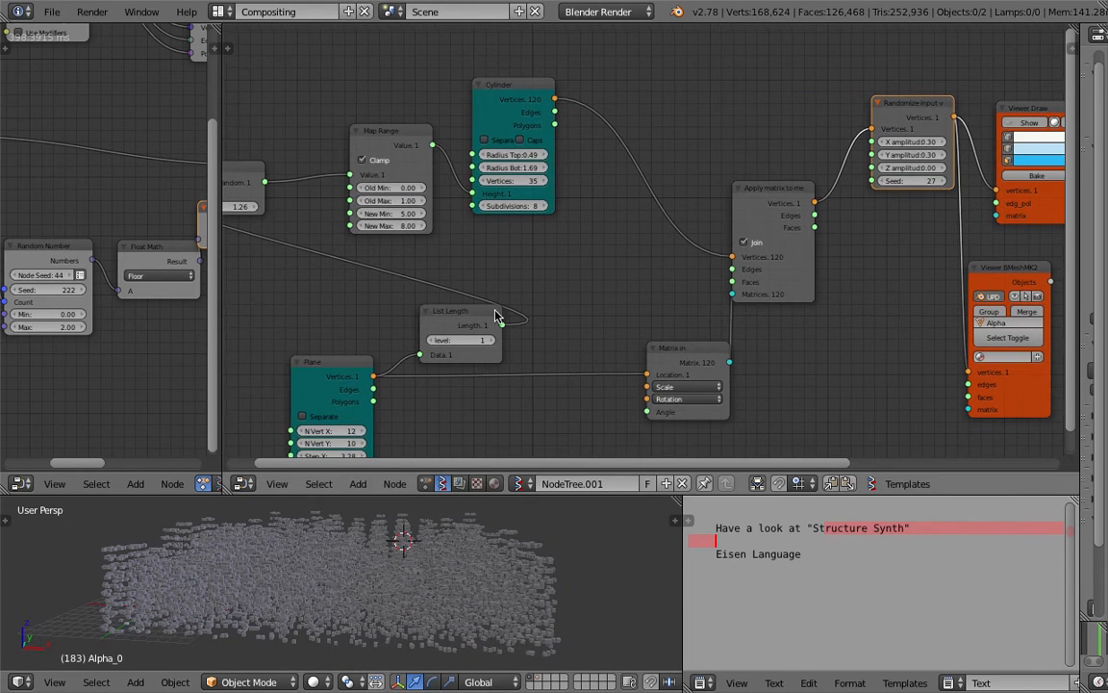
left_click(395, 224)
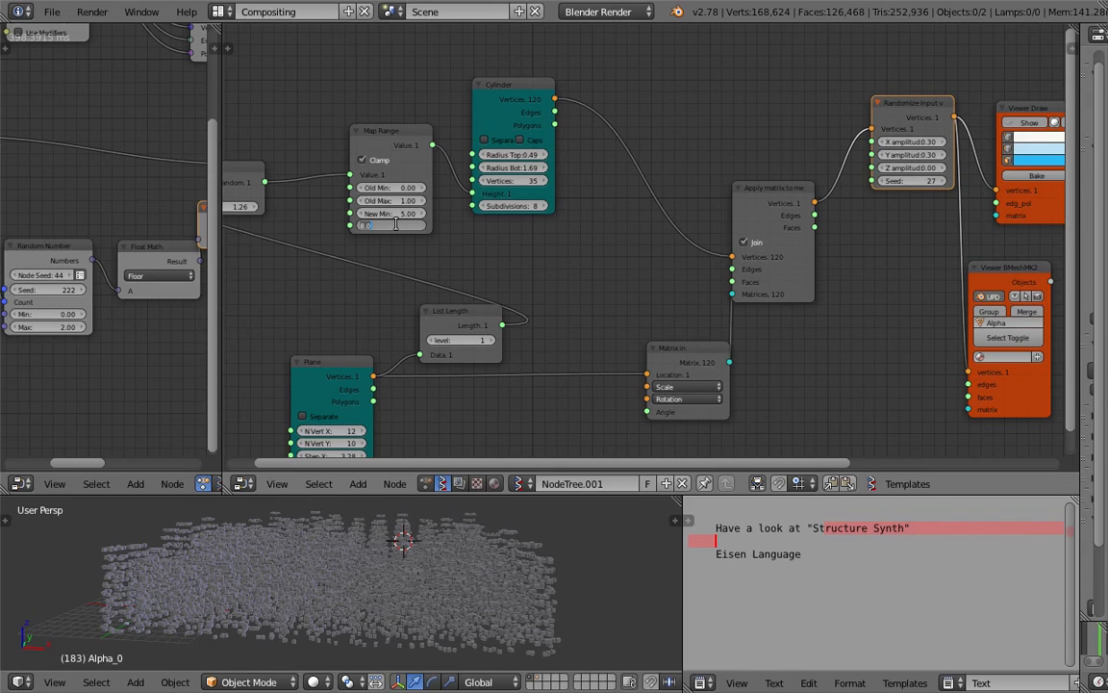
type("12")
key("Return")
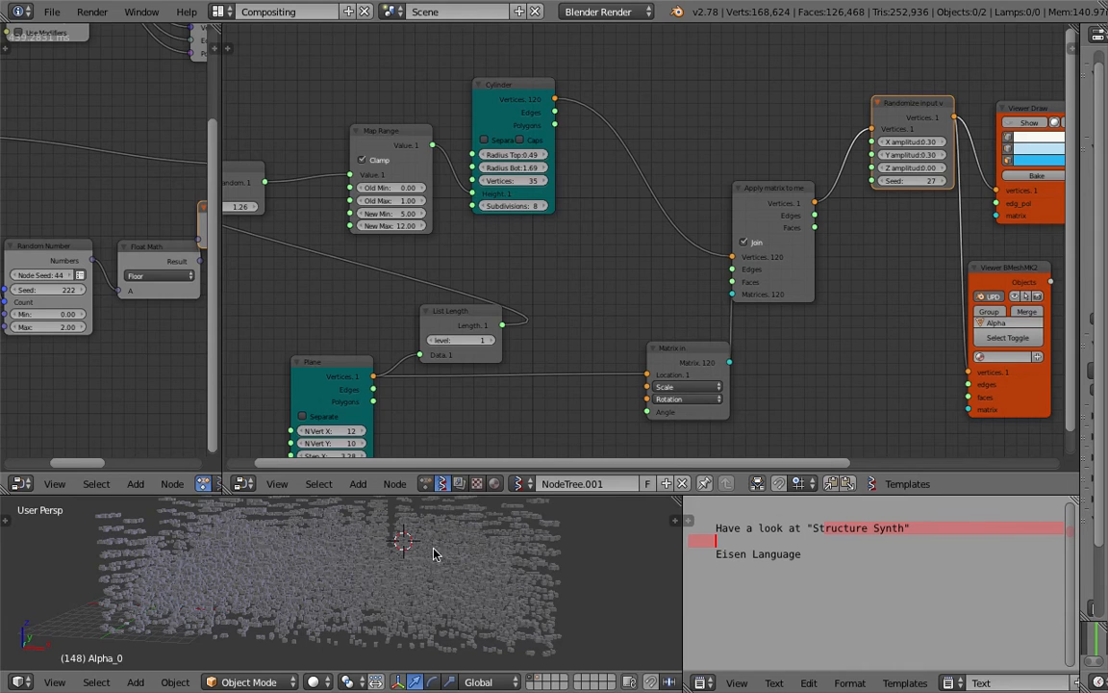
scroll(463, 556, "up", 3)
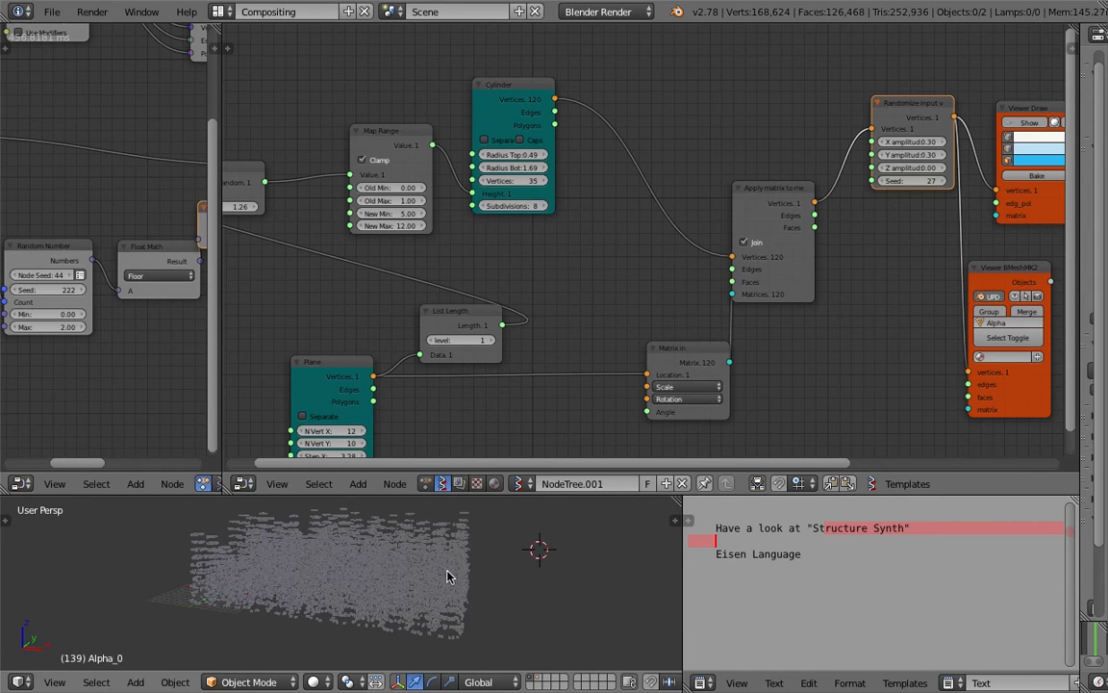
scroll(414, 293, "up", 1)
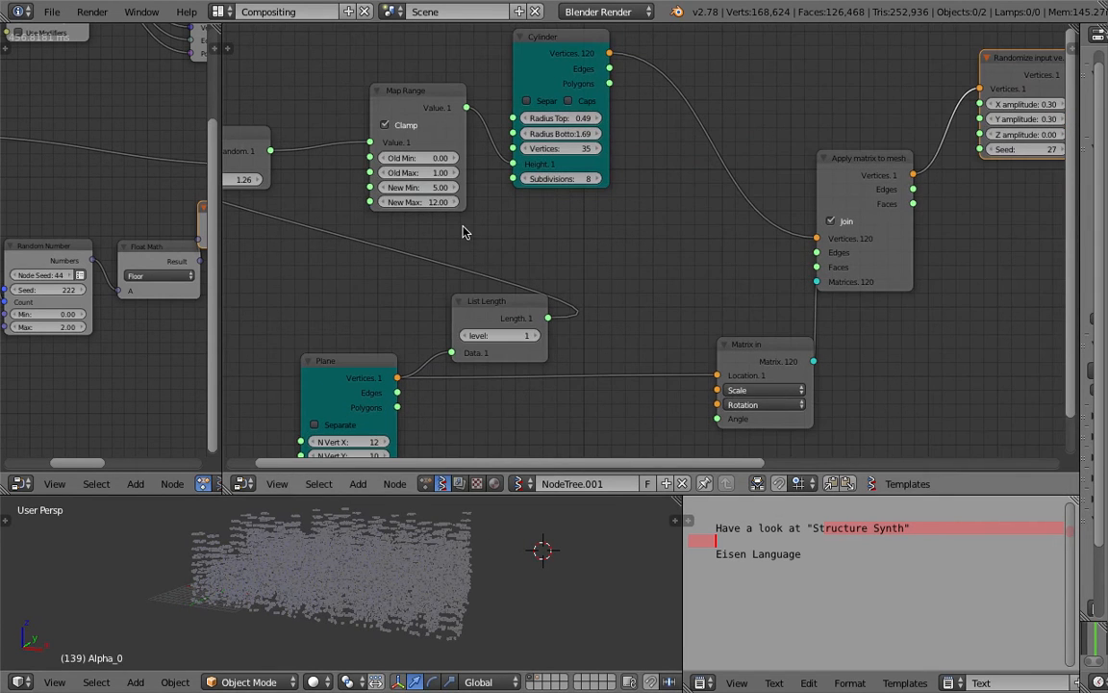
Set the Cylinder node's Subdivisions to 20 after trying 12
left_click(563, 180)
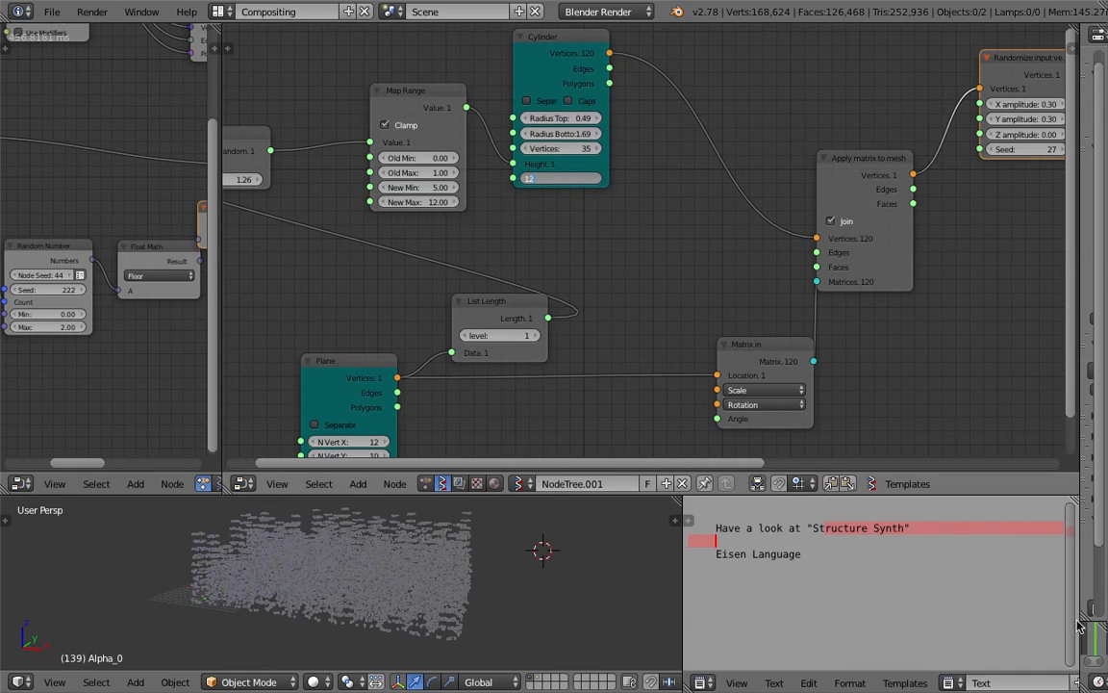
key("Return")
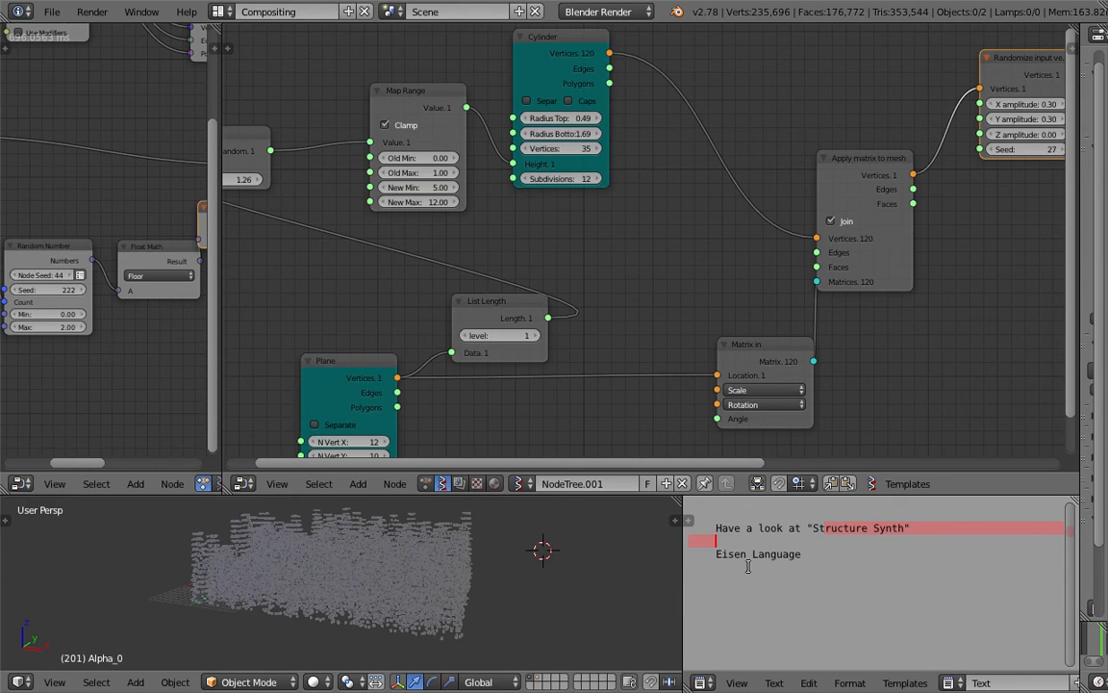
left_click(566, 179)
type("20")
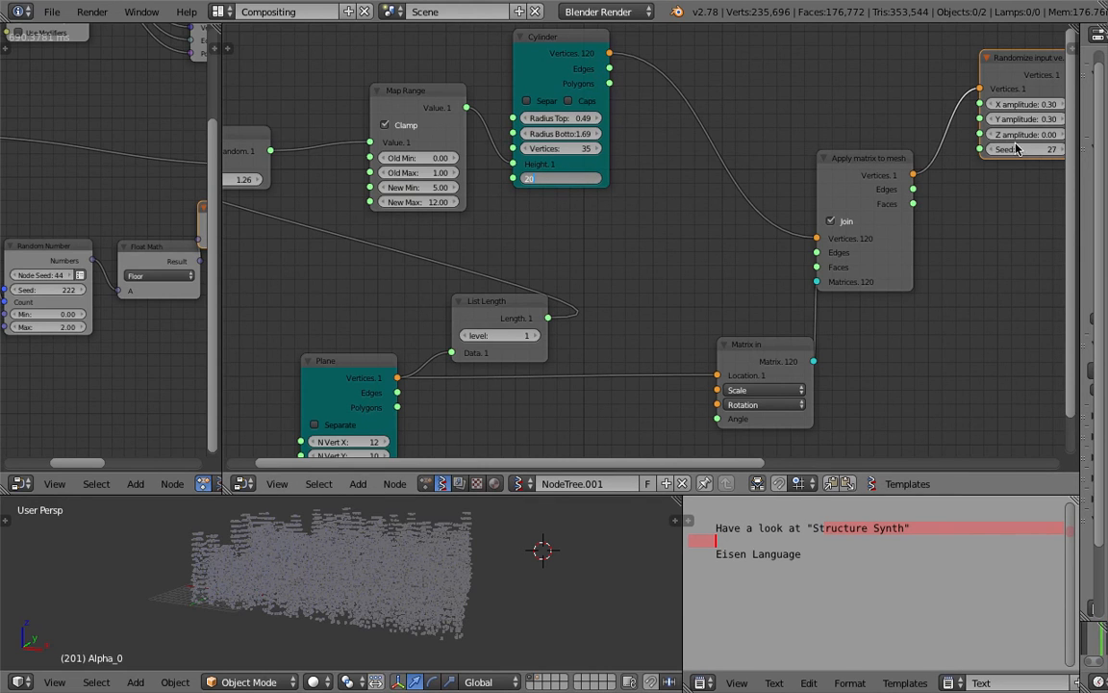
key("Return")
Set the Randomize input vertices node's Z amplitude to 0.10
middle_click_drag(1035, 144, 967, 164)
left_click(961, 158)
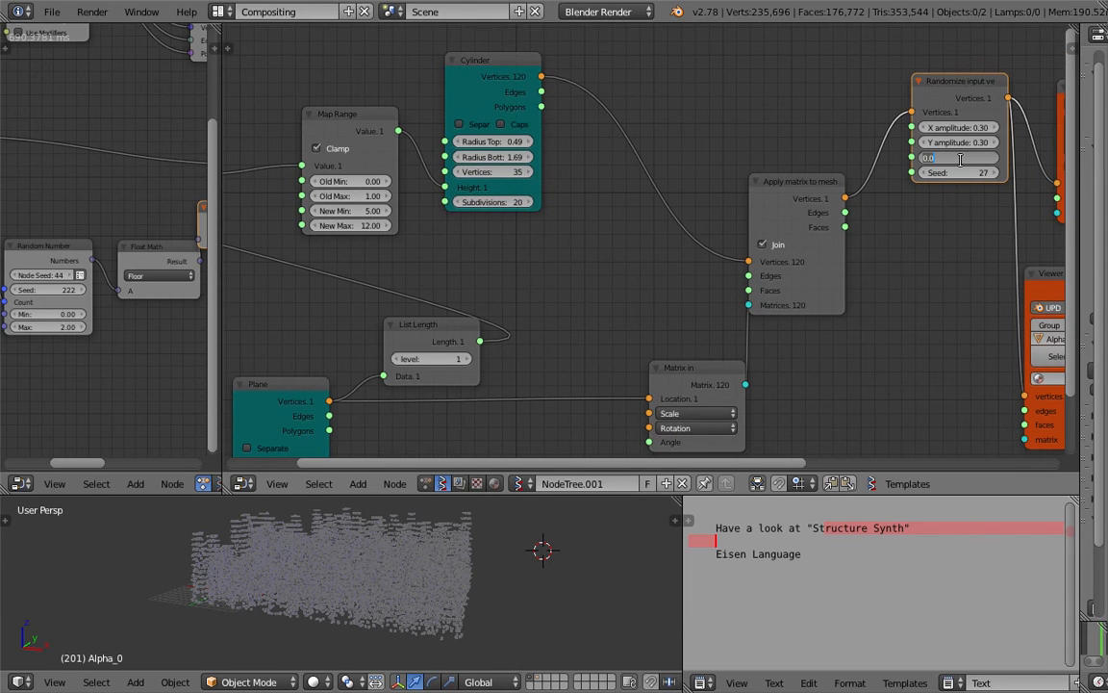
type("1")
key("Return")
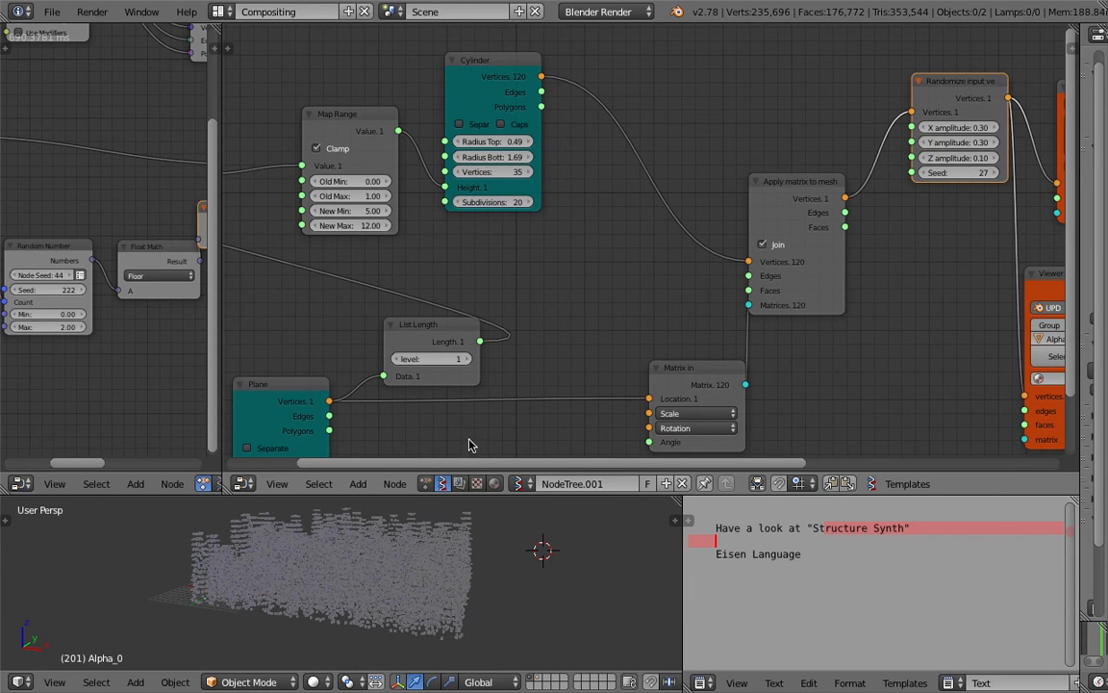
Set the Cylinder node's Radius Top to 1.40 and step back one frame to refresh the cubes
left_click(516, 146)
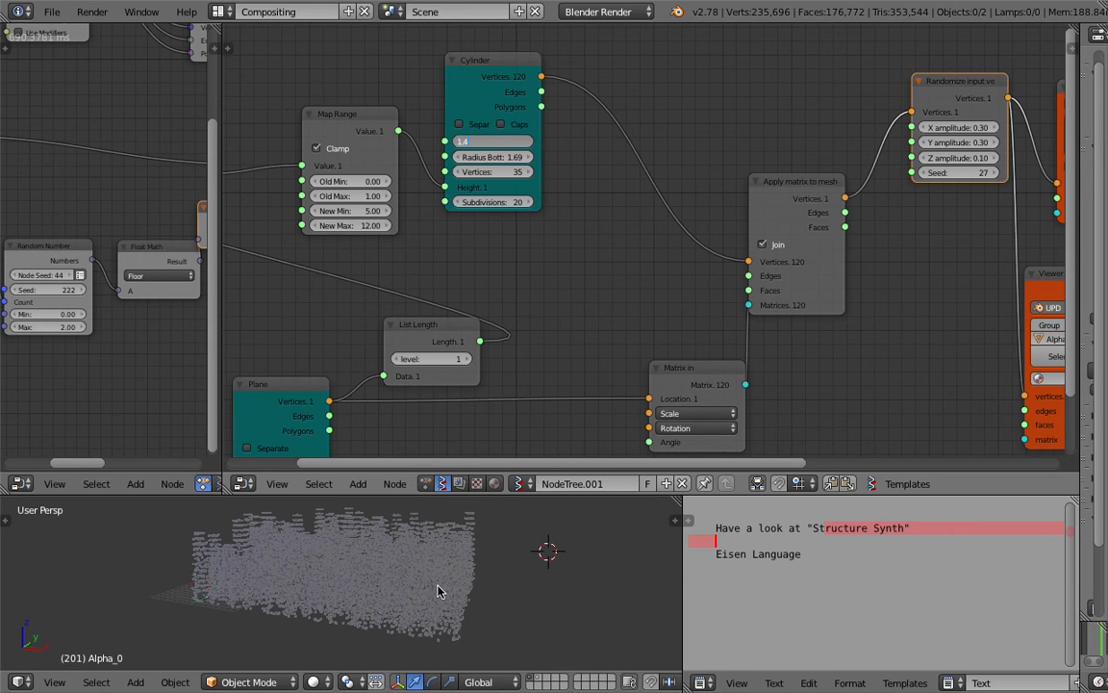
left_click(467, 574)
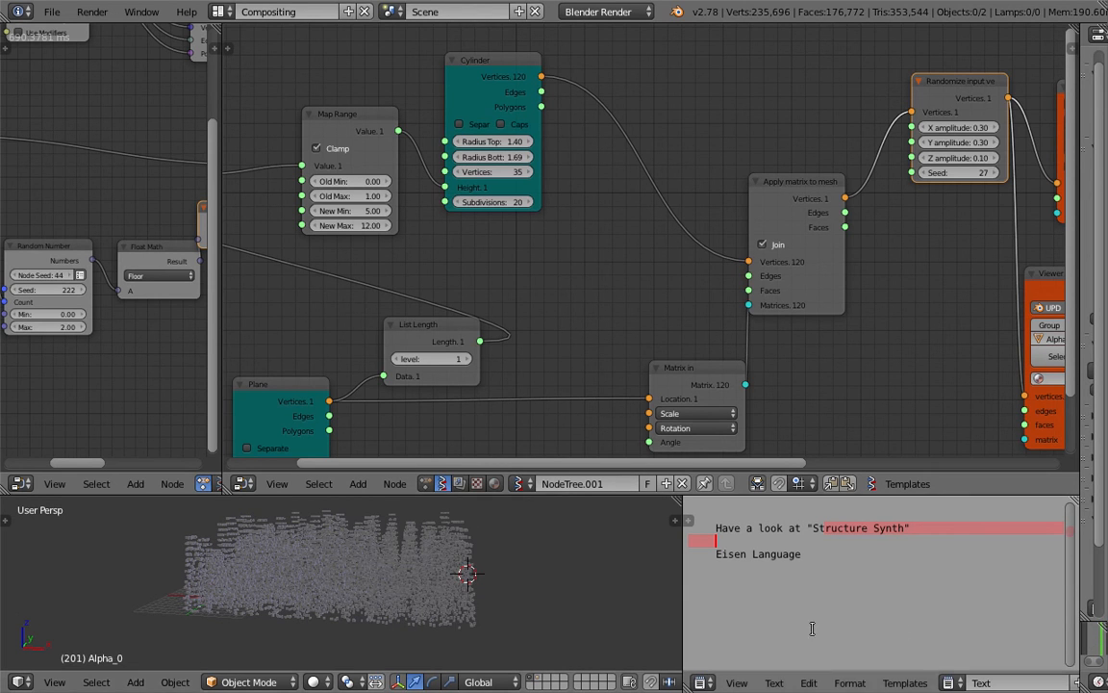
left_click(530, 596)
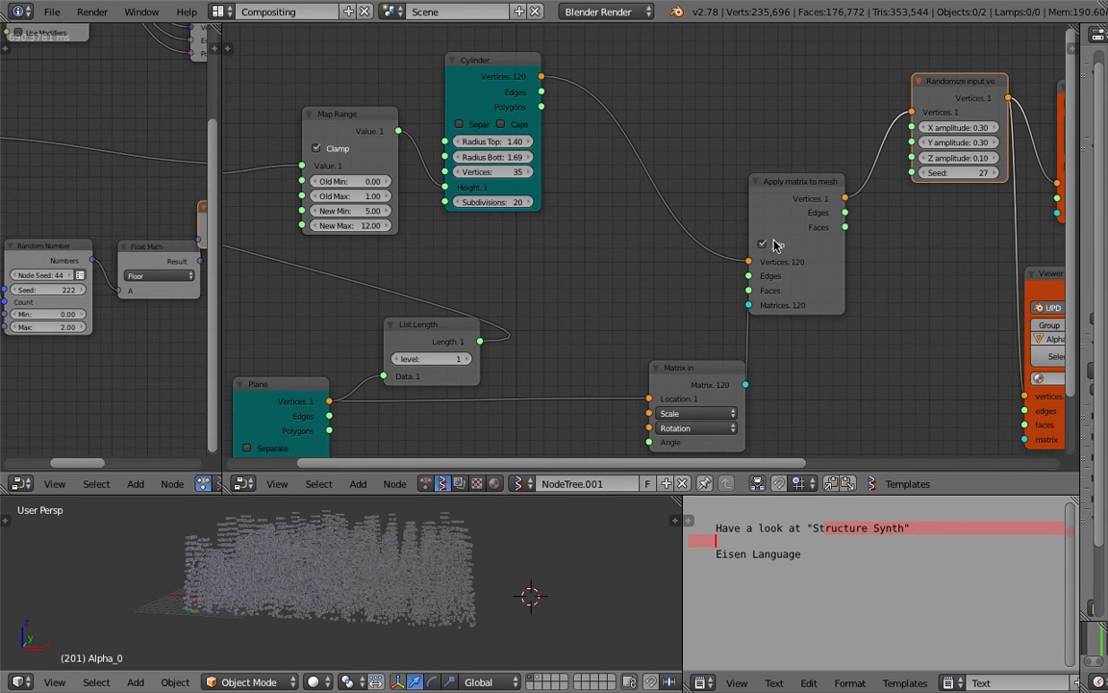
key("Left")
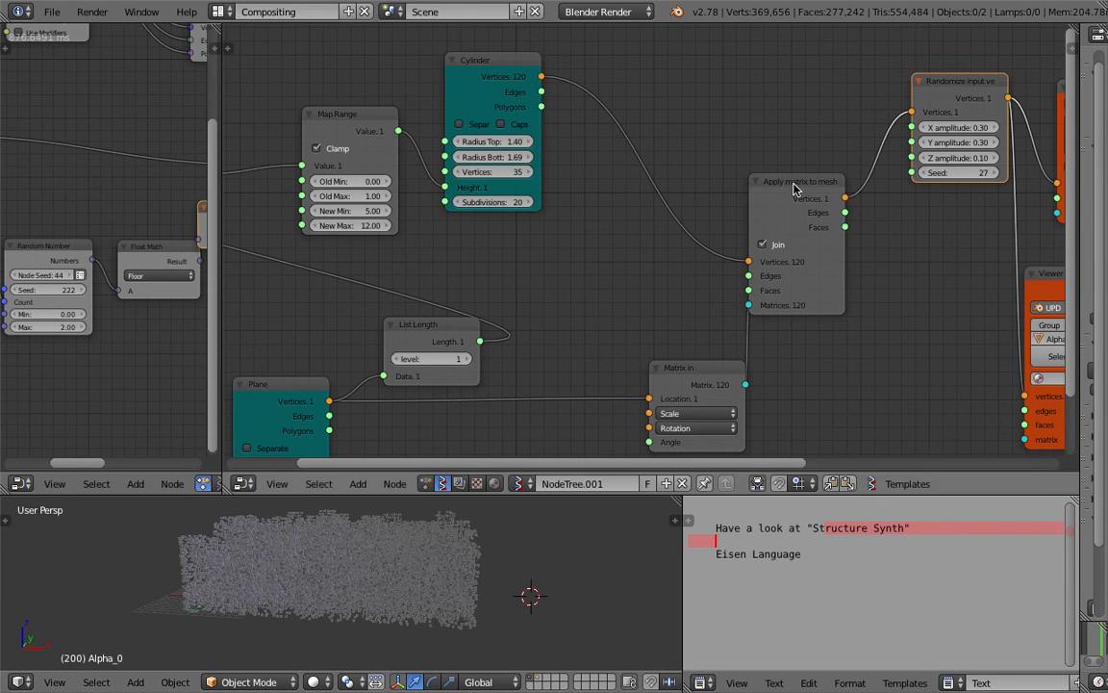
Move the Apply matrix to mesh node away from the Randomize node, closer to the Cylinder
left_click_drag(797, 185, 727, 183)
Examine the randomized cube towers in the full-screen view, return to the Compositing layout, and look over the node tree
middle_click_drag(491, 543, 477, 415)
left_click(418, 552)
key("ctrl+Up")
scroll(477, 421, "up", 5)
middle_click_drag(509, 453, 452, 321)
scroll(580, 327, "up", 4)
scroll(695, 268, "down", 5)
scroll(586, 280, "up", 2)
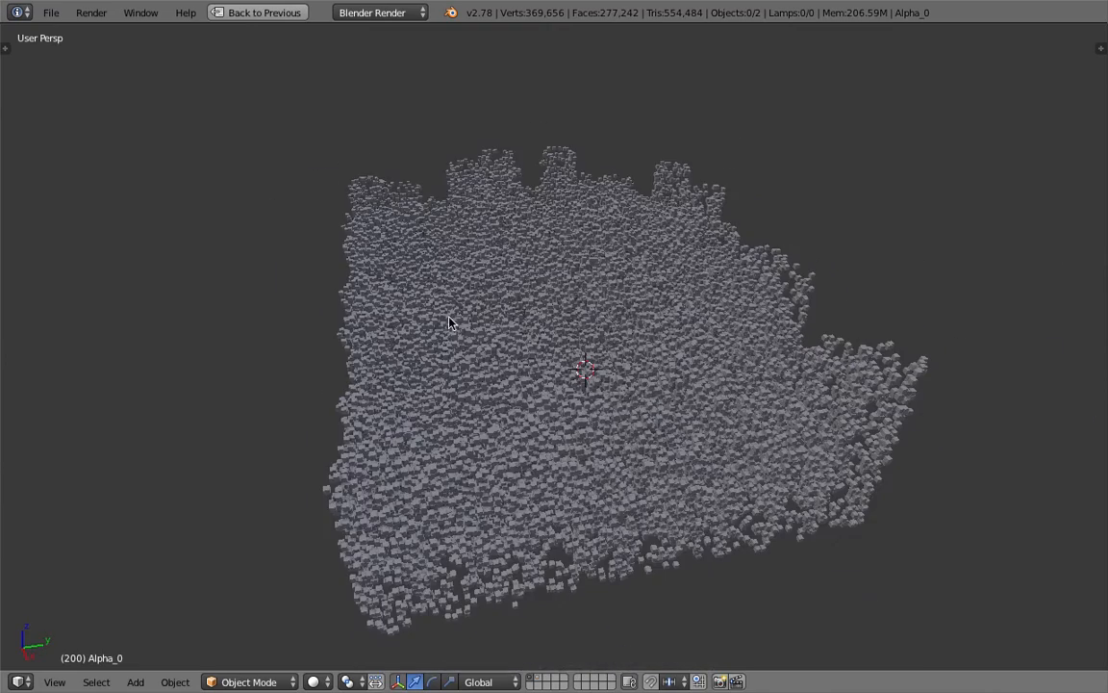
left_click(289, 13)
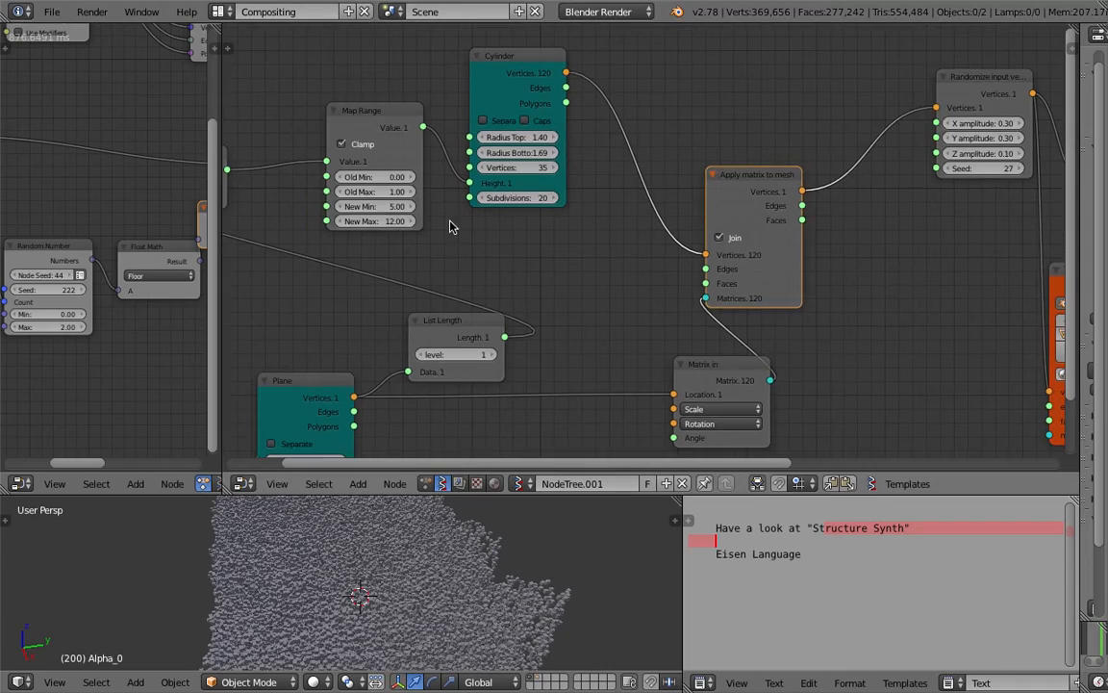
middle_click_drag(450, 223, 569, 218)
middle_click_drag(554, 577, 527, 558)
scroll(534, 591, "down", 2)
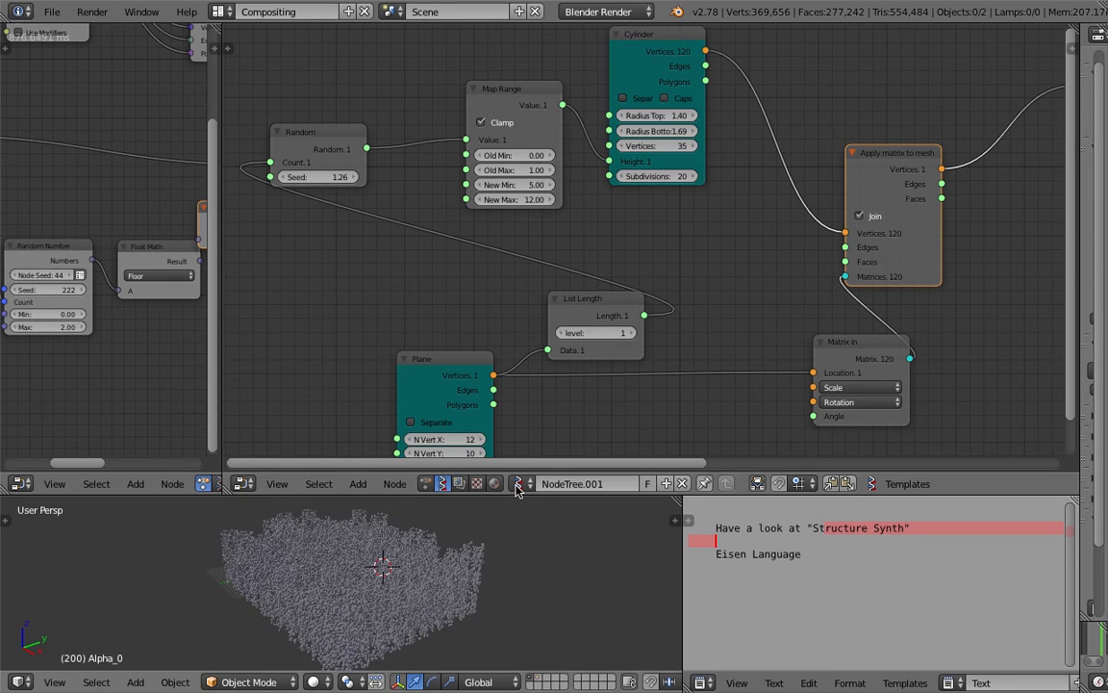
Set the Cylinder node's Subdivisions to 30 and change the frame to refresh the cube towers
left_click(525, 185)
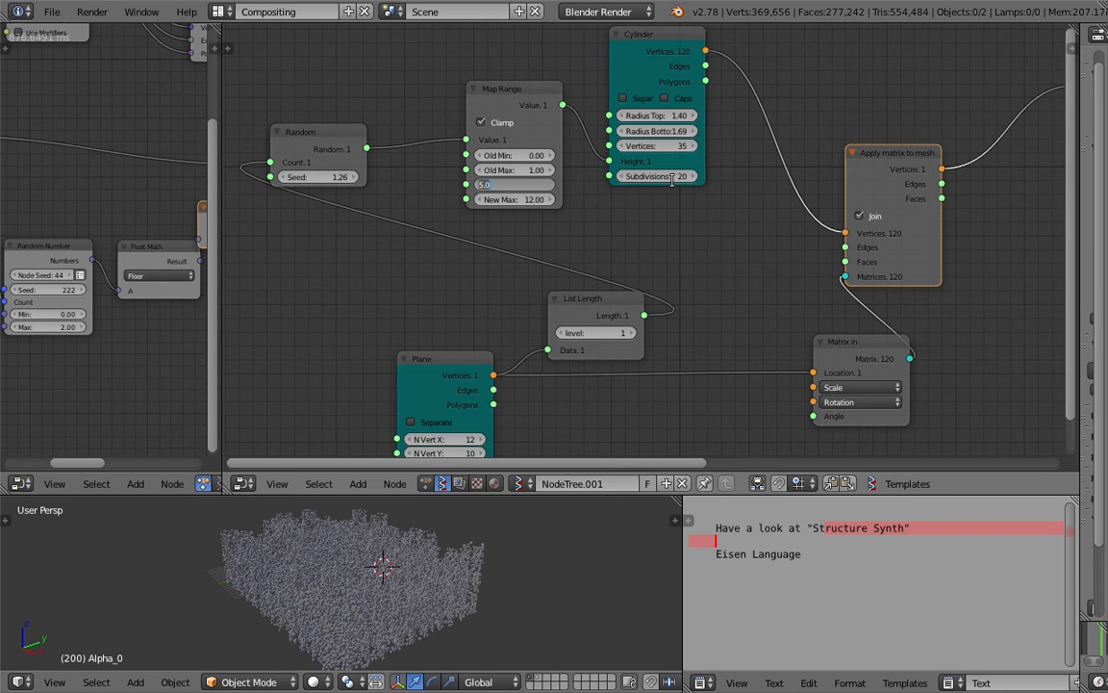
left_click(673, 178)
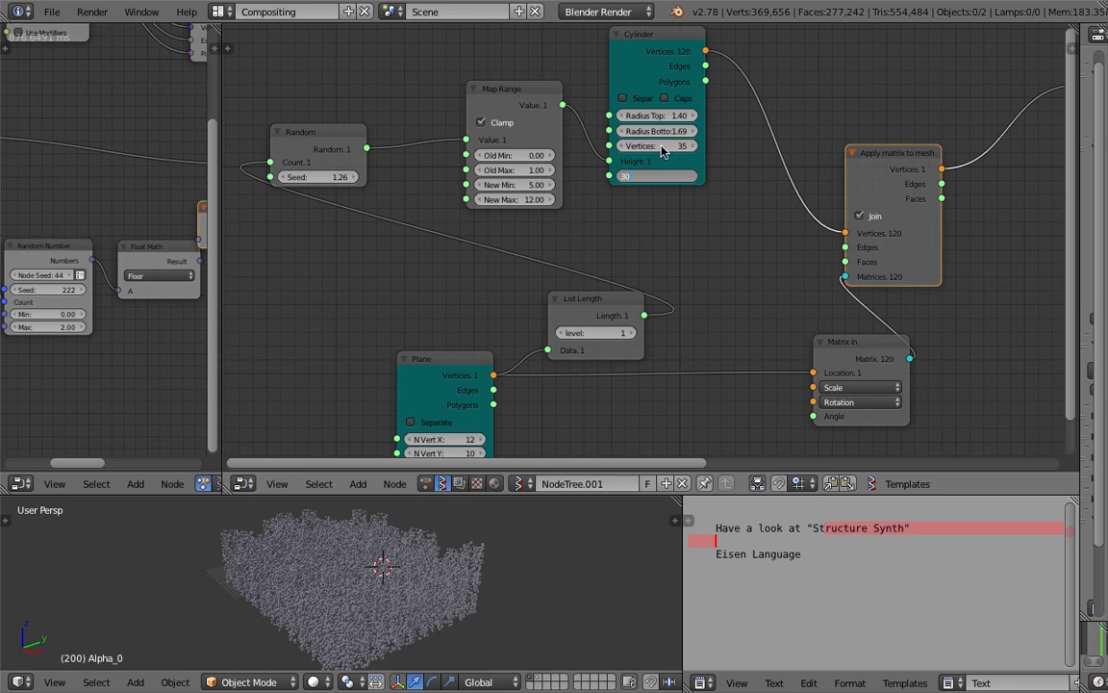
key("Return")
left_click_drag(1091, 650, 1094, 635)
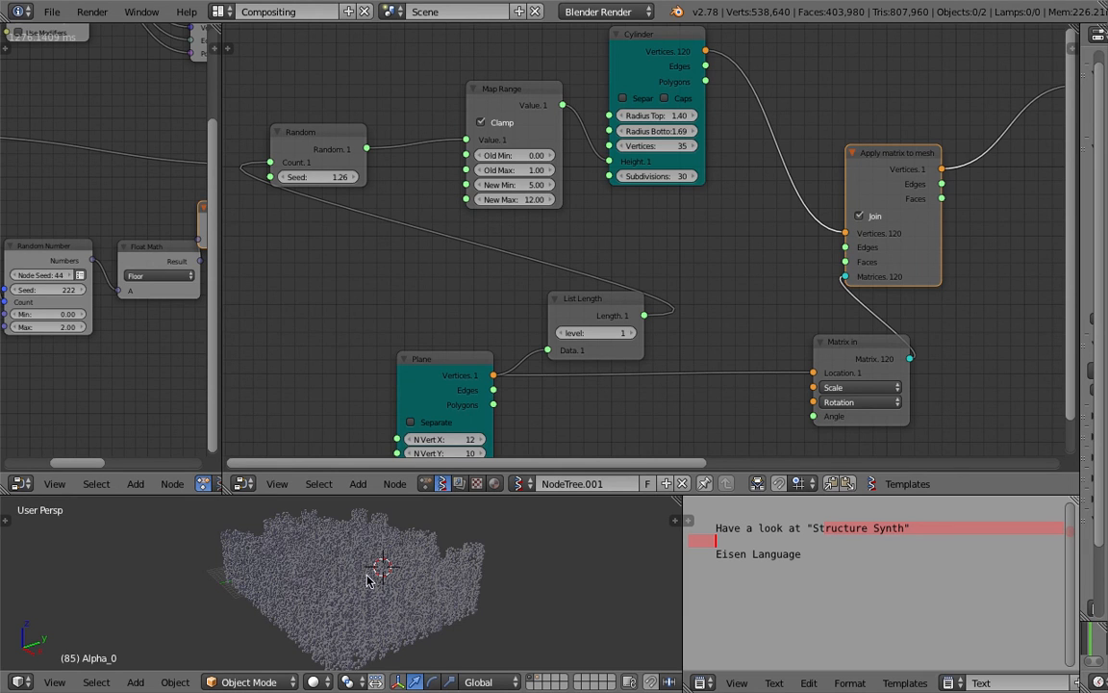
middle_click_drag(347, 576, 439, 608)
scroll(438, 608, "up", 8)
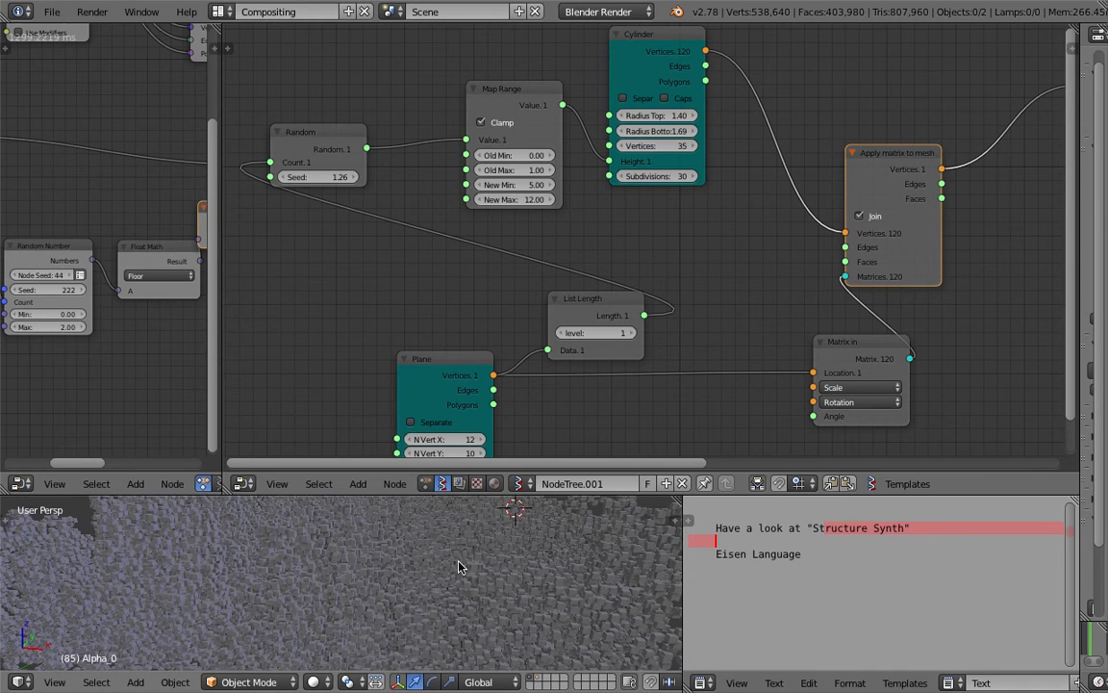
Enlarge the 3D view upward over the node editors and move the Matrix in node slightly closer to the Plane node
left_click_drag(507, 498, 510, 310)
middle_click_drag(495, 416, 500, 510)
middle_click_drag(456, 166, 413, 148)
scroll(430, 163, "down", 2)
left_click_drag(413, 148, 341, 154)
middle_click_drag(459, 192, 440, 153)
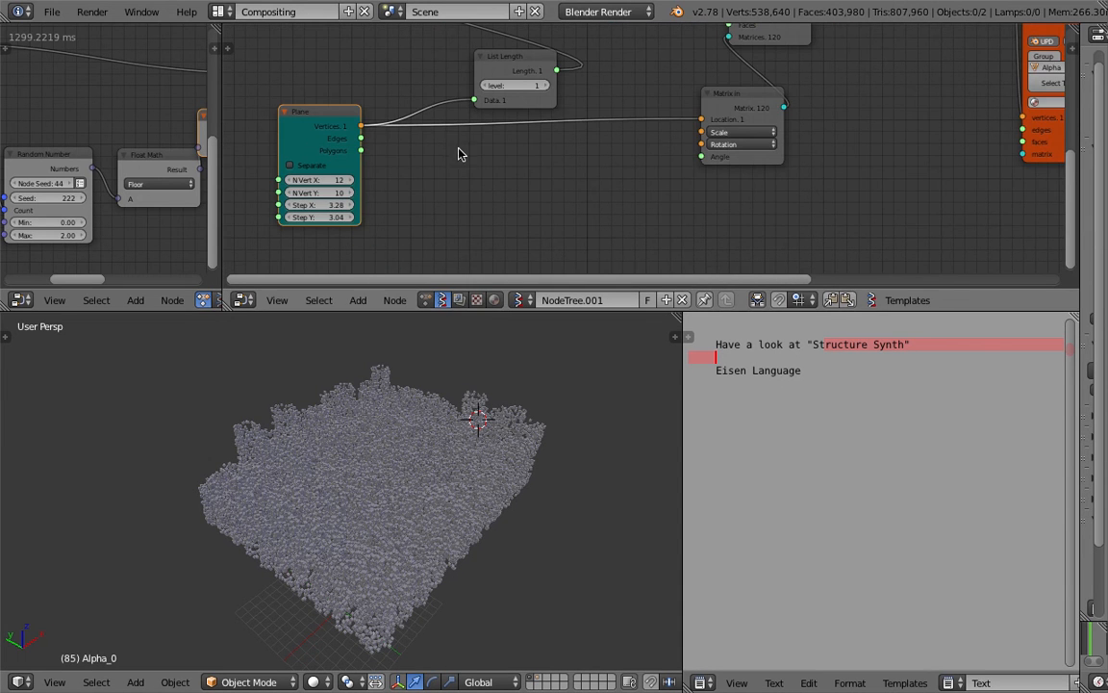
left_click_drag(695, 95, 655, 121)
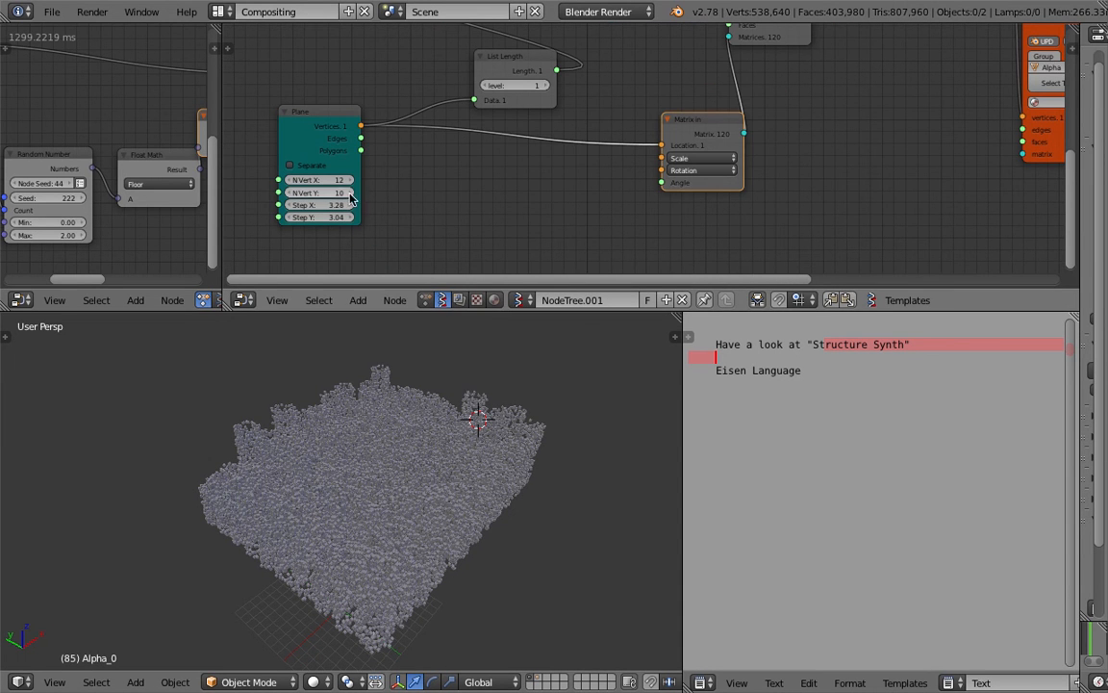
Set the Plane node's Step X and Step Y to 5.00
left_click(330, 205)
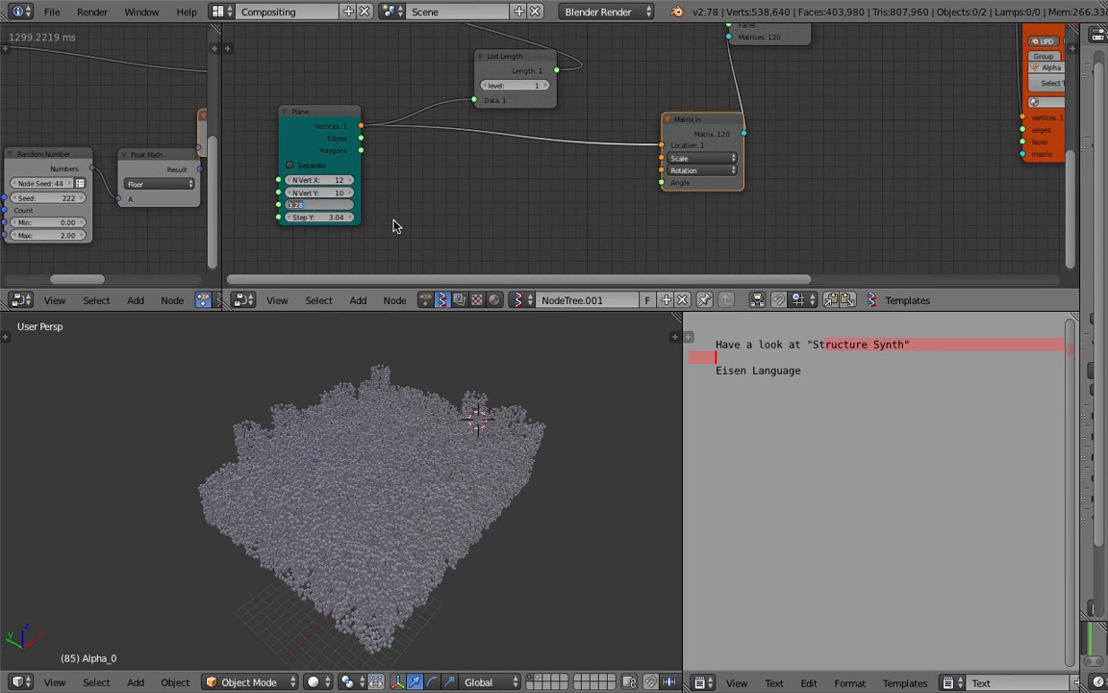
scroll(394, 226, "down", 1)
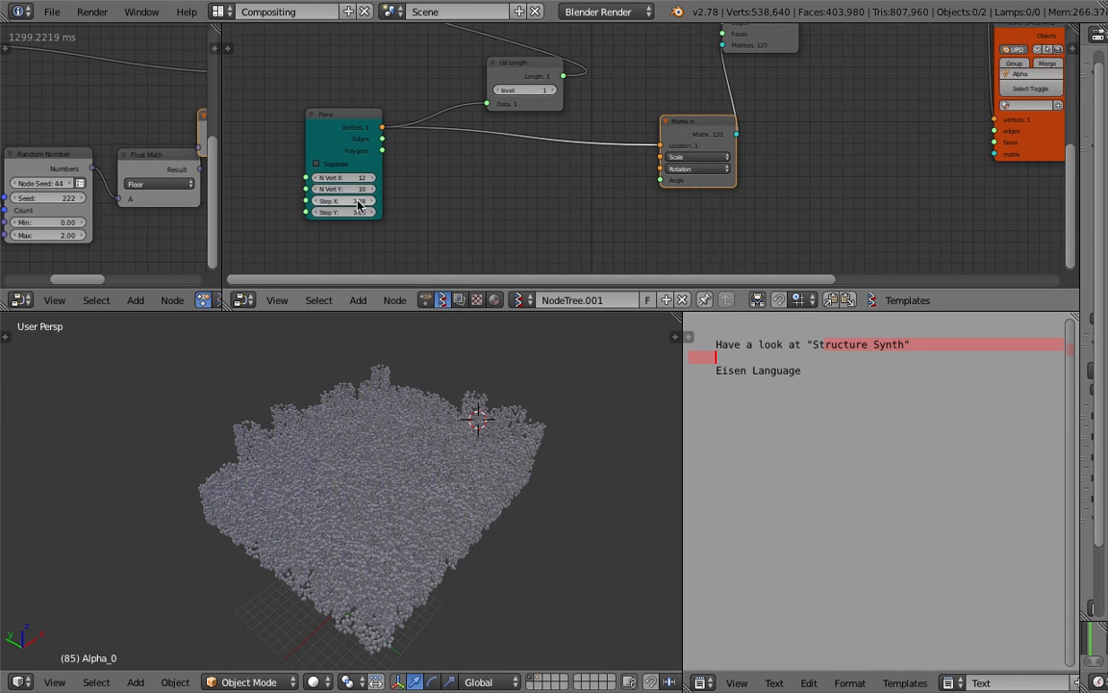
type("5")
key("Return")
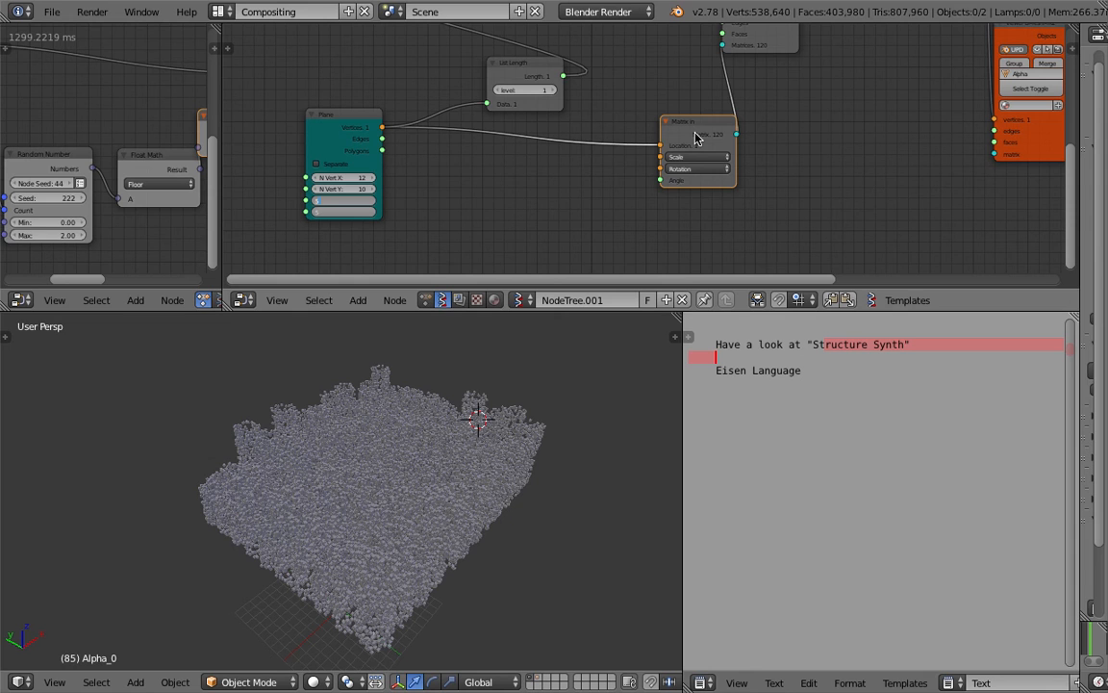
Insert a Randomize input vertices node on the link between the Plane's Vertices and the Matrix in node's Location
middle_click_drag(543, 181, 537, 169)
key("shift+a")
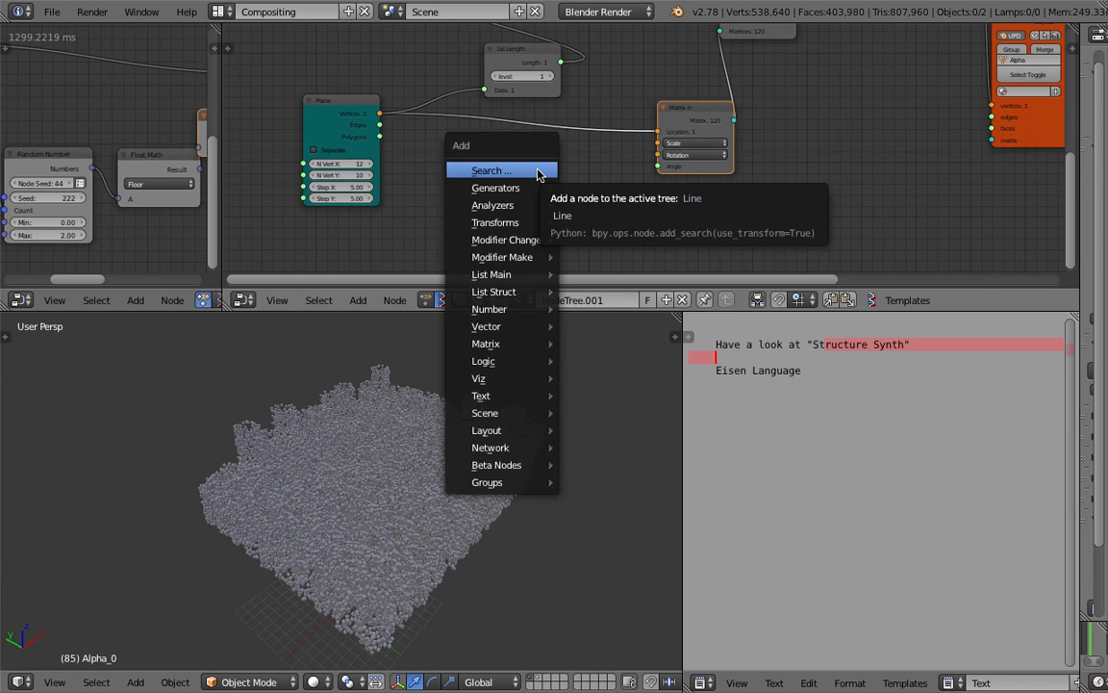
left_click(537, 171)
type("ran")
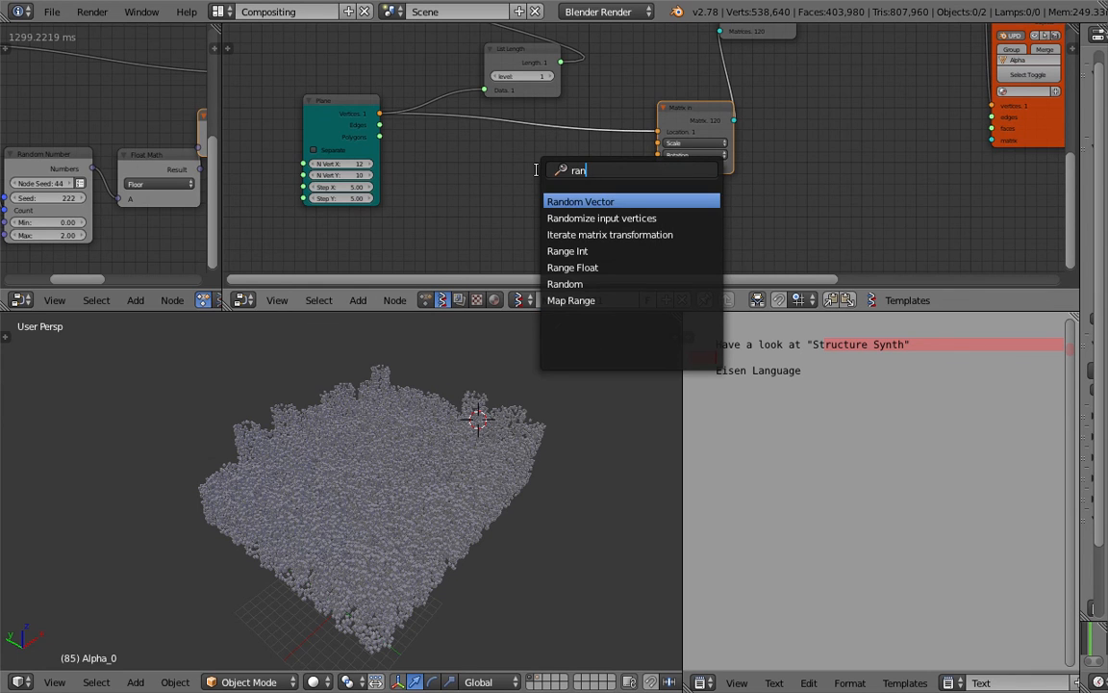
key("Down")
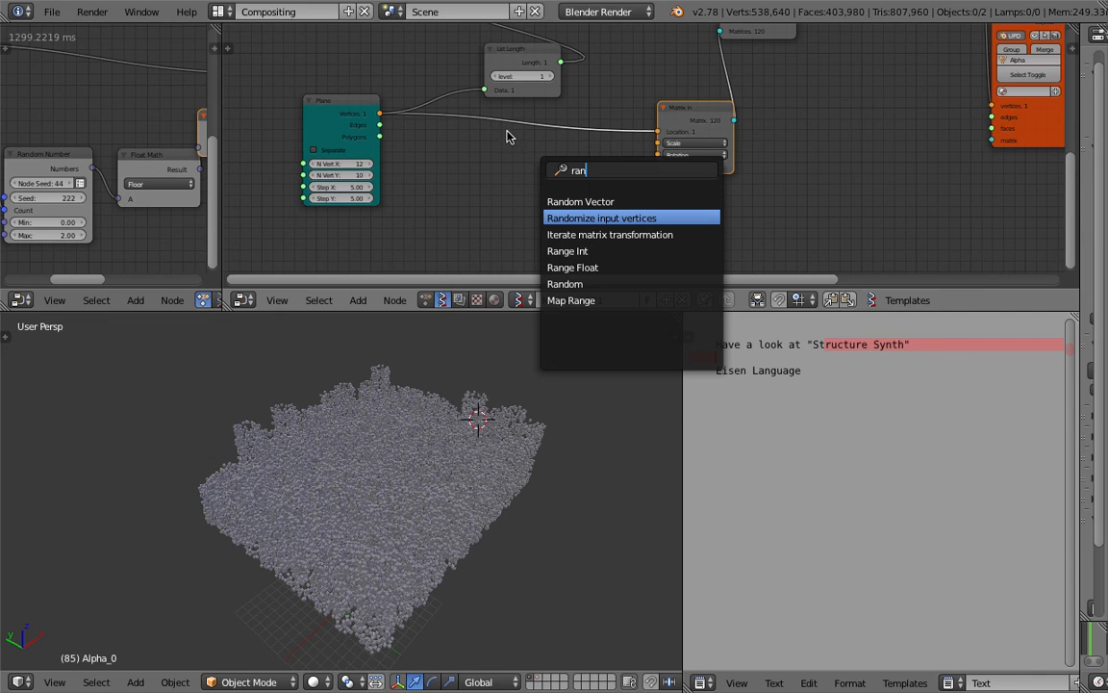
key("Return")
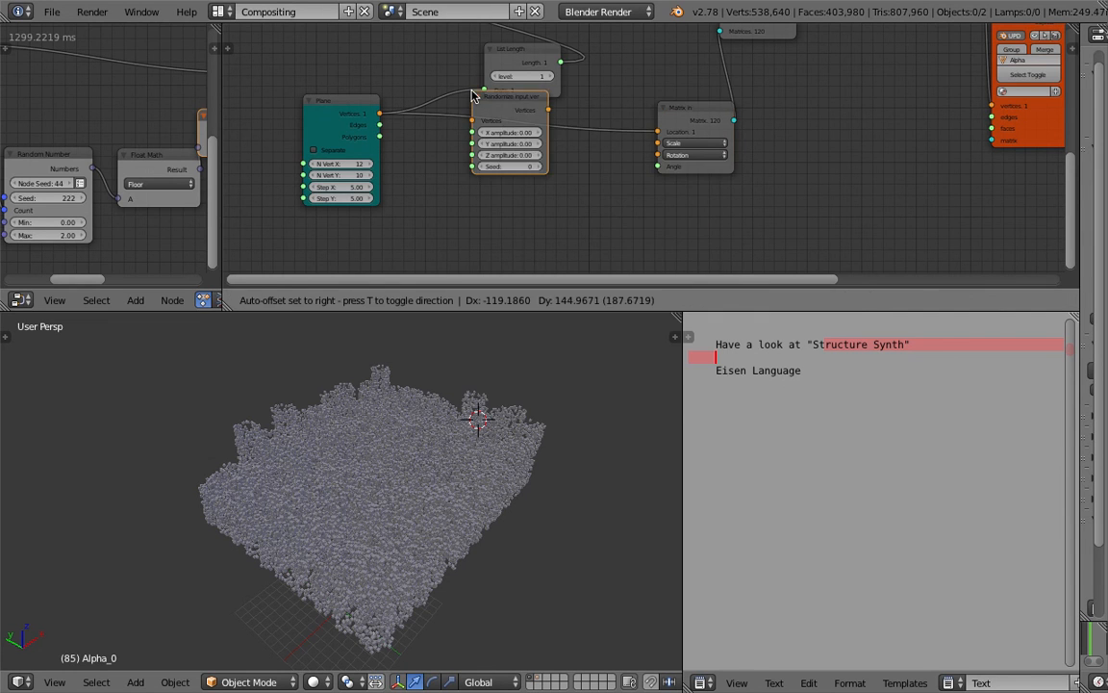
left_click(514, 139)
Set the new Randomize node's X and Y amplitudes to 1.50 and advance one frame to refresh the towers
left_click_drag(537, 148, 537, 157)
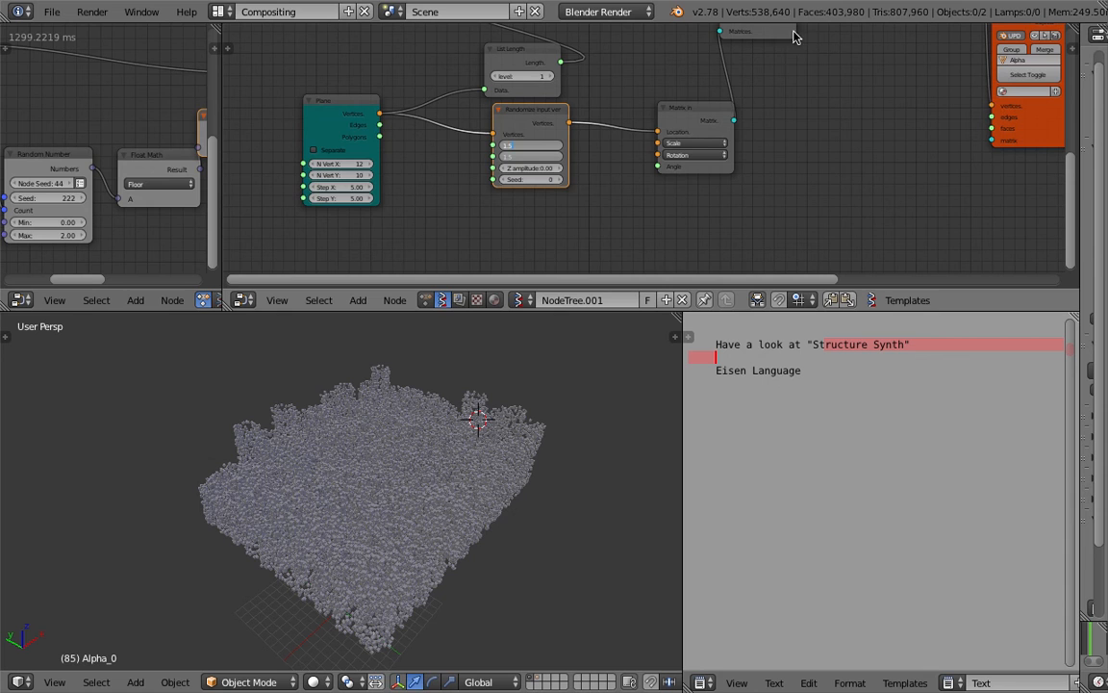
left_click(592, 471)
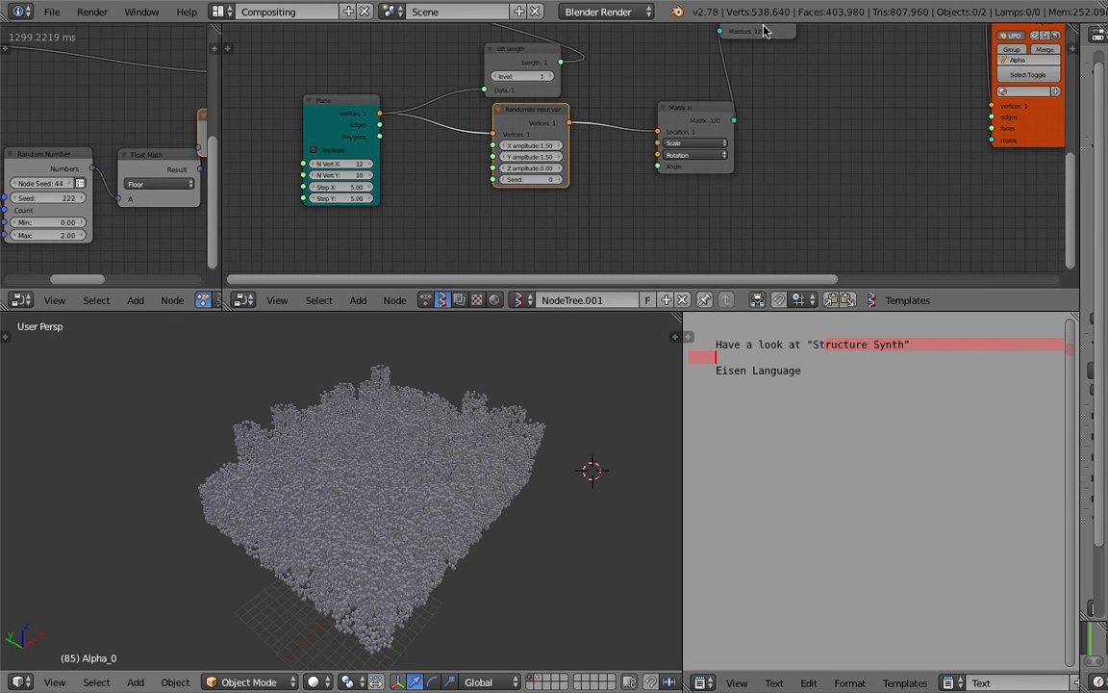
middle_click_drag(511, 455, 411, 527)
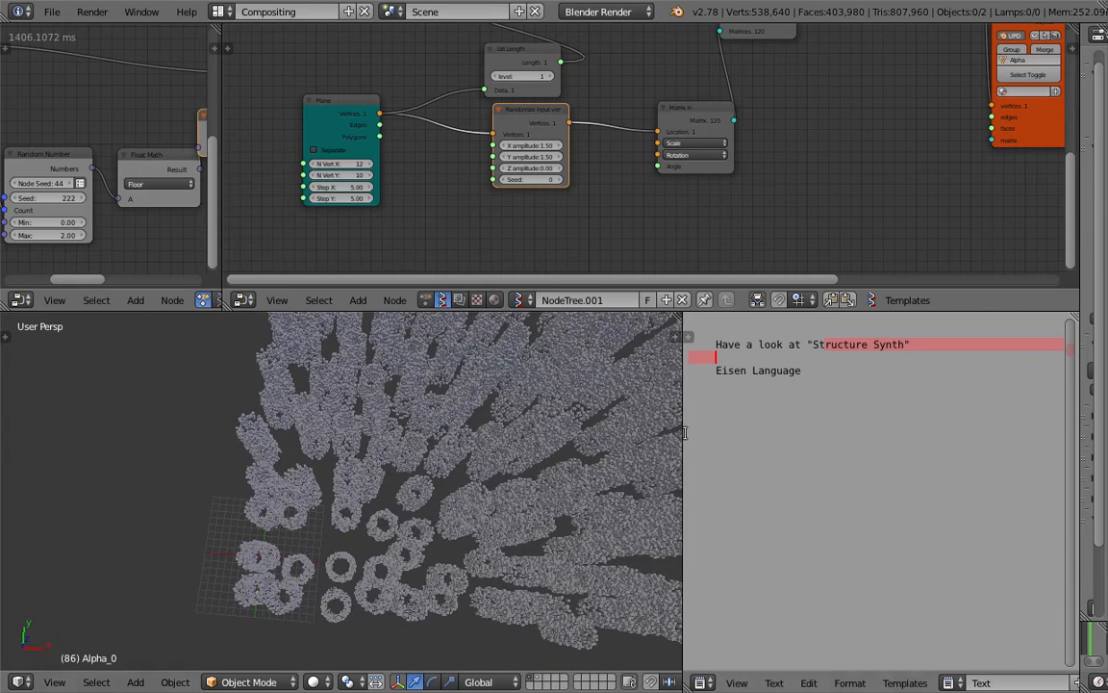
middle_click_drag(541, 425, 596, 402)
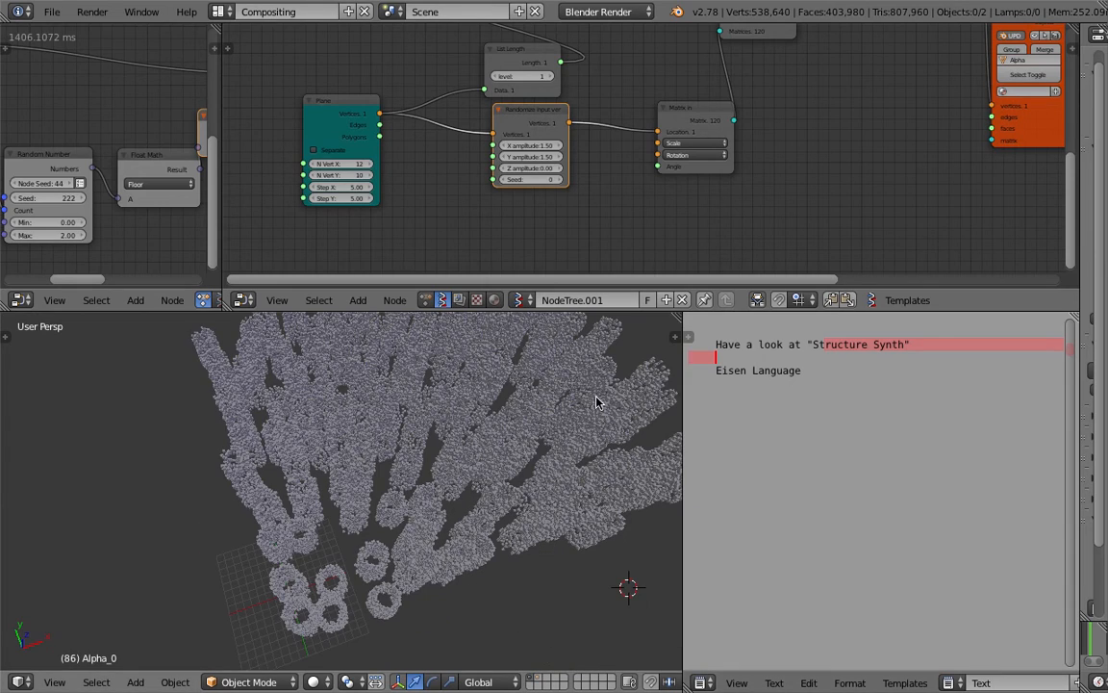
key("ctrl+Up")
key("ctrl+Up")
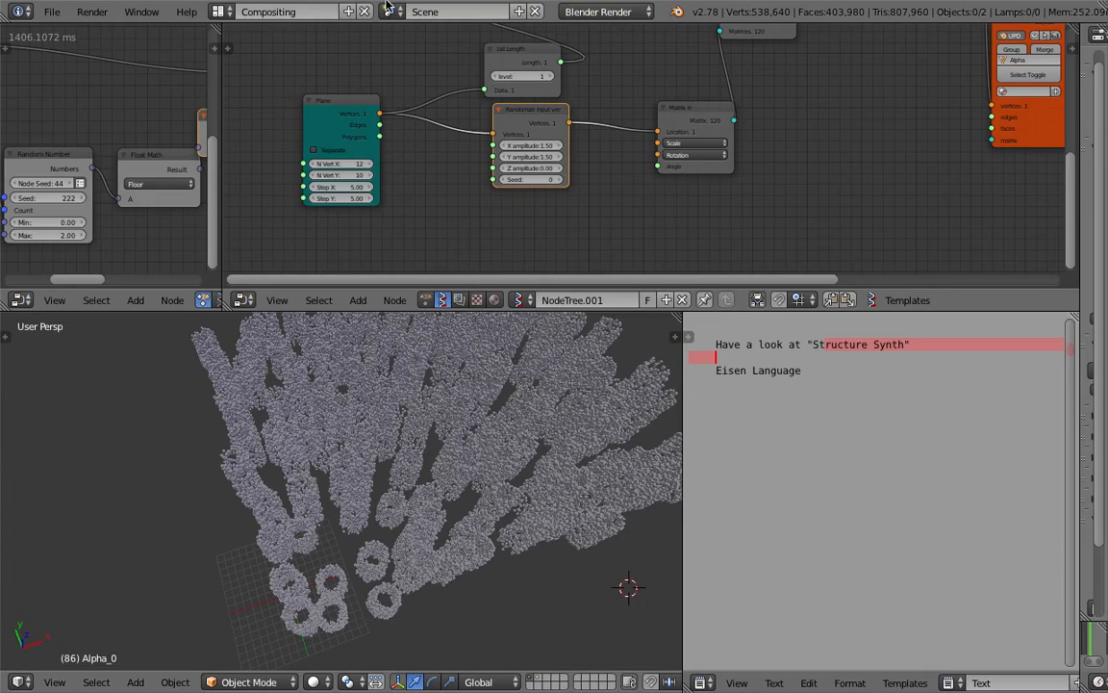
Switch to the 3D View Full layout, try several matcaps and choose the dark grey one with a soft highlight
left_click(220, 12)
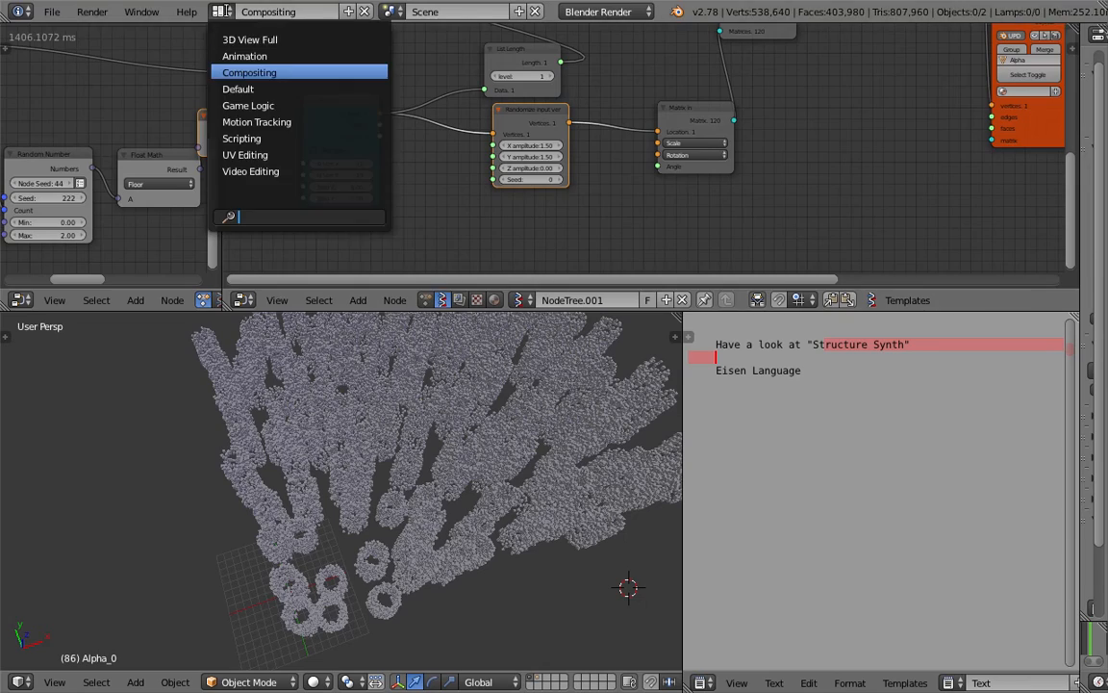
left_click(246, 37)
middle_click_drag(480, 293, 515, 336)
left_click(957, 453)
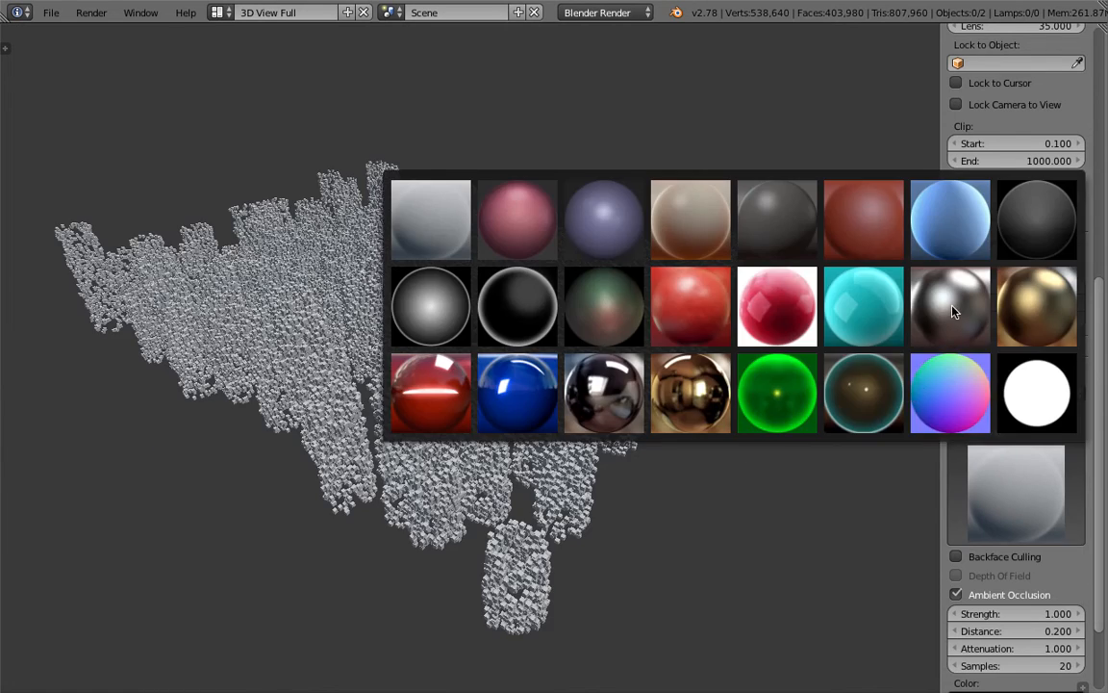
left_click(895, 317)
left_click(1000, 462)
left_click(630, 313)
left_click(992, 452)
left_click(538, 338)
left_click(943, 457)
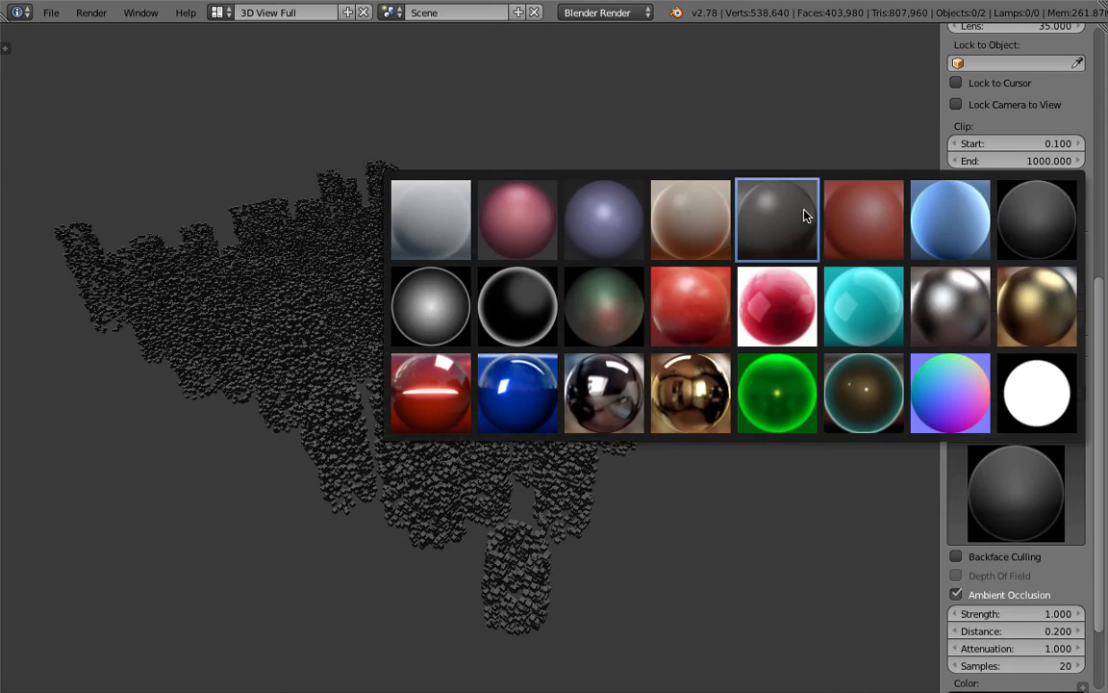
left_click(776, 219)
Examine the scattered cube towers in the full-screen view from several angles and distances
mouse_move(760, 308)
middle_mouse_down()
mouse_move(719, 354)
mouse_move(550, 304)
mouse_move(554, 294)
mouse_move(593, 343)
mouse_move(564, 408)
mouse_move(513, 417)
mouse_move(555, 354)
mouse_move(482, 433)
mouse_move(439, 291)
mouse_move(453, 282)
mouse_move(462, 309)
mouse_move(643, 373)
mouse_move(576, 381)
middle_mouse_up()
scroll(482, 432, "up", 7)
scroll(460, 292, "up", 8)
scroll(455, 329, "down", 15)
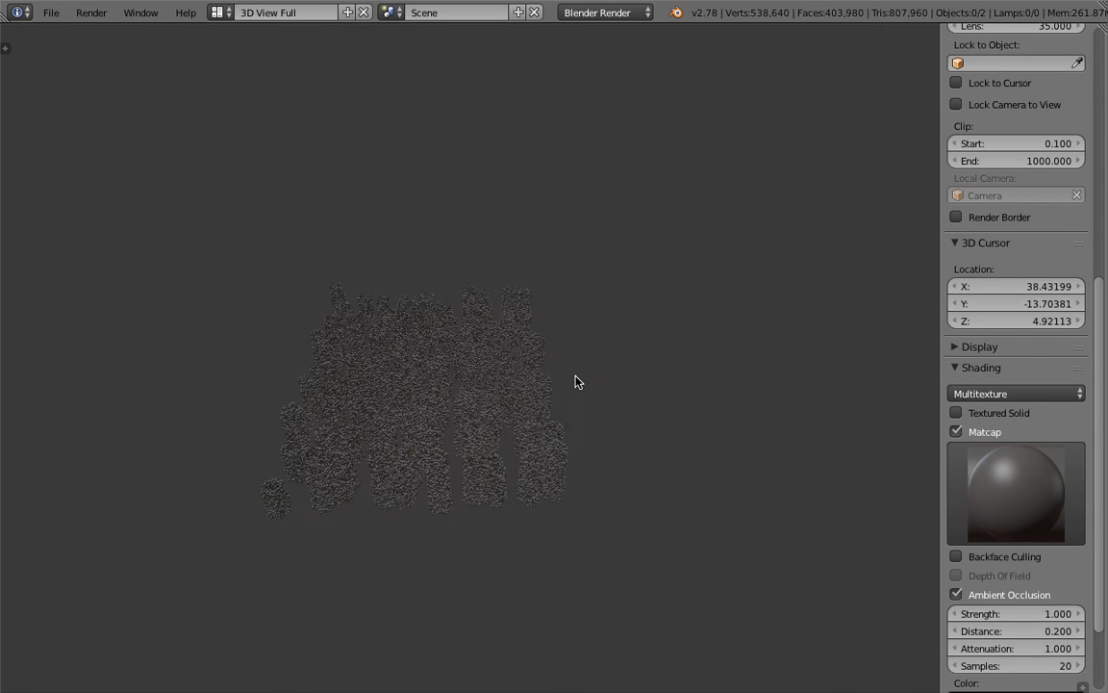
middle_click_drag(562, 245, 477, 256)
scroll(568, 220, "up", 5)
left_click(50, 12)
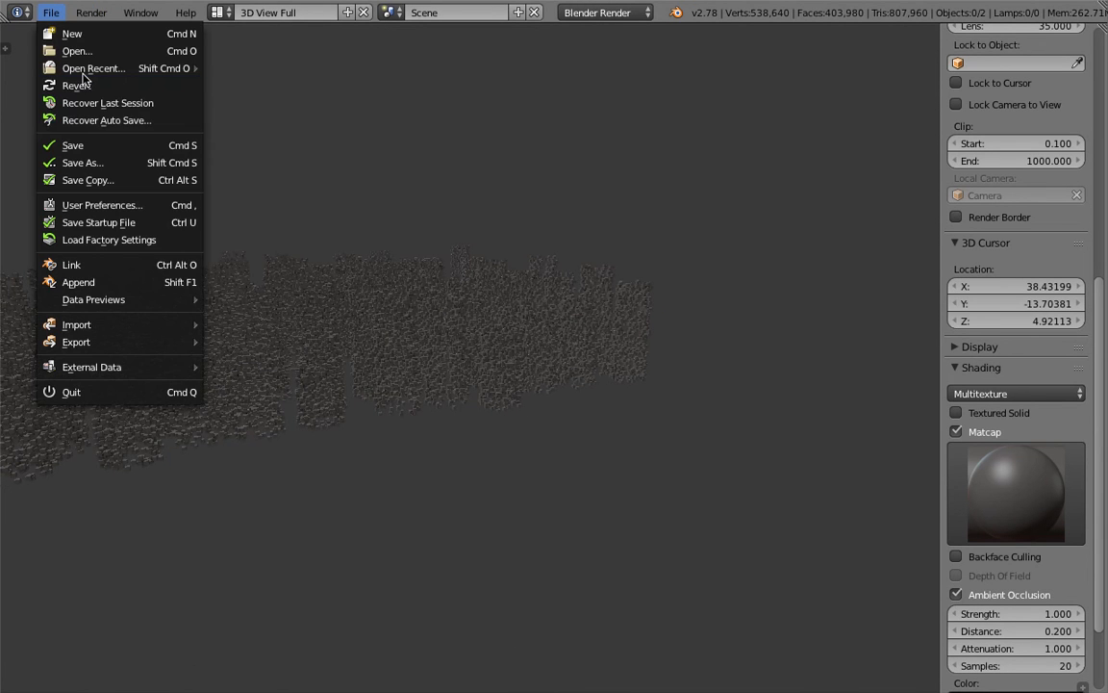
middle_click_drag(490, 209, 561, 310)
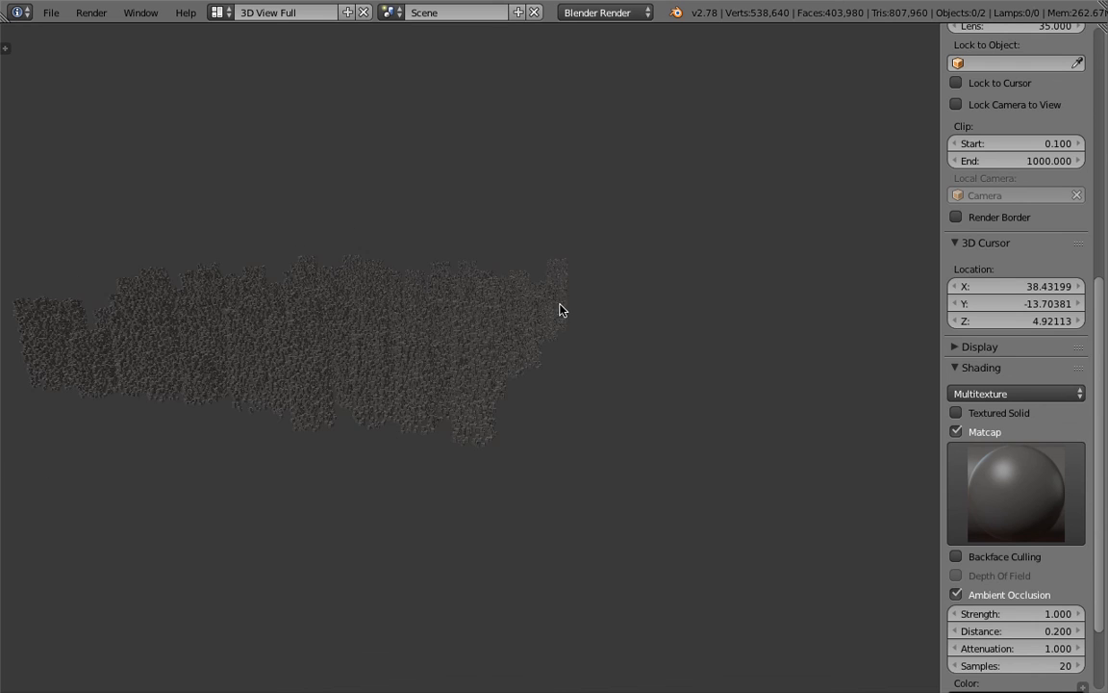
middle_click_drag(596, 273, 552, 316)
Sketch the outline of a tall box-shaped tower beside the cubes with the grease pencil
mouse_move(639, 188)
left_mouse_down()
mouse_move(602, 206)
mouse_move(675, 216)
mouse_move(719, 193)
mouse_move(658, 181)
mouse_move(591, 219)
mouse_move(593, 483)
left_mouse_up()
mouse_move(654, 233)
left_mouse_down()
mouse_move(637, 406)
mouse_move(650, 505)
left_mouse_up()
left_click_drag(716, 207, 726, 501)
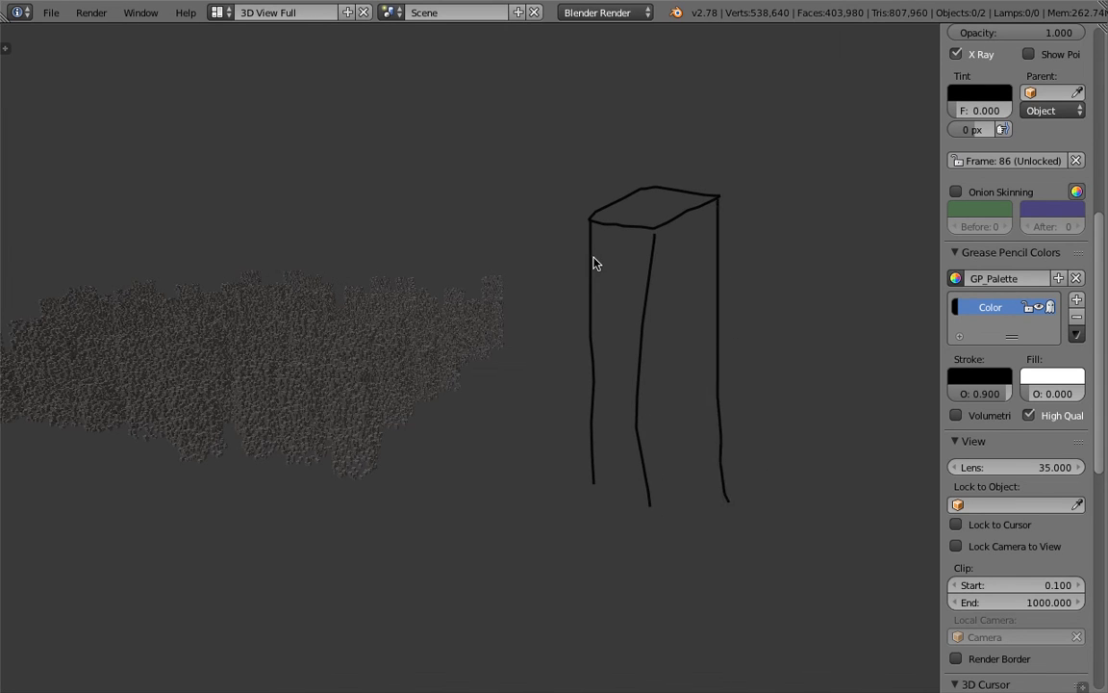
left_click_drag(654, 508, 721, 496)
Draw horizontal and vertical grease pencil lines dividing the sketched tower's two visible sides into a grid
left_click_drag(636, 474, 706, 454)
mouse_move(588, 429)
left_mouse_down()
mouse_move(631, 453)
mouse_move(722, 424)
left_mouse_up()
mouse_move(599, 402)
left_mouse_down()
mouse_move(646, 410)
mouse_move(724, 392)
left_mouse_up()
left_click_drag(592, 365, 722, 363)
mouse_move(586, 328)
left_mouse_down()
mouse_move(636, 342)
mouse_move(711, 335)
left_mouse_up()
mouse_move(589, 300)
left_mouse_down()
mouse_move(648, 318)
mouse_move(709, 312)
left_mouse_up()
left_click_drag(574, 255, 717, 272)
mouse_move(641, 258)
left_mouse_down()
mouse_move(670, 254)
mouse_move(619, 389)
mouse_move(614, 493)
left_mouse_up()
left_click_drag(616, 235, 603, 493)
left_click_drag(676, 221, 681, 490)
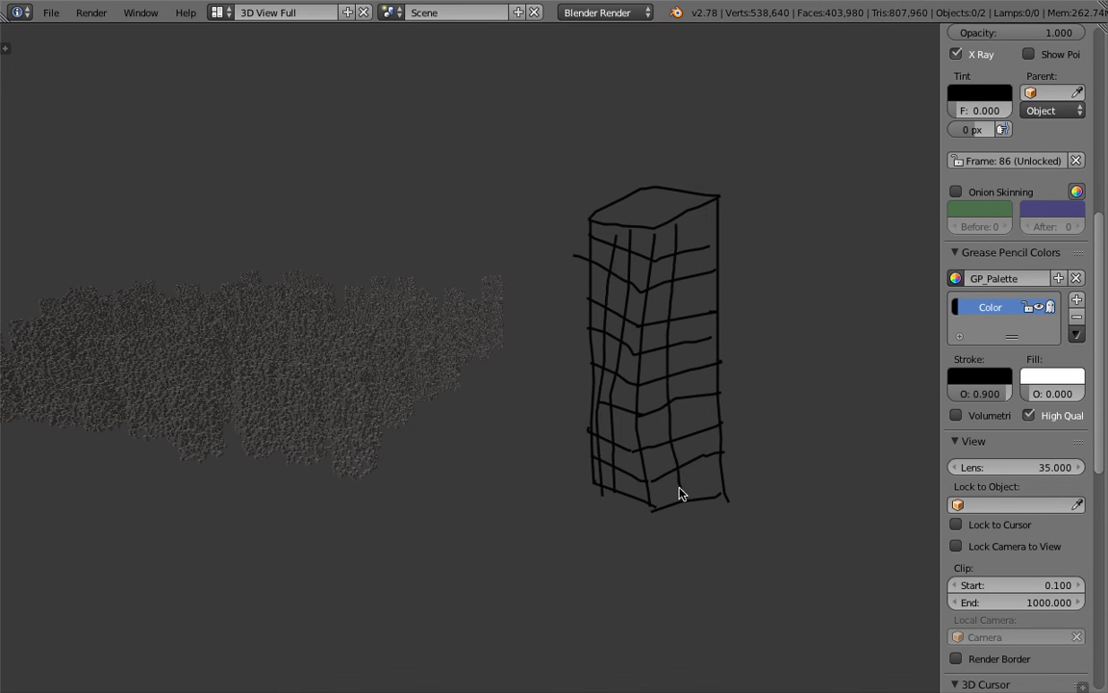
left_click_drag(699, 216, 726, 457)
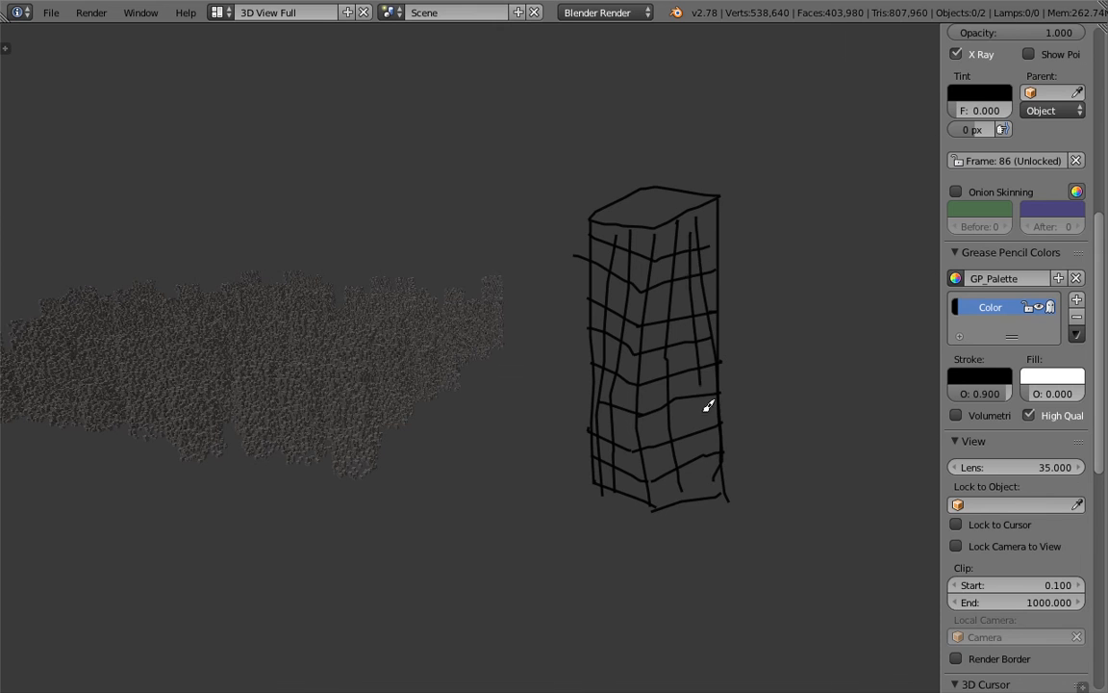
Sketch small module shapes inside the tower's grid cells, along its edges and on its roof
middle_click_drag(733, 329, 664, 330)
mouse_move(612, 313)
middle_mouse_down()
mouse_move(658, 344)
mouse_move(534, 285)
mouse_move(520, 329)
middle_mouse_up()
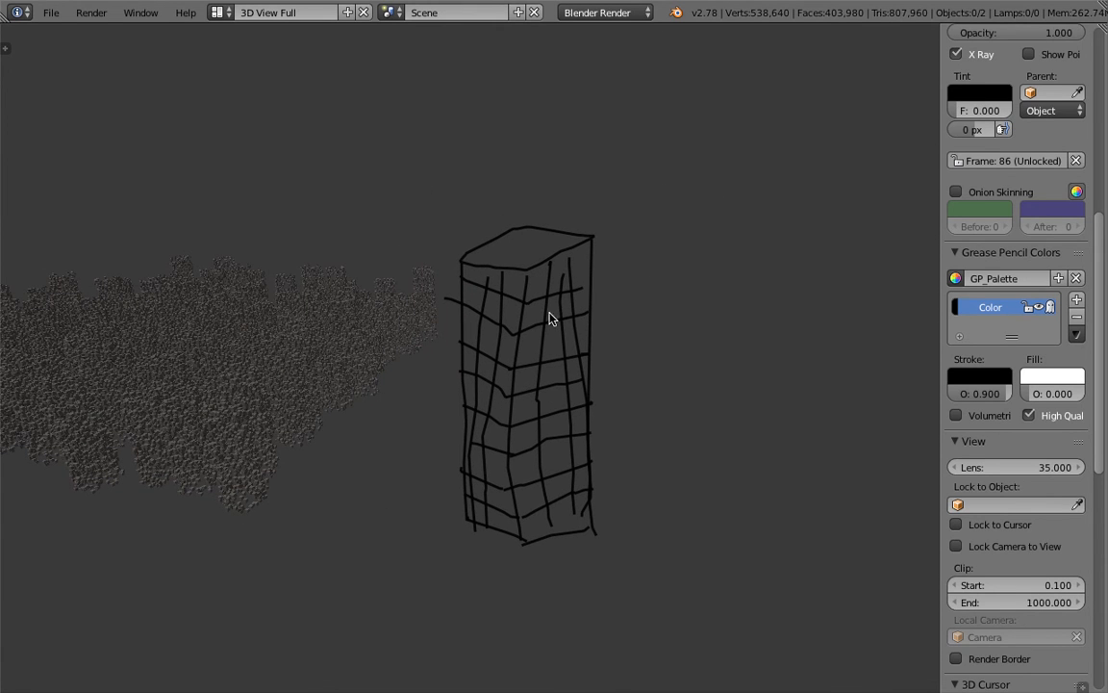
mouse_move(532, 312)
left_mouse_down()
mouse_move(545, 329)
mouse_move(570, 294)
mouse_move(541, 351)
mouse_move(558, 351)
mouse_move(559, 337)
mouse_move(569, 346)
mouse_move(549, 372)
mouse_move(564, 362)
mouse_move(529, 406)
left_mouse_up()
left_click_drag(457, 271, 457, 281)
left_click_drag(454, 287, 467, 289)
left_click_drag(467, 293, 466, 325)
mouse_move(457, 330)
left_mouse_down()
mouse_move(481, 335)
mouse_move(465, 384)
mouse_move(480, 378)
left_mouse_up()
left_click_drag(491, 389, 490, 465)
left_click_drag(461, 464, 513, 534)
left_click_drag(528, 527, 532, 513)
left_click_drag(583, 519, 585, 511)
left_click_drag(566, 484, 569, 482)
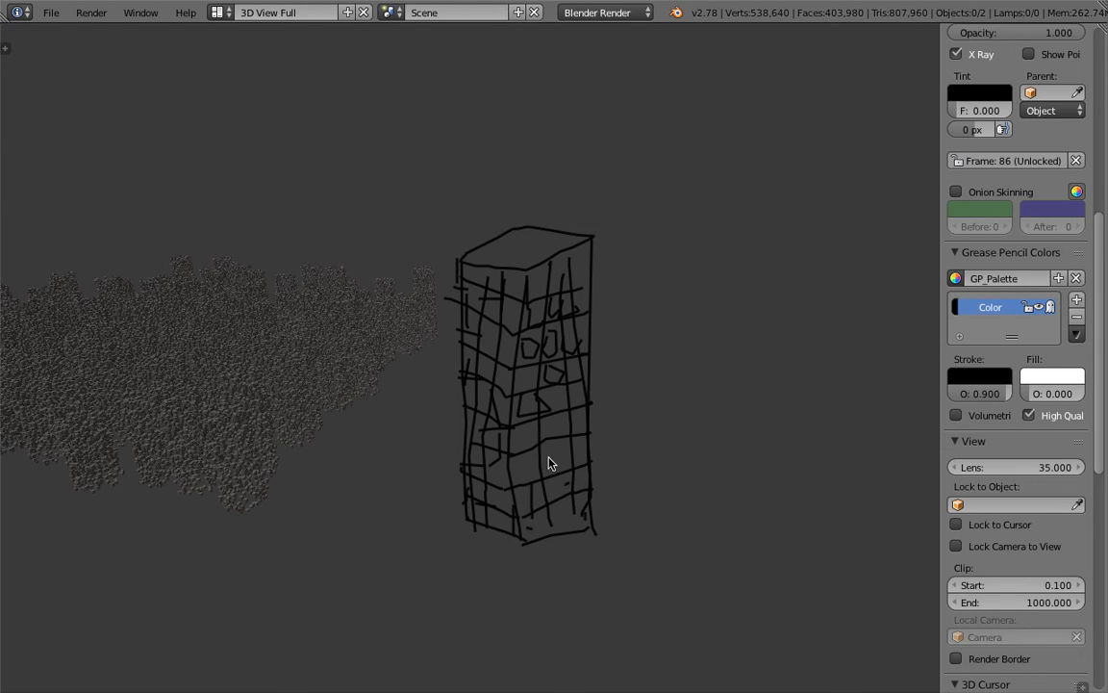
left_click_drag(528, 372, 533, 393)
left_click_drag(528, 302, 541, 323)
left_click_drag(520, 271, 534, 281)
mouse_move(499, 242)
left_mouse_down()
mouse_move(514, 263)
mouse_move(528, 260)
left_mouse_up()
middle_click_drag(558, 410, 548, 380)
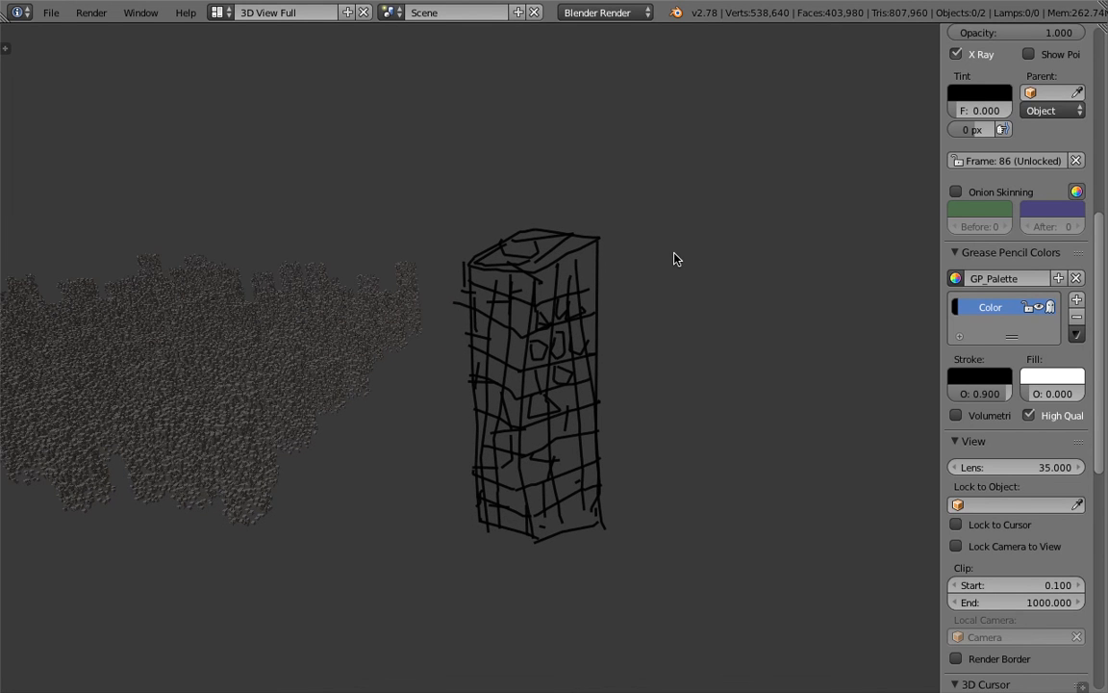
Sketch small separate modules, including two boxes, beside the tower and an arrow pointing towards it
left_click_drag(639, 193, 647, 200)
left_click_drag(638, 263, 664, 277)
mouse_move(475, 260)
middle_mouse_down()
mouse_move(562, 315)
mouse_move(637, 416)
mouse_move(614, 470)
mouse_move(544, 471)
mouse_move(593, 416)
middle_mouse_up()
left_click_drag(681, 358, 623, 374)
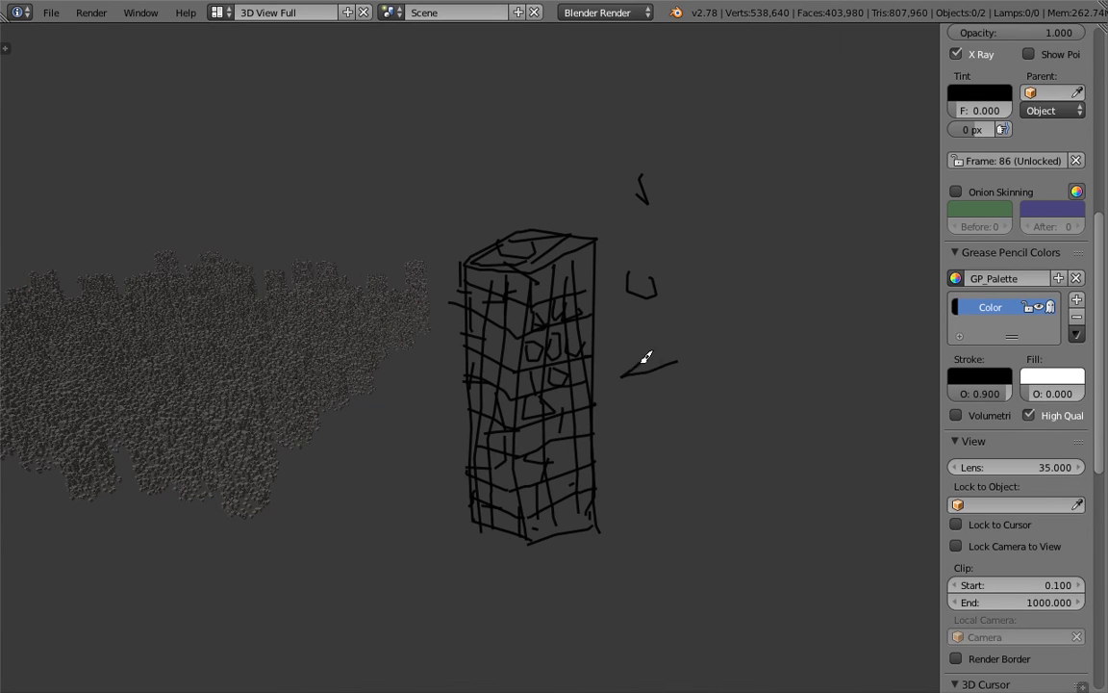
mouse_move(701, 302)
left_mouse_down()
mouse_move(733, 321)
mouse_move(702, 294)
mouse_move(743, 278)
mouse_move(727, 296)
mouse_move(740, 312)
mouse_move(729, 324)
mouse_move(714, 309)
left_mouse_up()
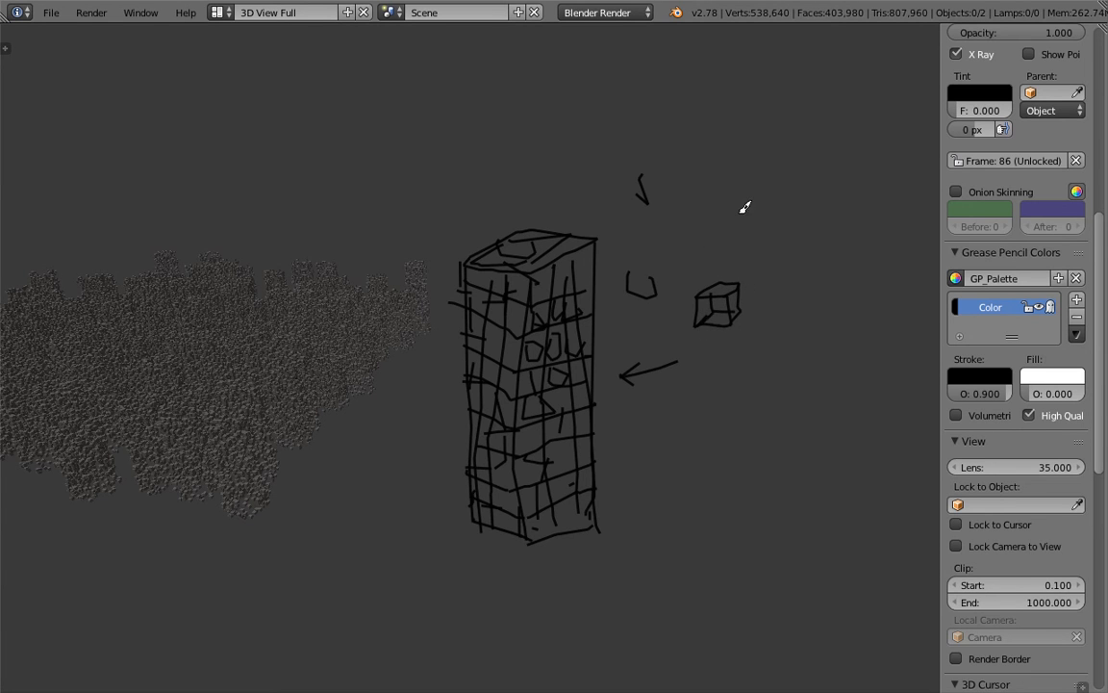
mouse_move(743, 189)
left_mouse_down()
mouse_move(743, 219)
mouse_move(776, 216)
mouse_move(784, 186)
mouse_move(741, 187)
mouse_move(775, 167)
left_mouse_up()
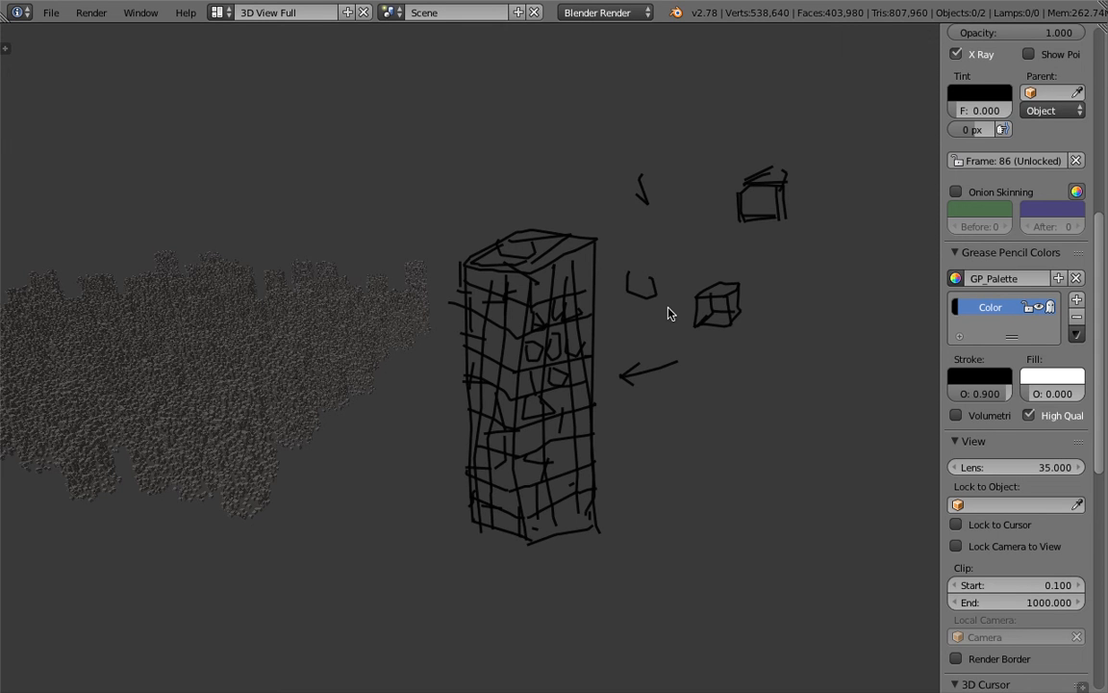
Draw a grease pencil arrow pointing down at the cube towers
mouse_move(668, 312)
middle_mouse_down()
mouse_move(649, 354)
mouse_move(581, 416)
mouse_move(623, 385)
mouse_move(520, 403)
middle_mouse_up()
scroll(408, 389, "down", 2)
scroll(525, 416, "up", 6)
mouse_move(408, 389)
middle_mouse_down("shift")
mouse_move(524, 415)
mouse_move(458, 390)
mouse_move(507, 354)
mouse_move(530, 448)
mouse_move(566, 321)
middle_mouse_up("shift")
mouse_move(646, 100)
left_mouse_down()
mouse_move(616, 194)
mouse_move(641, 182)
left_mouse_up()
Switch to the Compositing screen layout and enlarge the two node editors by shrinking the 3D view and text areas beneath them
mouse_move(632, 366)
middle_mouse_down()
mouse_move(438, 361)
mouse_move(428, 317)
mouse_move(601, 326)
mouse_move(577, 430)
mouse_move(646, 373)
mouse_move(564, 376)
mouse_move(542, 410)
middle_mouse_up()
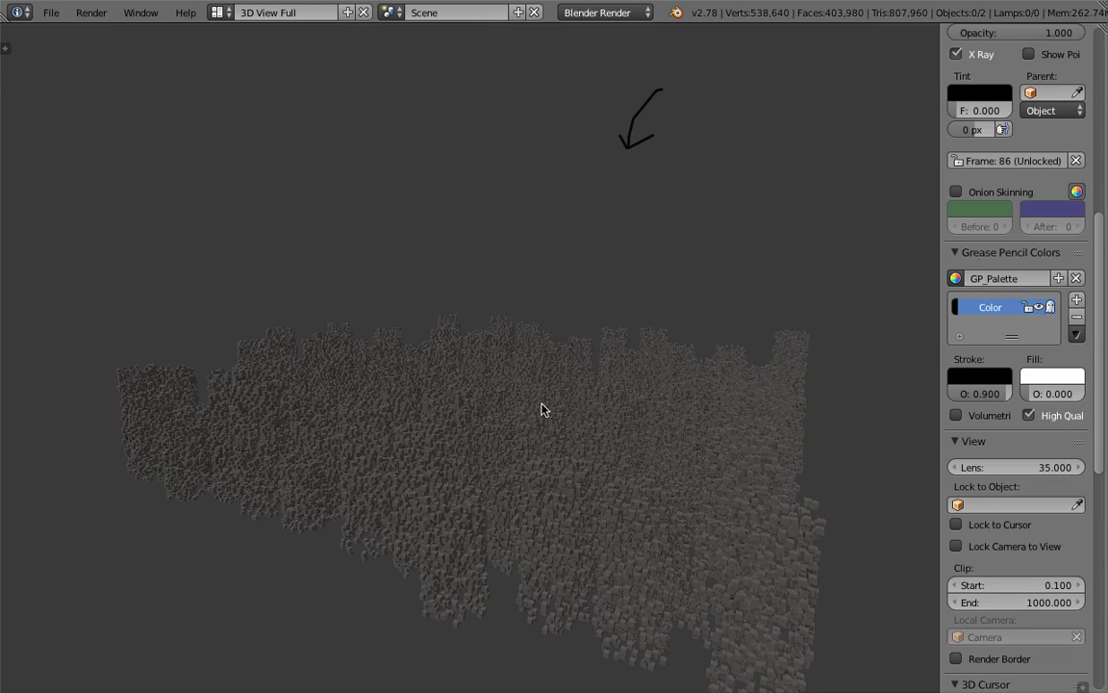
mouse_move(541, 409)
middle_mouse_down()
mouse_move(597, 324)
mouse_move(650, 396)
mouse_move(524, 359)
mouse_move(516, 332)
middle_mouse_up()
left_click(218, 11)
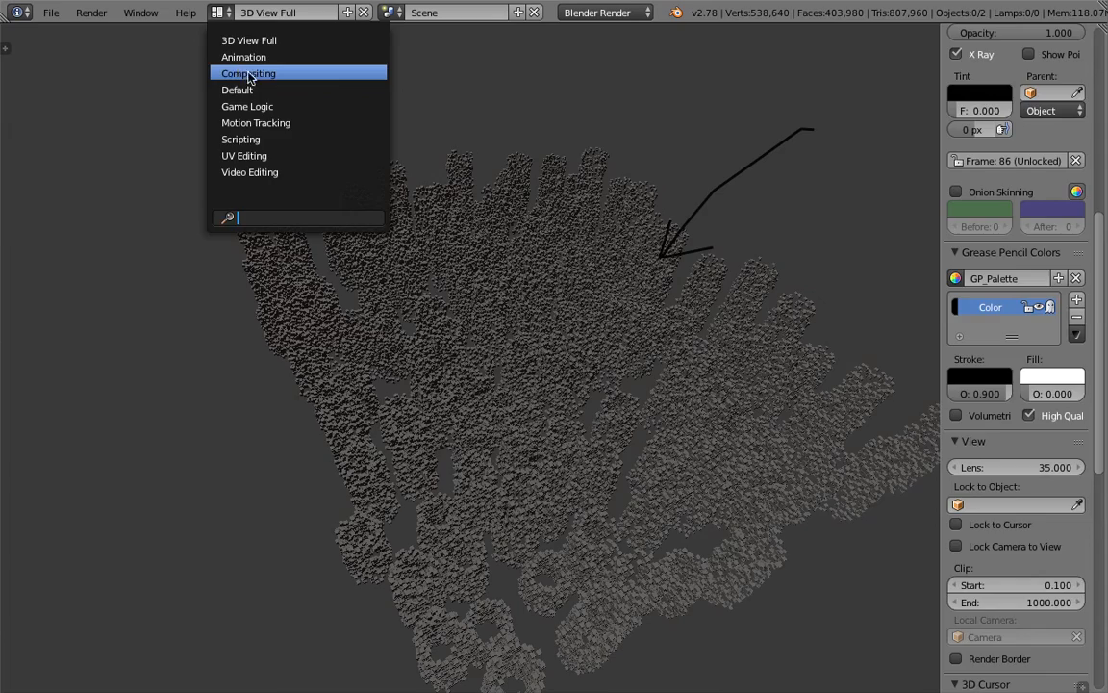
left_click(220, 73)
left_click_drag(222, 187, 496, 241)
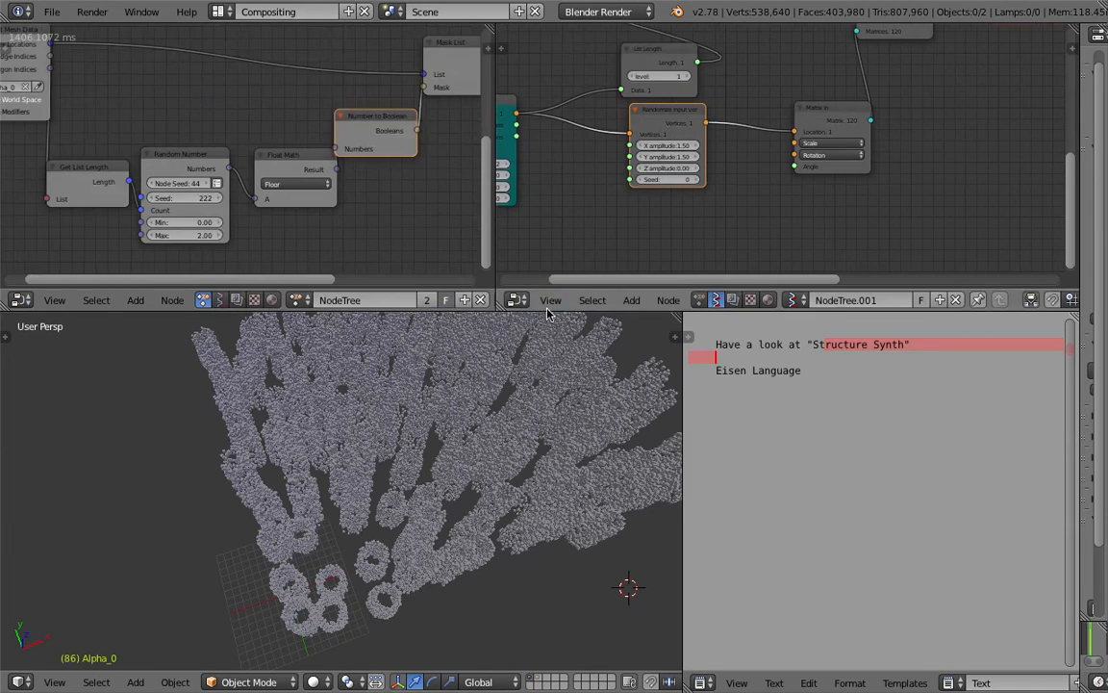
left_click_drag(546, 310, 546, 455)
Move the Number to Boolean node to just above the Float Math node in the Animation Nodes tree
scroll(275, 287, "down", 3)
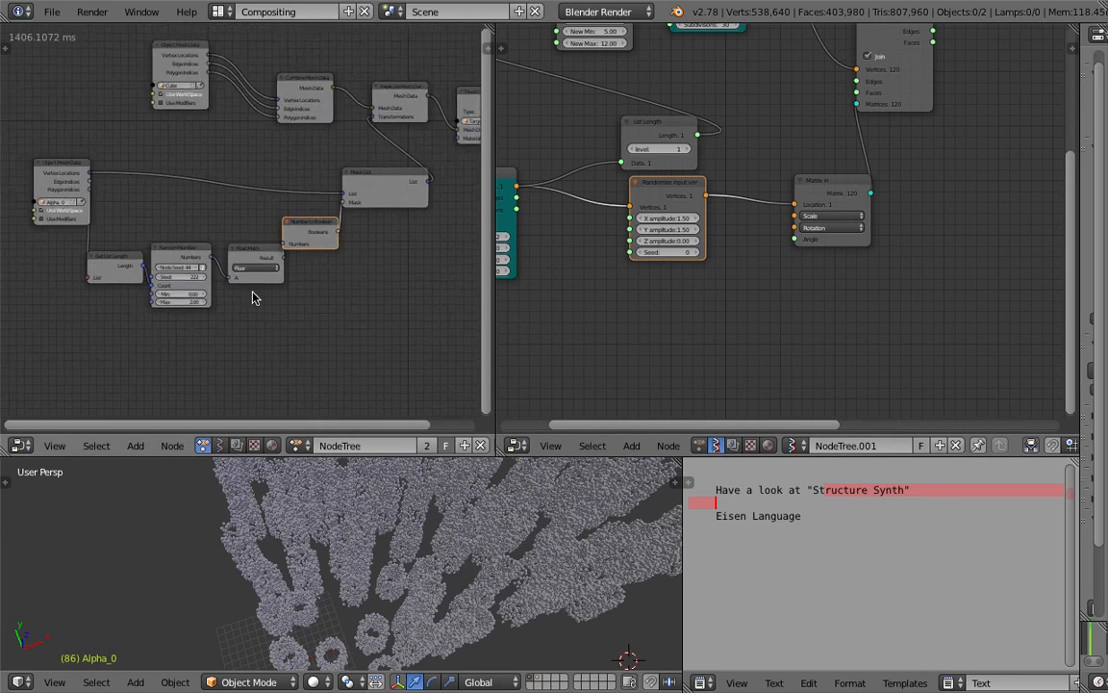
left_click(248, 254)
left_click_drag(312, 220, 275, 209)
middle_click_drag(275, 210, 278, 232)
middle_click_drag(408, 485, 385, 486)
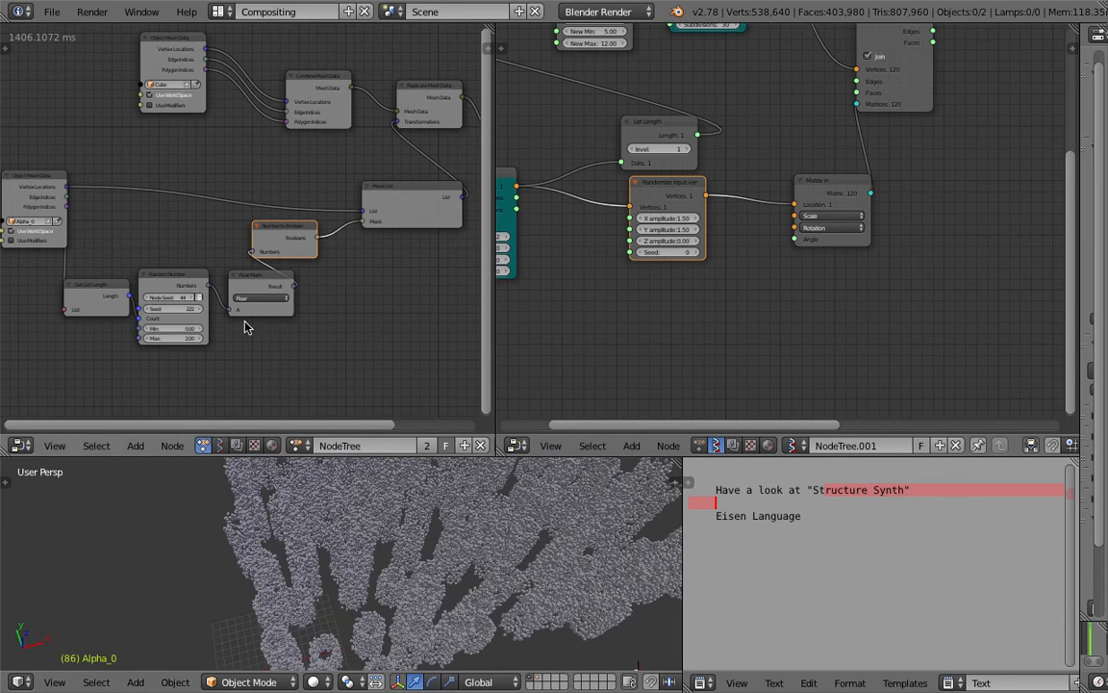
scroll(246, 94, "down", 1)
middle_click_drag(253, 118, 214, 175)
scroll(273, 238, "down", 3)
scroll(252, 213, "up", 2)
middle_click_drag(301, 225, 233, 212)
middle_click_drag(361, 214, 294, 226)
Set Step Y and Step X of the Sverchok Plane node to 20
scroll(323, 217, "up", 3)
scroll(648, 302, "up", 3)
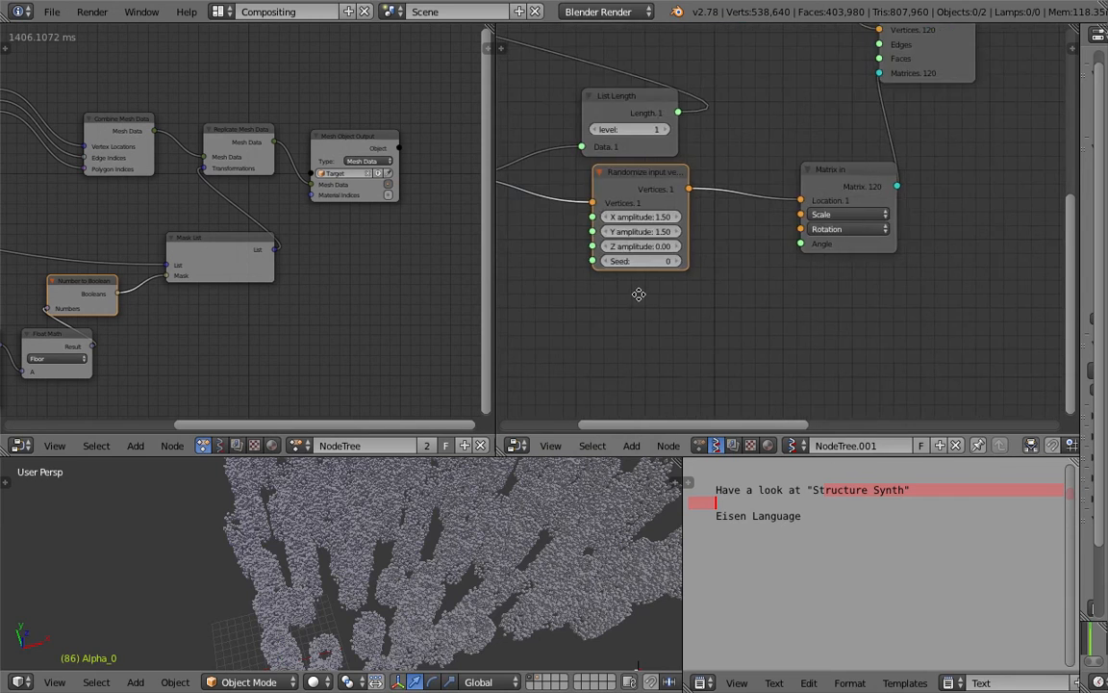
middle_click_drag(639, 295, 866, 288)
scroll(673, 288, "up", 2)
left_click(628, 283)
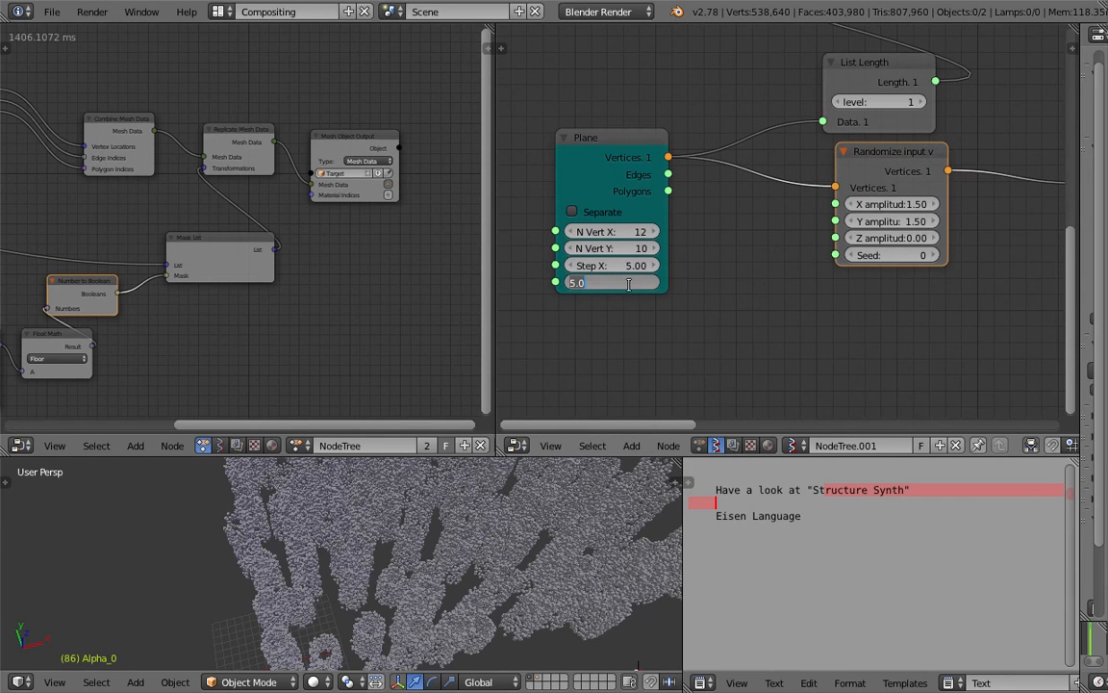
type("20")
key("Return")
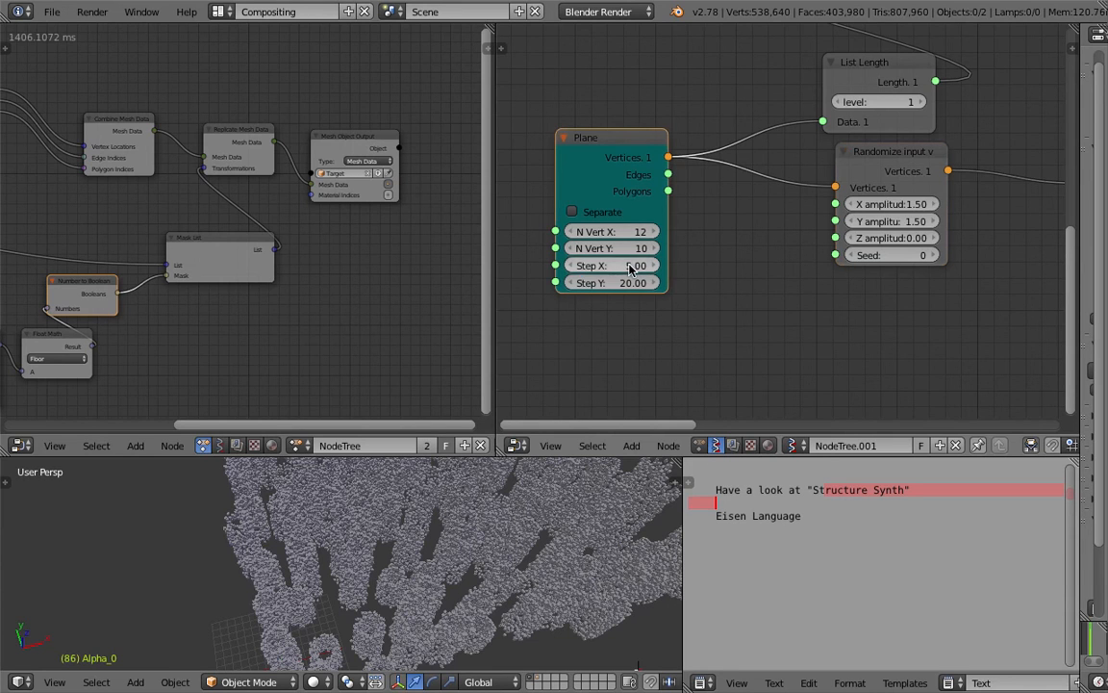
left_click(628, 265)
type("20")
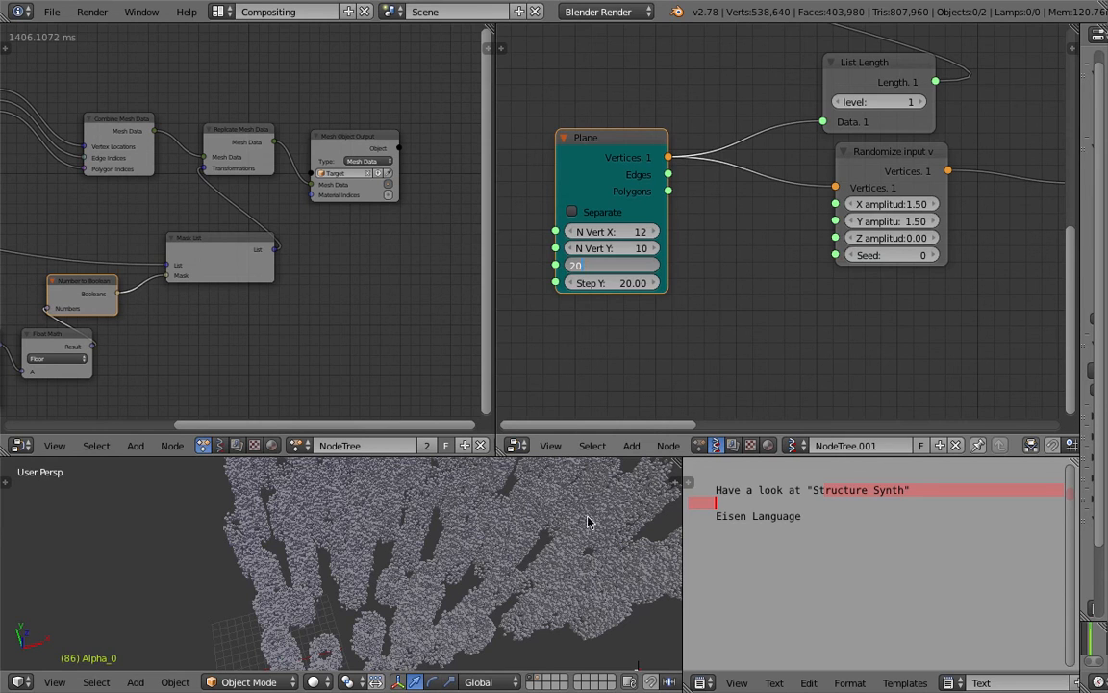
left_click(523, 527)
Maximize the 3D view and advance the timeline by one frame to regenerate the towers with the new spacing
left_click(479, 524)
key("Up")
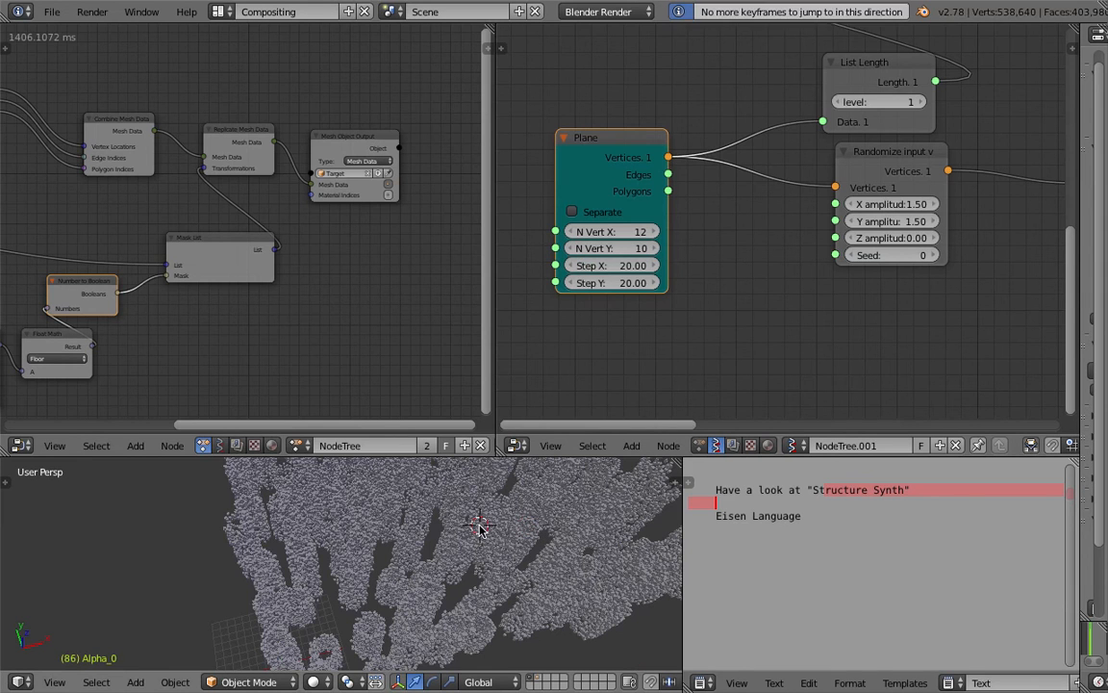
middle_click_drag(411, 562, 447, 550)
left_click(447, 548)
key("ctrl+Up")
middle_click_drag(404, 481, 293, 447)
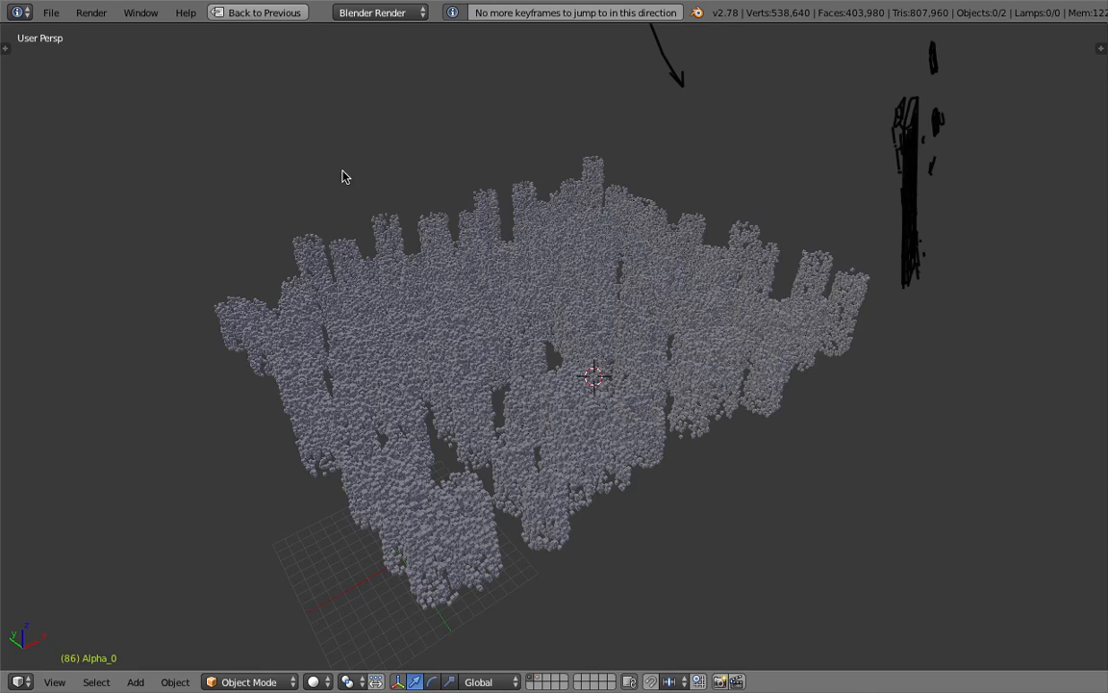
key("Right")
Examine the widely spaced cube towers from several angles and distances
middle_click_drag(498, 200, 557, 239)
scroll(557, 240, "up", 5)
middle_click_drag(641, 363, 503, 376)
scroll(641, 367, "down", 5)
middle_click_drag(641, 367, 458, 500)
scroll(434, 454, "up", 5)
scroll(447, 295, "up", 5)
middle_click_drag(547, 383, 434, 474)
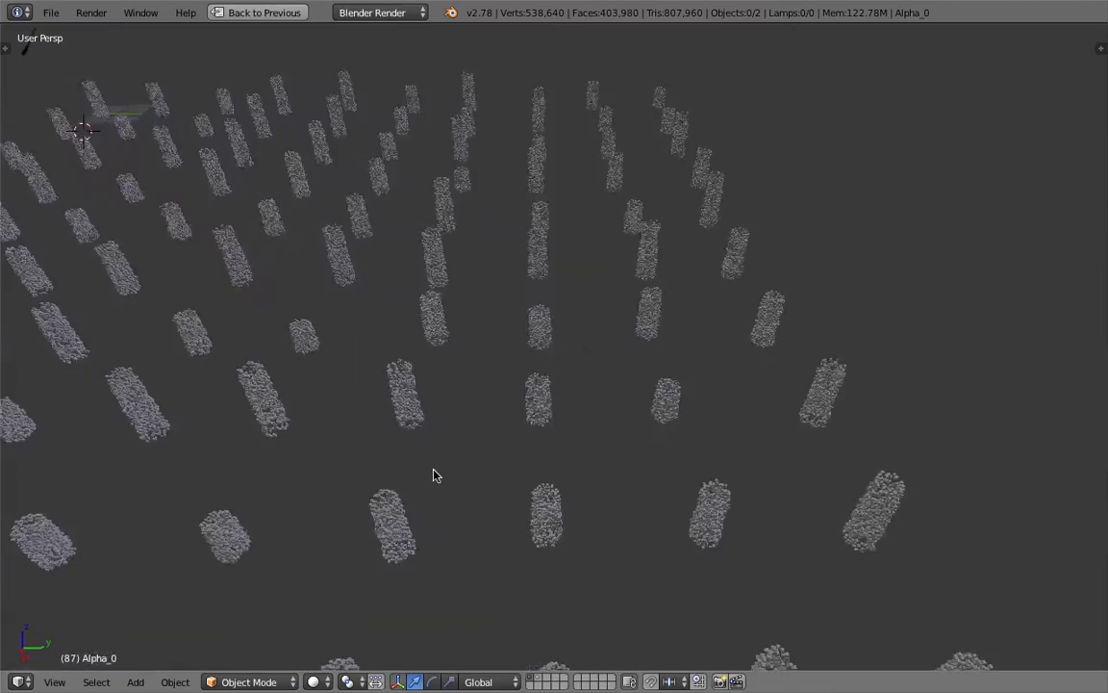
scroll(434, 475, "down", 5)
middle_click_drag(547, 423, 361, 467)
scroll(360, 468, "up", 6)
middle_click_drag(589, 400, 541, 376)
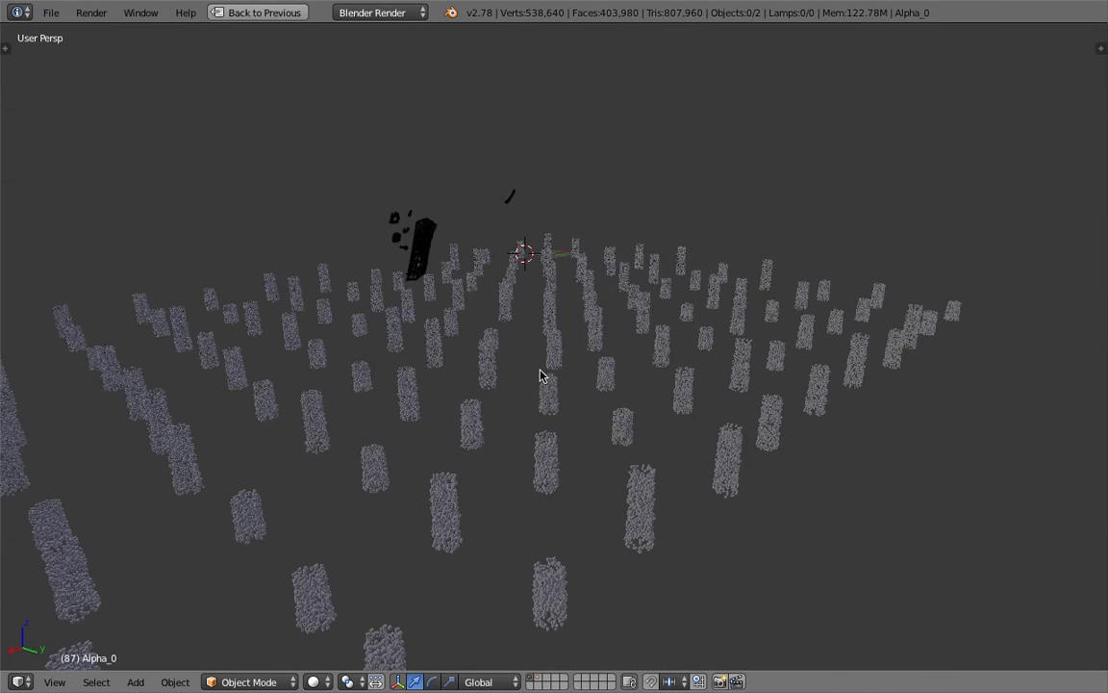